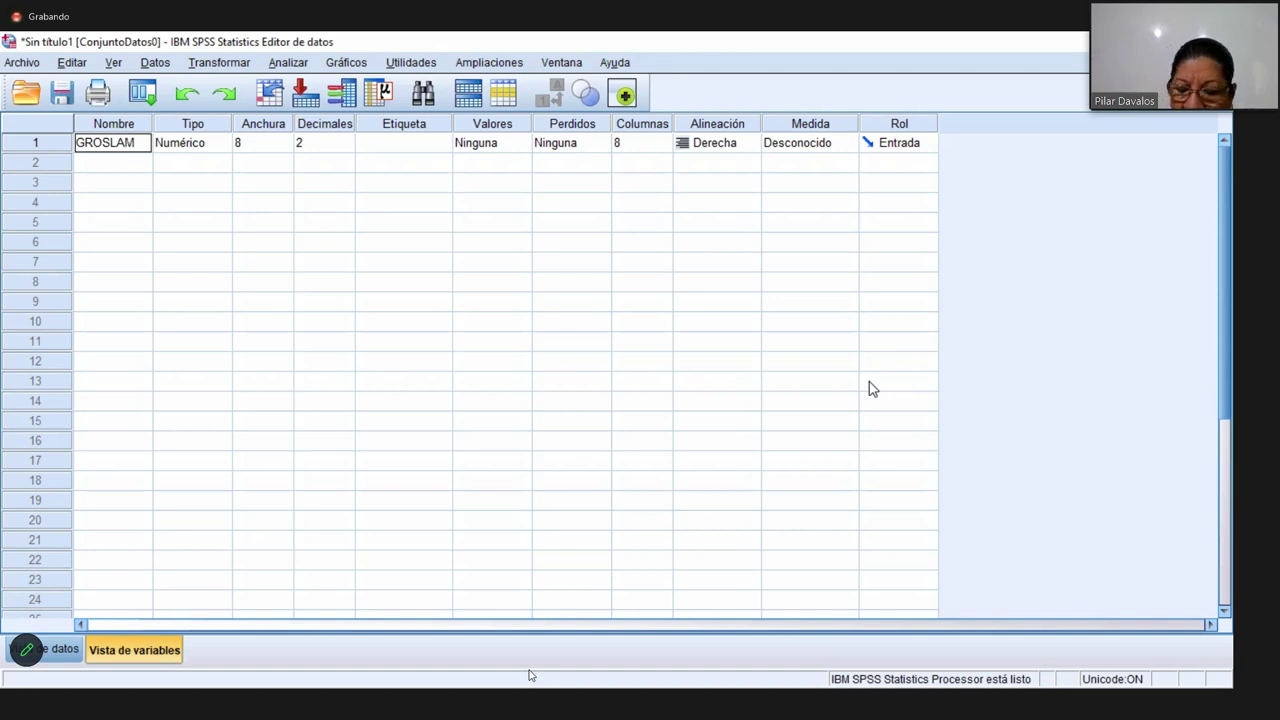
- Enter the label "Grosor de laminas de asbesto(mm)" for the GROSLAM variable
click(403, 145)
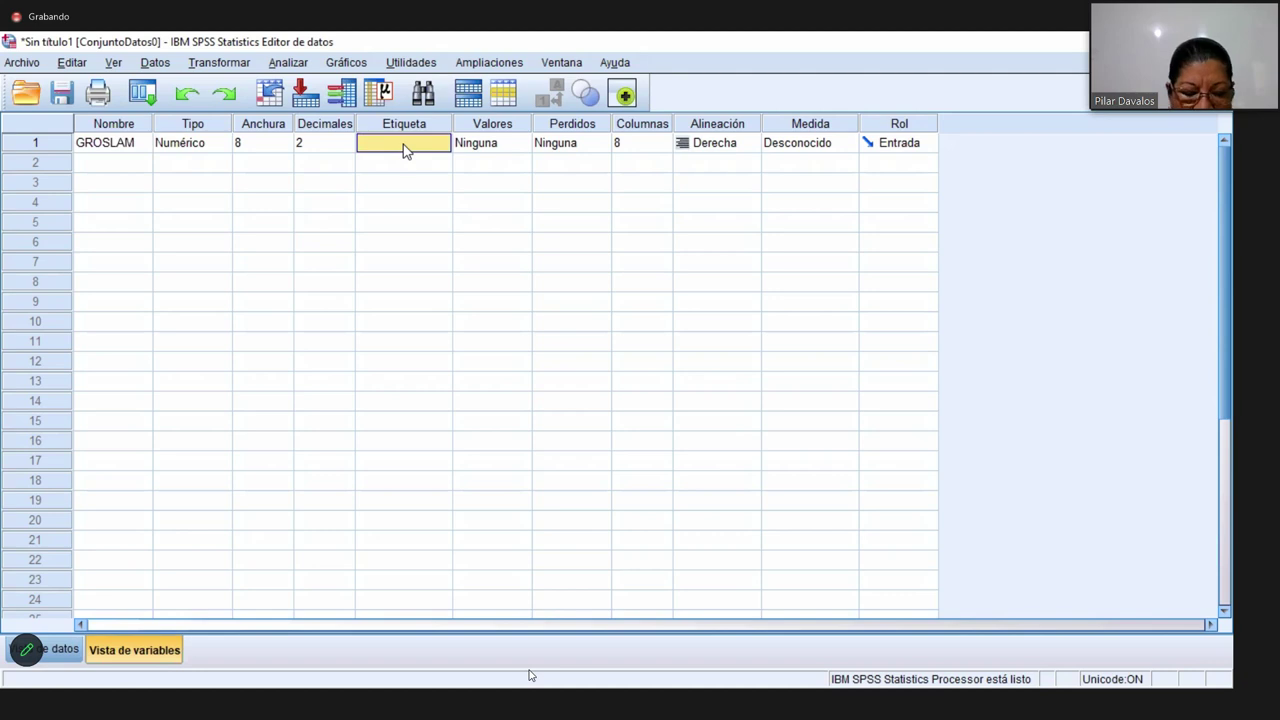
click(404, 145)
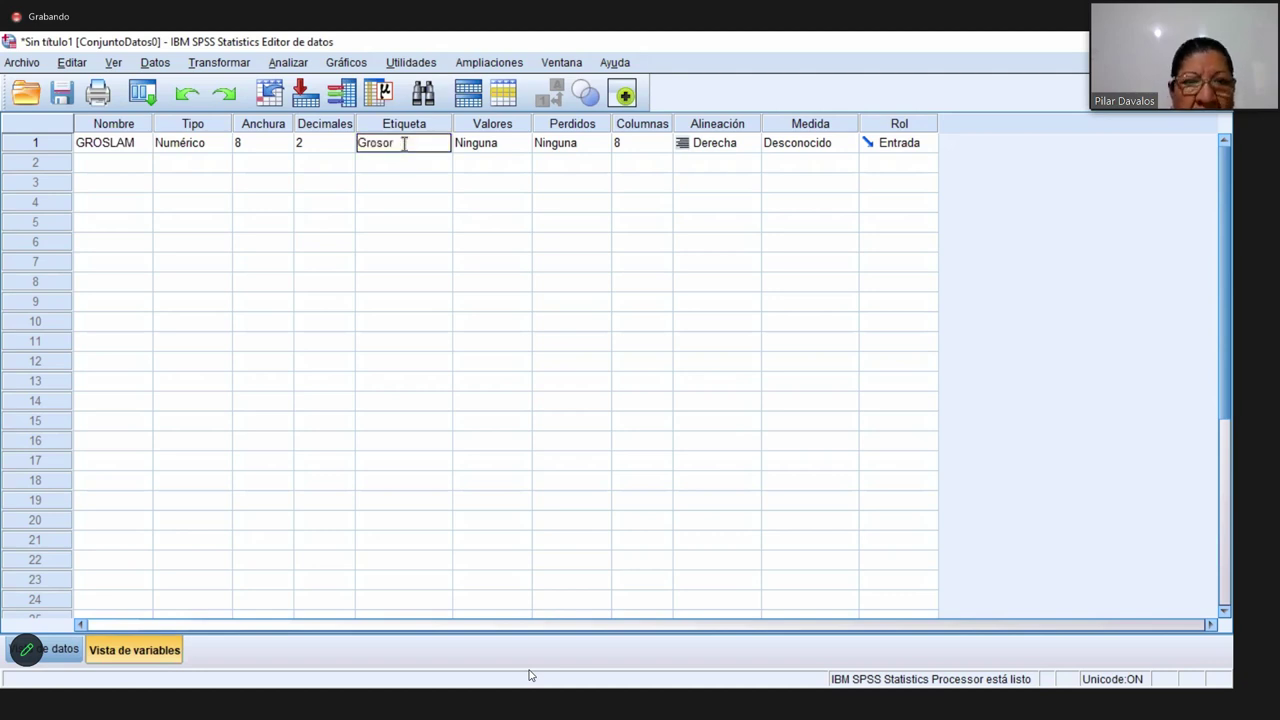
text(Grosor de laminas de as)
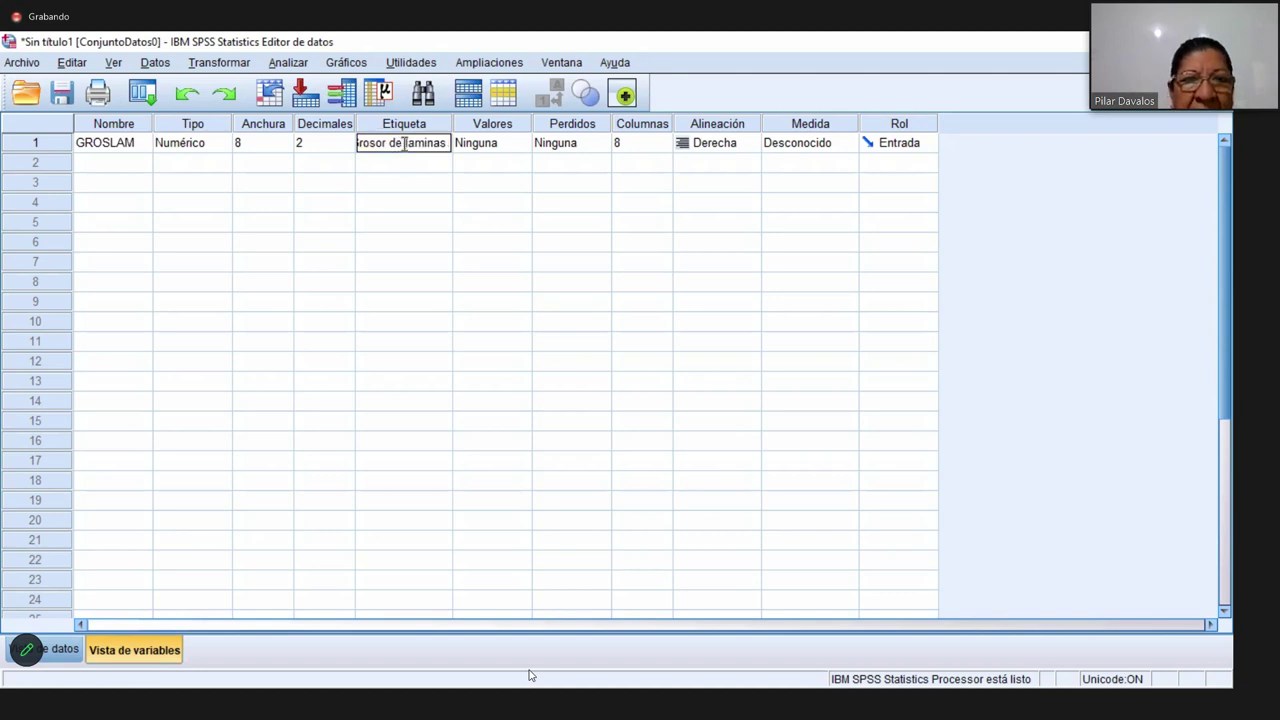
text(be)
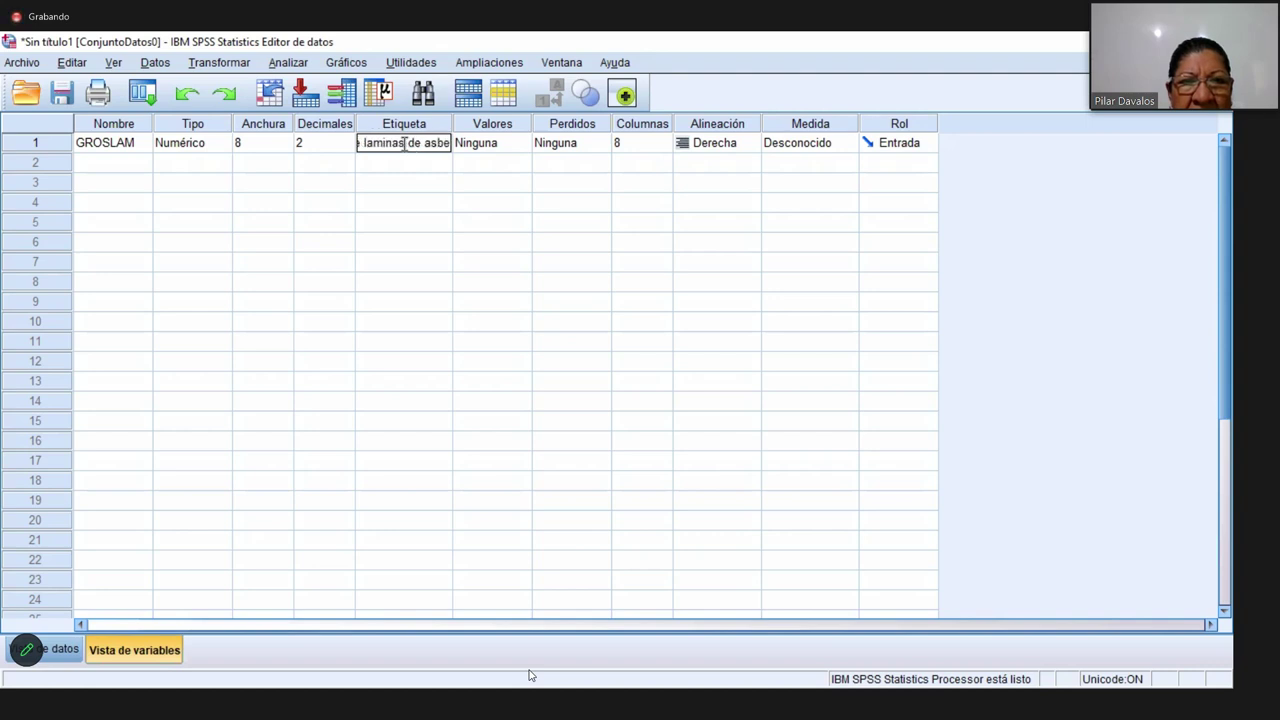
text(sto()
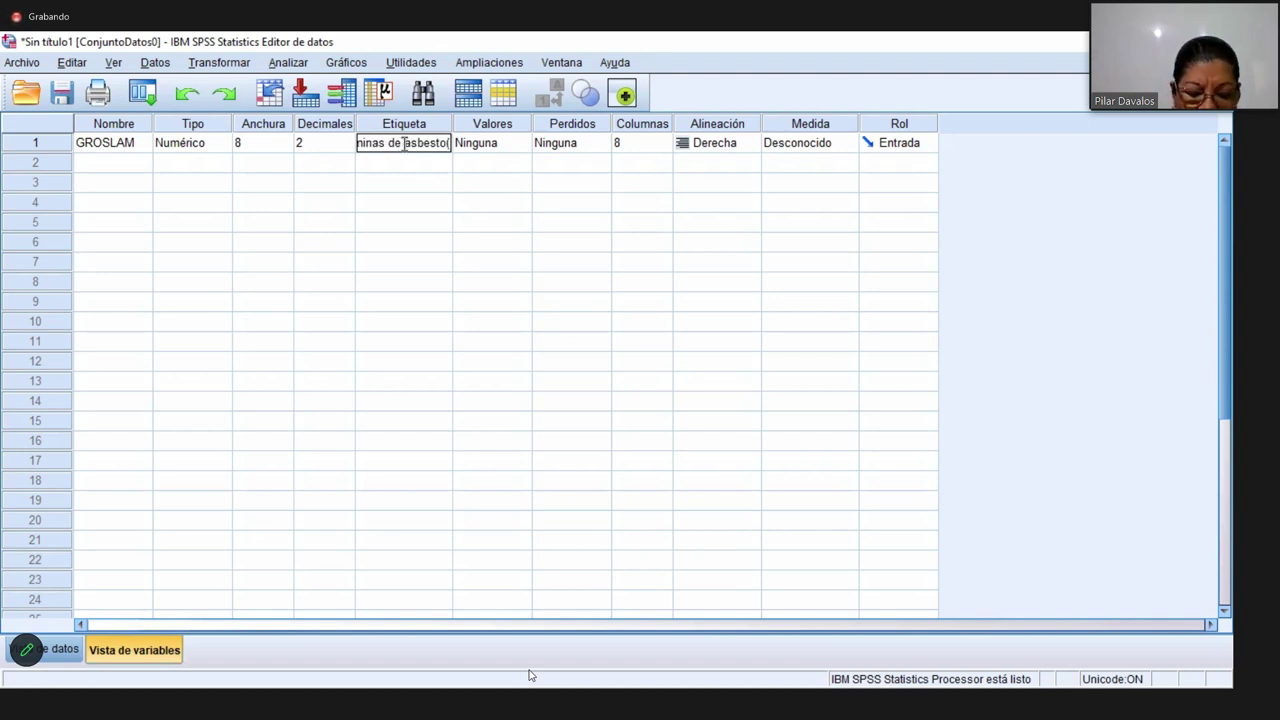
text(mm))
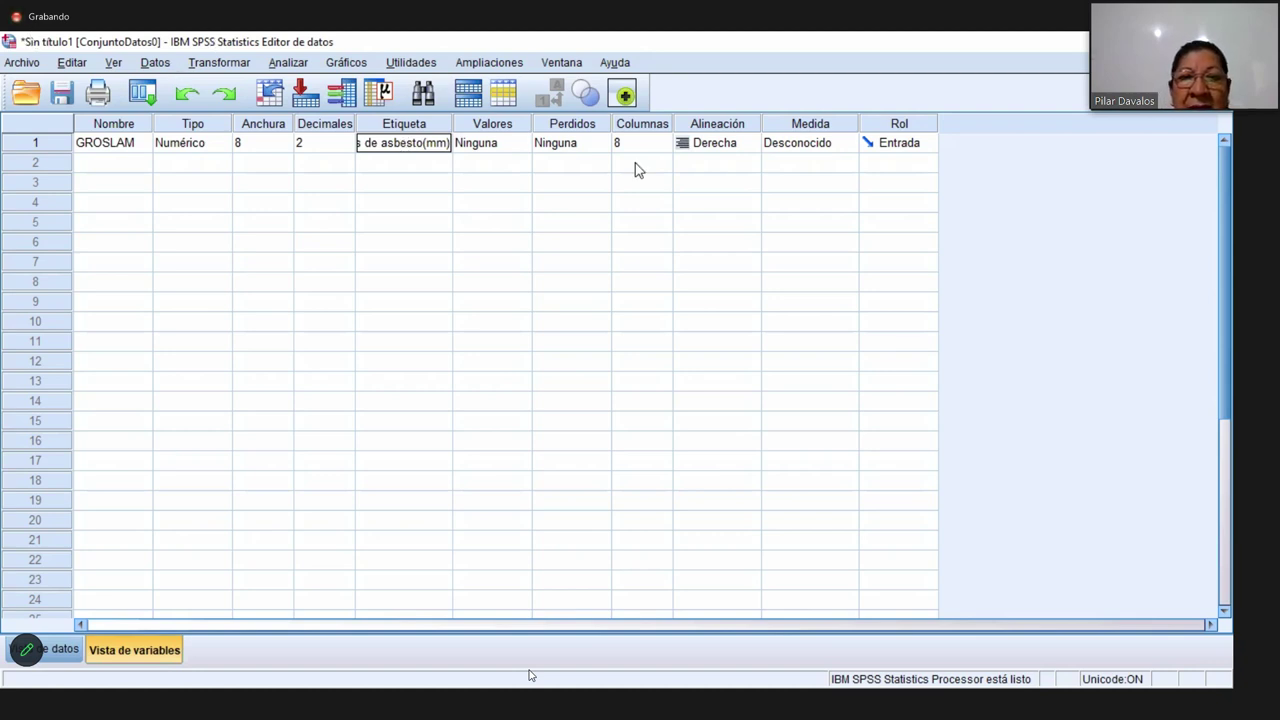
- Keep GROSLAM's alignment at Derecha and set its measurement level to Escala
click(727, 146)
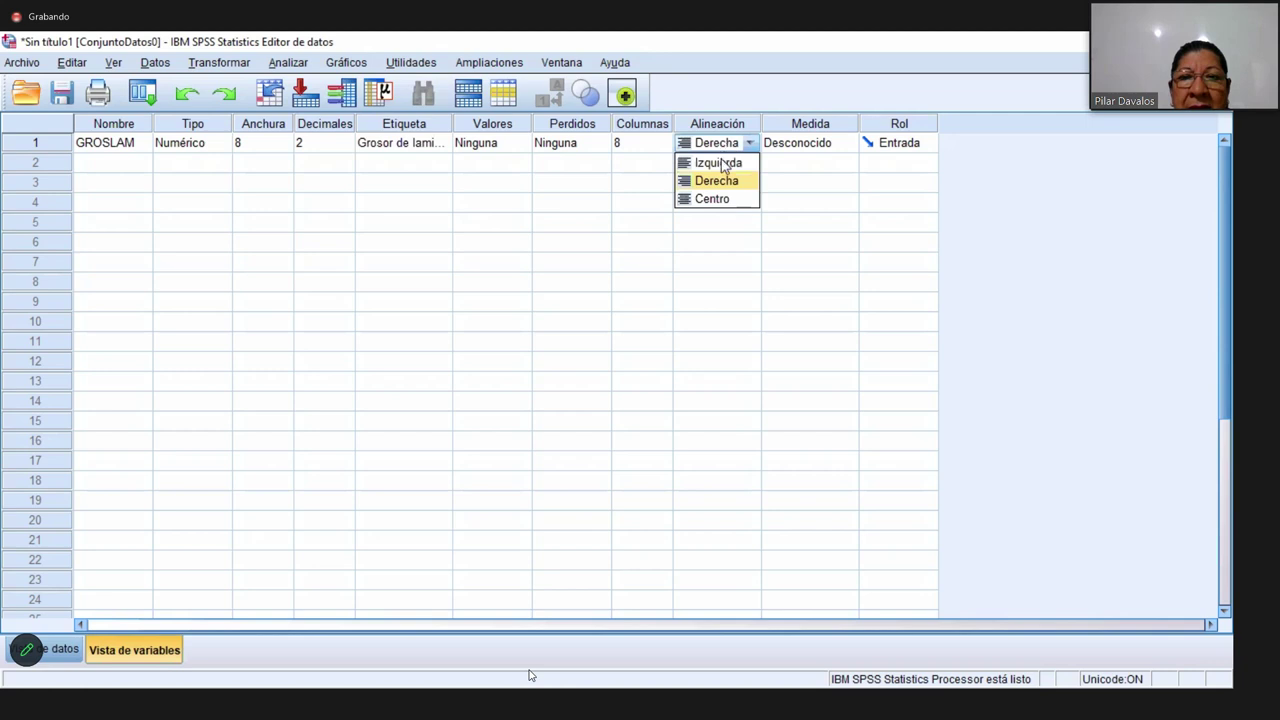
click(722, 181)
click(818, 145)
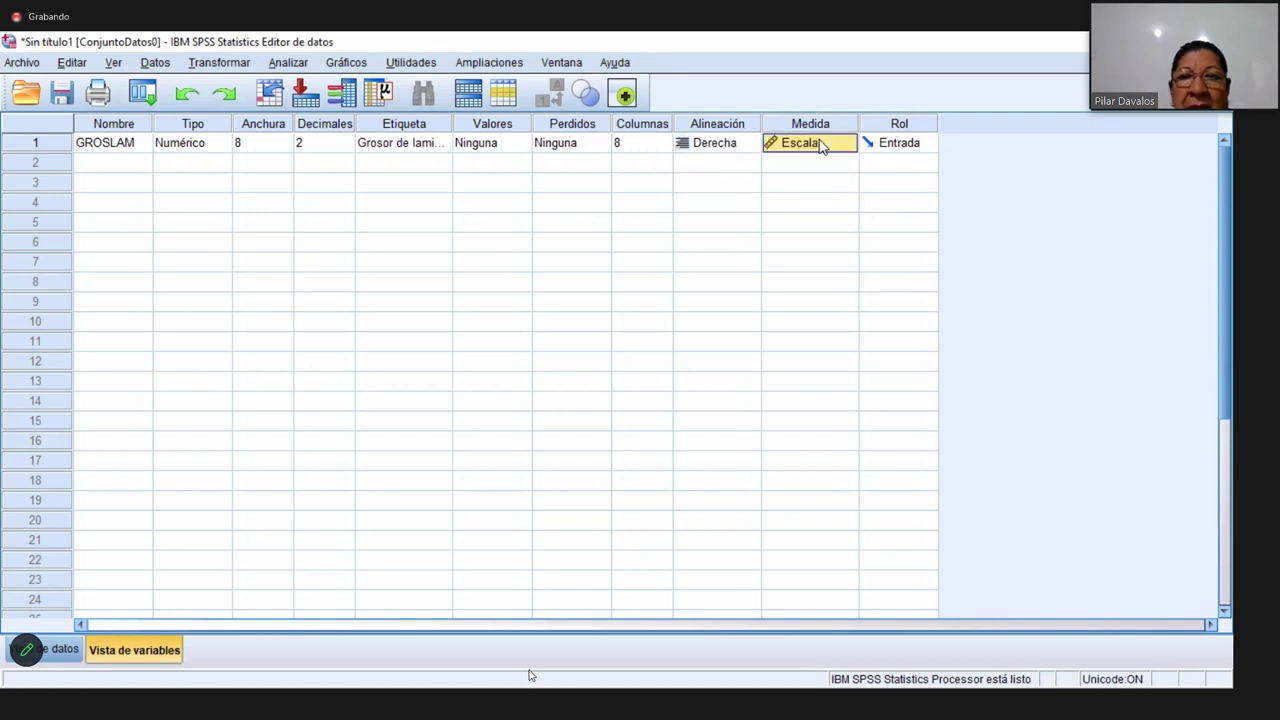
click(821, 147)
click(806, 161)
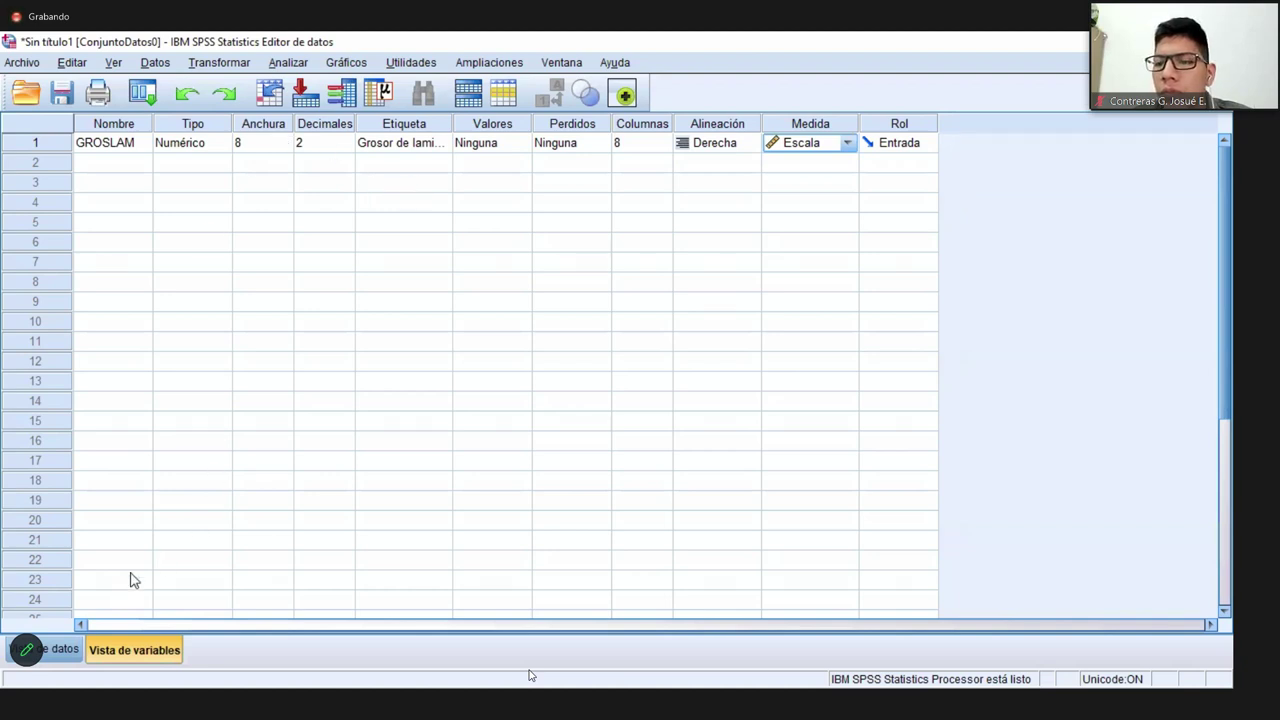
- Review the GROSLAM values in the data view from the first to the last case
click(47, 652)
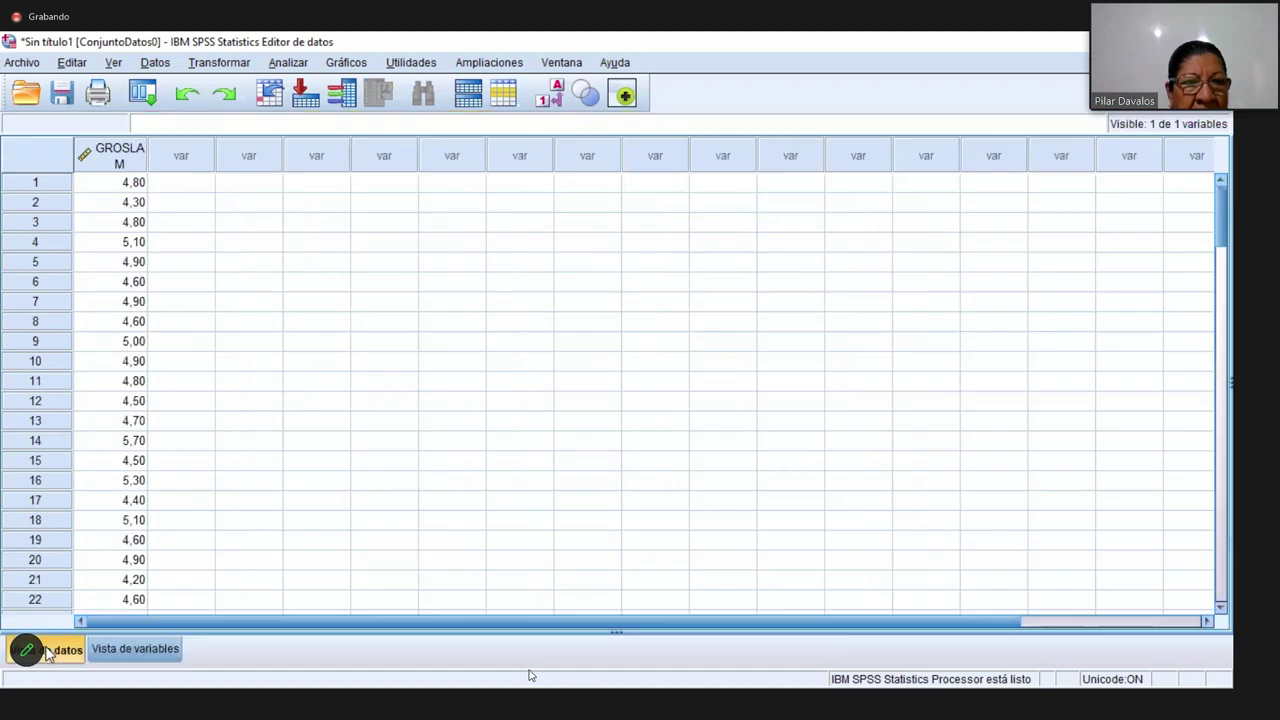
scroll(89, 303, down, 6)
scroll(89, 303, down, 20)
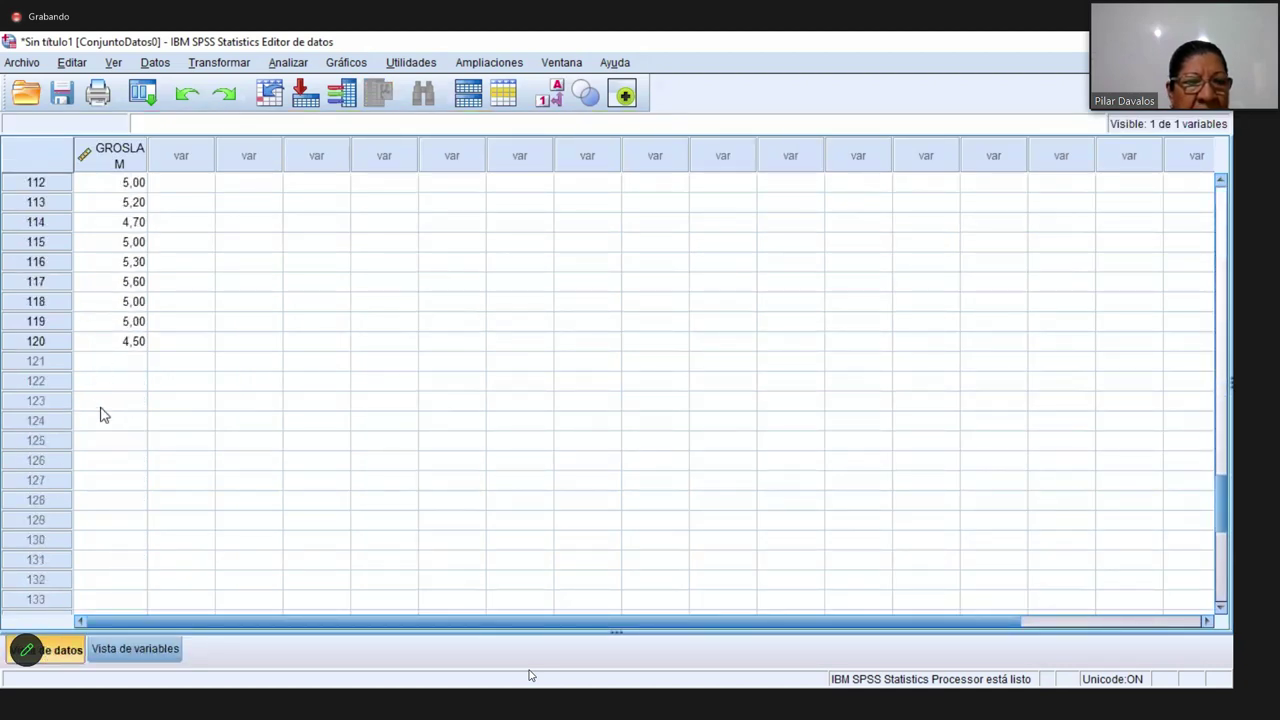
scroll(214, 498, up, 7)
scroll(212, 499, up, 8)
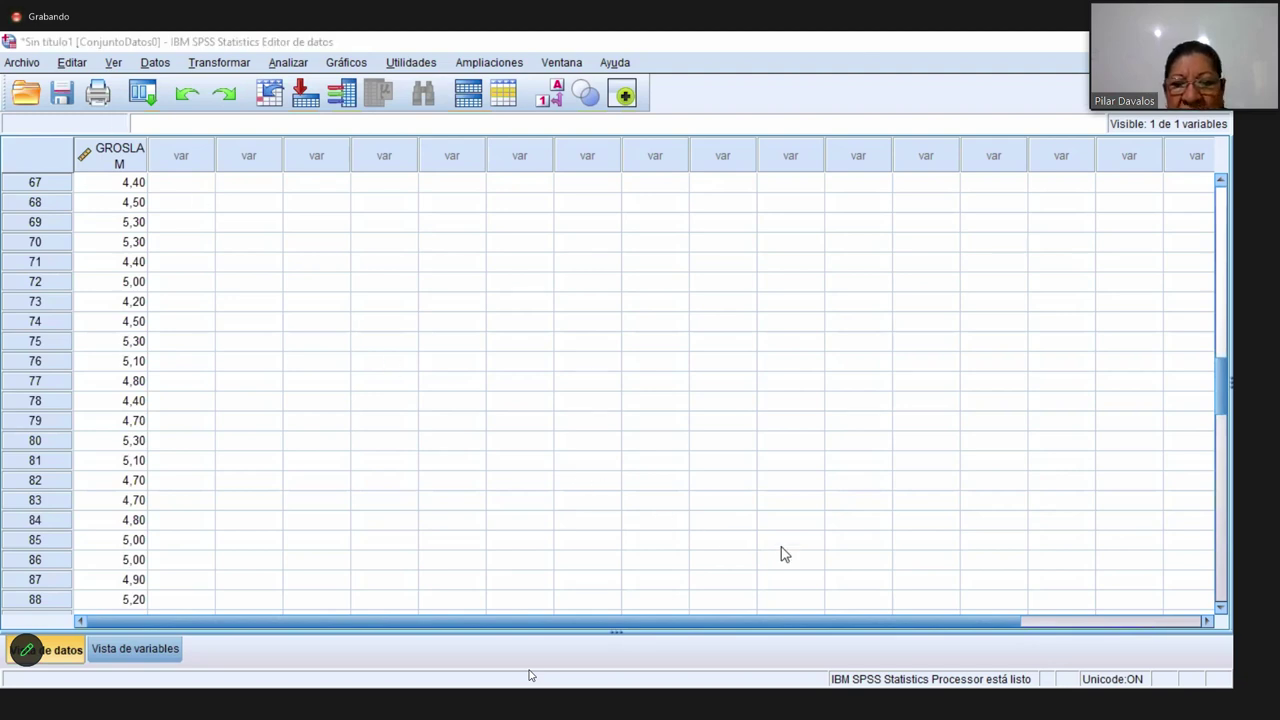
scroll(198, 273, up, 19)
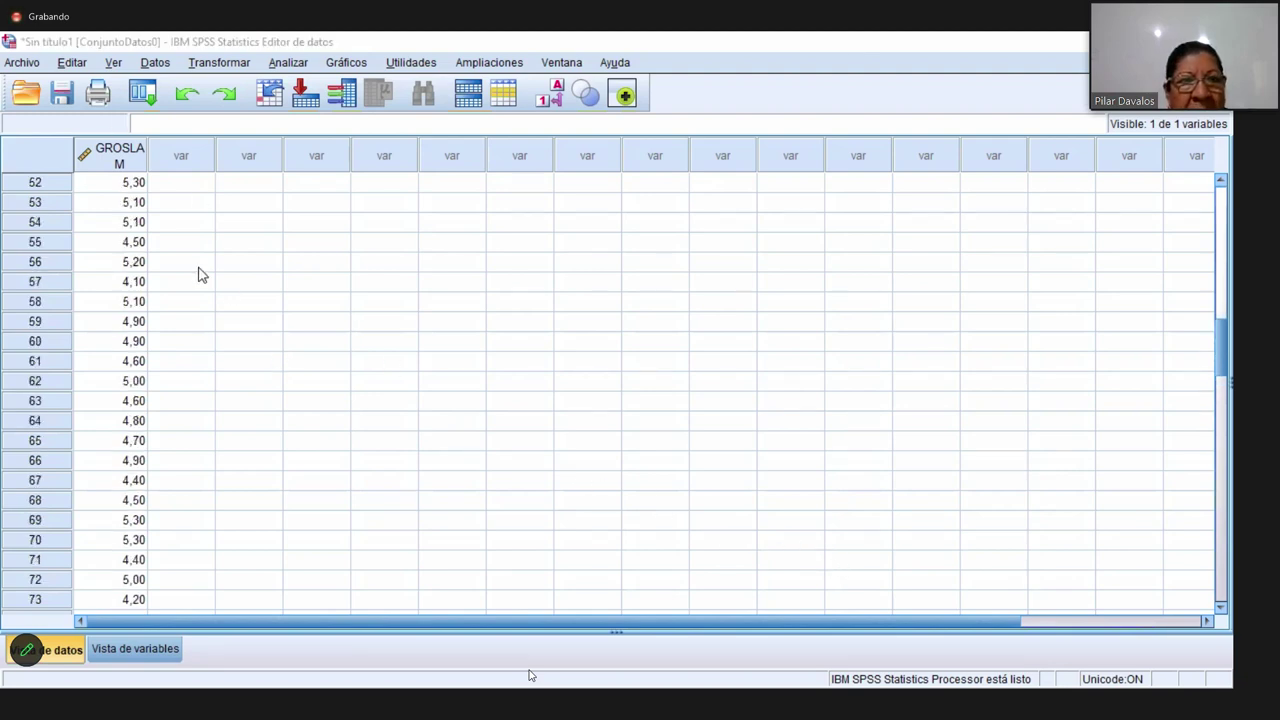
scroll(198, 273, up, 3)
scroll(197, 275, down, 7)
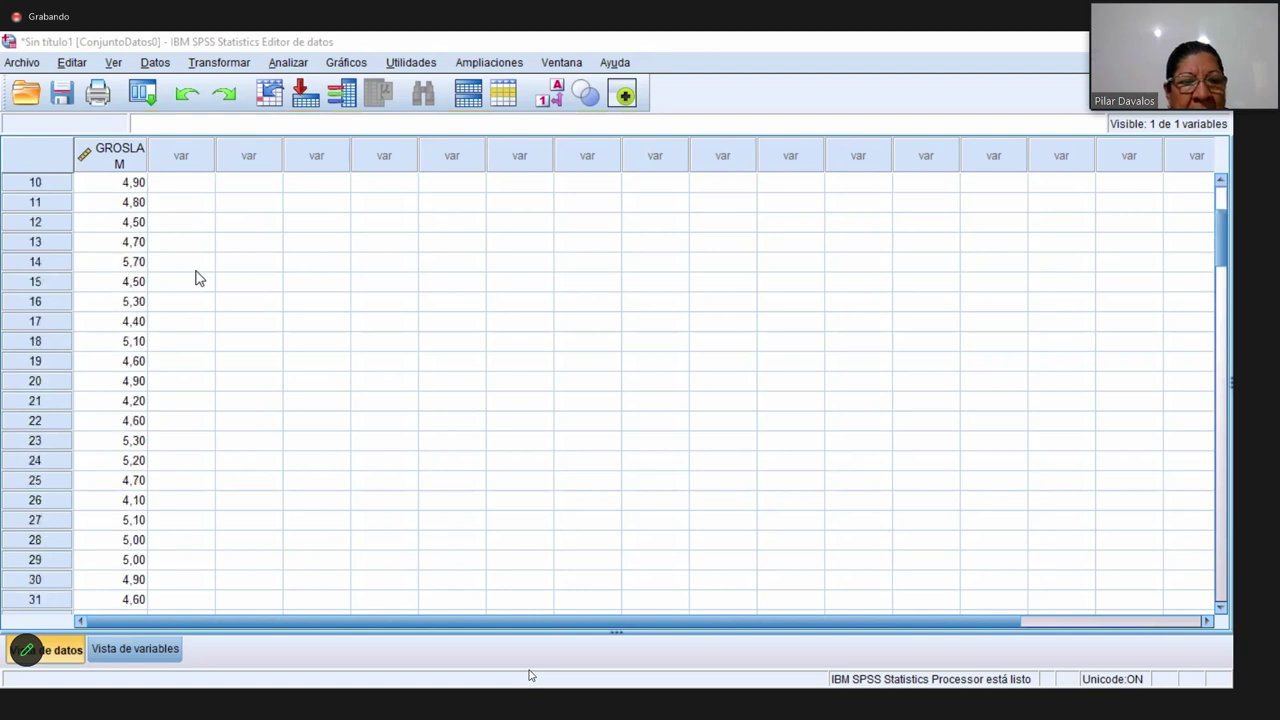
scroll(198, 279, down, 4)
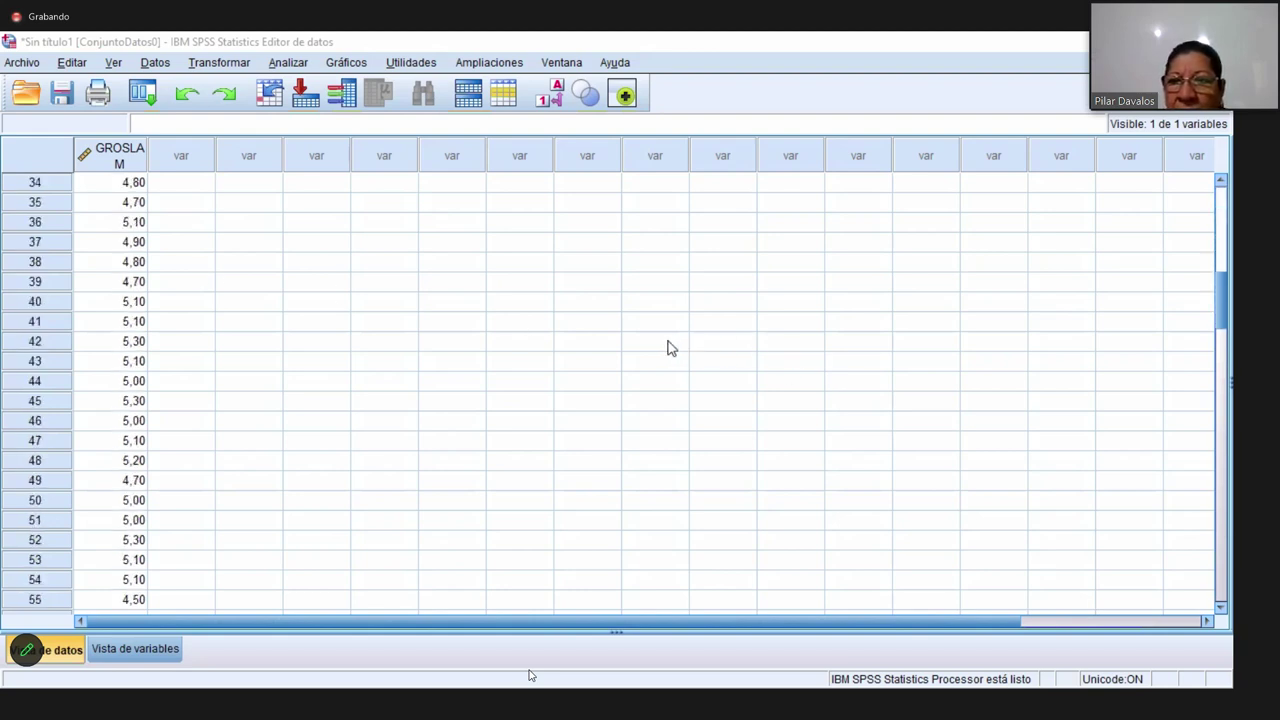
scroll(436, 301, up, 2)
scroll(433, 301, up, 9)
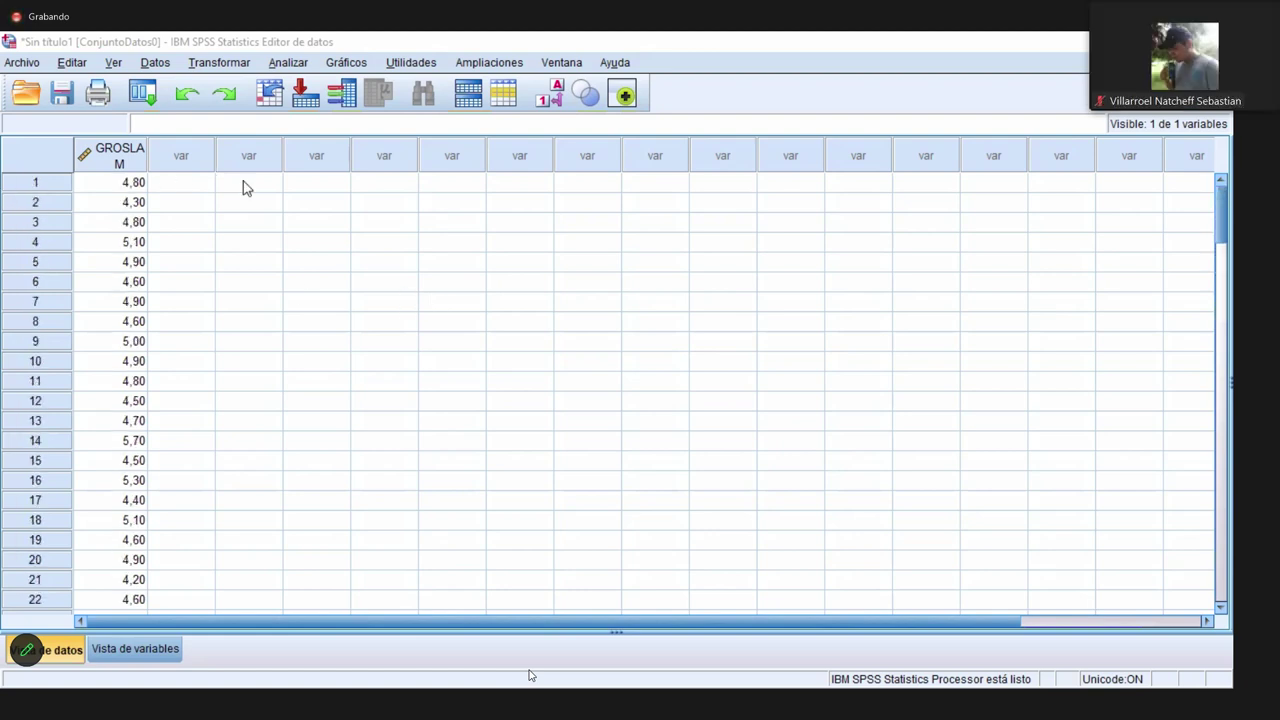
- Widen the GROSLAM column so its full name fits on one line
drag(150, 155, 166, 178)
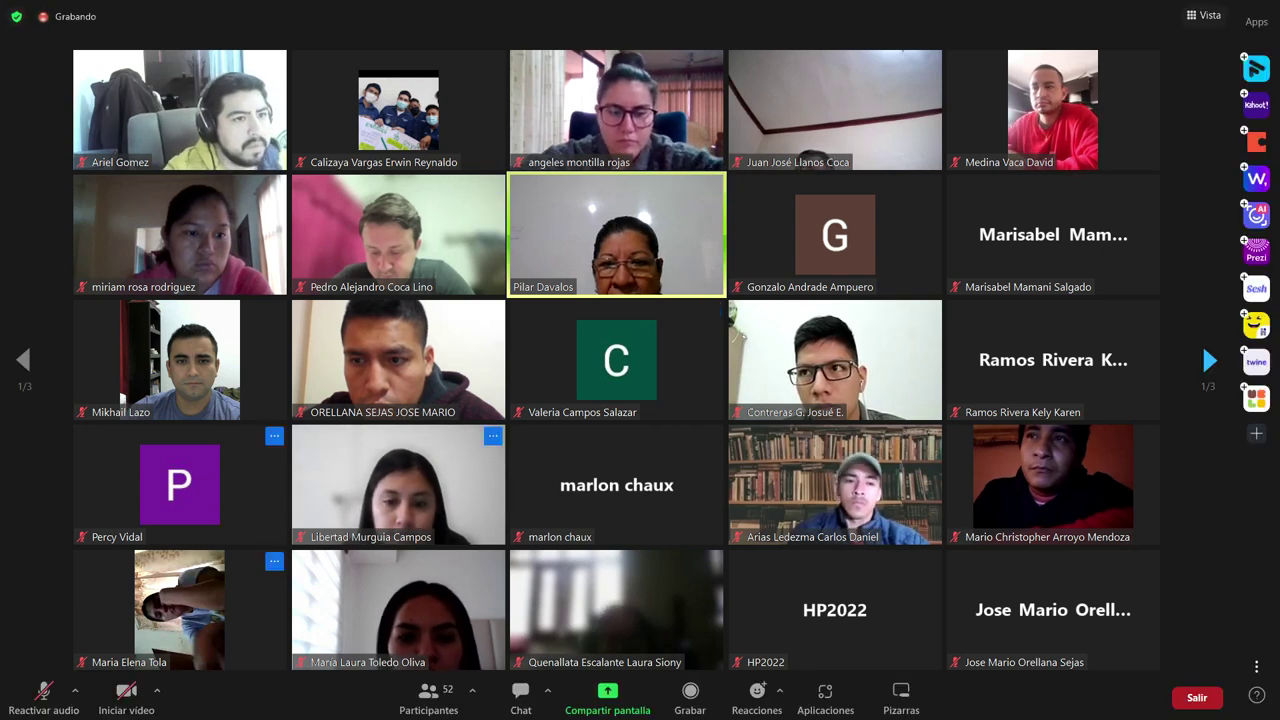
- Turn the camera on in the Zoom meeting while browsing the participant gallery, and turn it off again
click(121, 695)
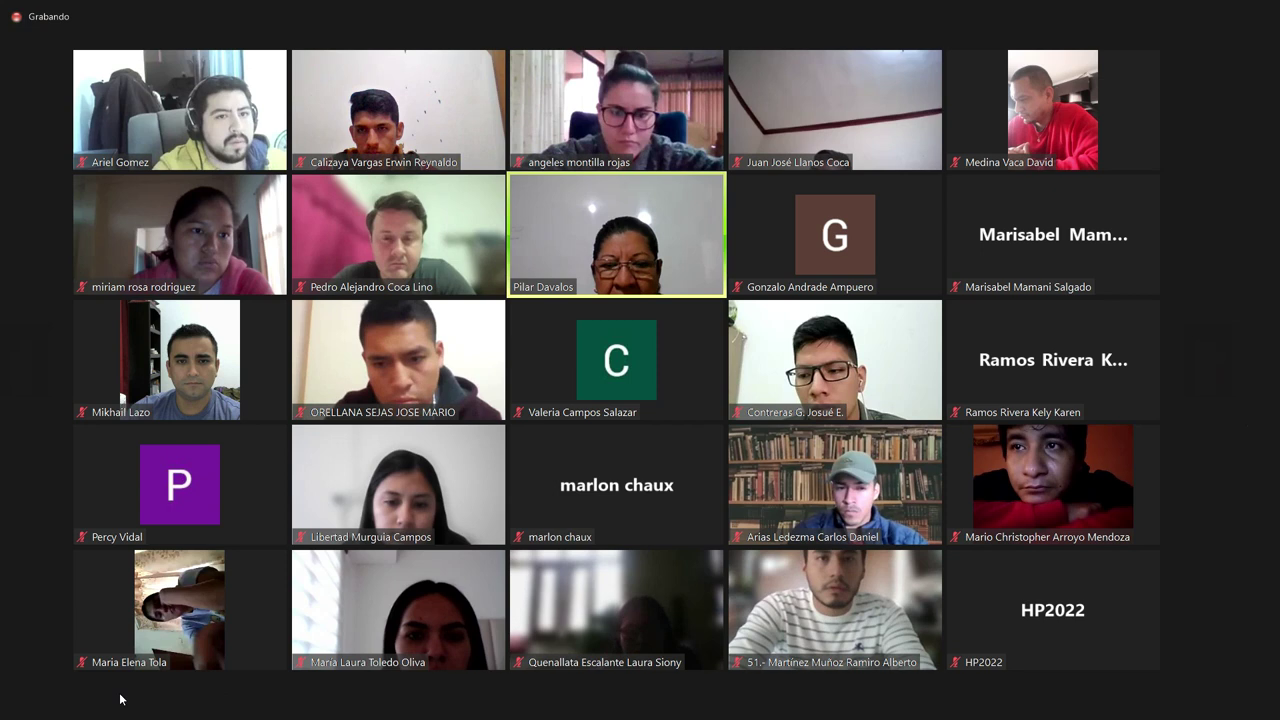
mouse_move(120, 700)
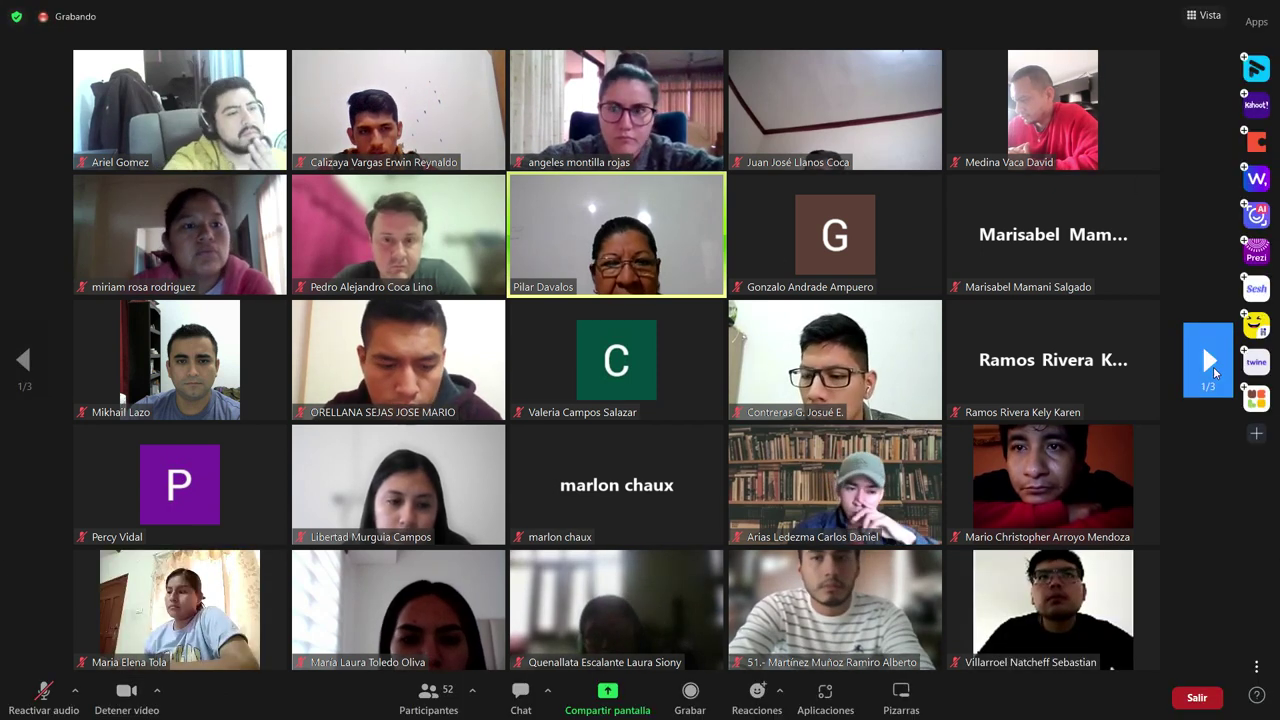
click(1210, 361)
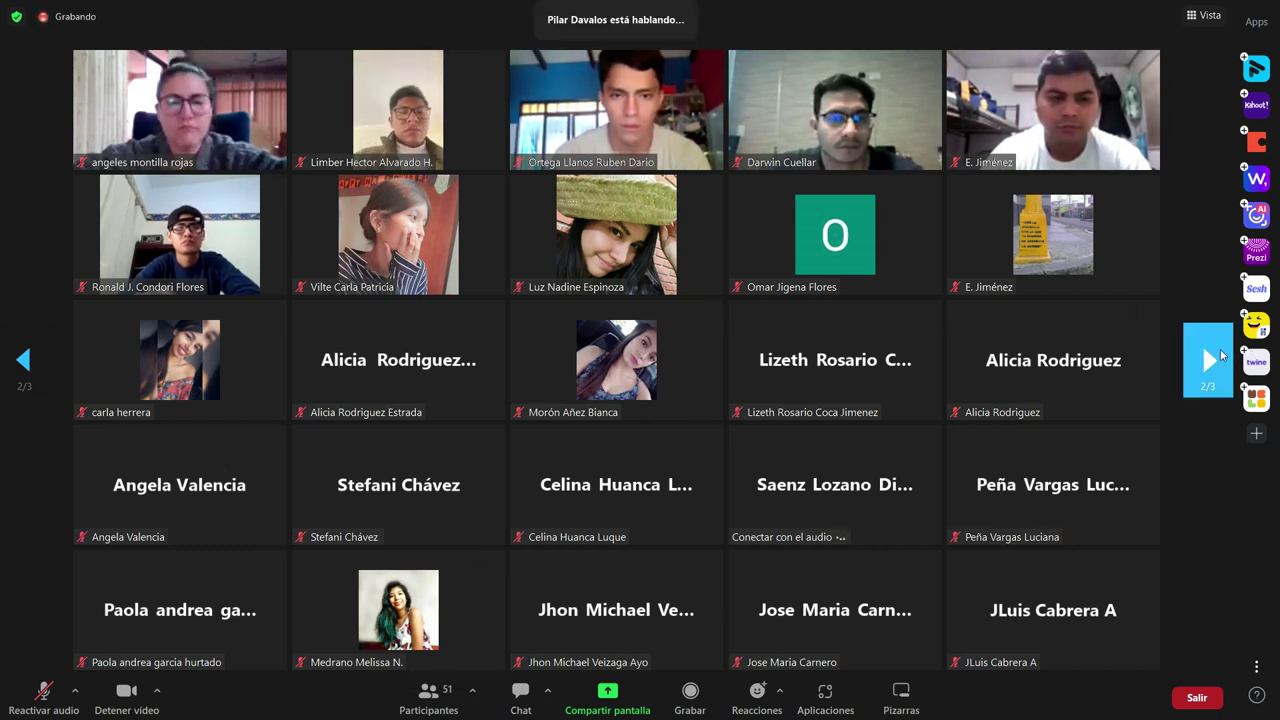
click(1220, 352)
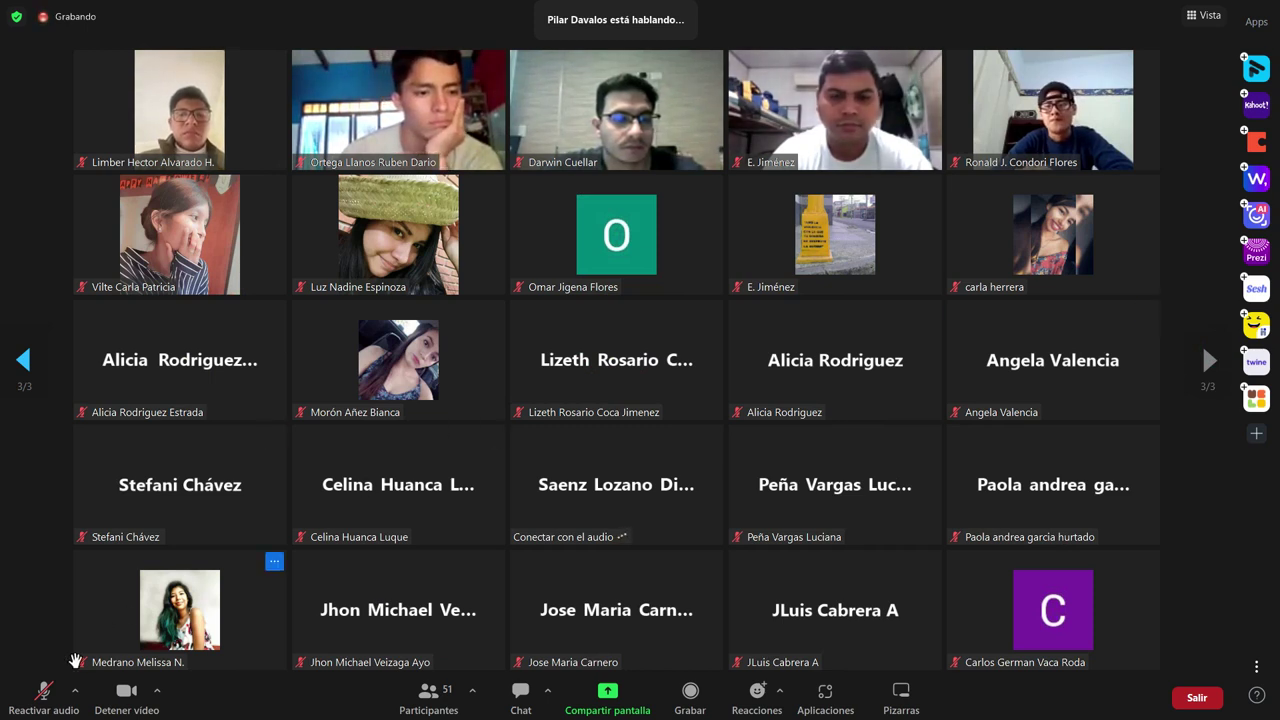
click(131, 698)
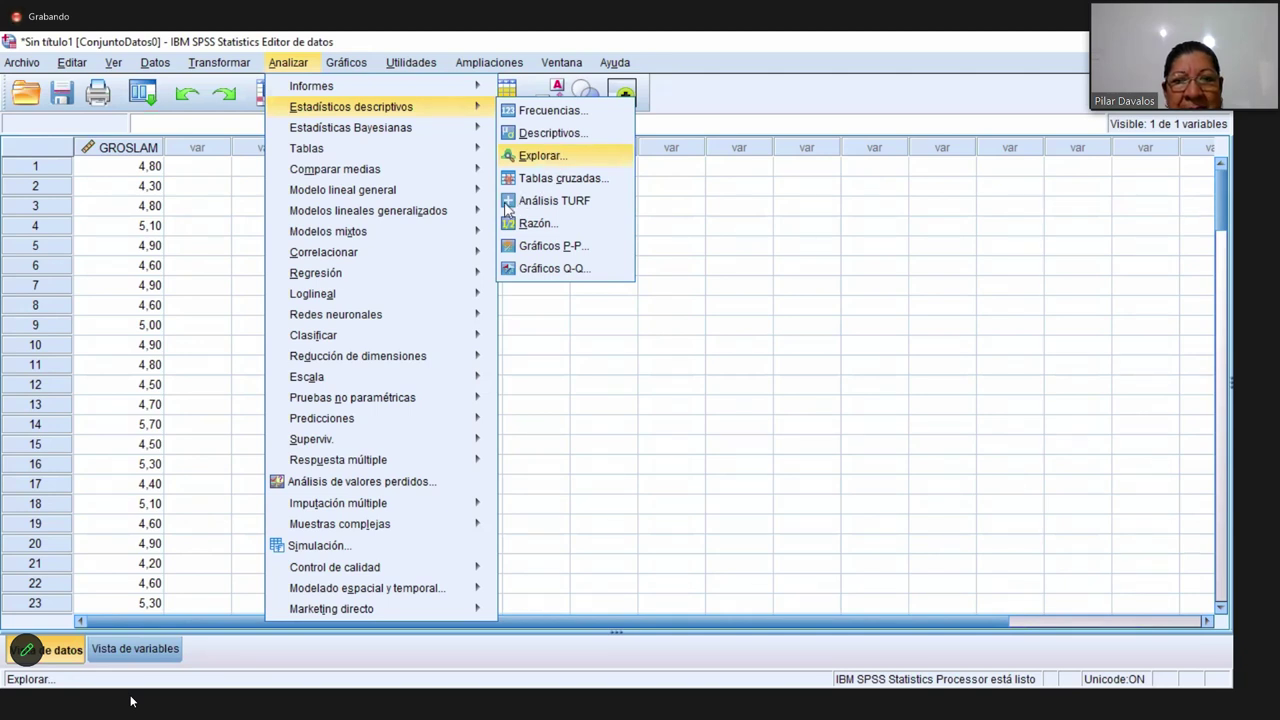
- Set up an Explore analysis with the sheet thickness variable as dependent, boxplots by factor levels together and no stem-and-leaf plot
click(541, 156)
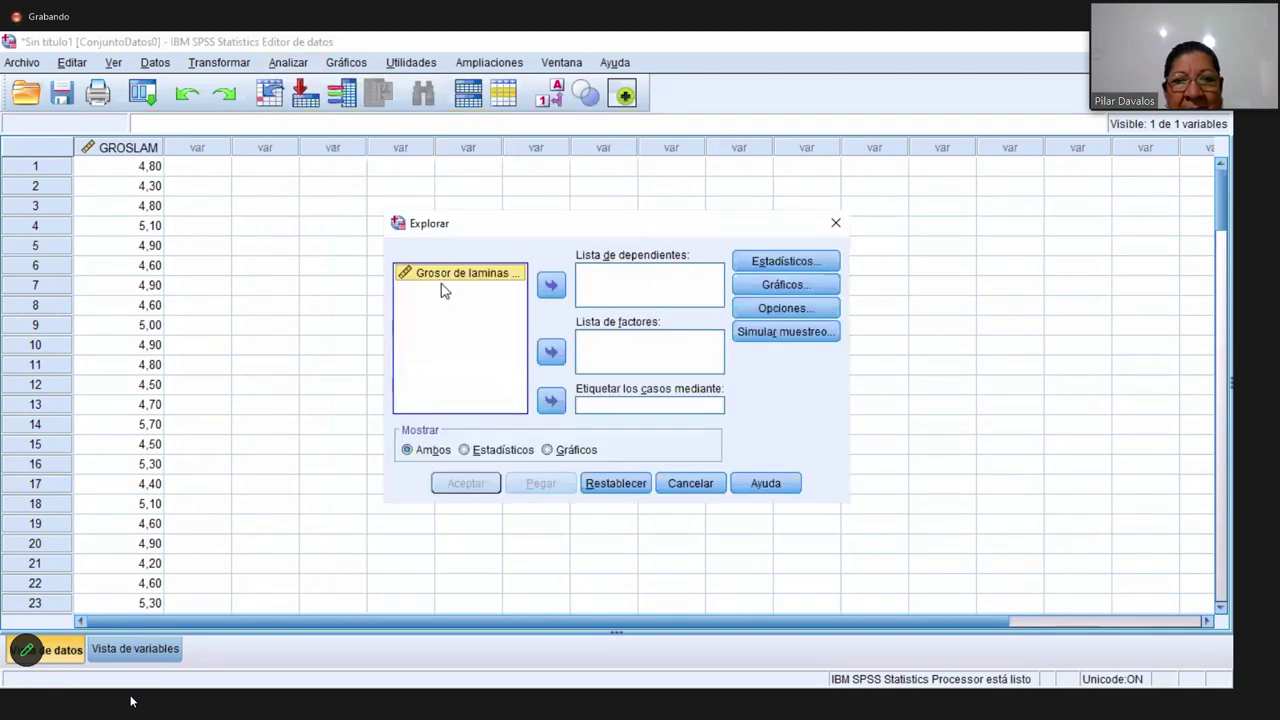
click(551, 287)
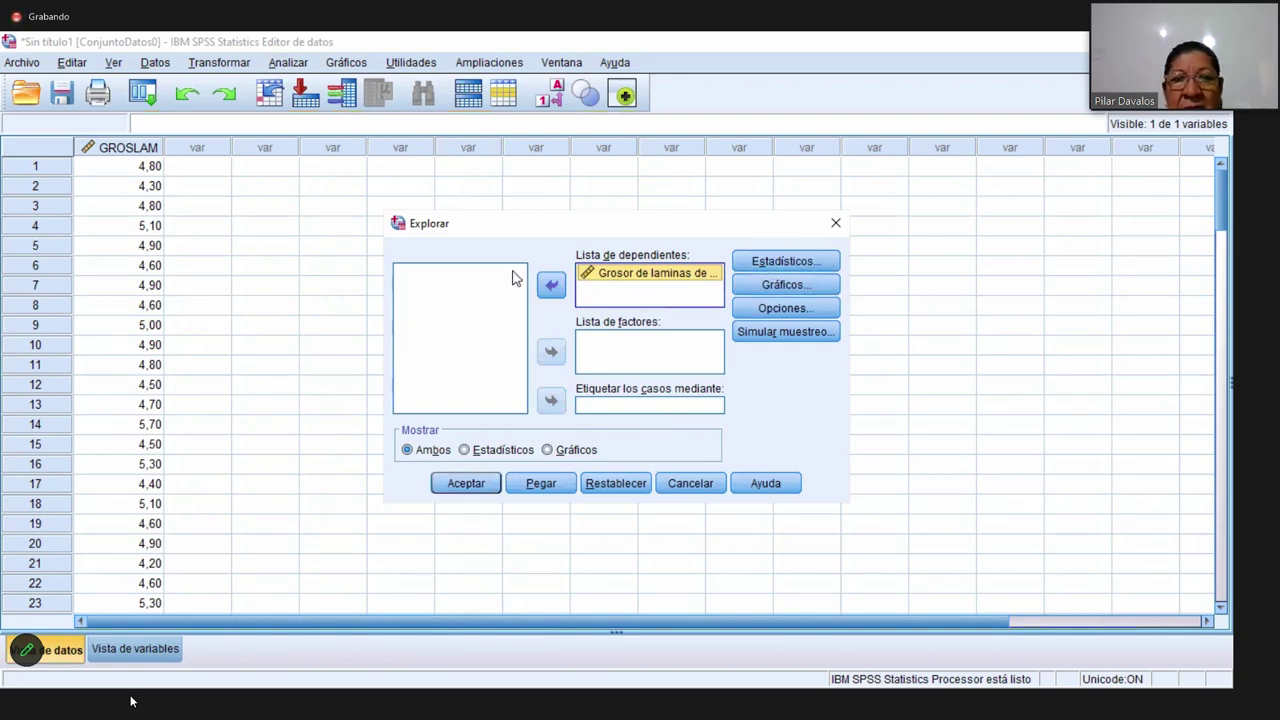
click(783, 286)
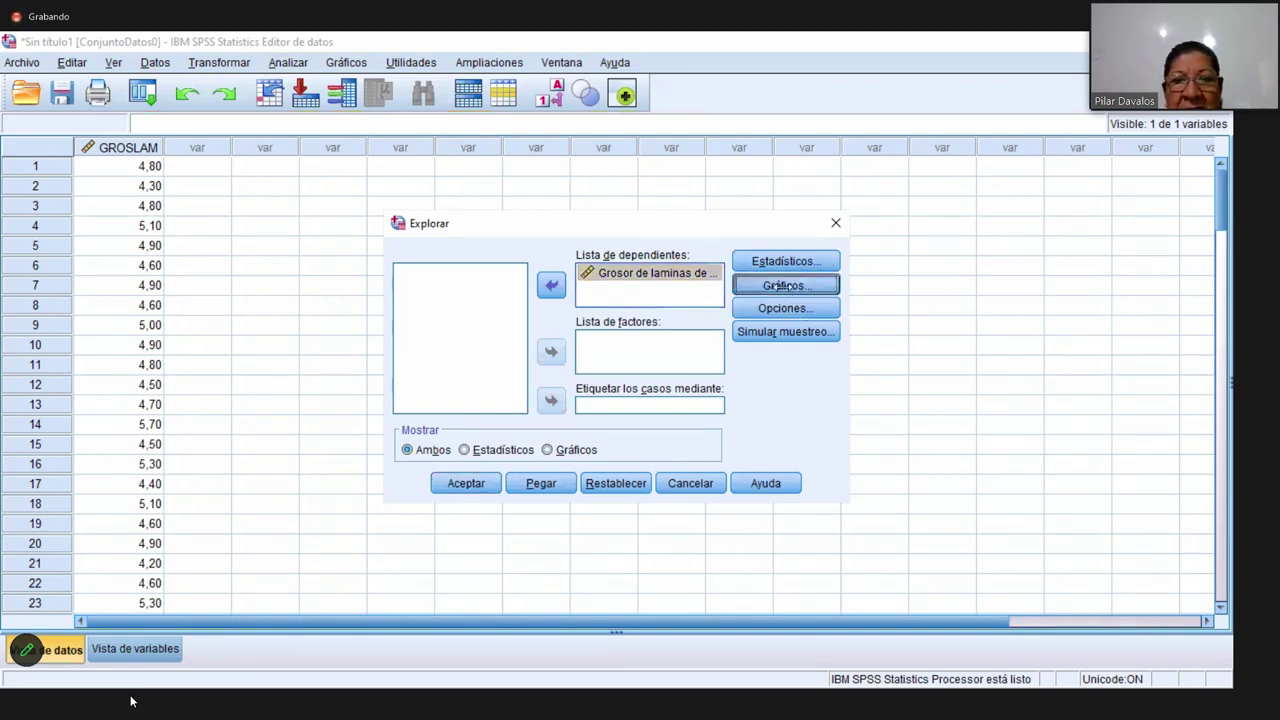
click(675, 275)
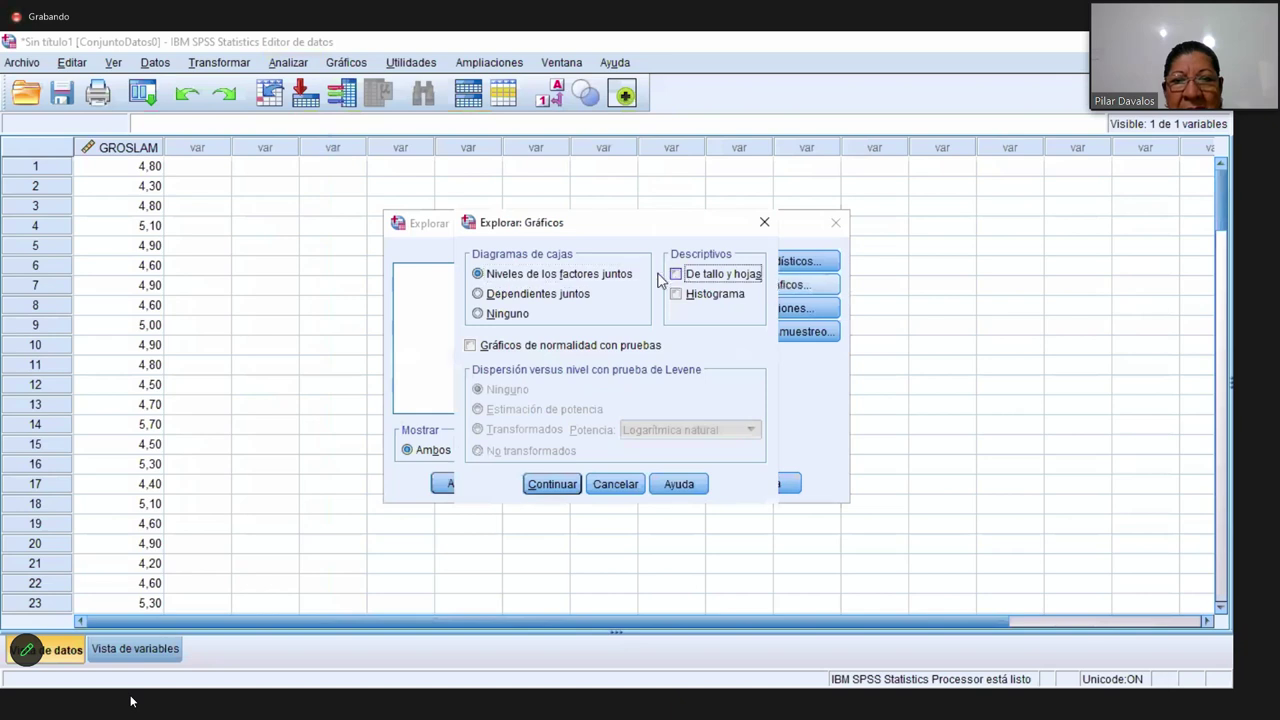
click(482, 276)
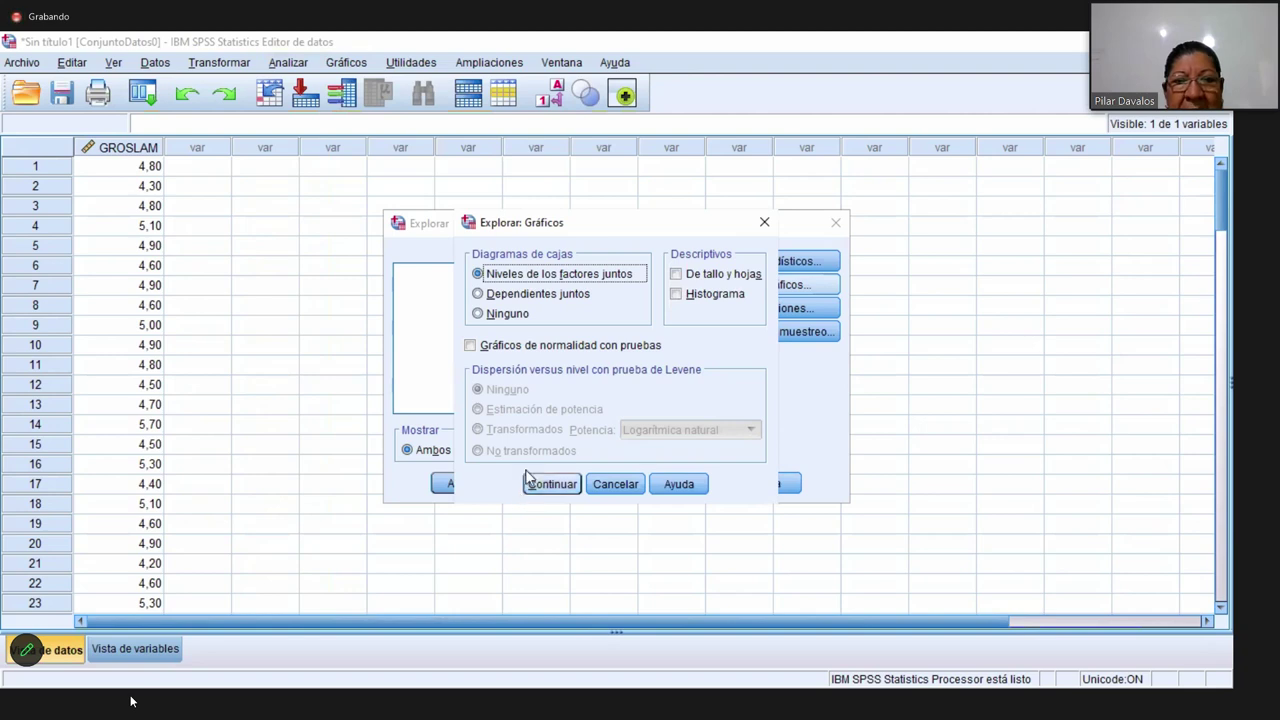
click(553, 487)
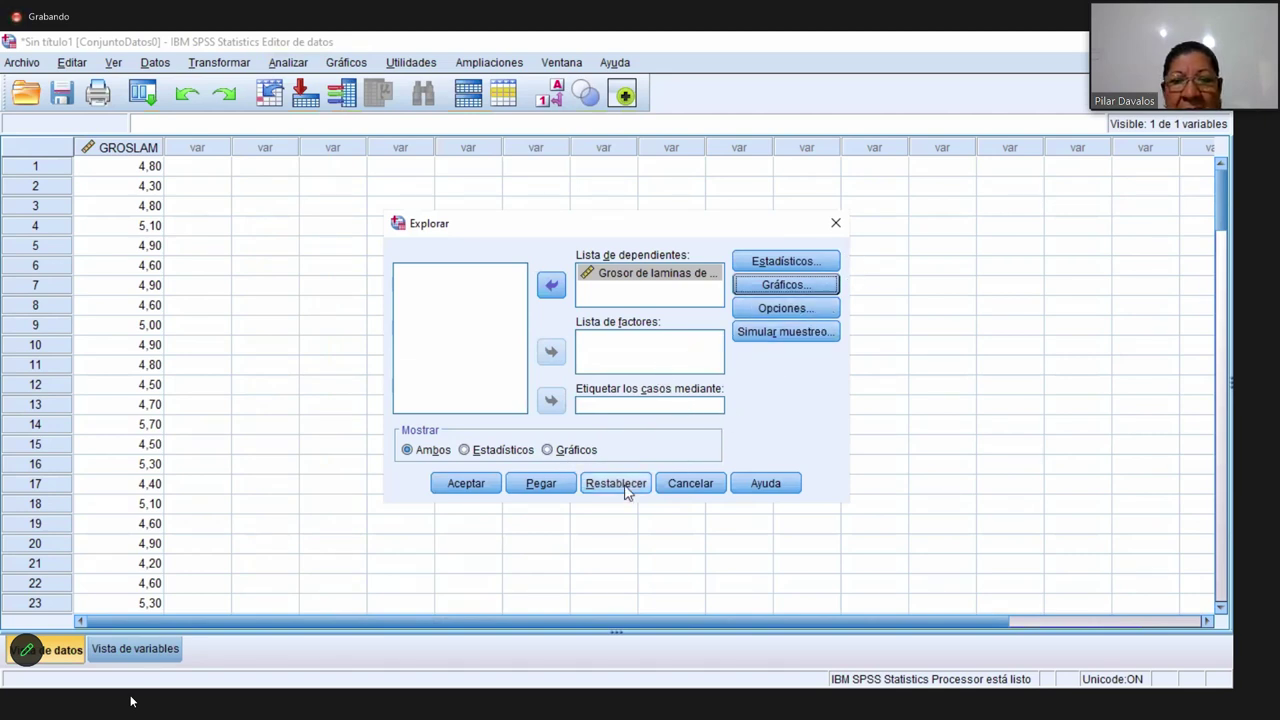
- Check the Explore plot settings, keep missing values at Excluir casos según lista and run the analysis
click(815, 287)
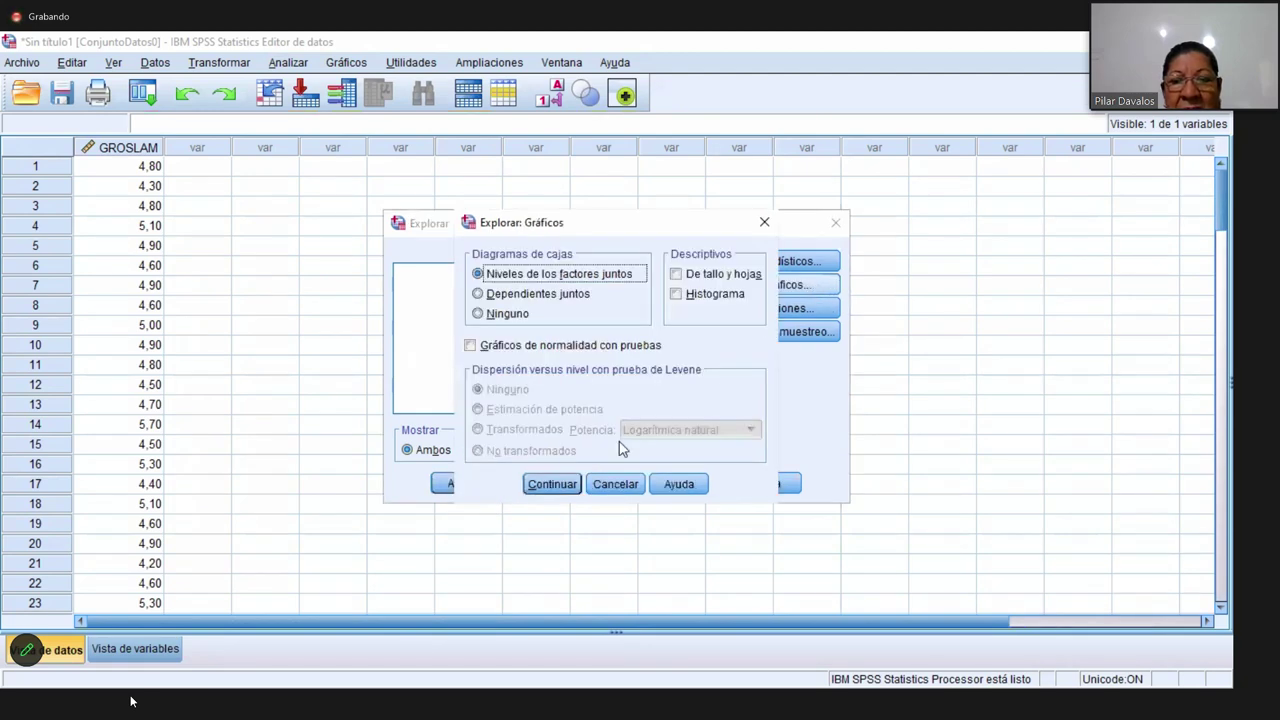
click(552, 484)
click(780, 309)
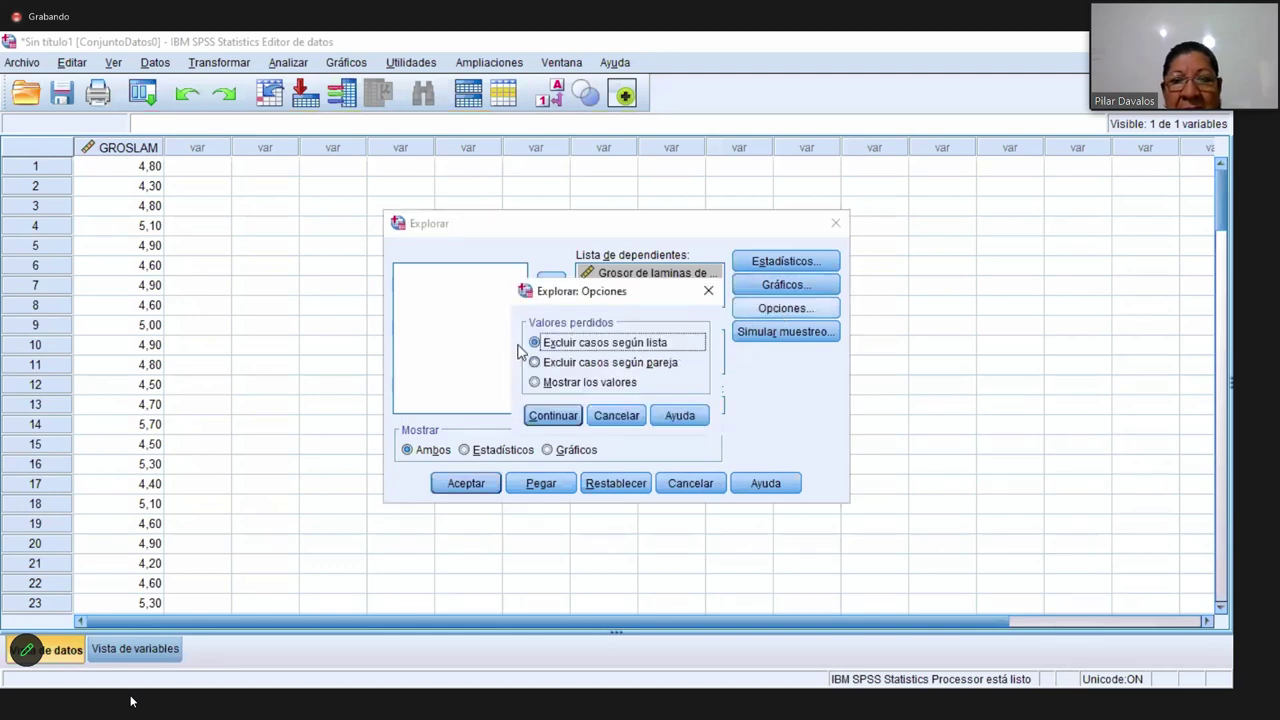
click(553, 418)
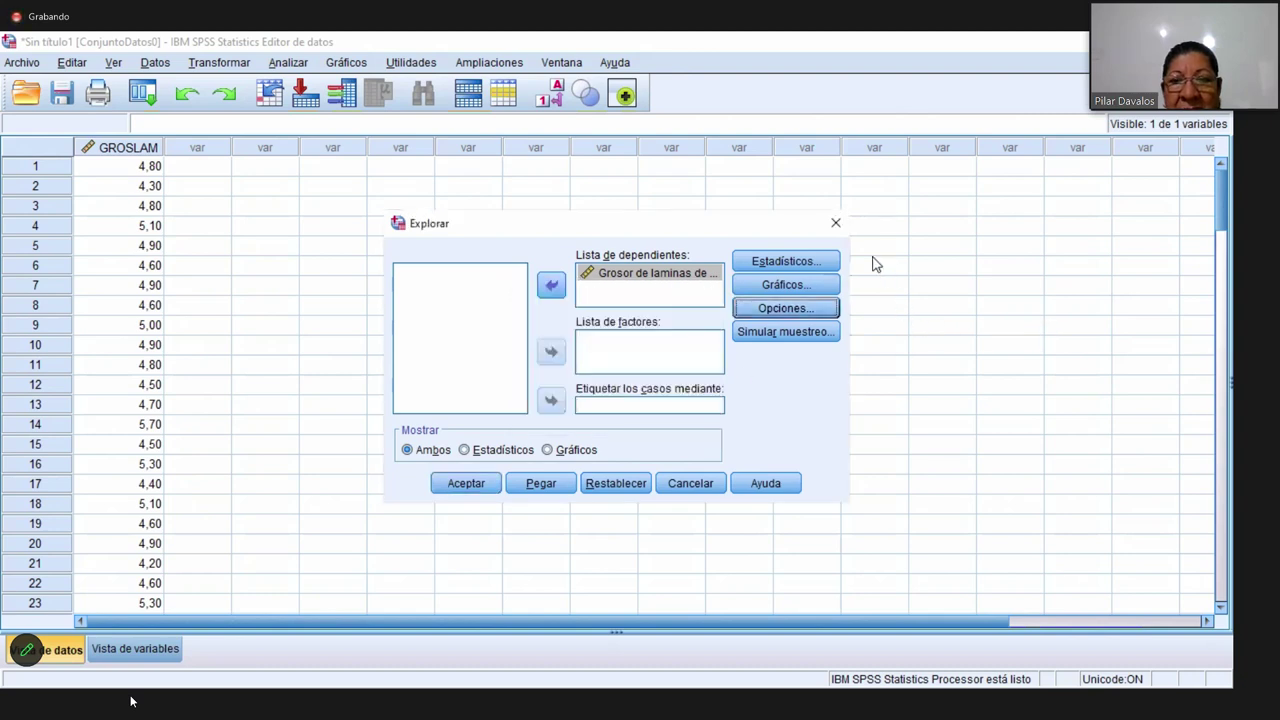
click(472, 486)
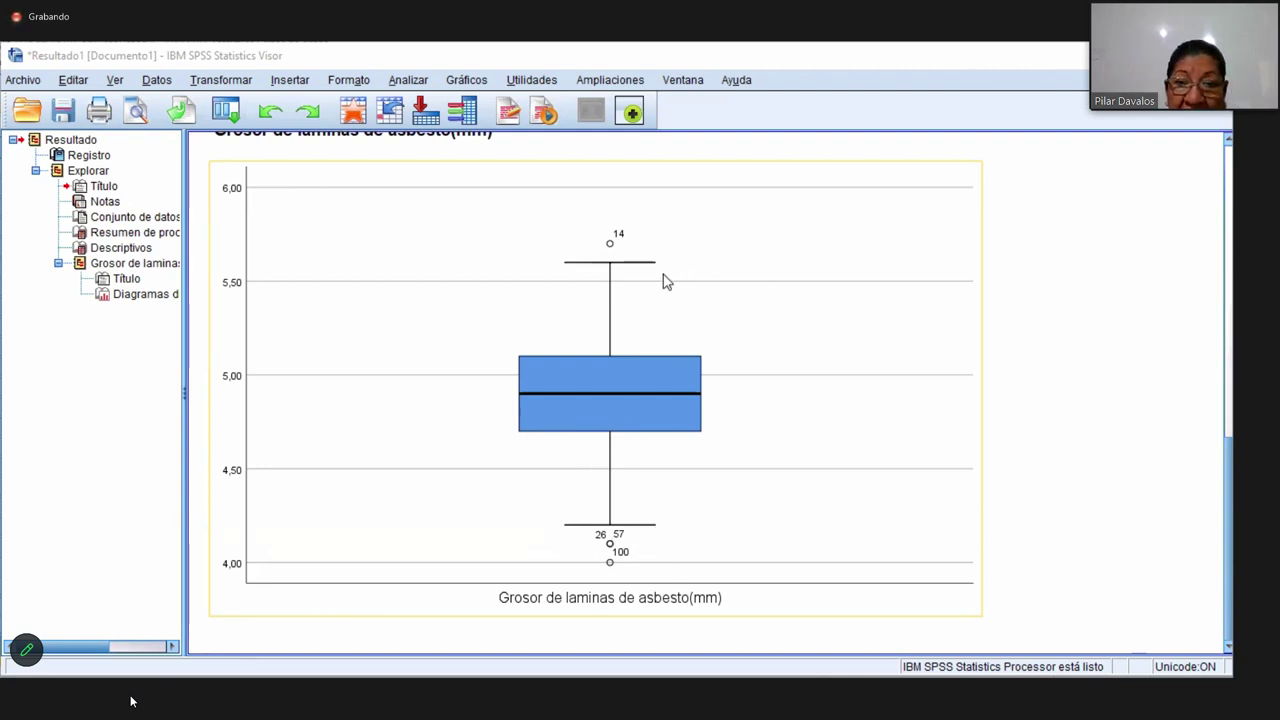
- Examine the sheet thickness output from the boxplot up through the Descriptivos table to the case processing summary
scroll(786, 345, up, 3)
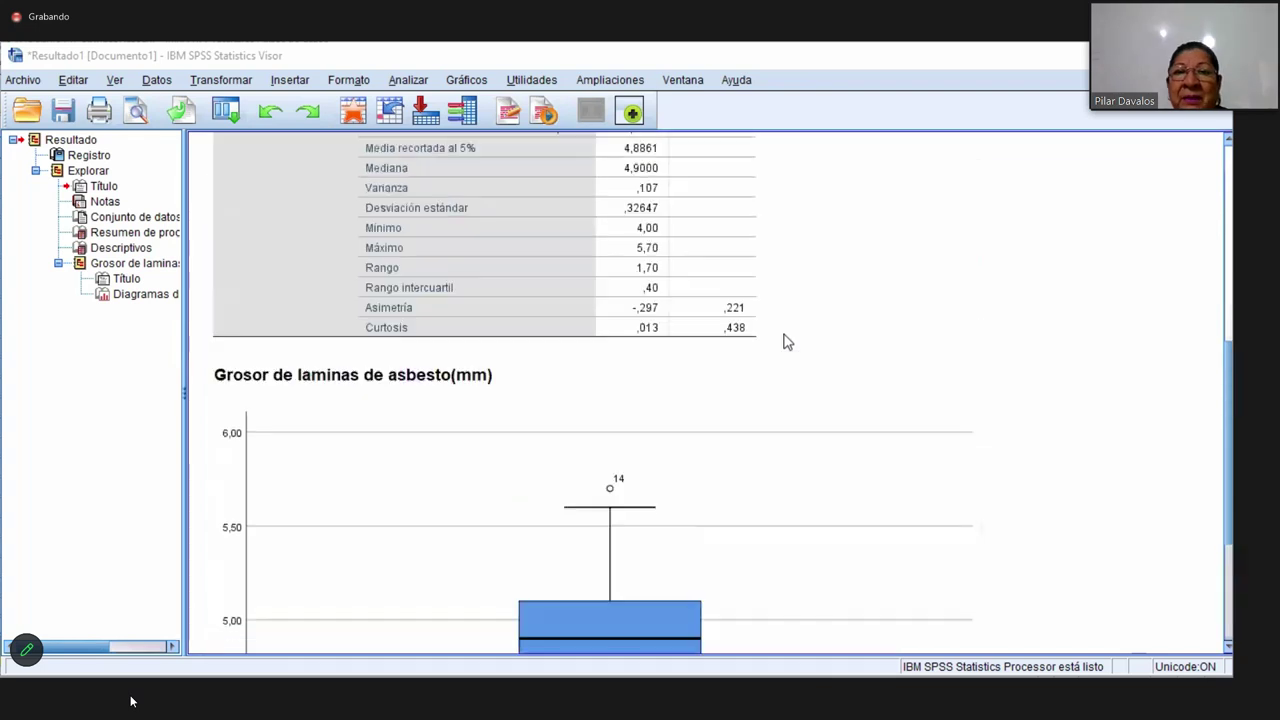
scroll(786, 343, up, 2)
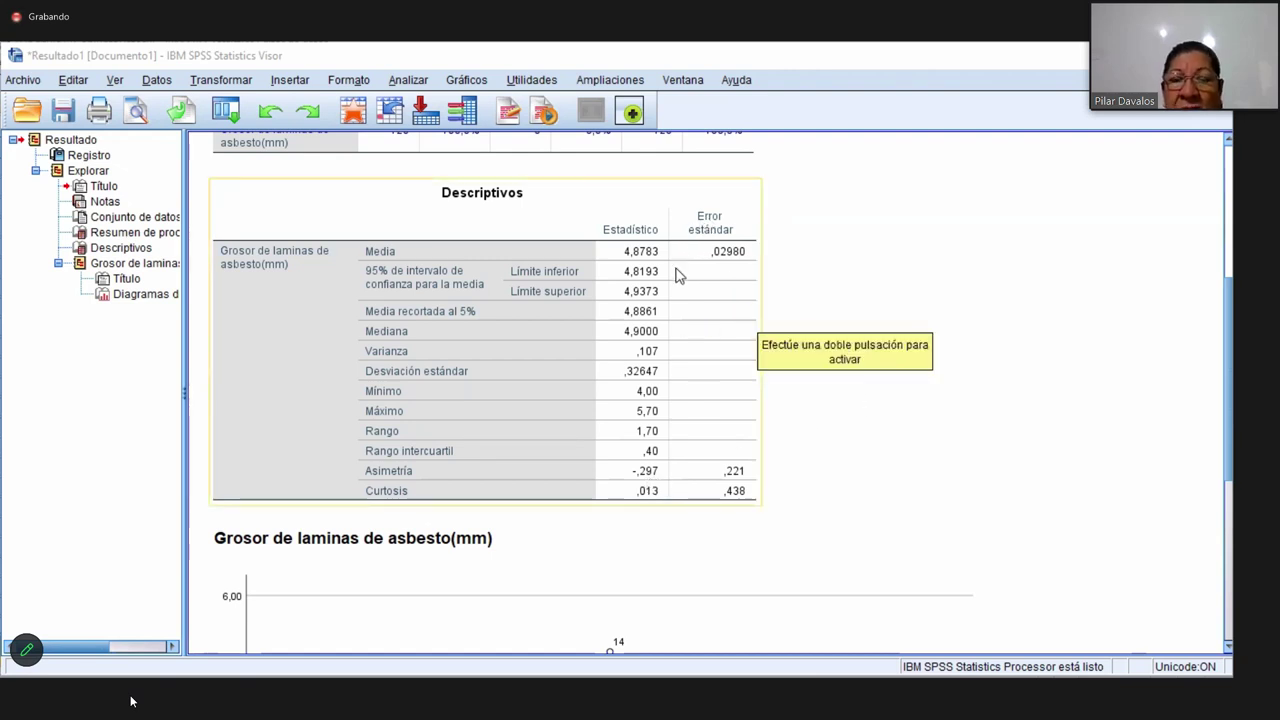
scroll(670, 410, up, 5)
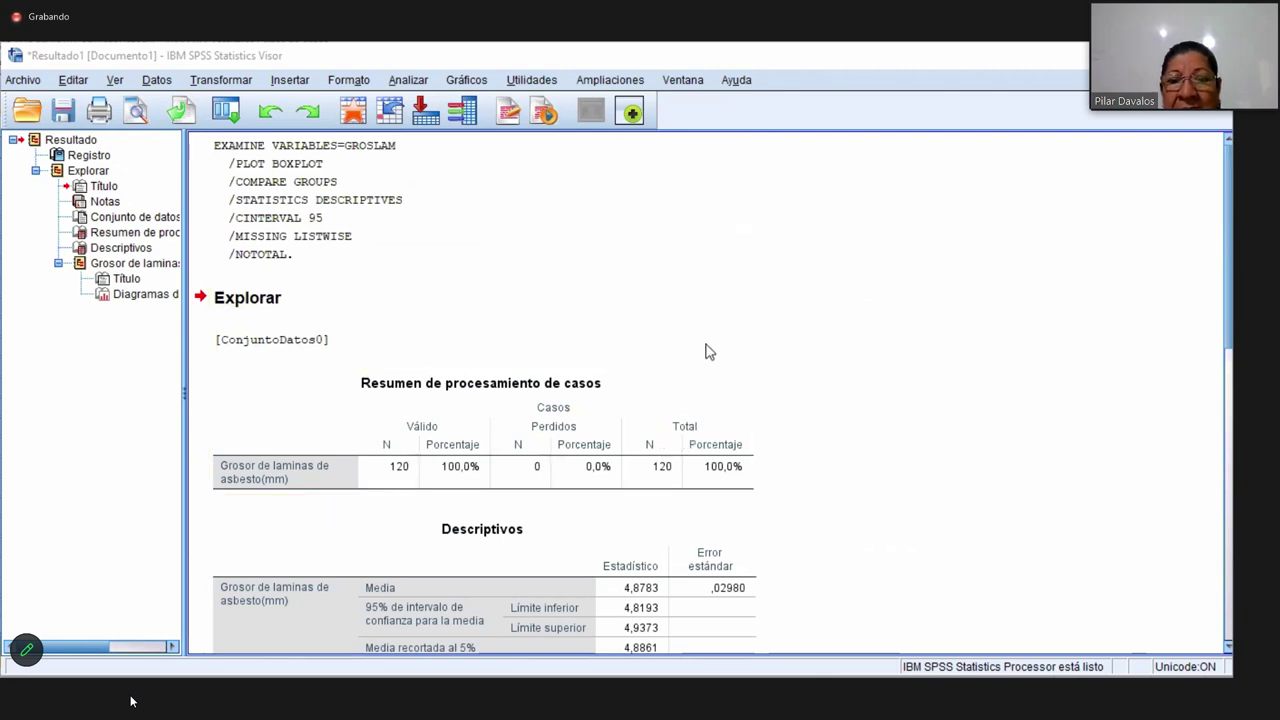
- Examine the case processing summary and the Descriptivos table for sheet thickness, including the confidence limits, asymmetry and kurtosis
scroll(833, 390, down, 4)
scroll(834, 390, down, 1)
scroll(831, 388, up, 3)
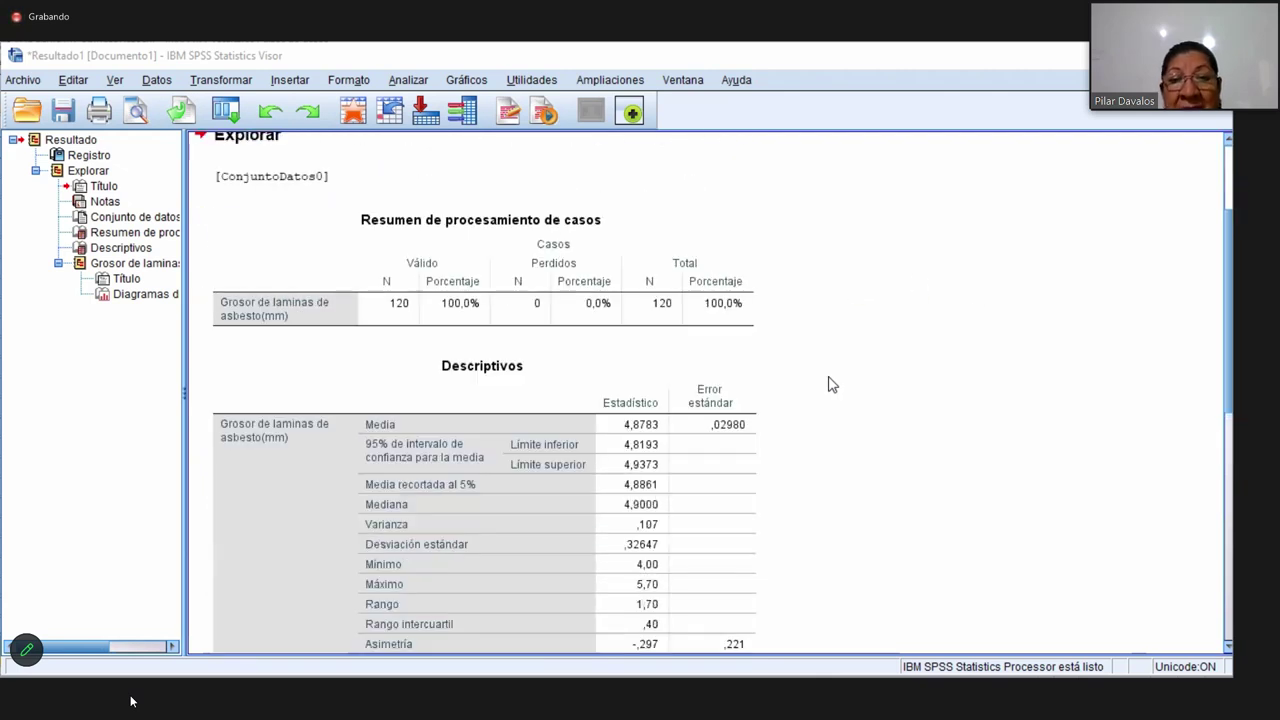
scroll(833, 384, down, 1)
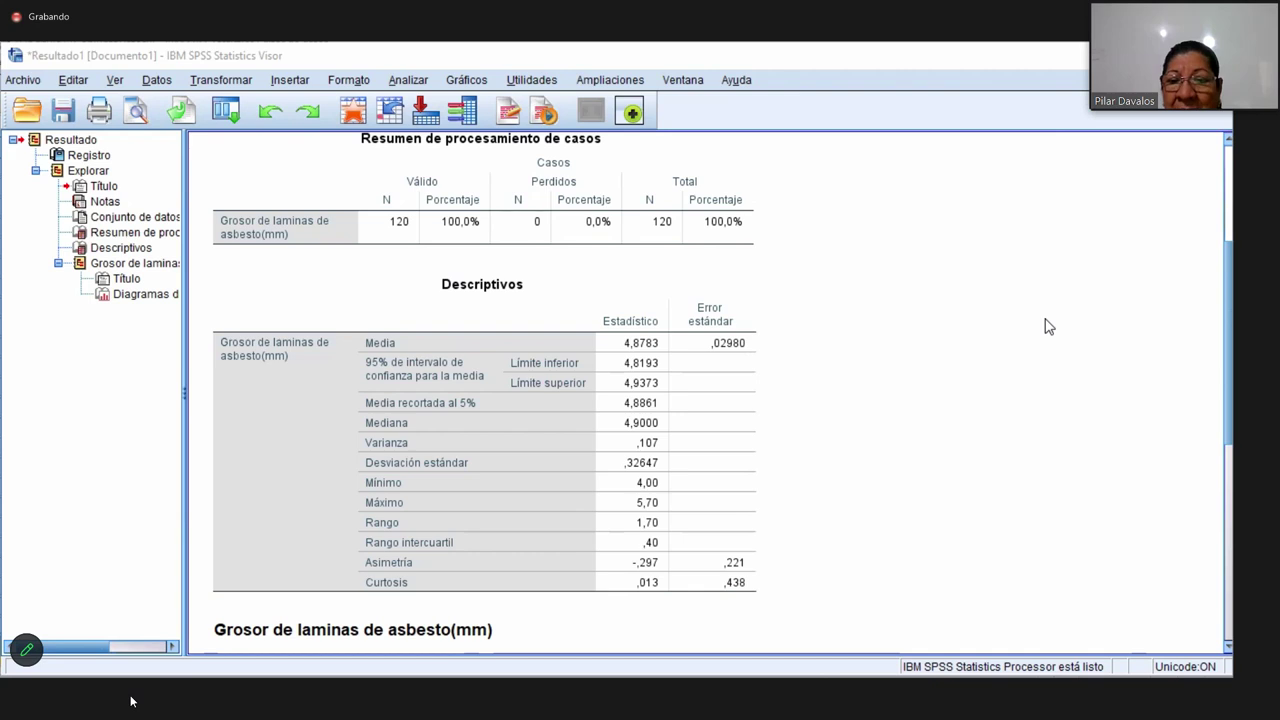
scroll(1046, 329, down, 3)
scroll(1046, 329, up, 3)
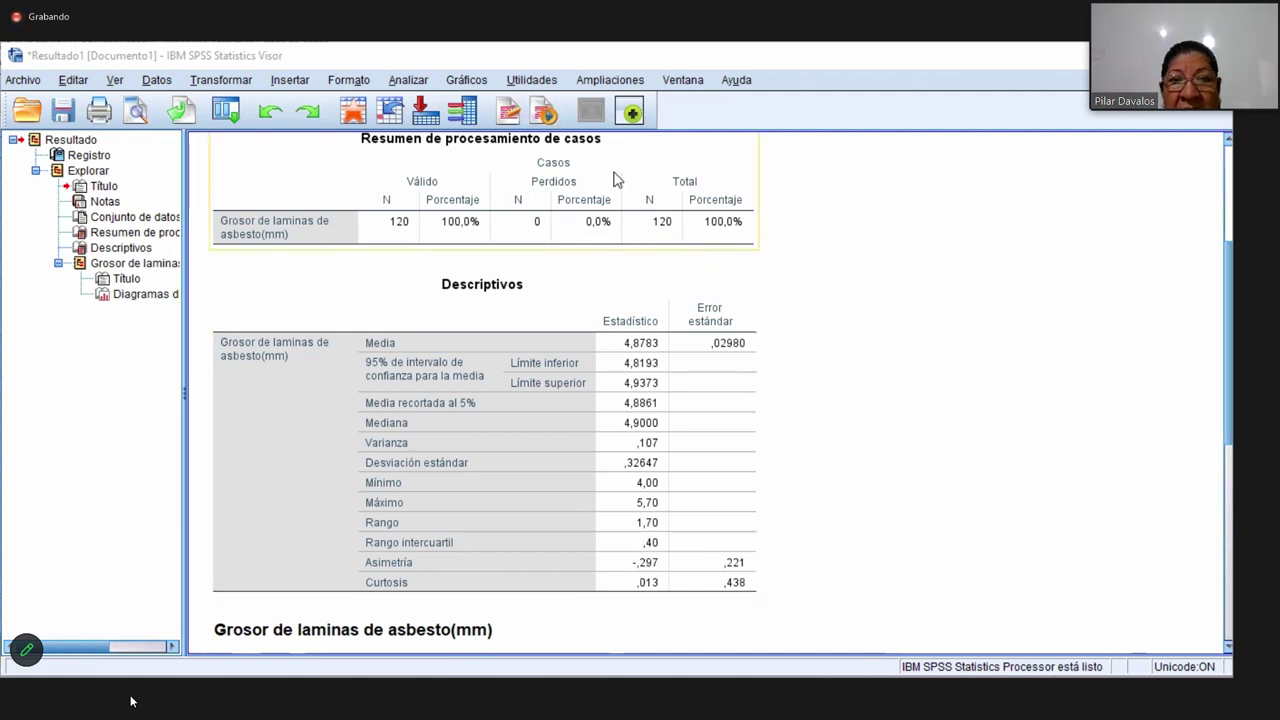
click(407, 84)
mouse_move(470, 131)
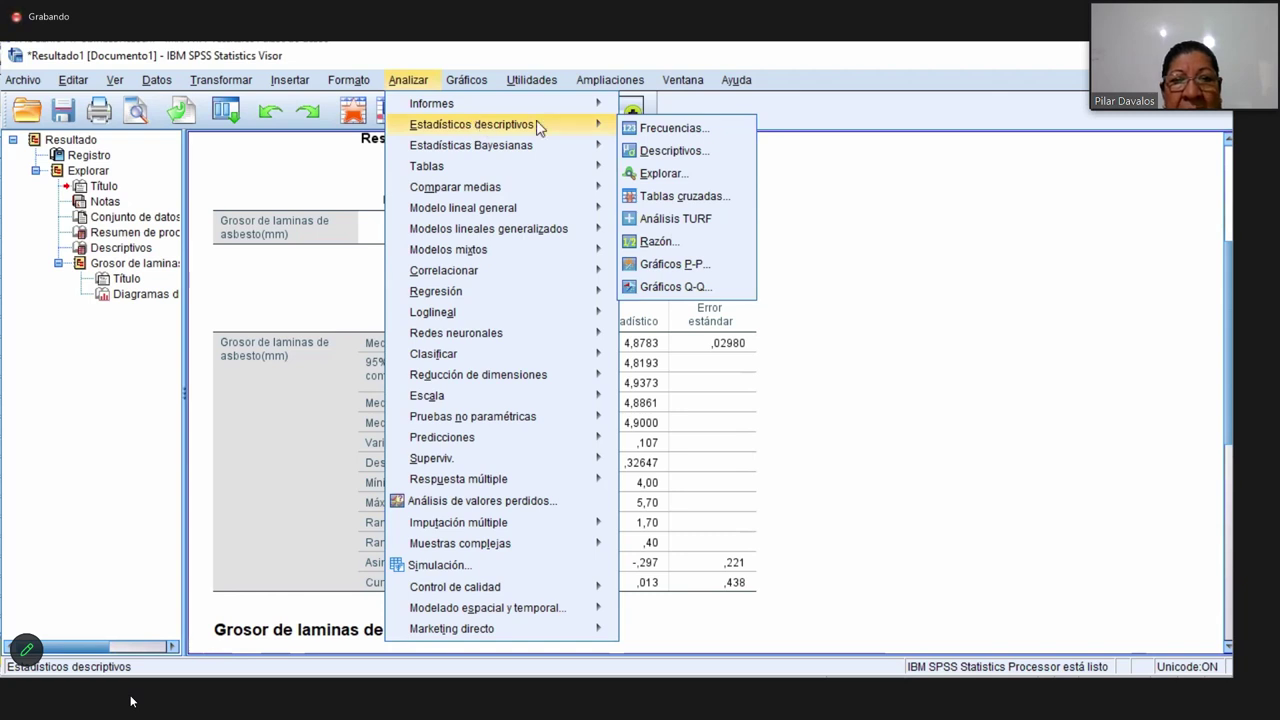
click(1040, 312)
click(495, 143)
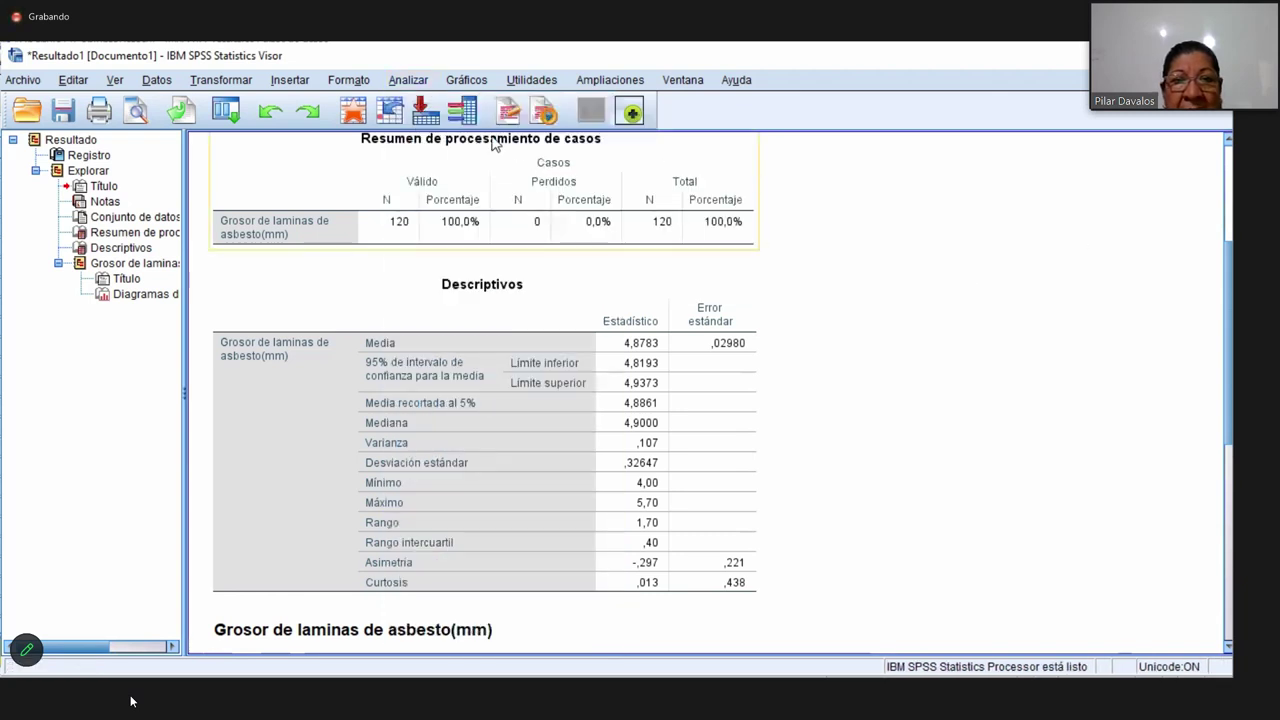
click(410, 82)
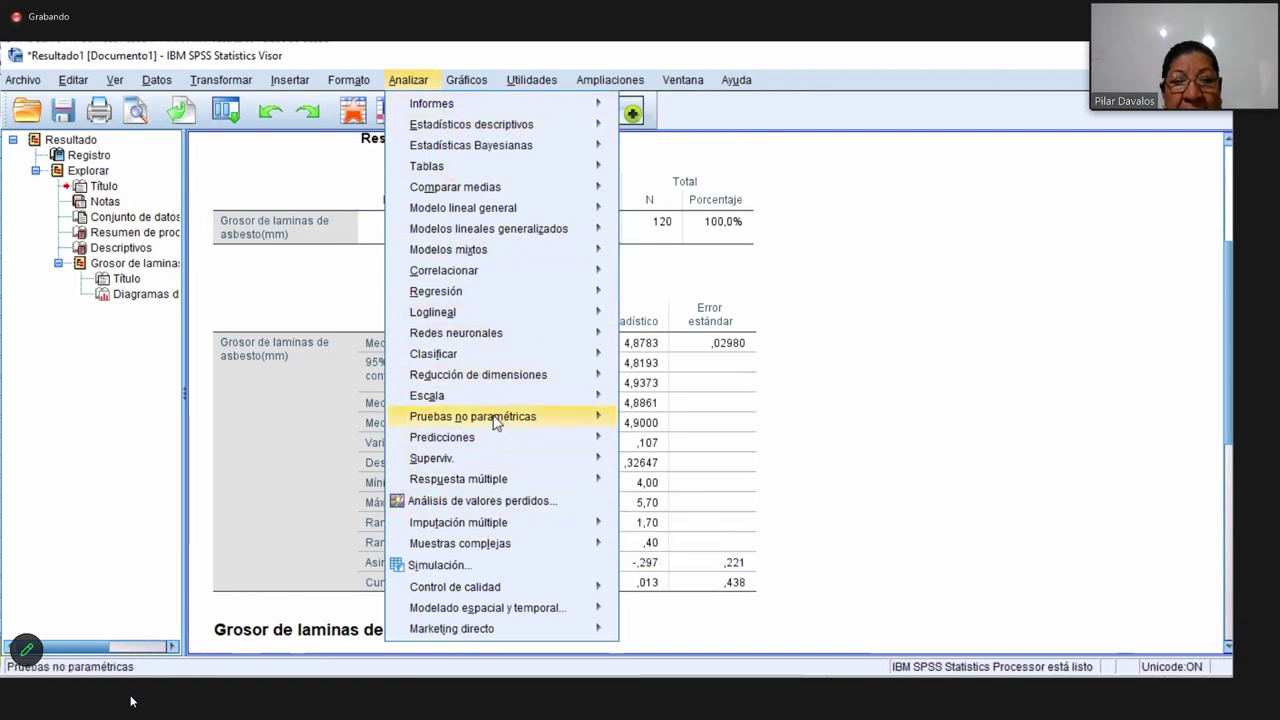
mouse_move(497, 423)
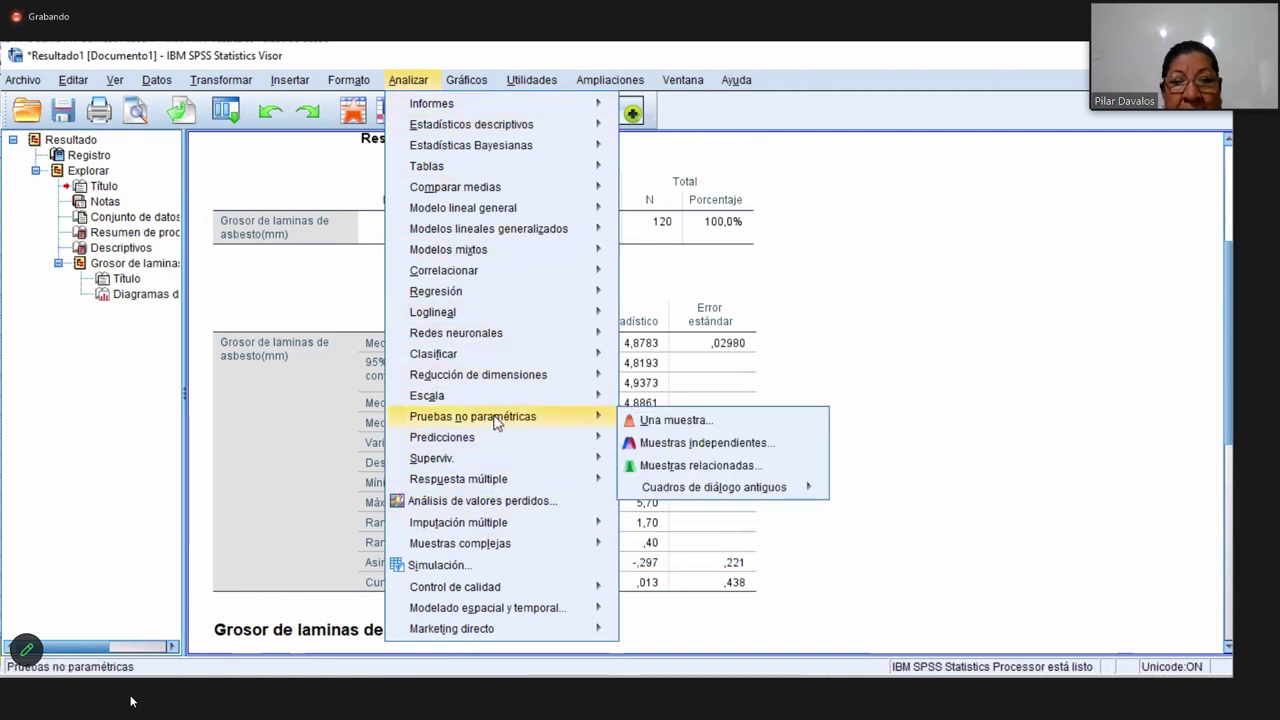
click(678, 420)
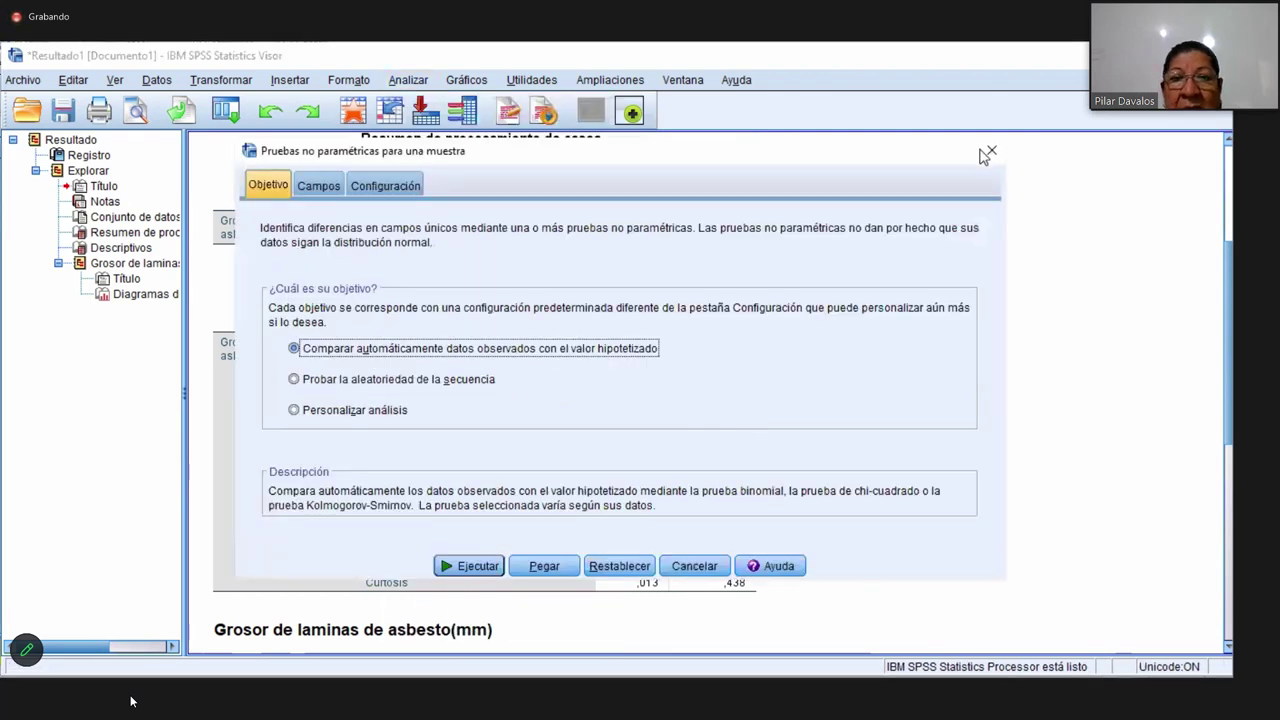
click(994, 149)
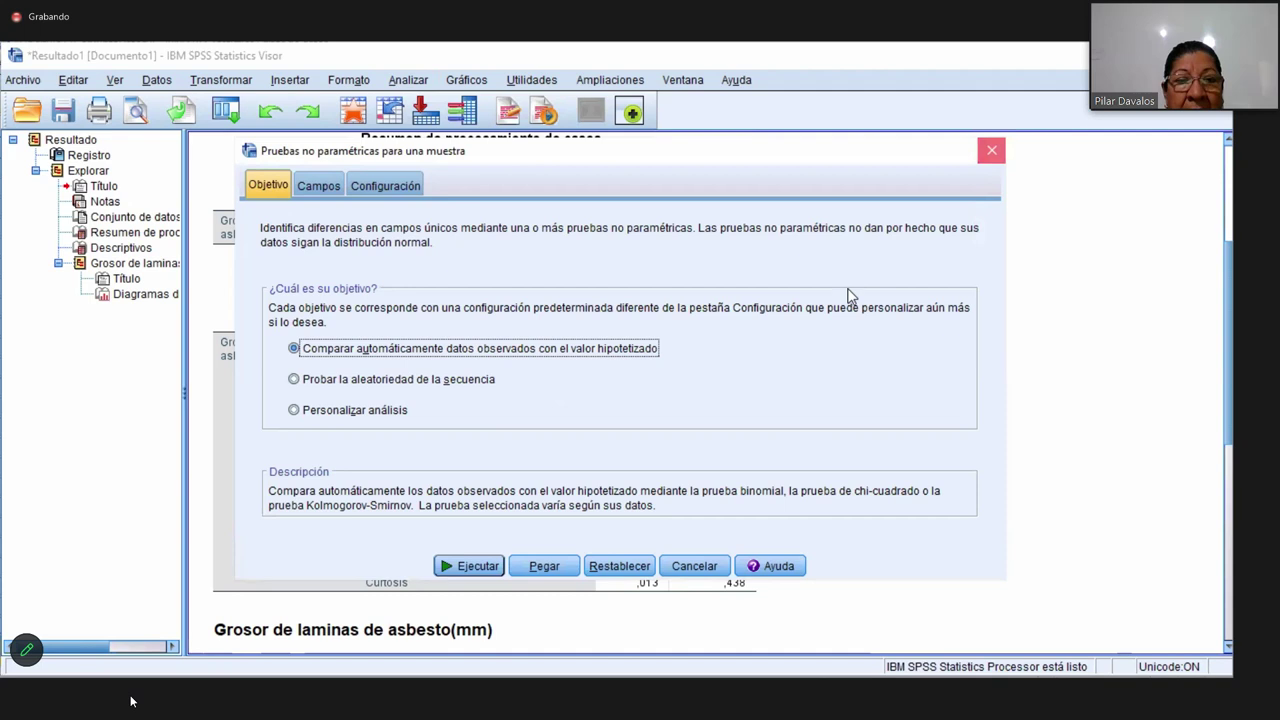
- Enable normality plots with tests in the Explore analysis of sheet thickness and run it
click(408, 80)
mouse_move(500, 128)
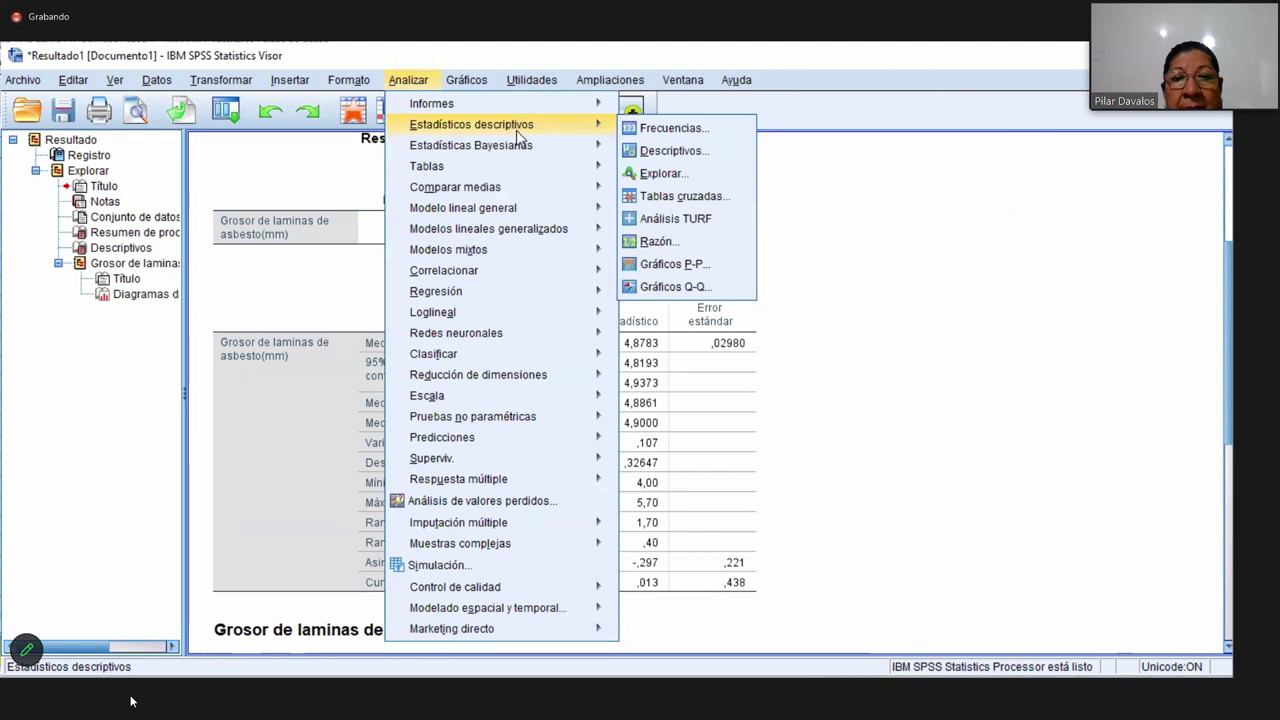
mouse_move(605, 146)
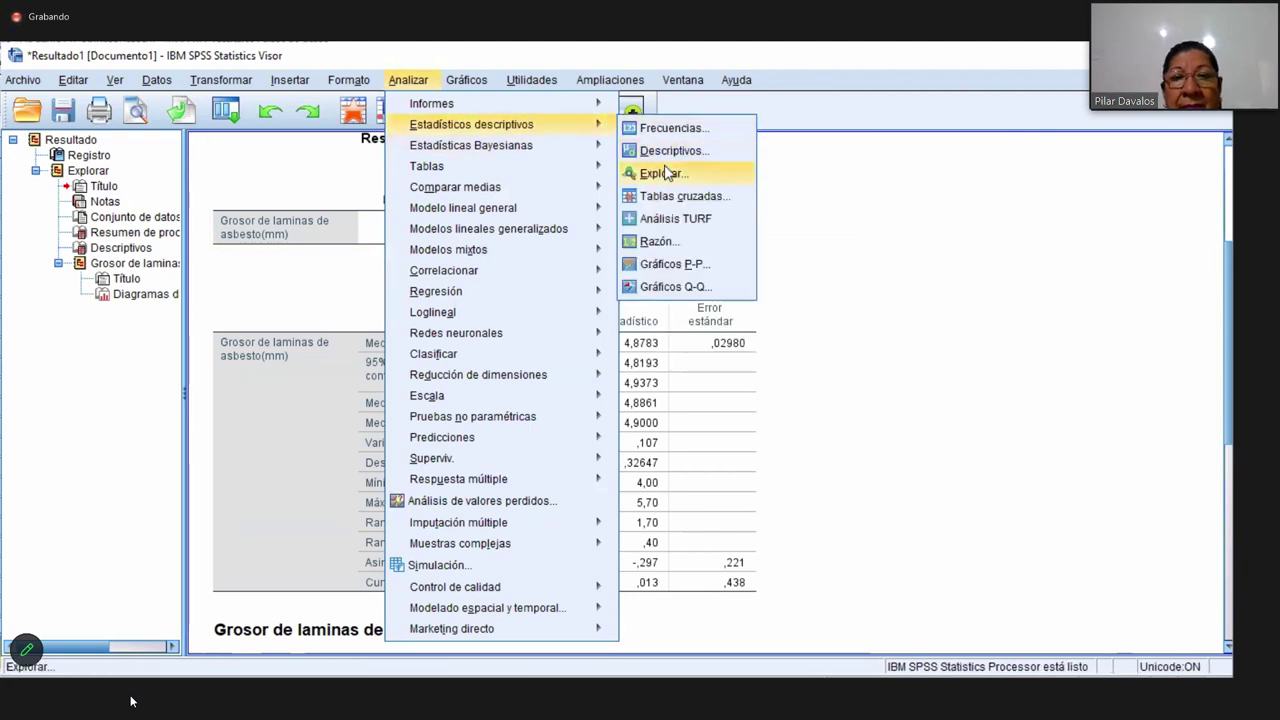
click(664, 174)
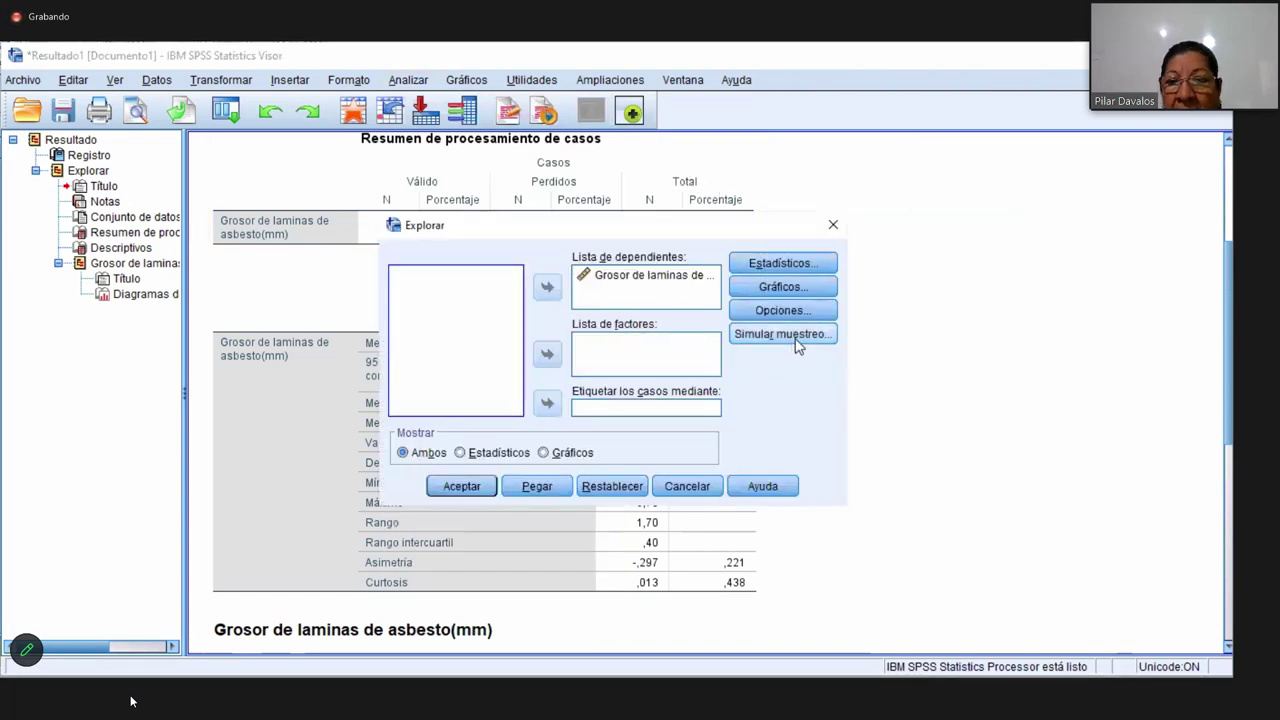
click(811, 289)
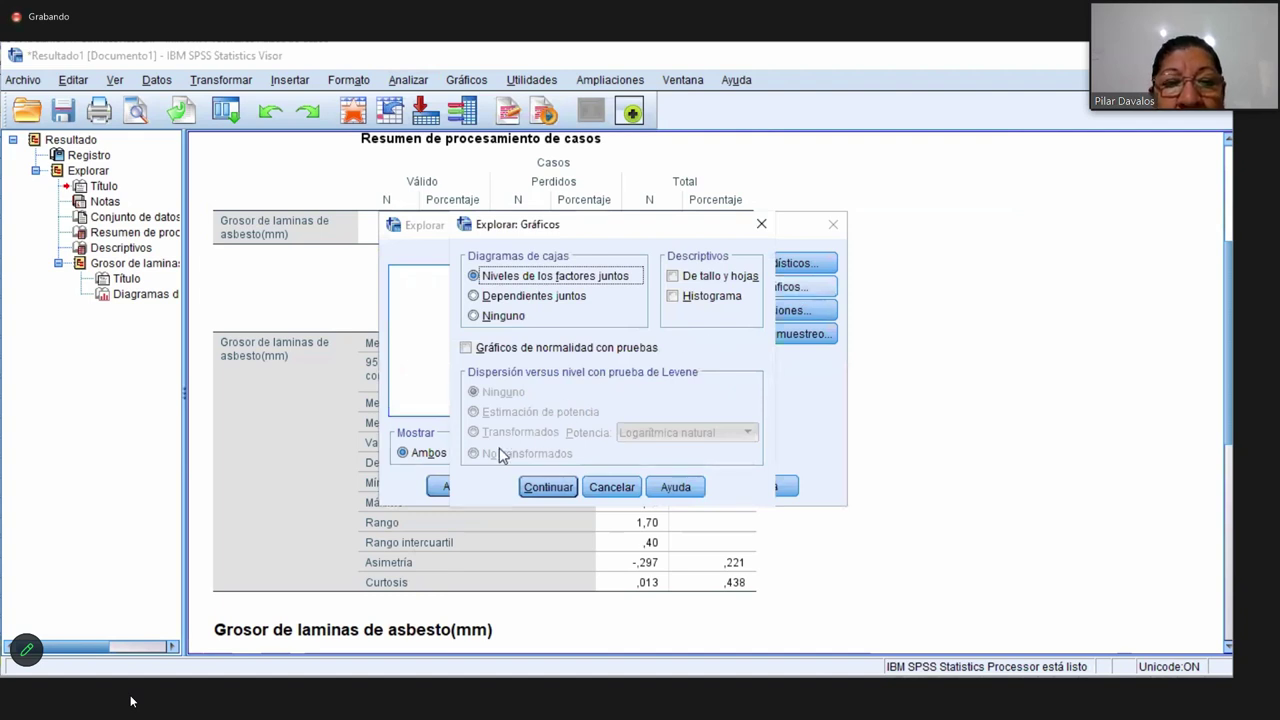
click(466, 348)
click(552, 487)
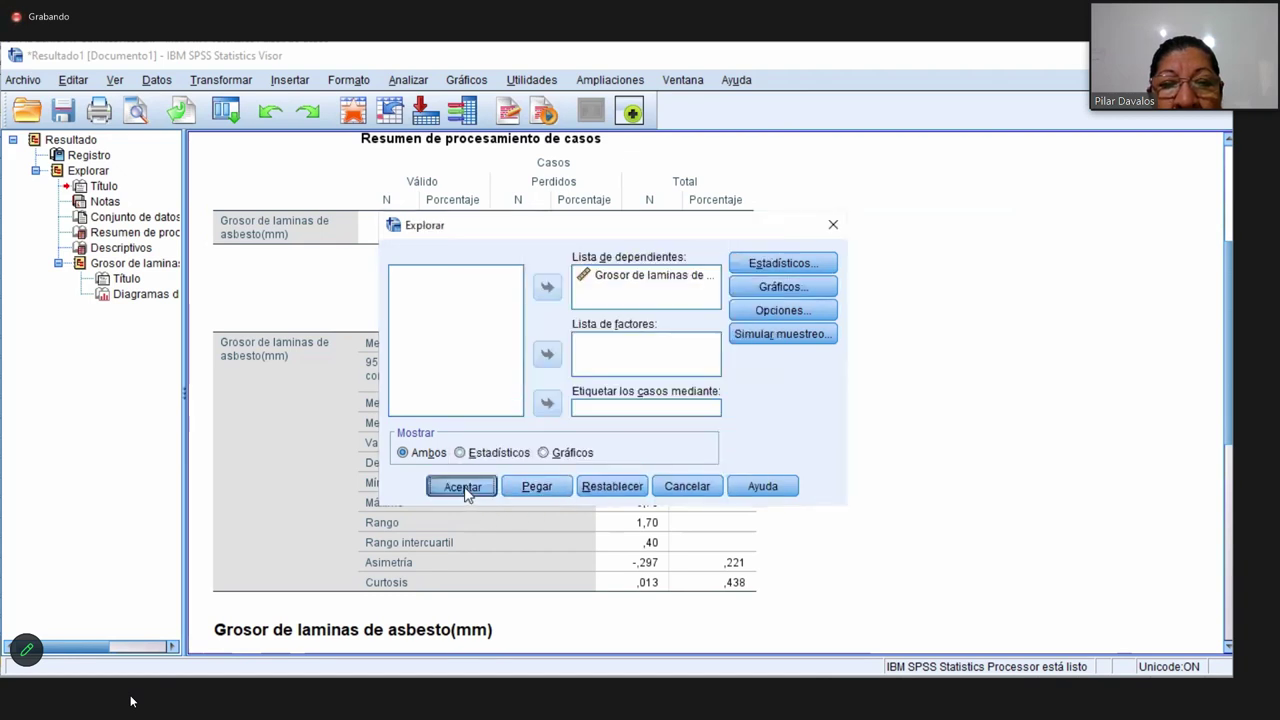
click(463, 487)
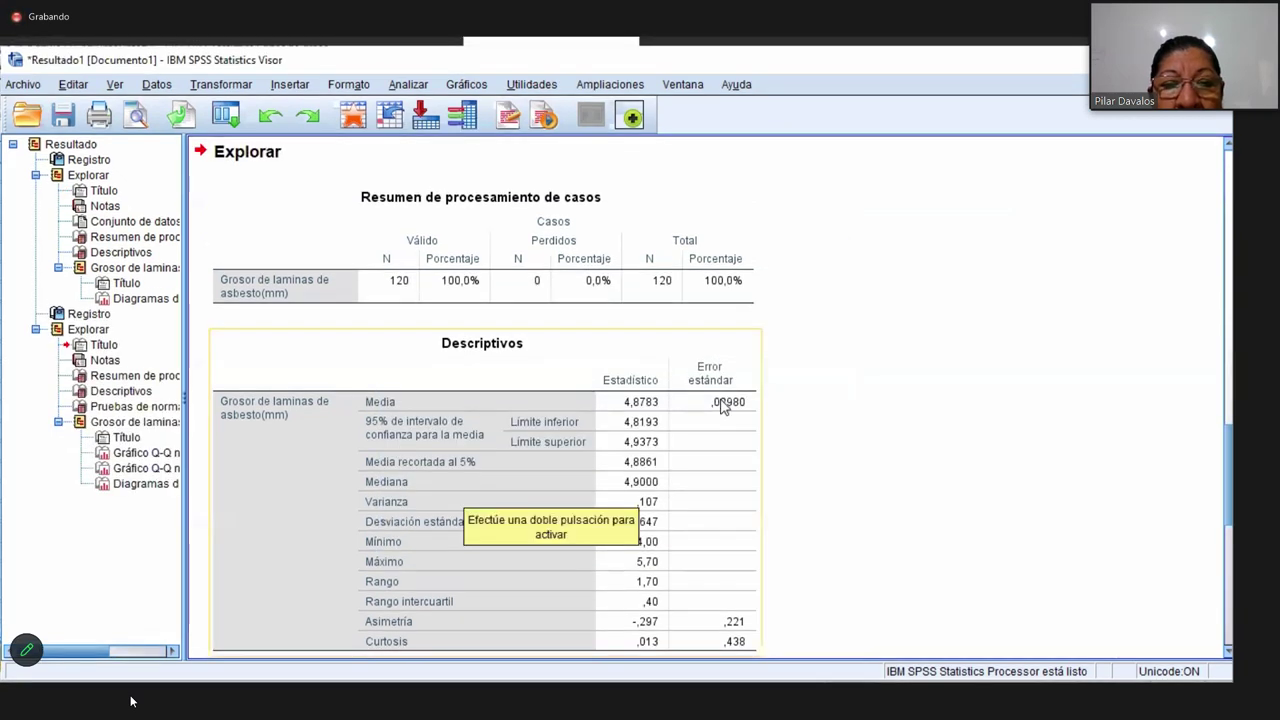
- Review the new Explore output and return to the first analysis's syntax, case summary and Descriptivos table
scroll(718, 418, down, 5)
scroll(722, 410, down, 4)
scroll(722, 410, up, 15)
scroll(726, 405, up, 10)
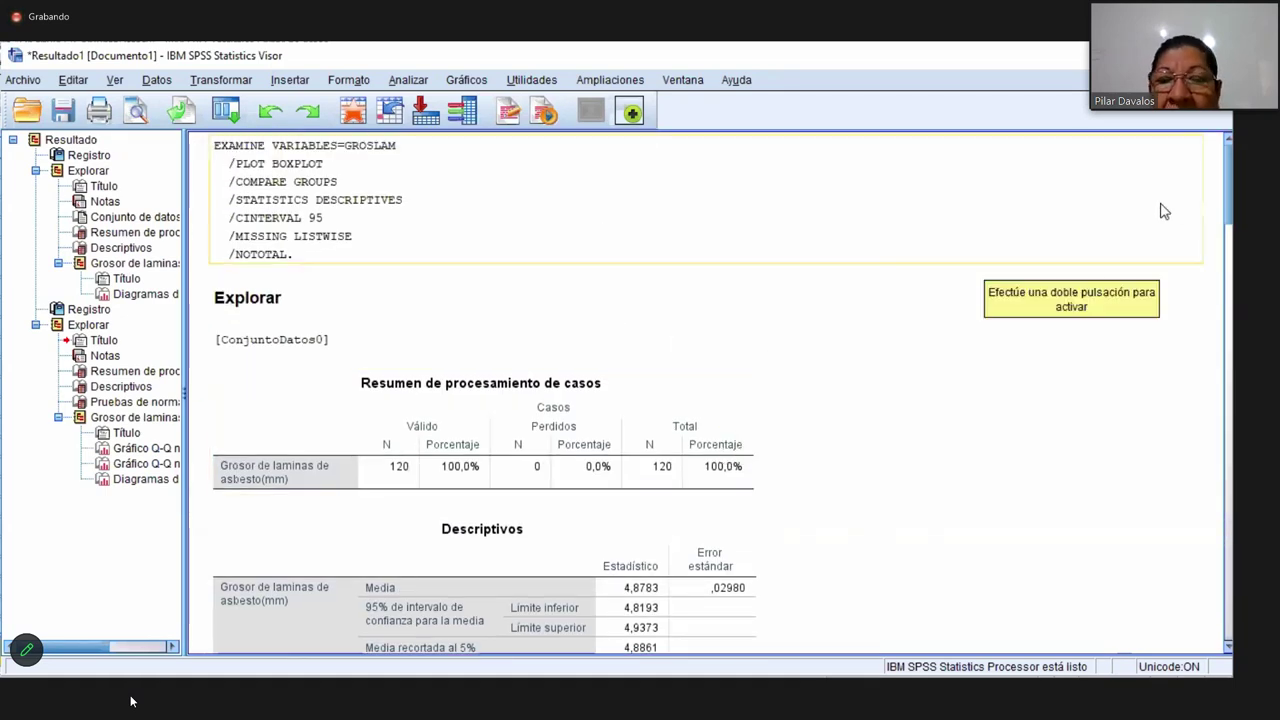
scroll(766, 203, down, 5)
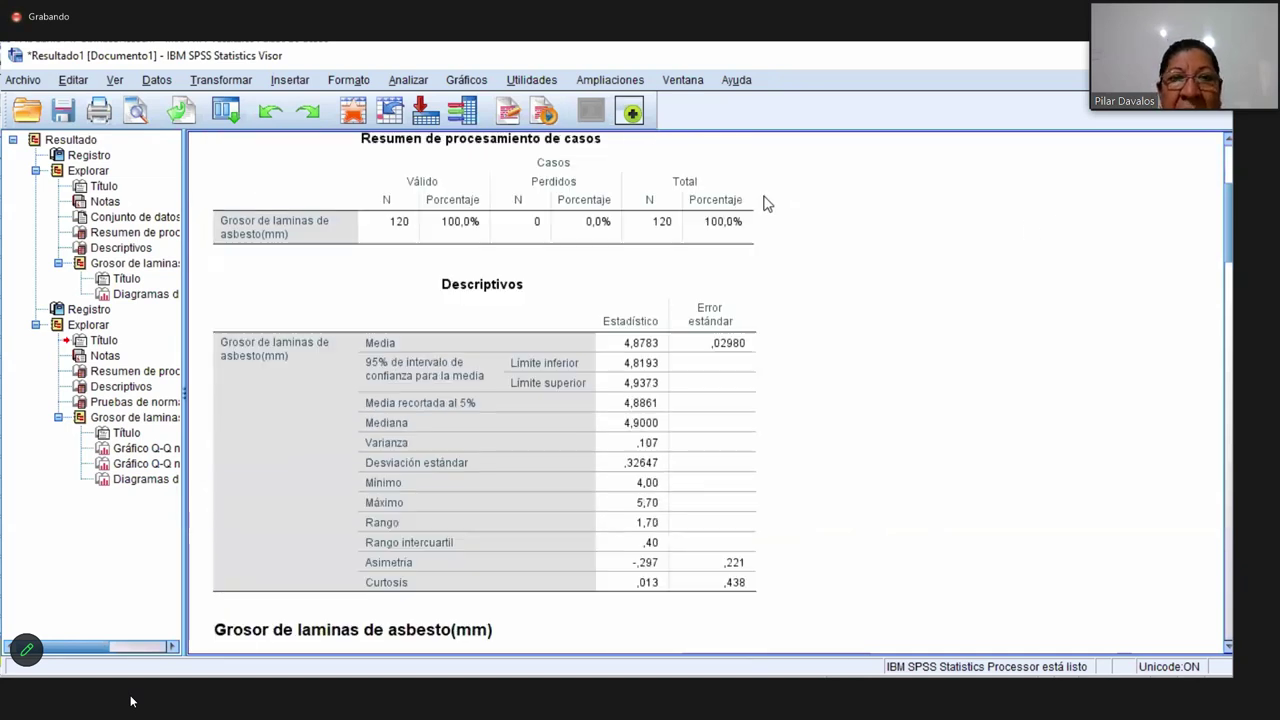
scroll(766, 201, up, 4)
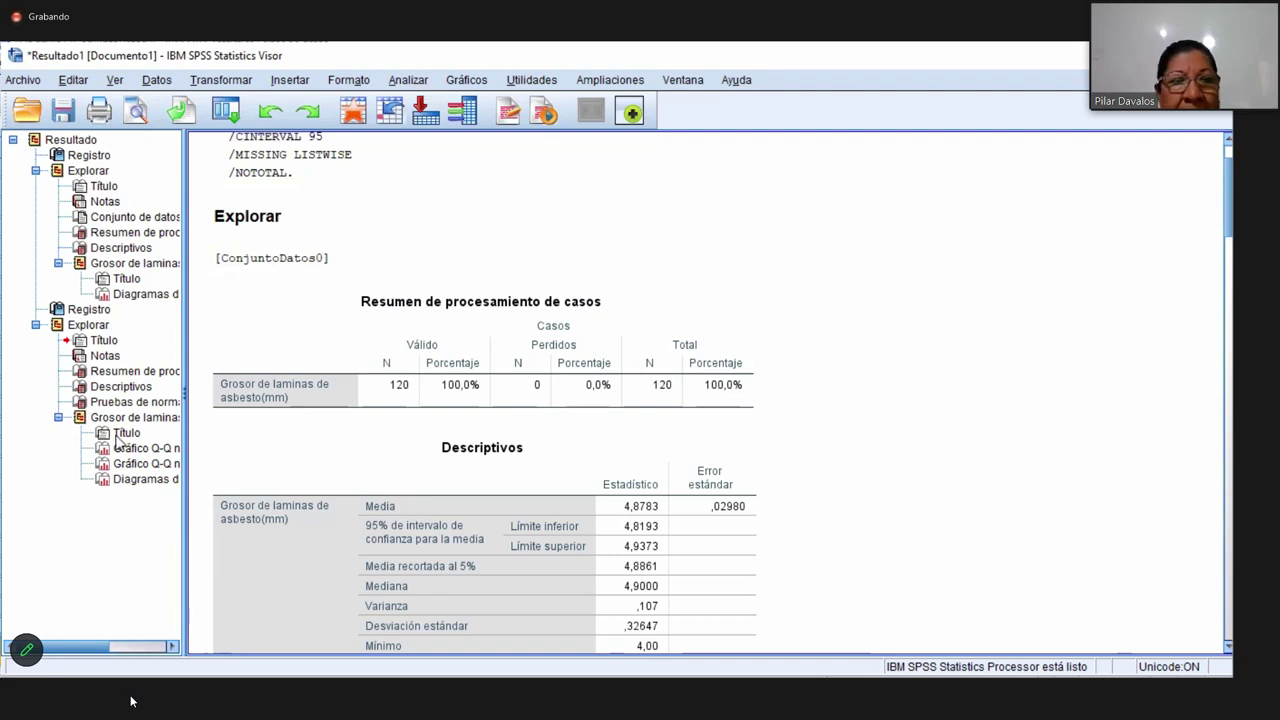
- Rerun the Explore analysis with sheet thickness re-added as the dependent variable and normality plots with tests reselected
click(408, 80)
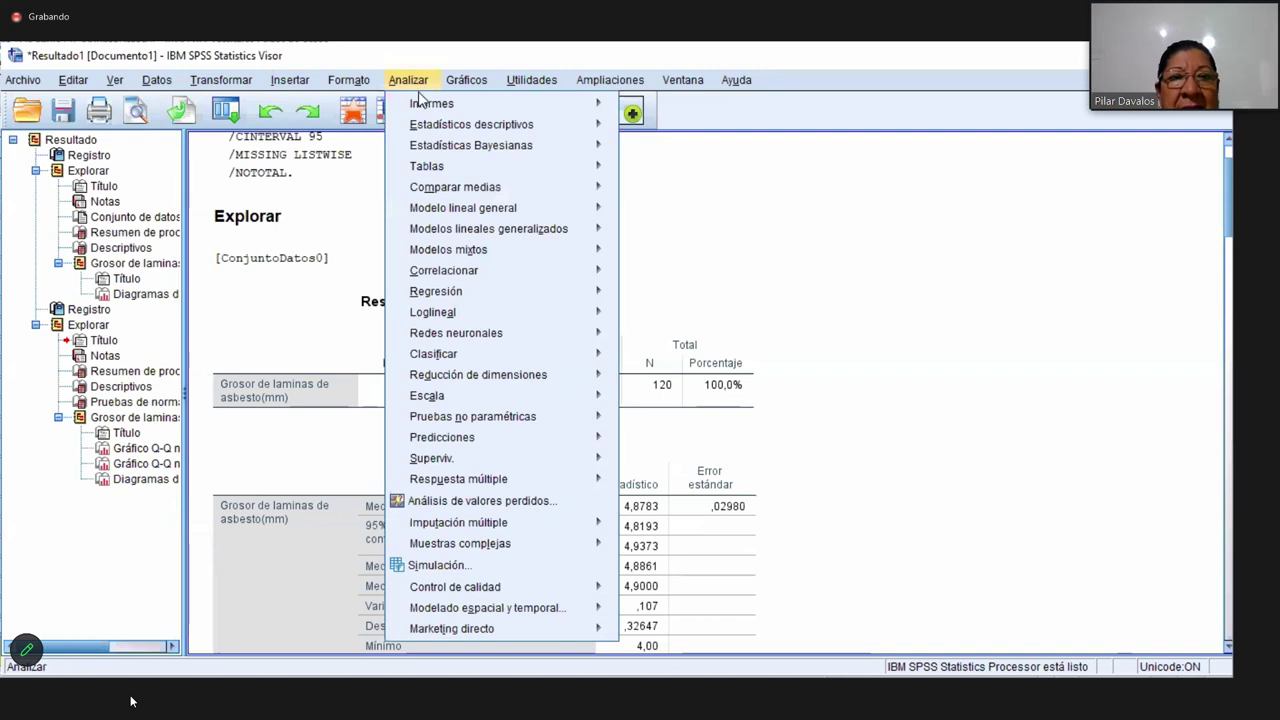
mouse_move(441, 131)
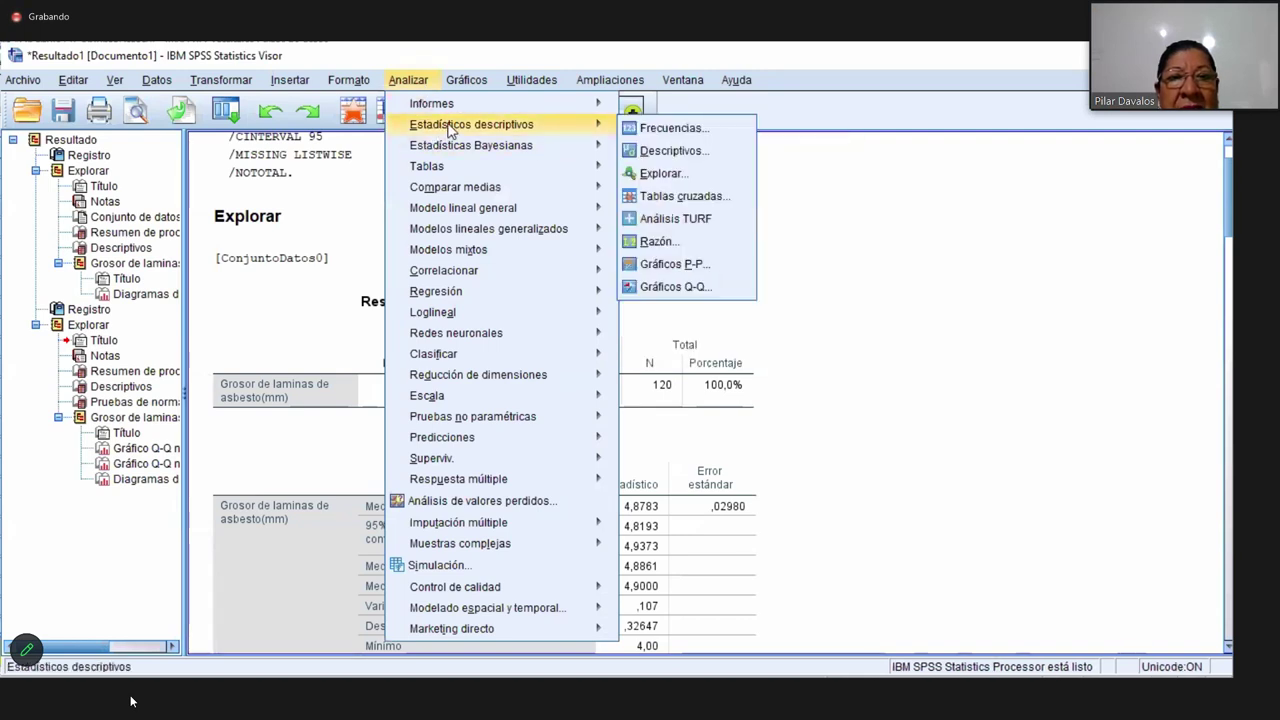
click(666, 175)
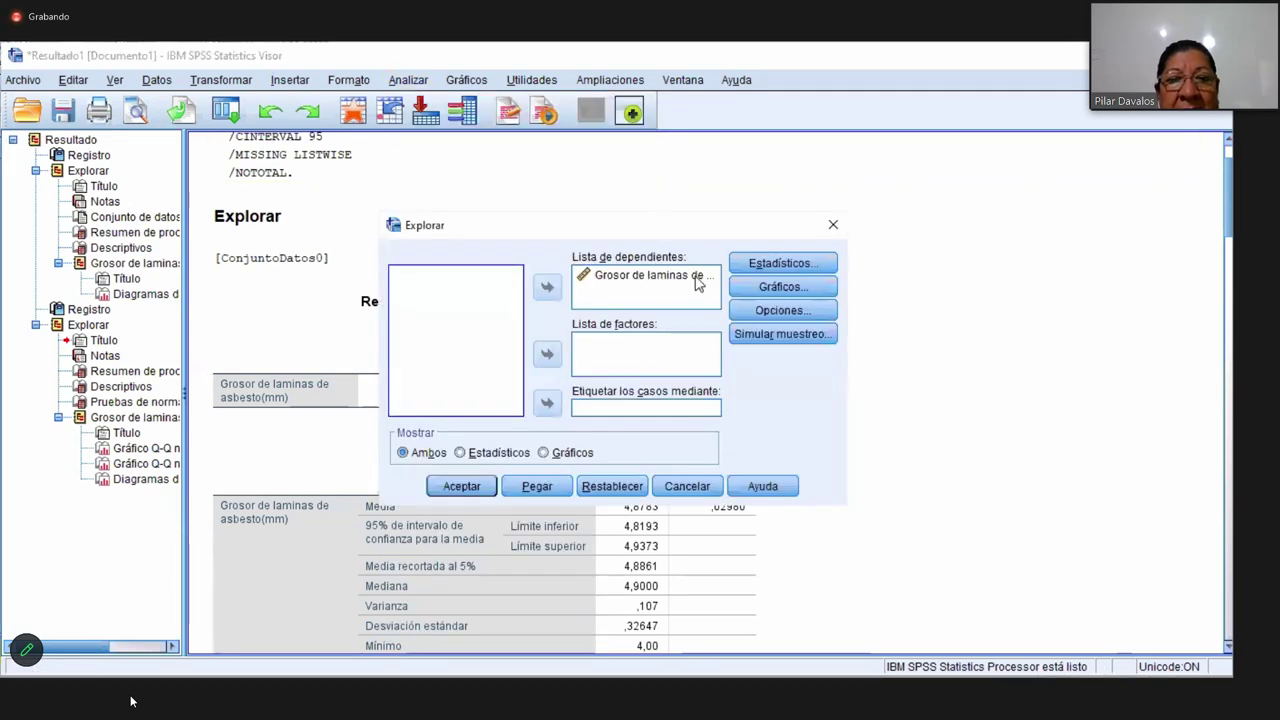
click(622, 280)
click(547, 287)
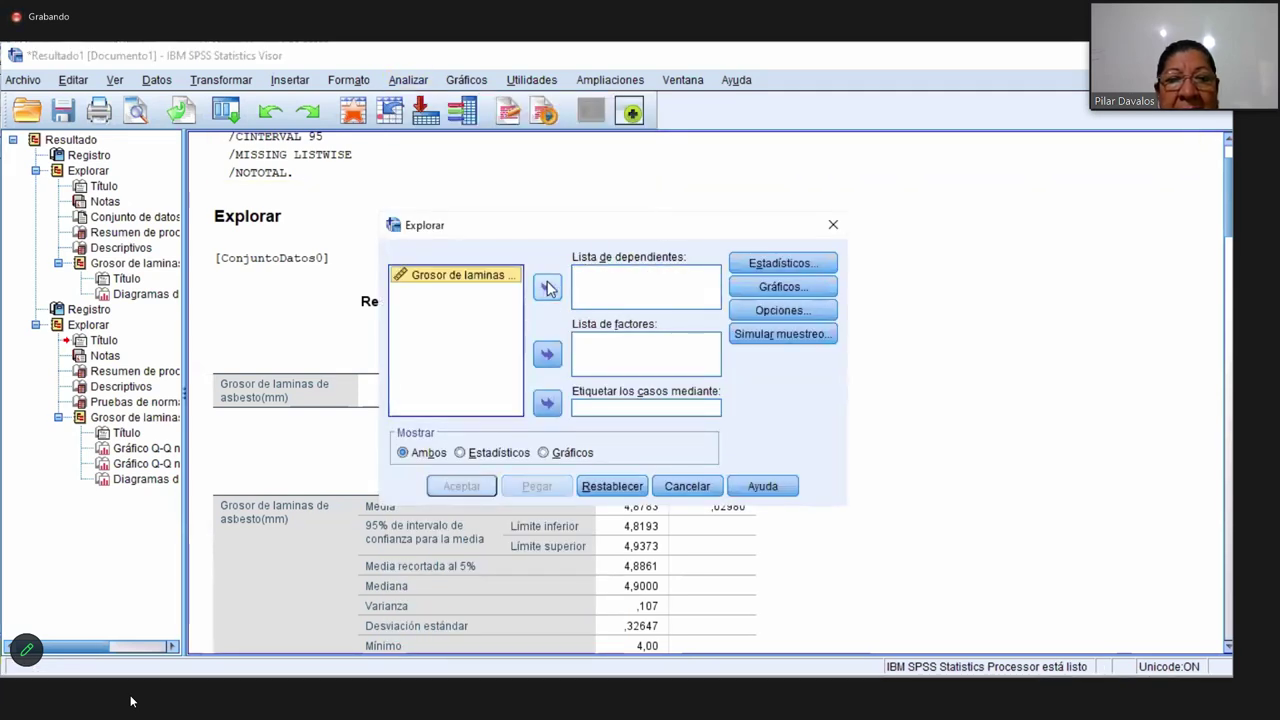
click(549, 288)
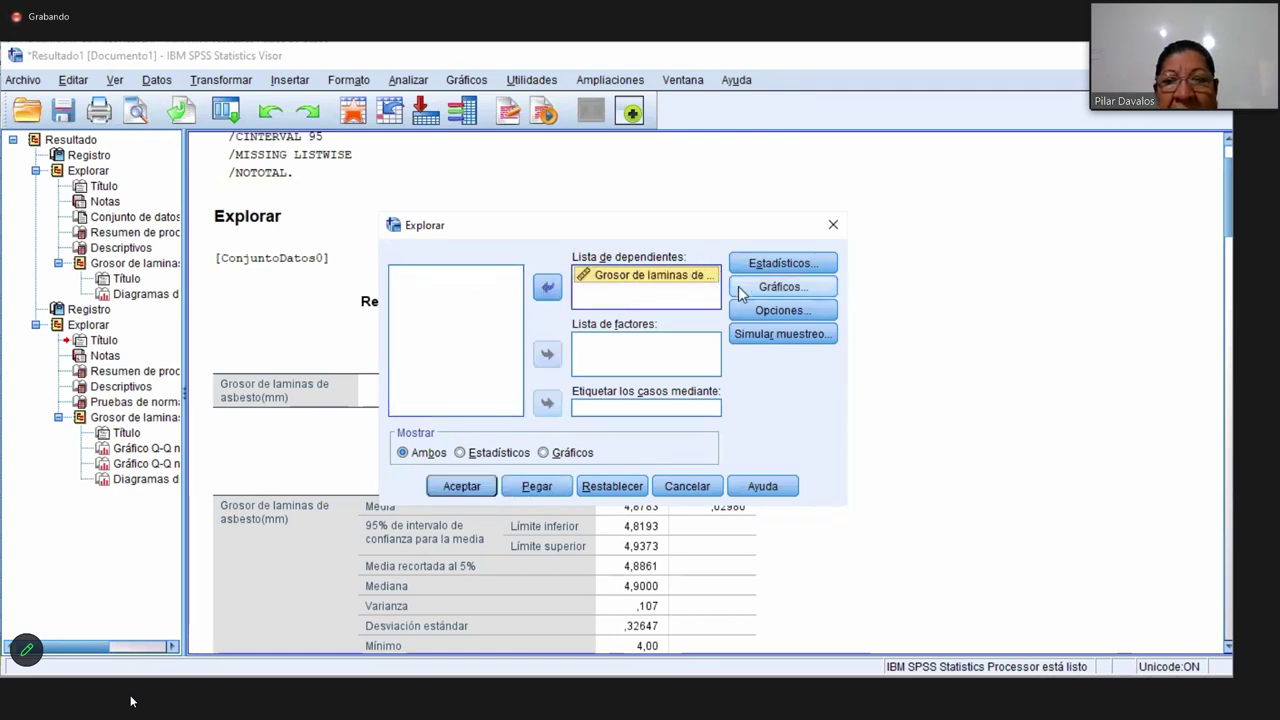
click(770, 287)
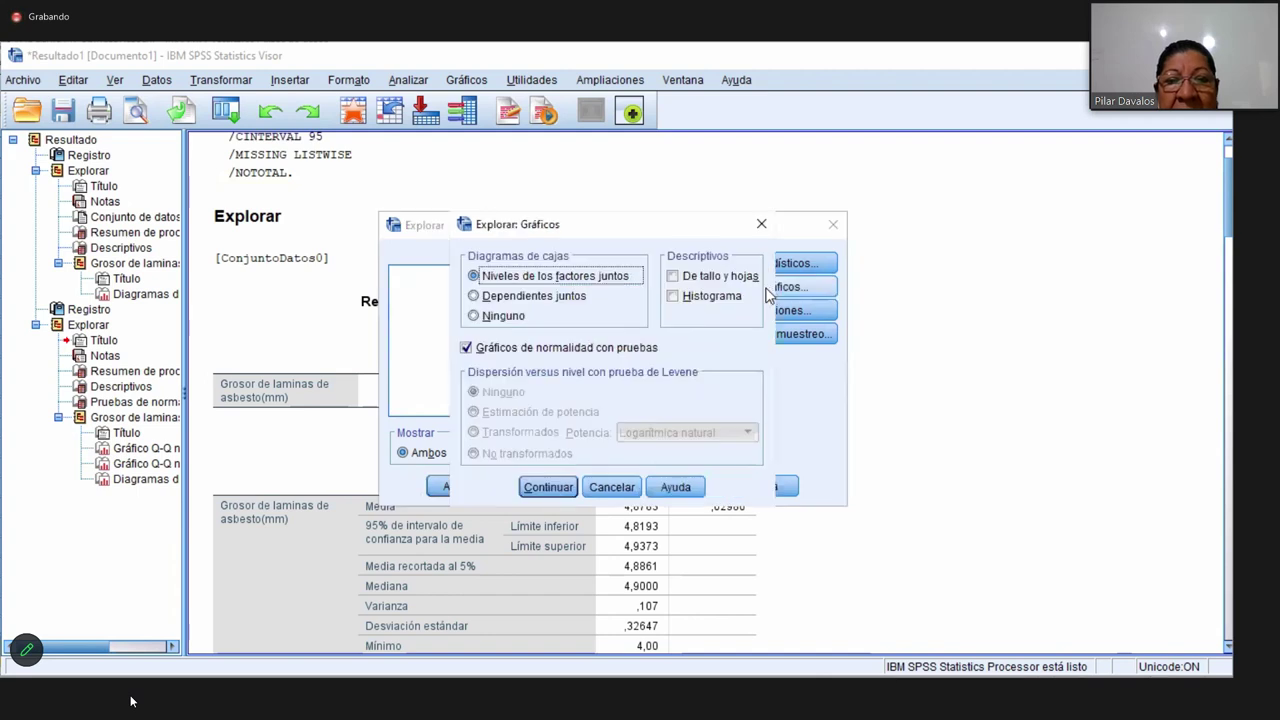
click(466, 348)
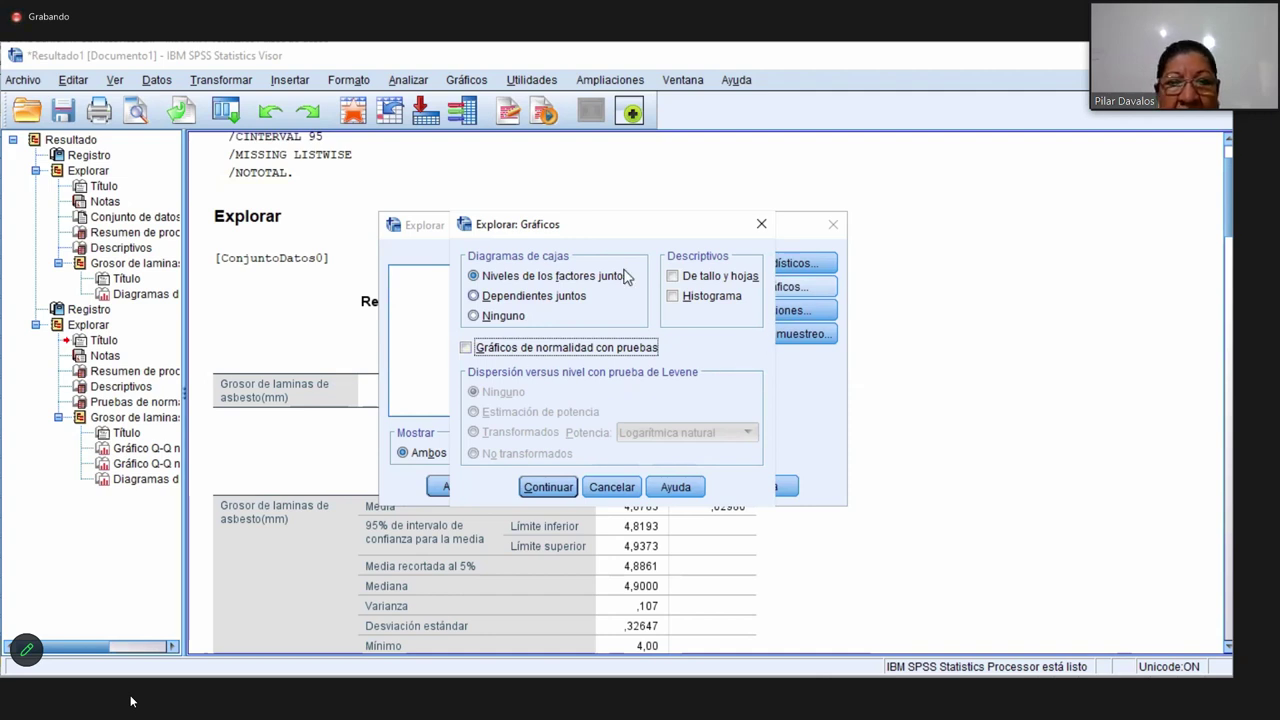
click(466, 348)
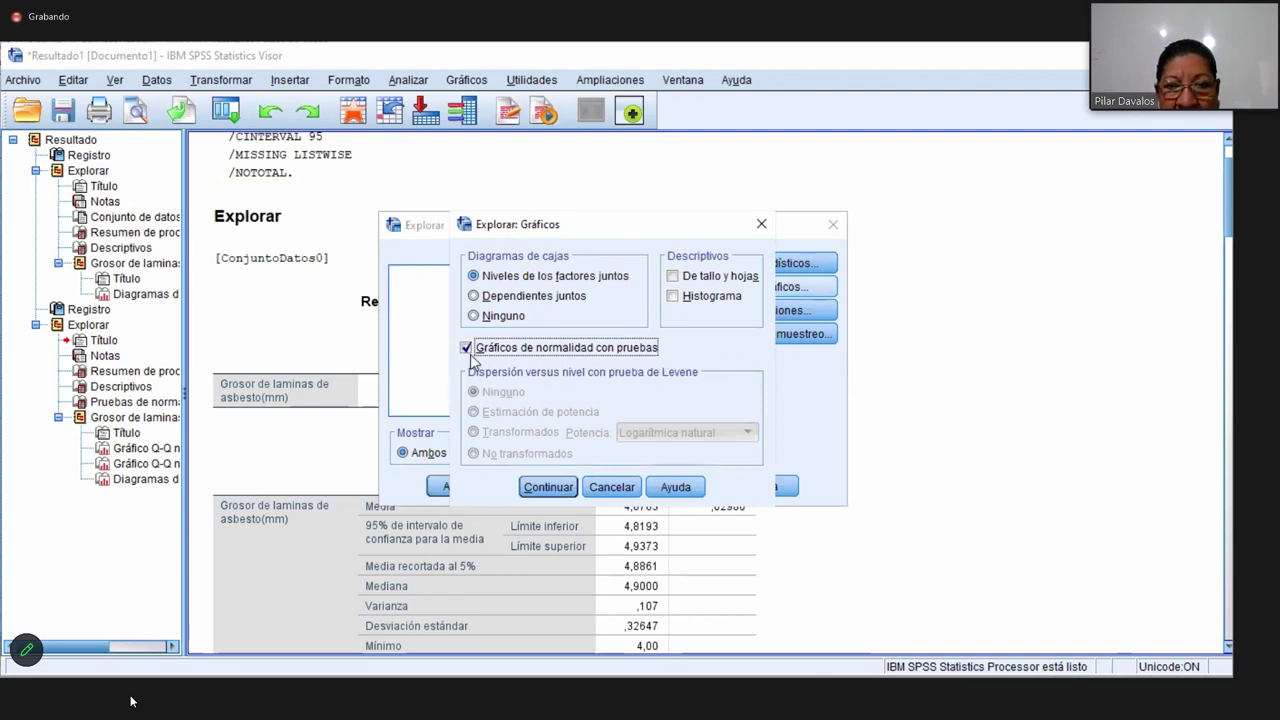
click(557, 490)
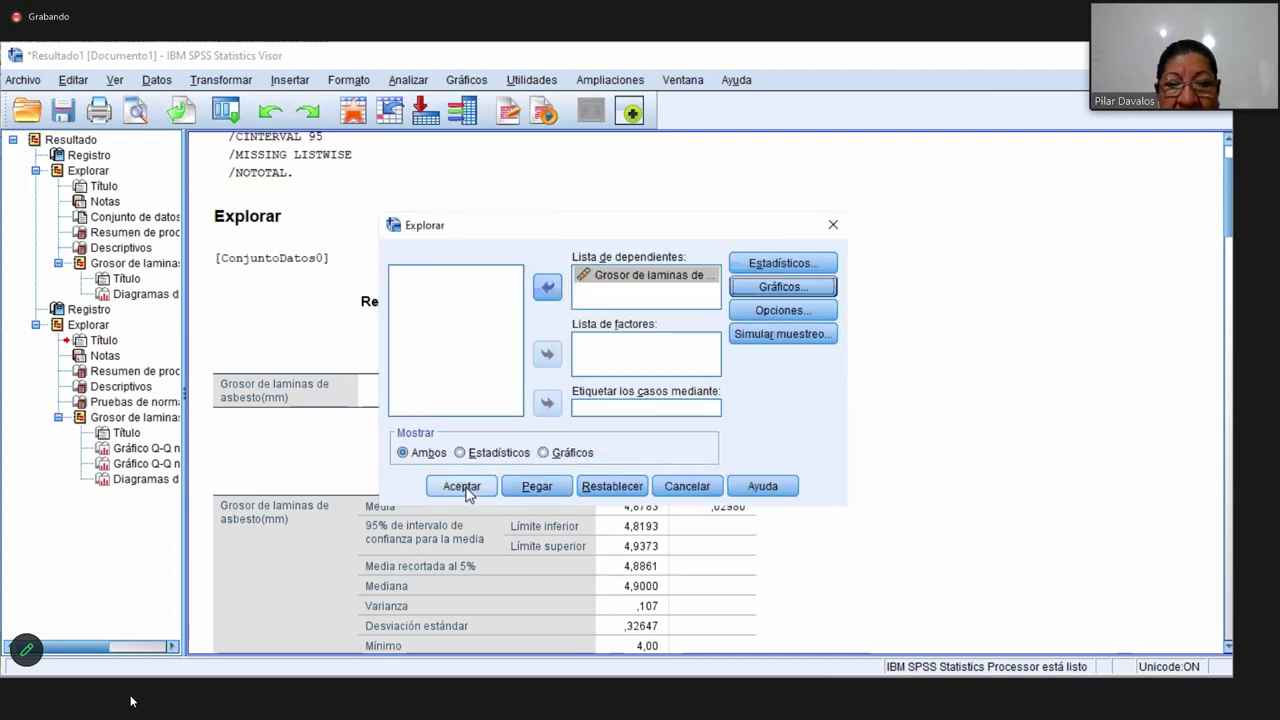
click(465, 492)
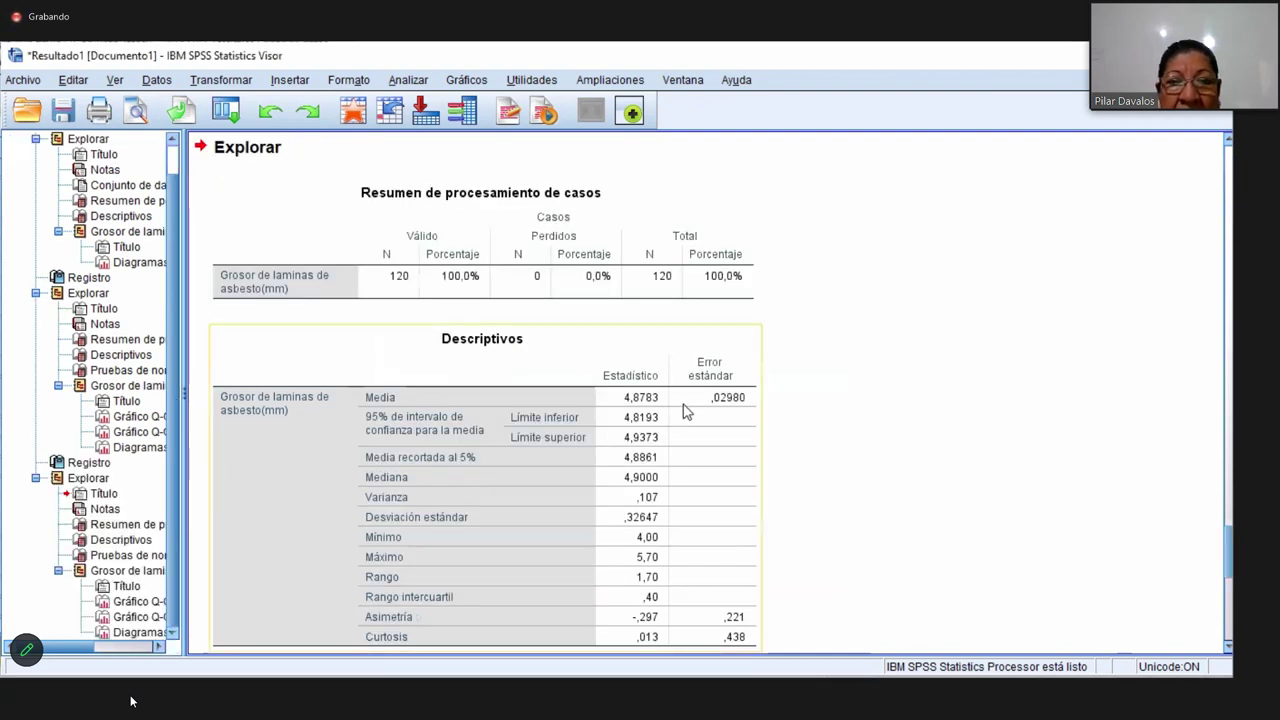
- Delete the first Explore results and clear all remaining output from the viewer
scroll(686, 382, up, 15)
scroll(673, 379, up, 20)
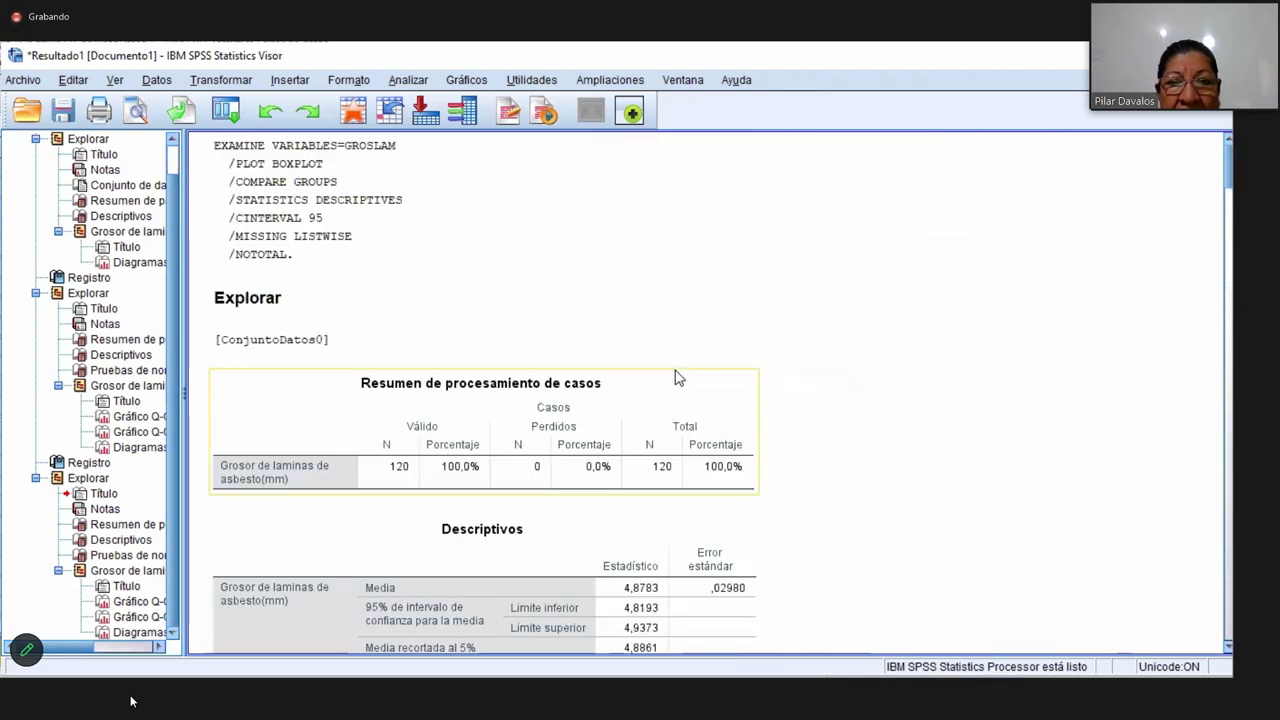
click(64, 141)
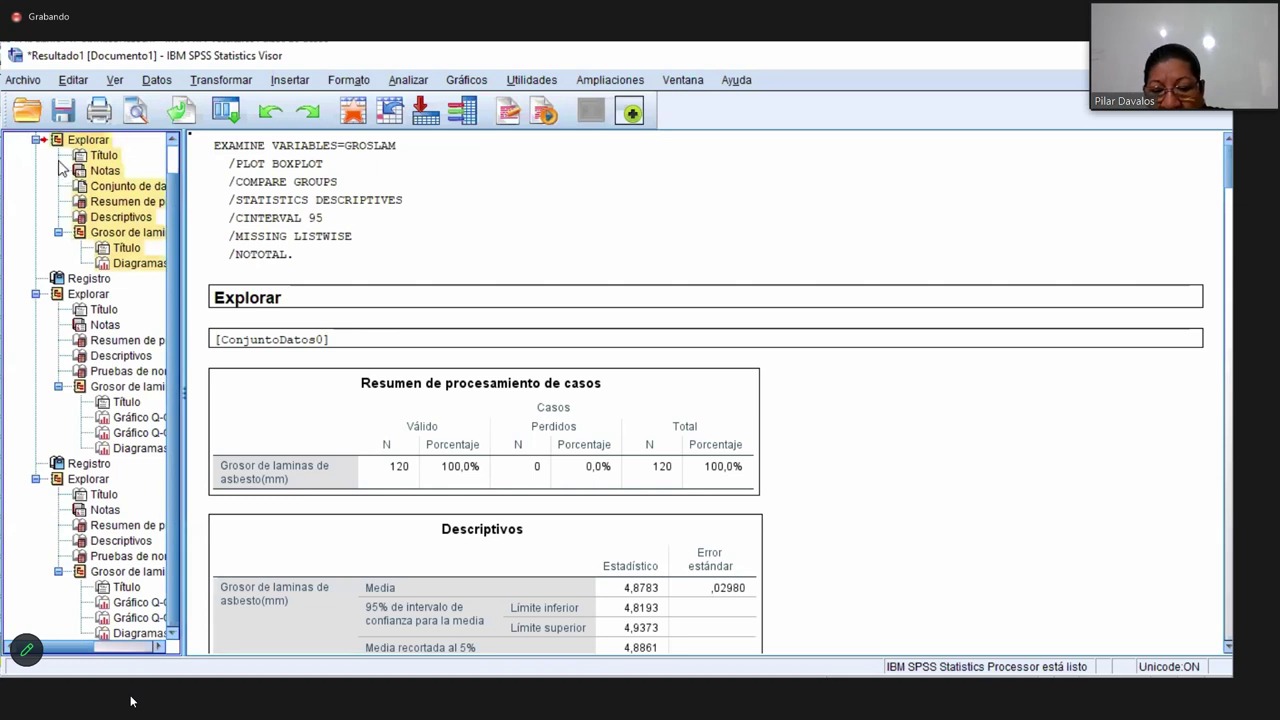
key(Delete)
click(95, 141)
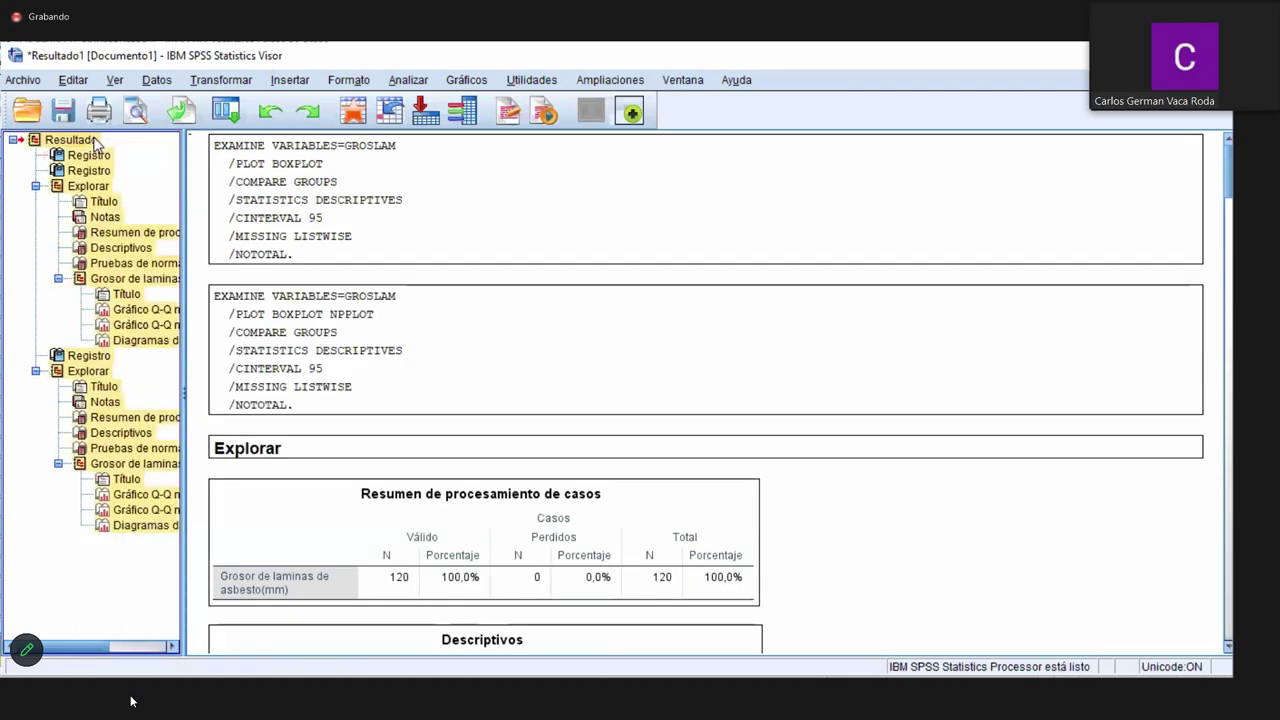
key(Delete)
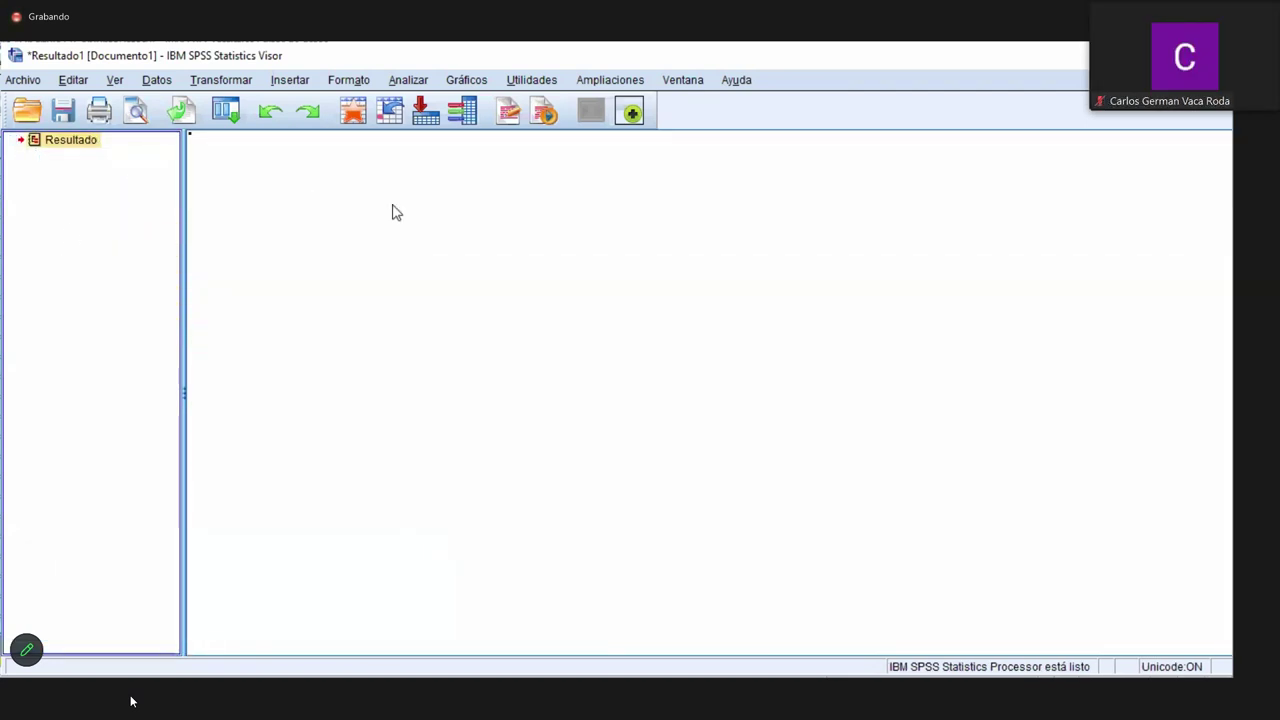
click(498, 238)
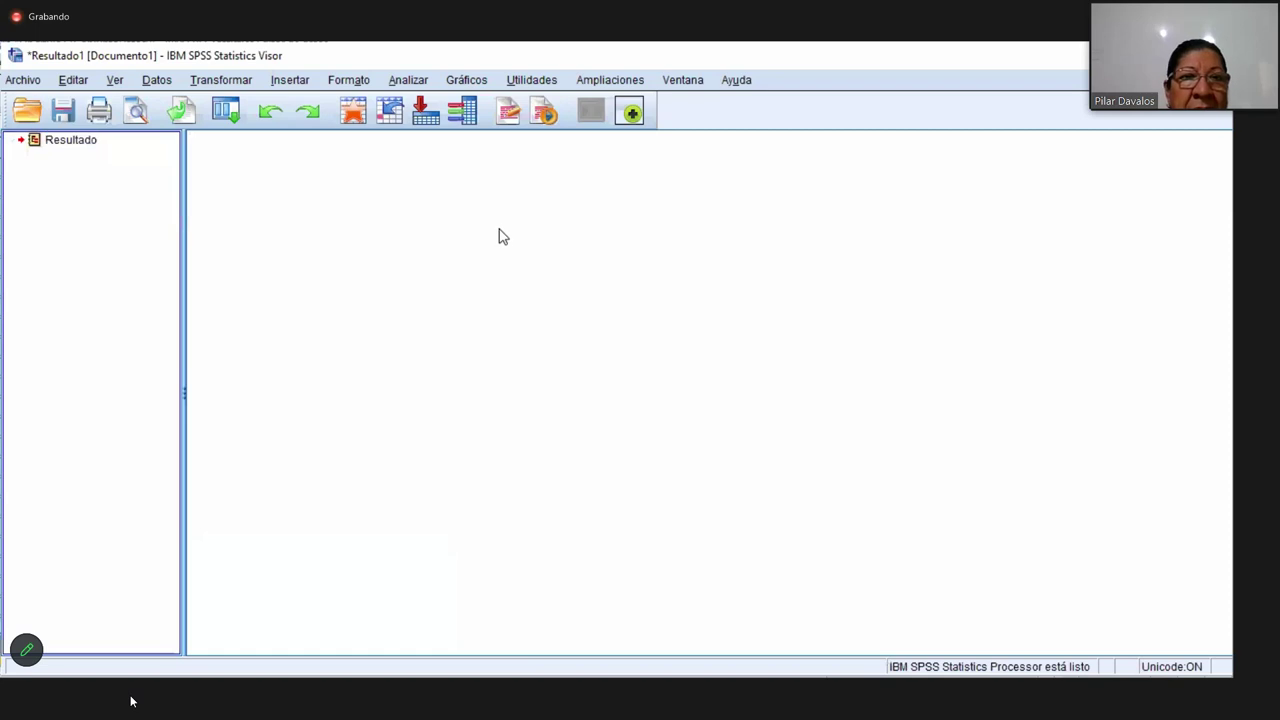
- Run the Explore analysis of sheet thickness again with factor-level boxplots and normality plots with tests, leaving out the stem-and-leaf plot and histogram
click(407, 84)
mouse_move(440, 170)
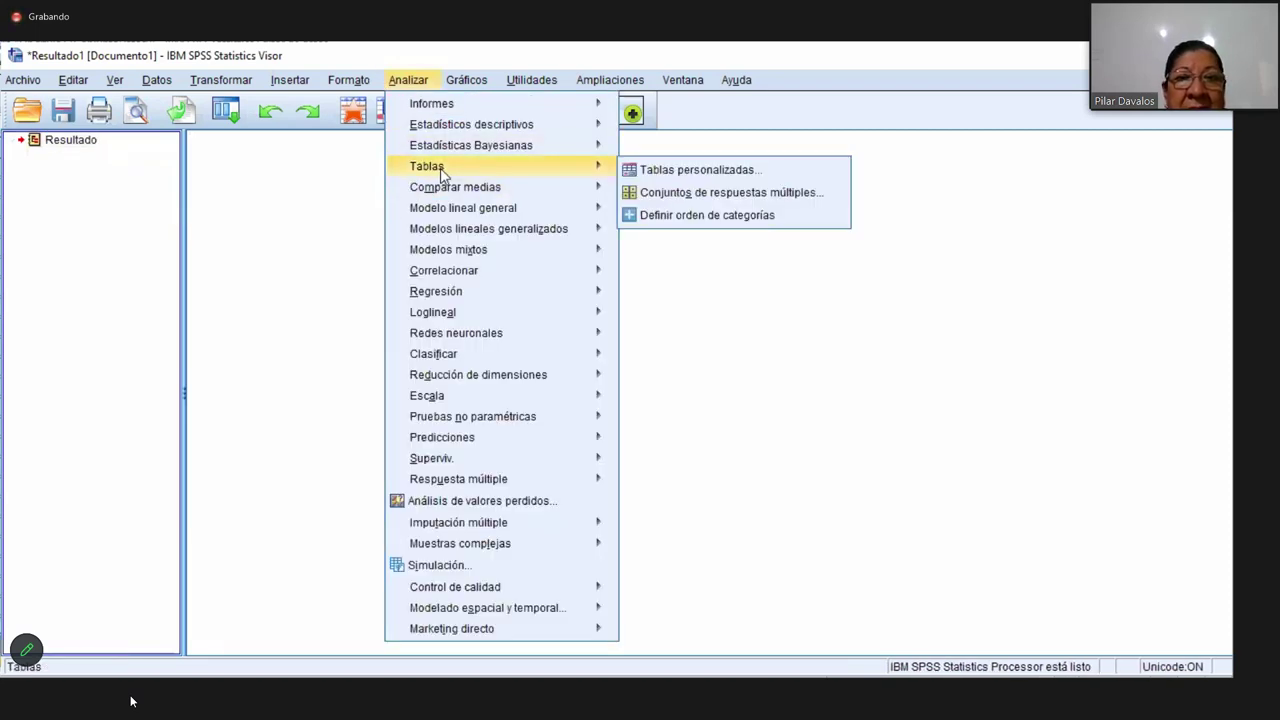
mouse_move(585, 134)
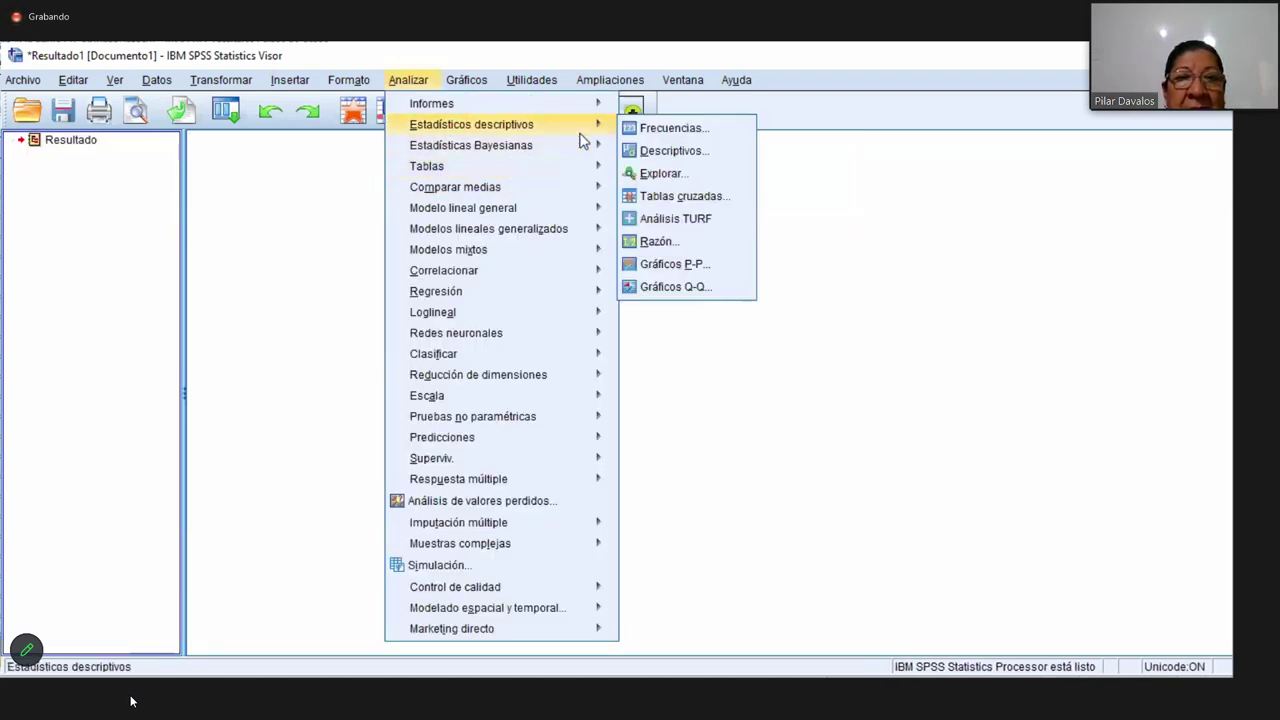
click(660, 174)
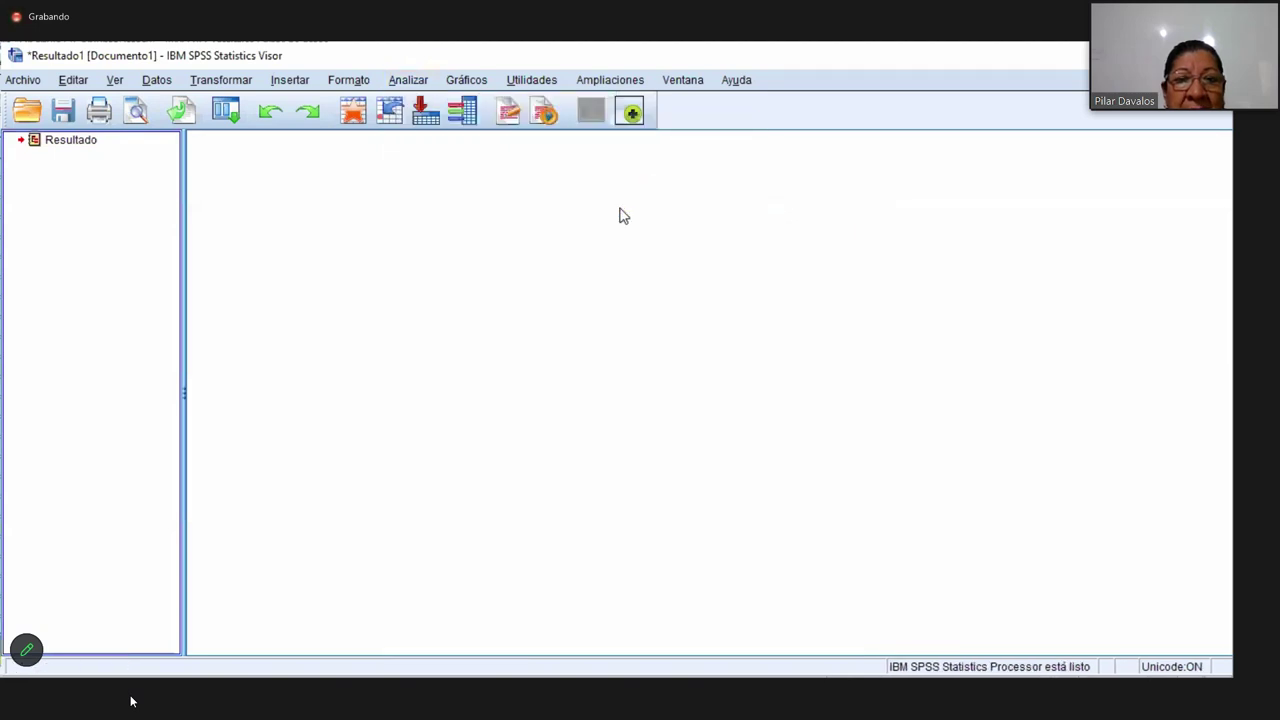
click(779, 290)
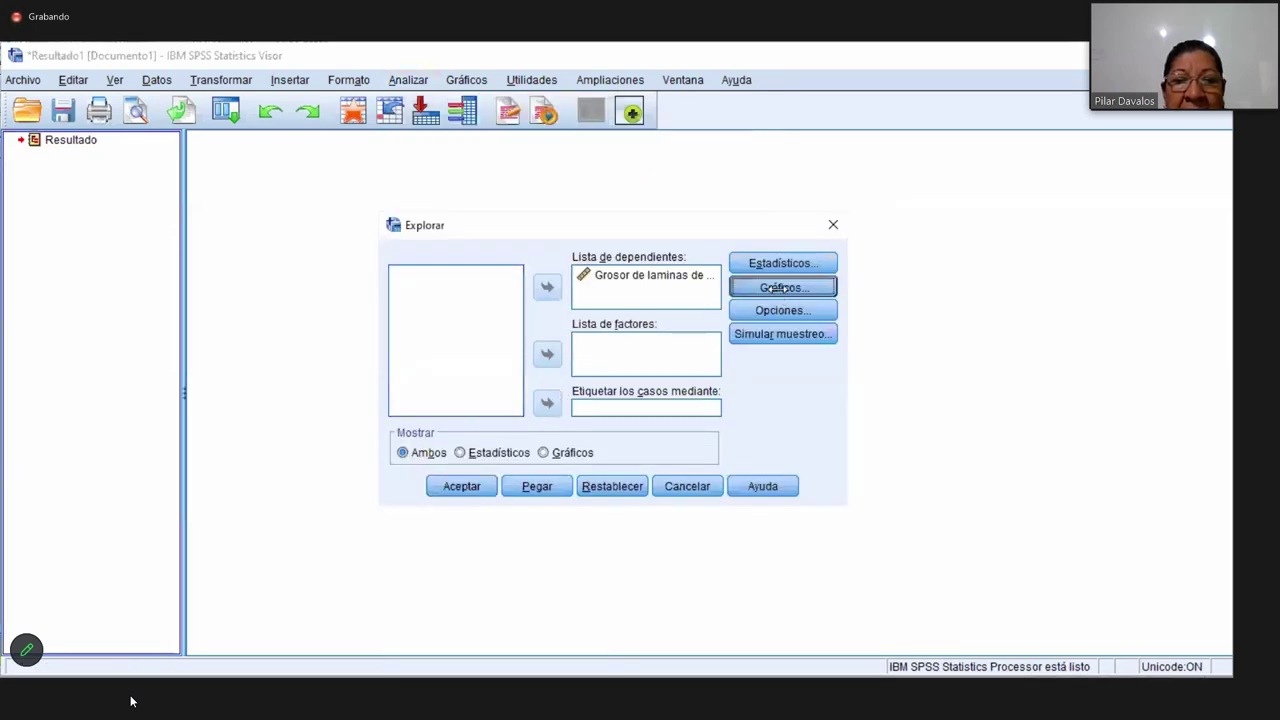
click(466, 349)
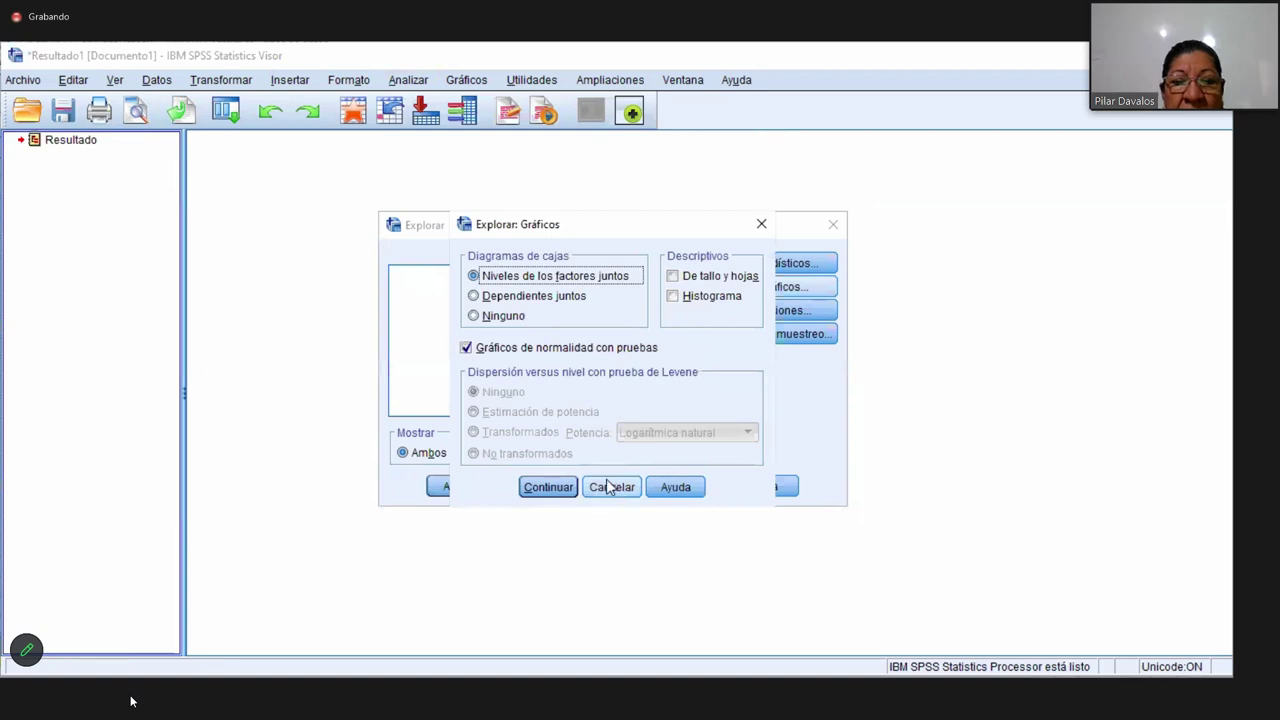
click(547, 490)
click(470, 490)
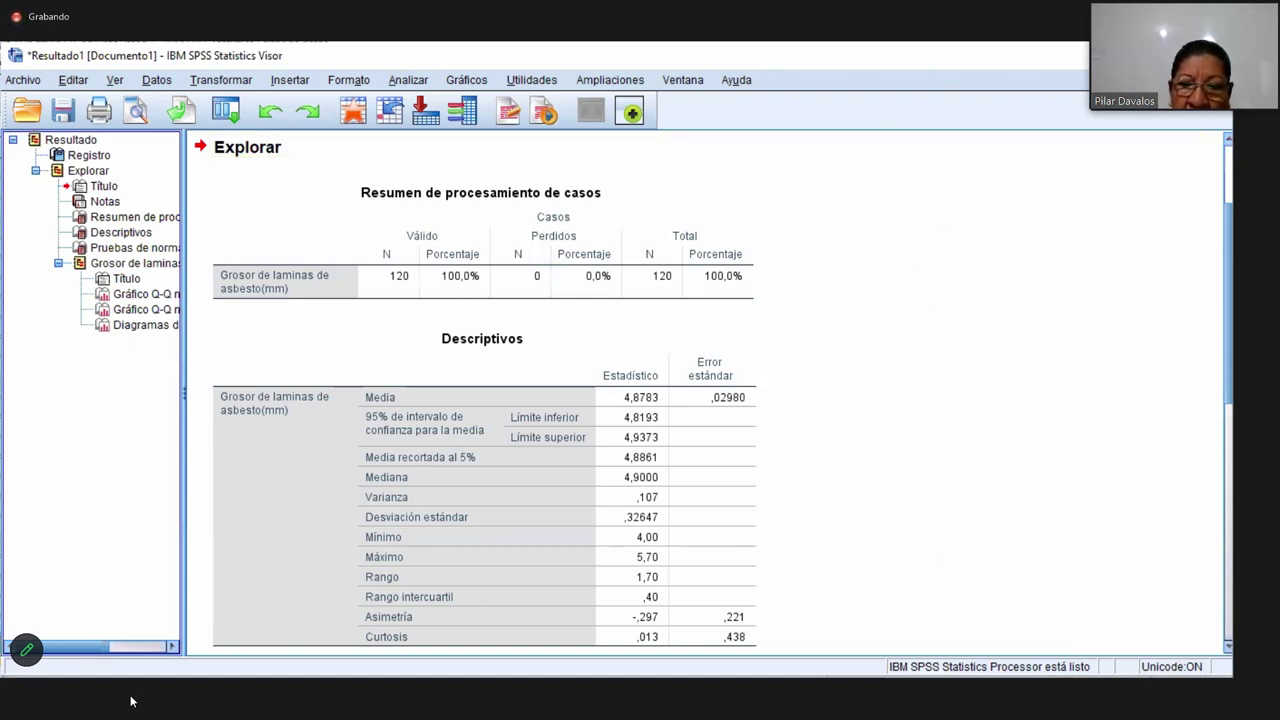
- Frame the Kolmogorov-Smirnov Sig. value in the Pruebas de normalidad table with a rectangle annotation and erase the stray rectangle beside the tables
click(251, 289)
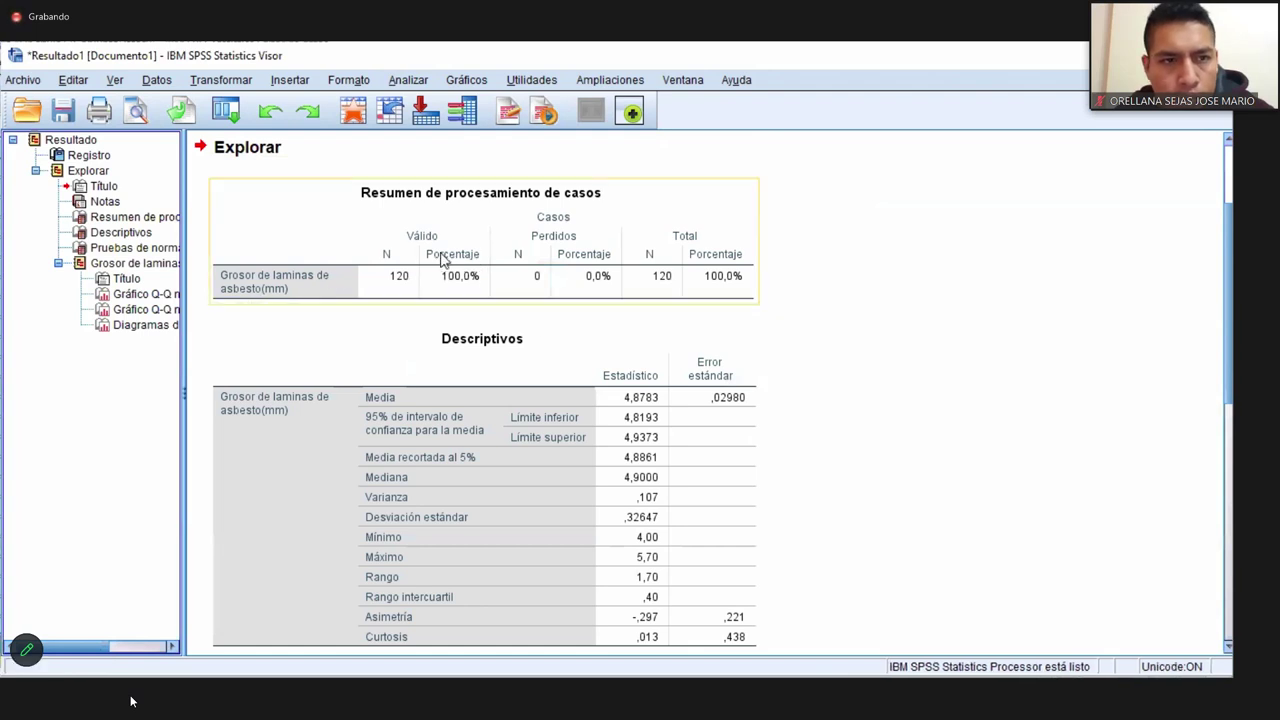
scroll(704, 302, down, 5)
click(704, 302)
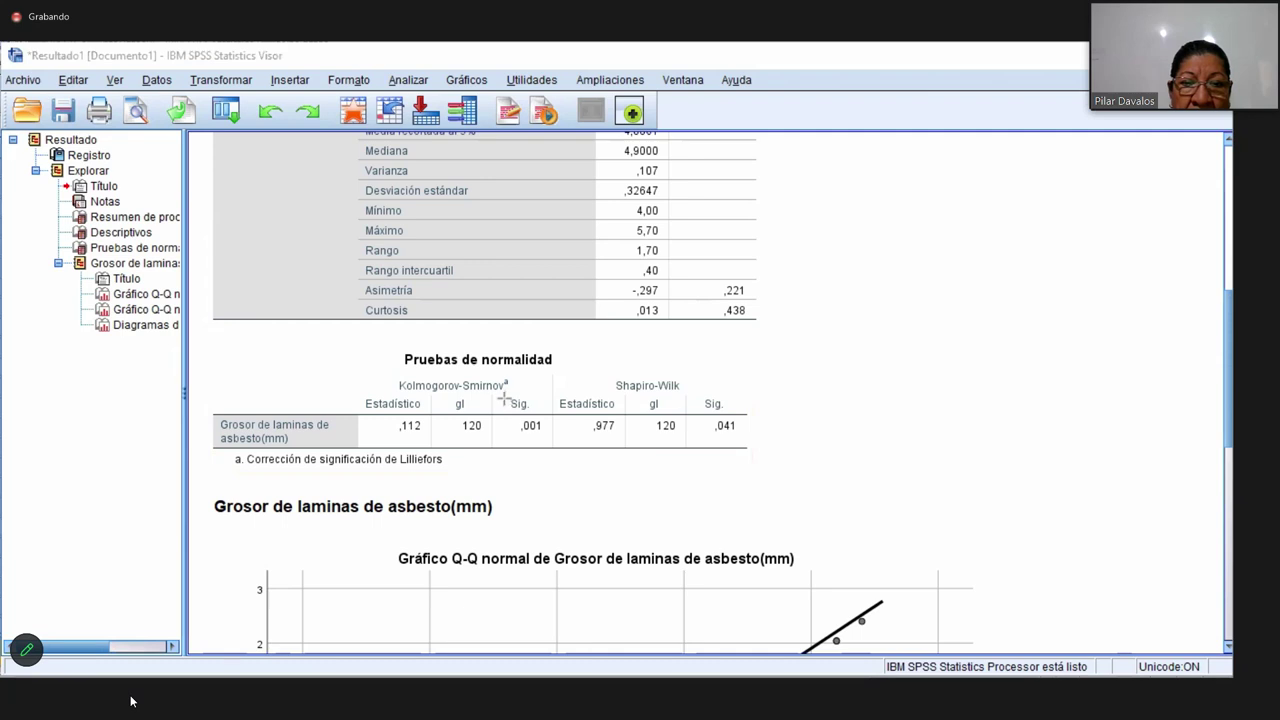
drag(502, 393, 548, 449)
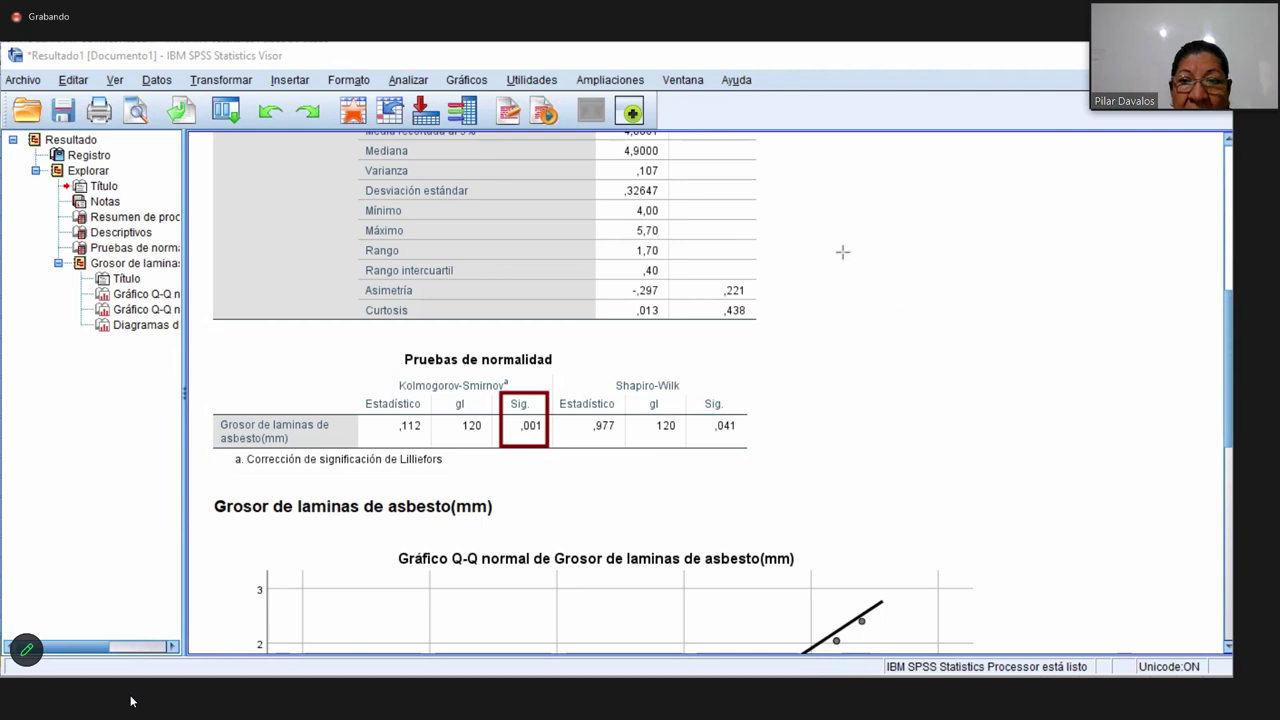
drag(845, 245, 858, 281)
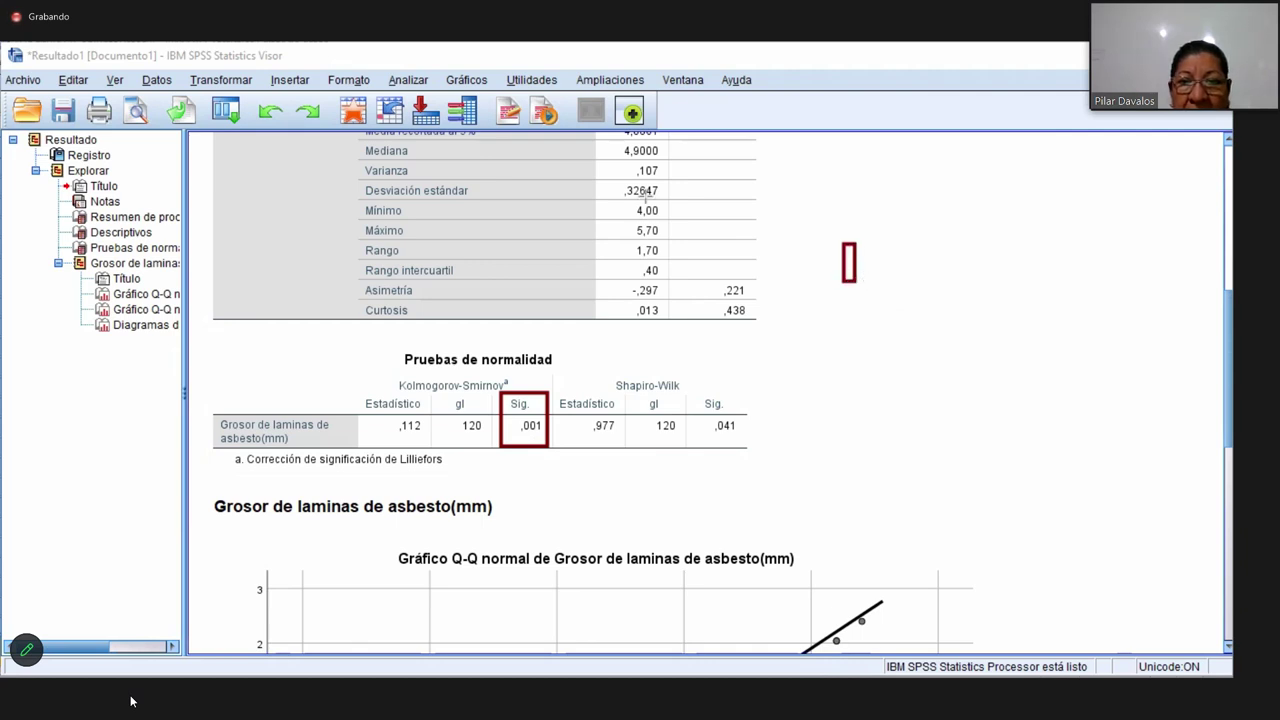
click(856, 252)
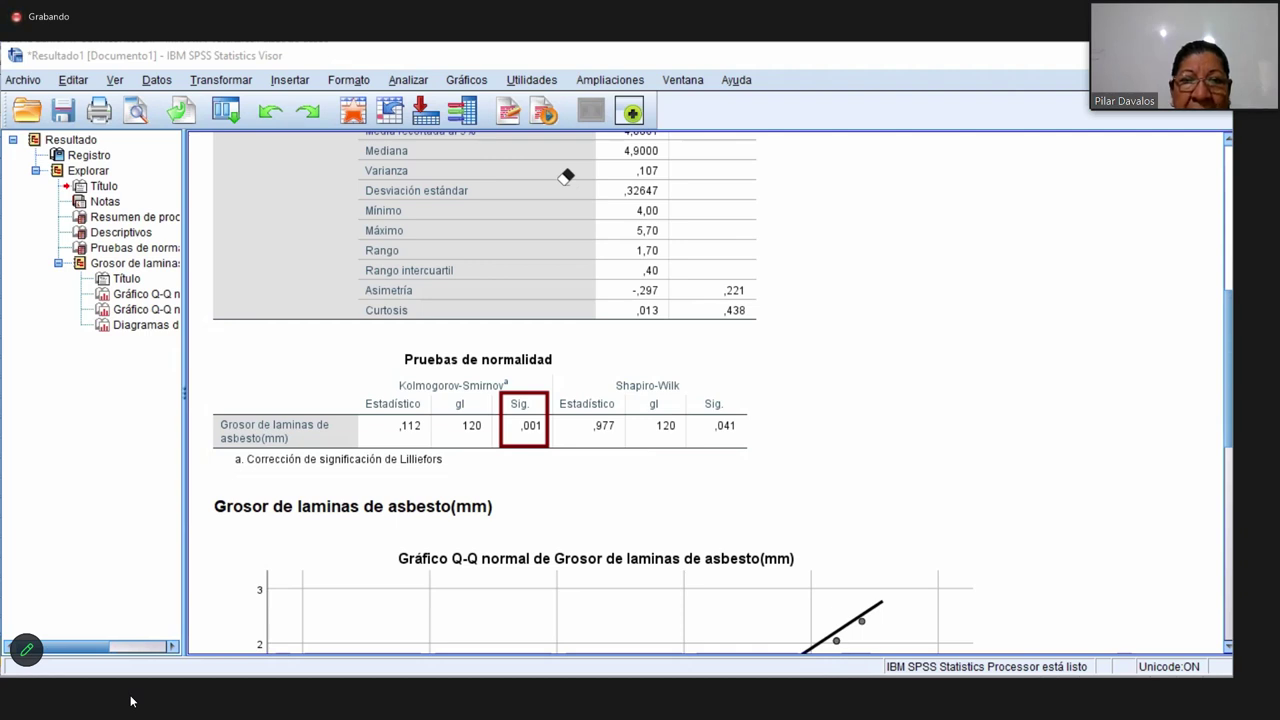
- Handwrite the hypotheses H0 = Distr N(x̄, s) and H1 = No beside the tables, with the criterion p > 0,05 linked to H0
mouse_move(859, 204)
mouse_down()
mouse_move(869, 236)
mouse_move(875, 208)
mouse_move(884, 236)
mouse_move(869, 234)
mouse_move(885, 227)
mouse_move(891, 244)
mouse_move(941, 214)
mouse_move(953, 229)
mouse_move(998, 218)
mouse_up()
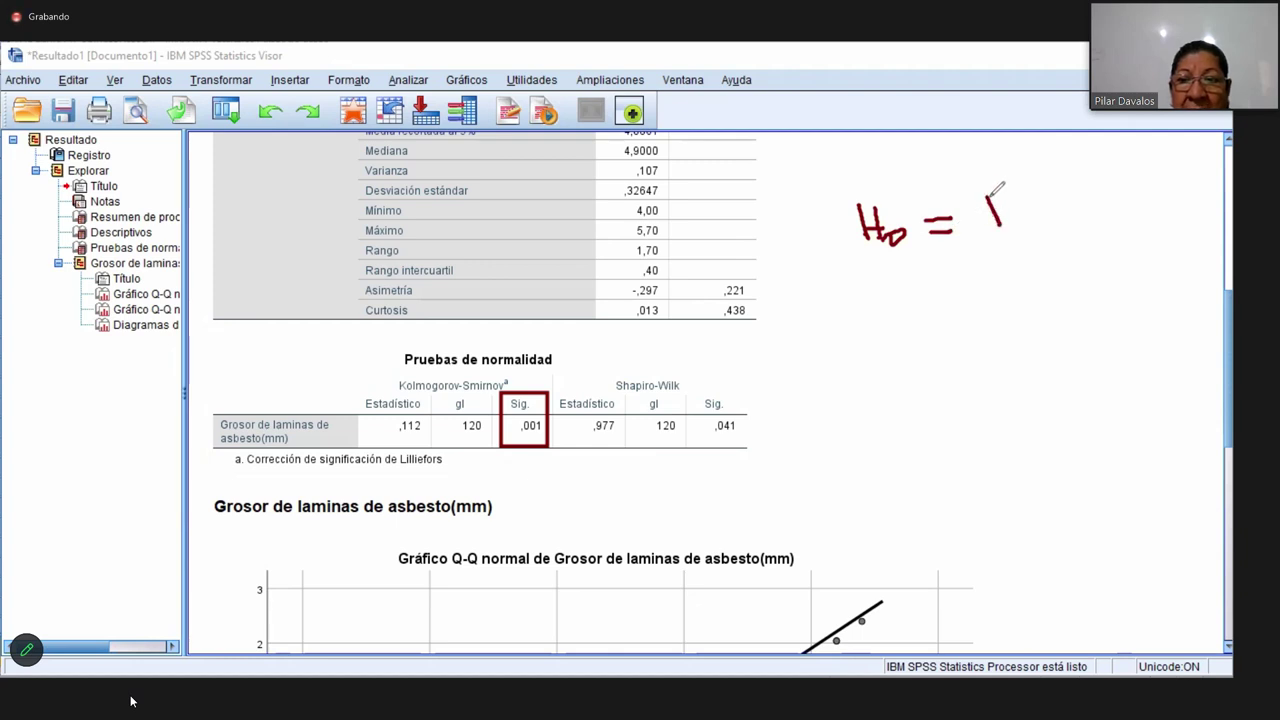
mouse_move(1001, 196)
mouse_down()
mouse_move(1020, 215)
mouse_move(988, 226)
mouse_move(1062, 197)
mouse_move(1058, 212)
mouse_move(1093, 211)
mouse_move(1102, 196)
mouse_move(1114, 208)
mouse_move(1127, 177)
mouse_move(1149, 209)
mouse_move(1172, 206)
mouse_move(1173, 178)
mouse_move(1183, 210)
mouse_move(1201, 204)
mouse_move(1220, 160)
mouse_move(1220, 210)
mouse_up()
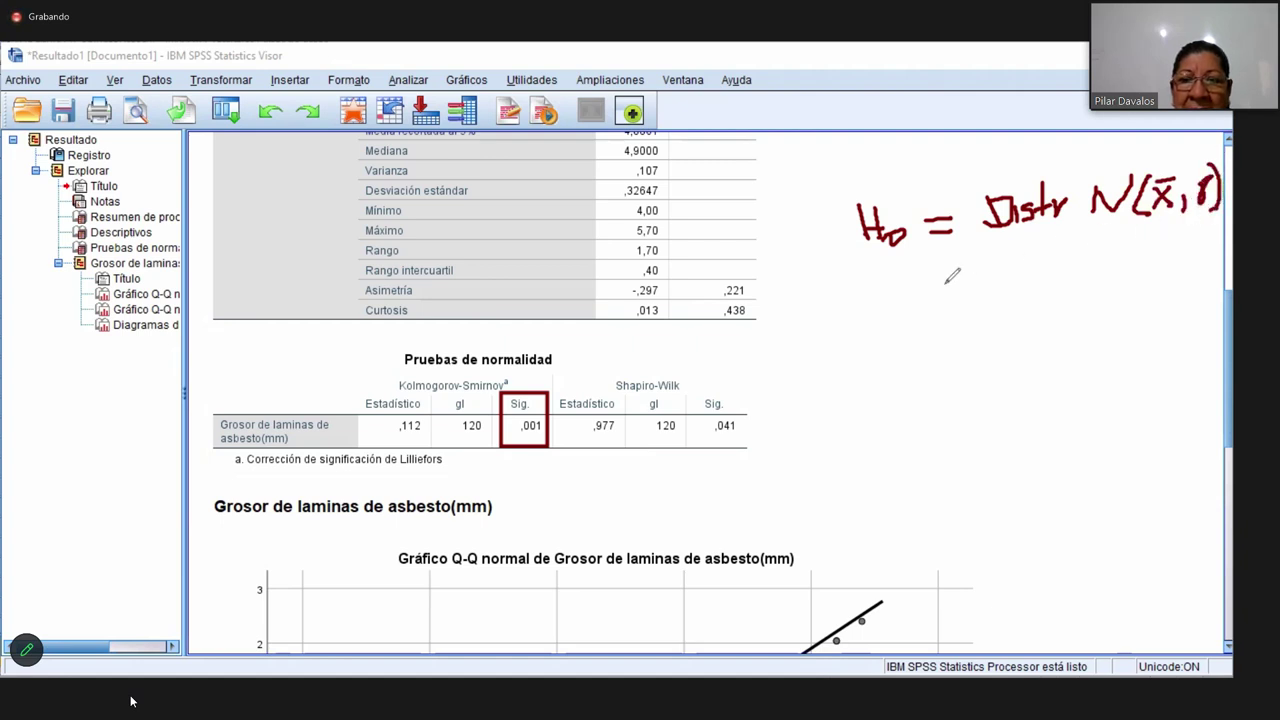
mouse_move(846, 272)
mouse_down()
mouse_move(845, 296)
mouse_move(868, 296)
mouse_move(868, 284)
mouse_move(886, 302)
mouse_move(960, 270)
mouse_move(957, 285)
mouse_move(988, 245)
mouse_move(1006, 278)
mouse_move(994, 268)
mouse_move(1004, 262)
mouse_up()
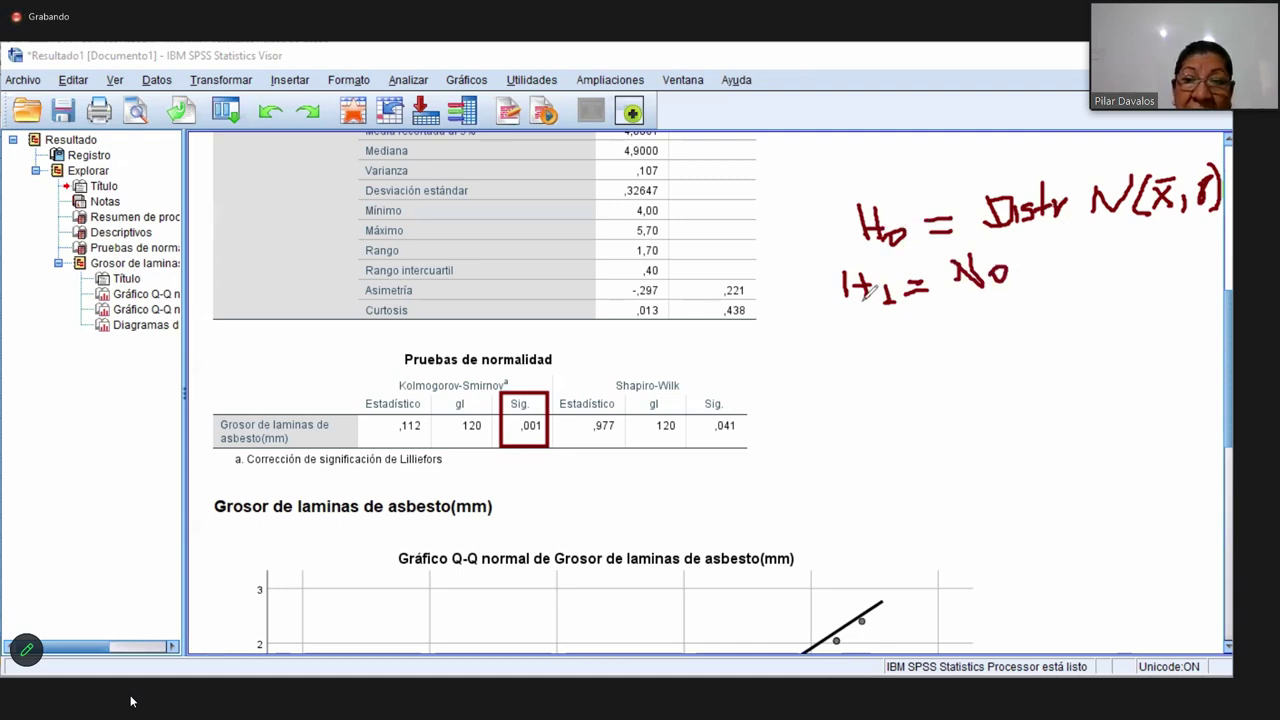
mouse_move(858, 207)
mouse_down()
mouse_move(816, 278)
mouse_move(835, 325)
mouse_move(883, 357)
mouse_move(872, 395)
mouse_up()
mouse_move(877, 343)
mouse_down()
mouse_move(955, 349)
mouse_move(960, 331)
mouse_move(977, 354)
mouse_move(1001, 348)
mouse_move(1009, 330)
mouse_move(995, 326)
mouse_move(997, 344)
mouse_move(1038, 323)
mouse_move(1018, 360)
mouse_up()
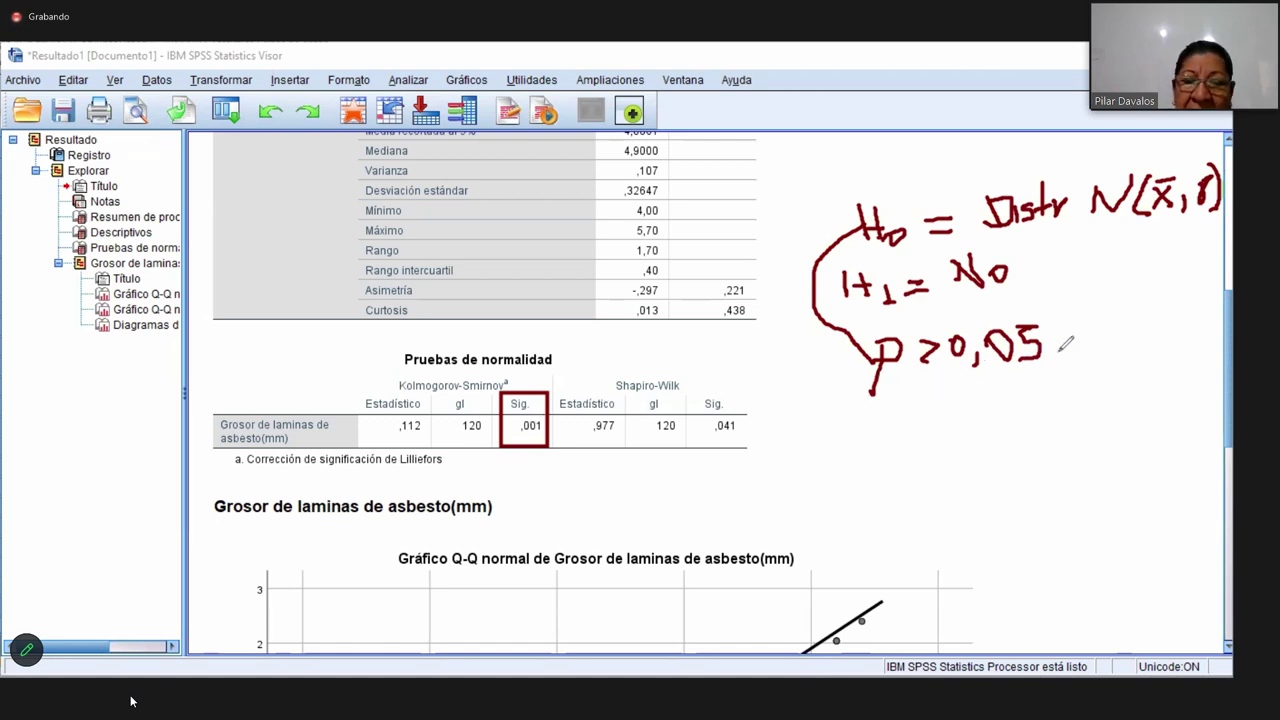
- Mark the p > 0,05 criterion and H0 with crosses and H1 with a tick, and circle the Asimetría and Curtosis statistics
mouse_move(1062, 355)
mouse_down()
mouse_move(1095, 326)
mouse_move(1099, 347)
mouse_up()
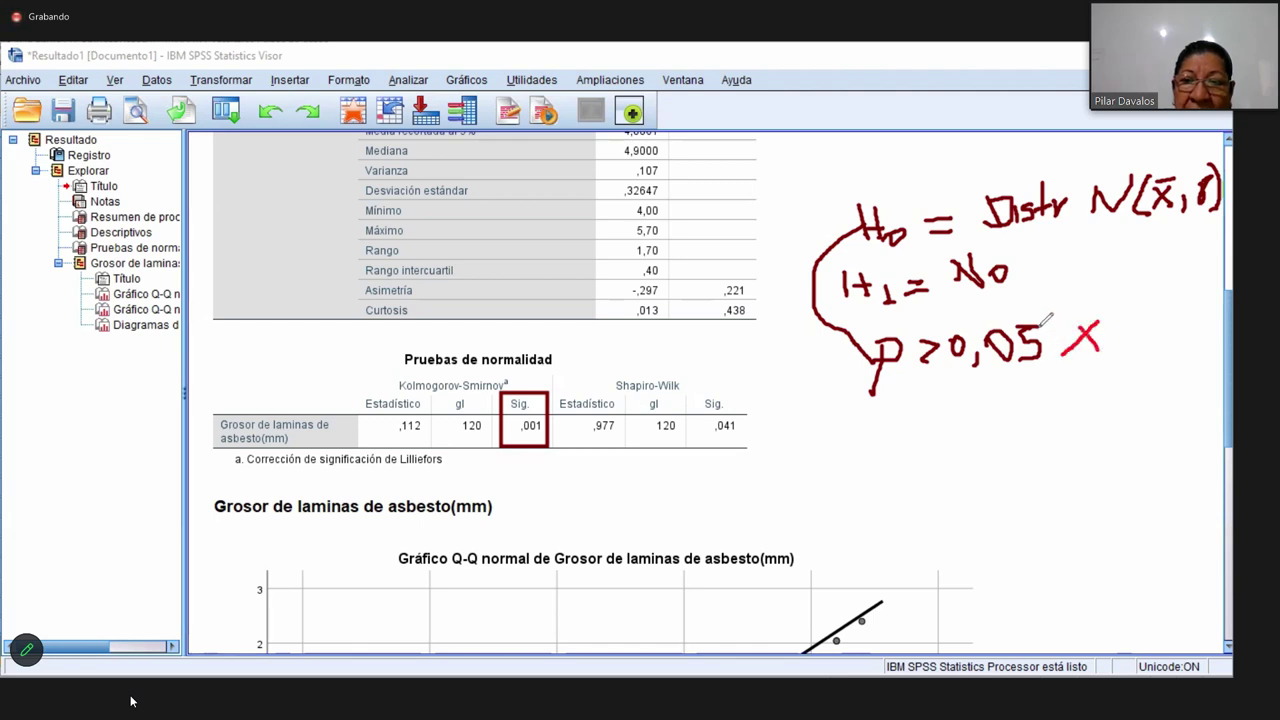
mouse_move(806, 238)
mouse_down()
mouse_move(848, 208)
mouse_move(836, 223)
mouse_move(848, 240)
mouse_up()
mouse_move(790, 291)
mouse_down()
mouse_move(804, 313)
mouse_move(840, 273)
mouse_up()
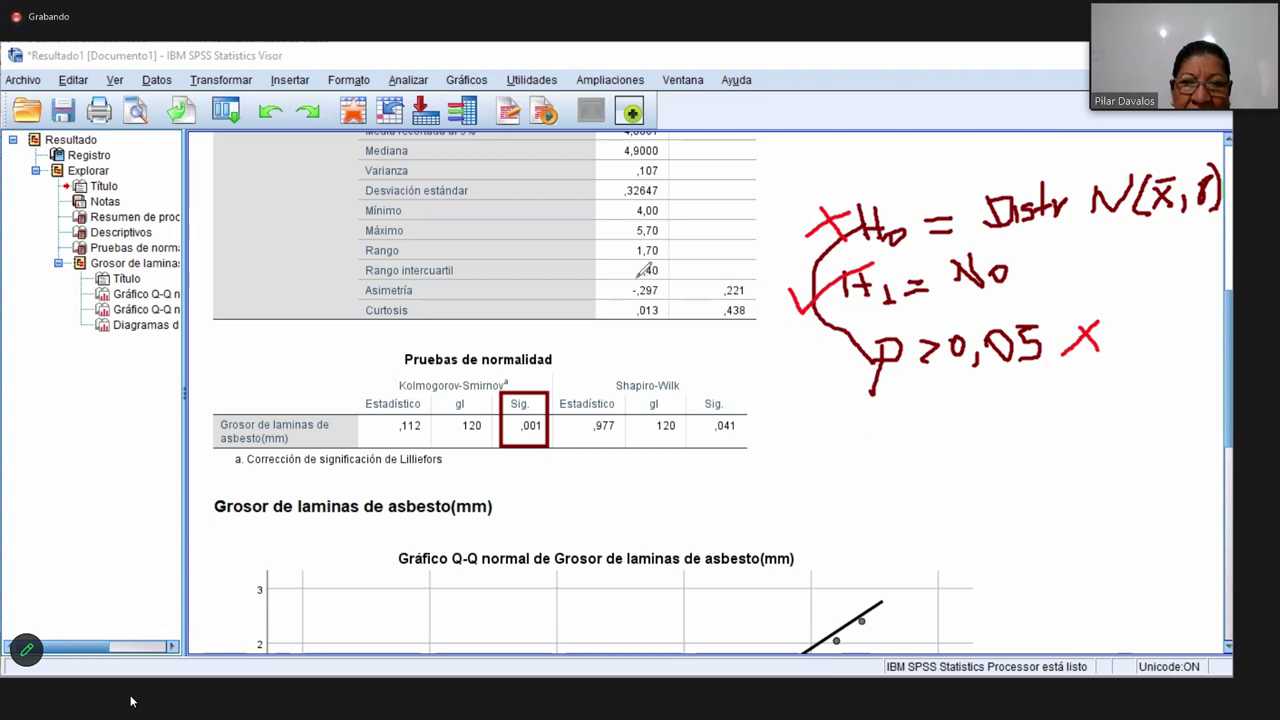
mouse_move(628, 284)
mouse_down()
mouse_move(663, 298)
mouse_move(634, 281)
mouse_up()
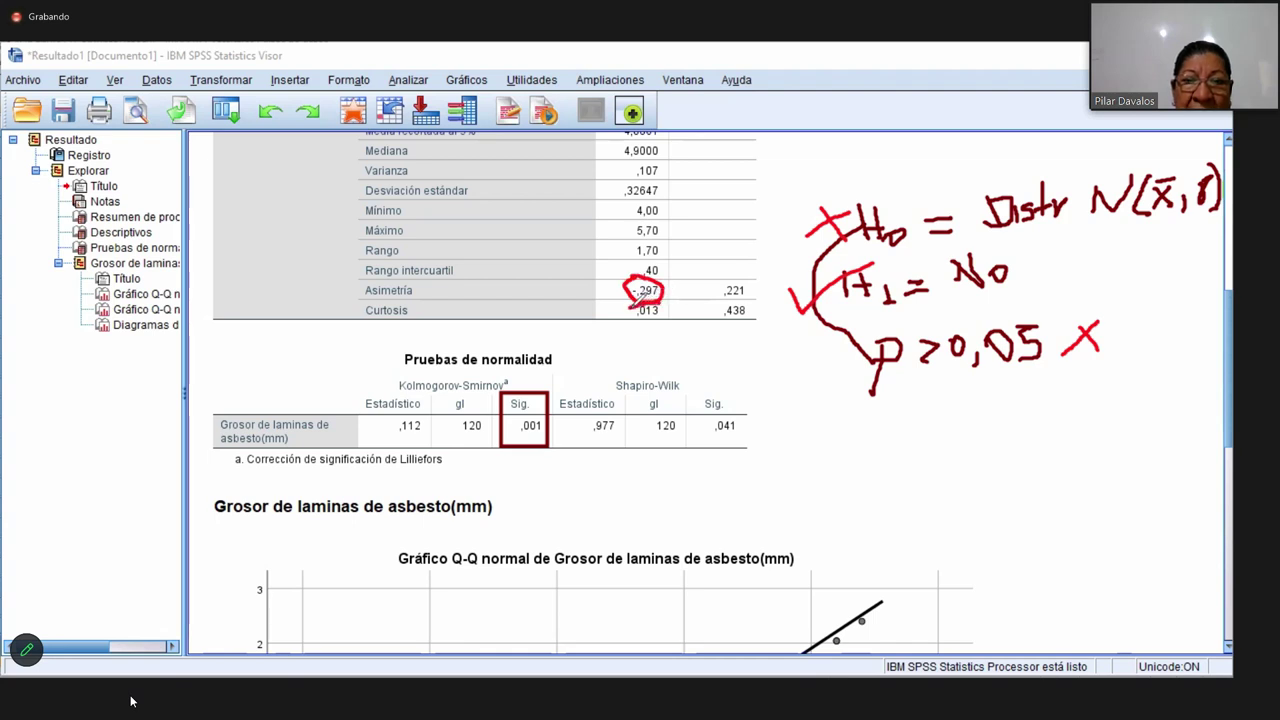
mouse_move(638, 302)
mouse_down()
mouse_move(642, 322)
mouse_move(664, 313)
mouse_move(661, 301)
mouse_move(636, 303)
mouse_up()
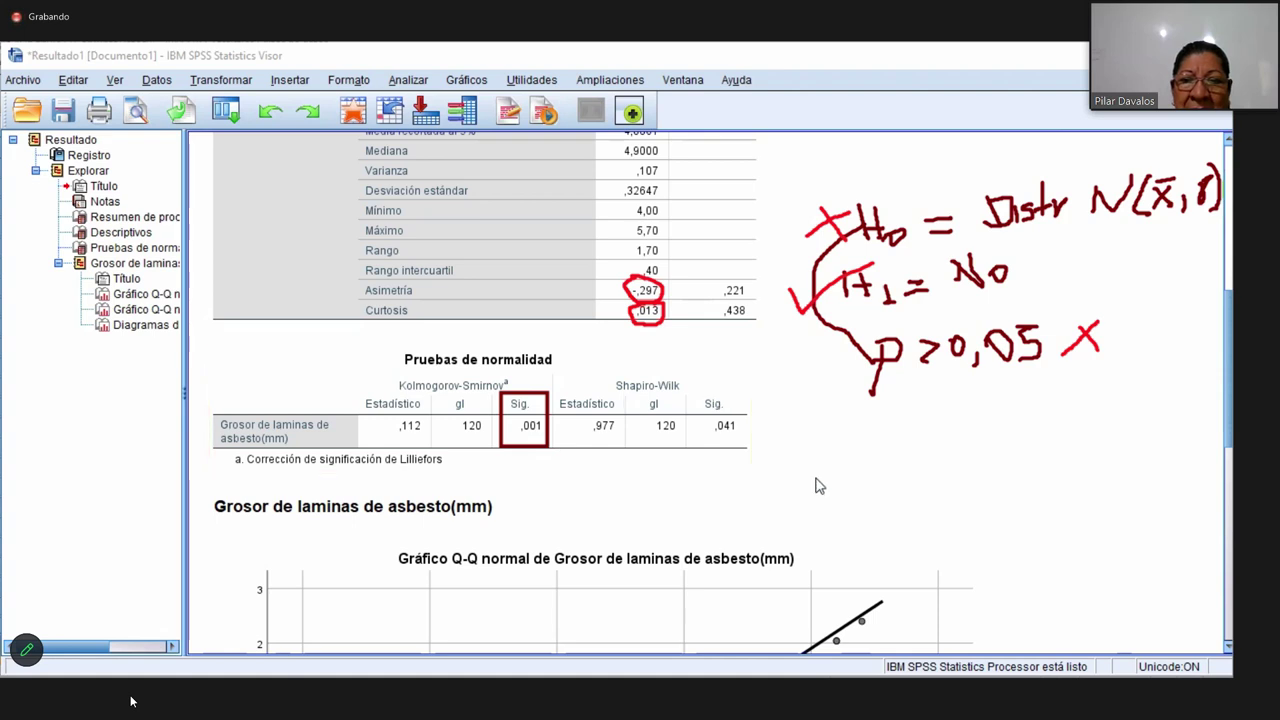
- Bring the normal Q-Q plot of sheet thickness into view and erase all the handwritten annotations covering it
scroll(816, 486, down, 5)
scroll(816, 486, down, 3)
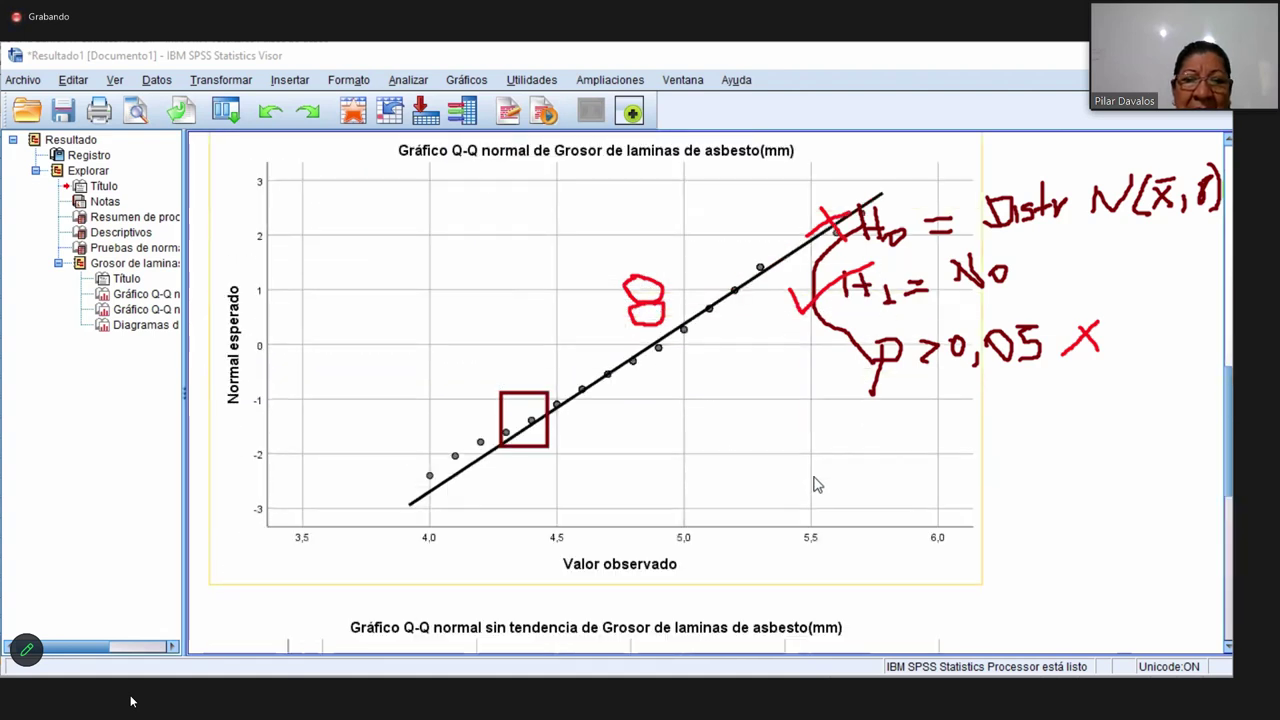
click(624, 130)
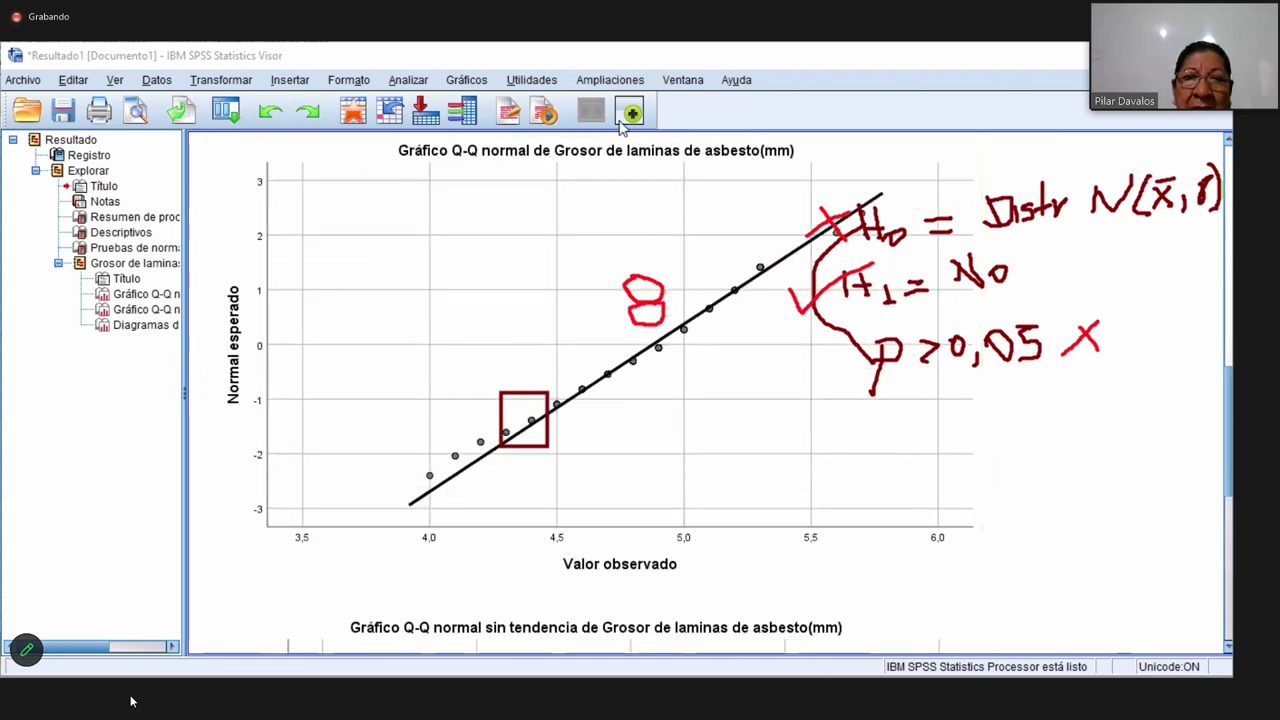
click(521, 416)
click(662, 283)
mouse_move(766, 340)
mouse_down()
mouse_move(886, 215)
mouse_move(840, 231)
mouse_move(849, 215)
mouse_move(1101, 195)
mouse_move(1218, 208)
mouse_move(1206, 183)
mouse_move(949, 231)
mouse_move(895, 306)
mouse_move(1008, 286)
mouse_move(867, 358)
mouse_move(1024, 346)
mouse_move(1086, 323)
mouse_up()
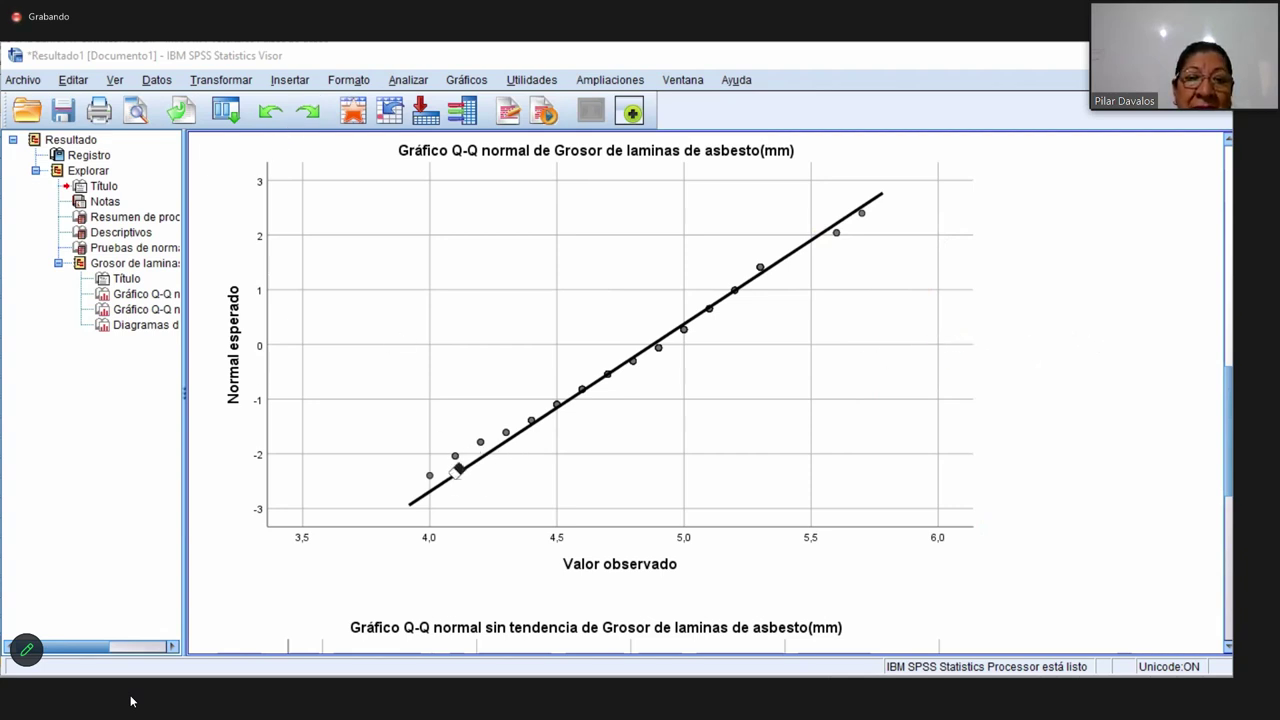
- Examine the normal Q-Q plot, the detrended Q-Q plot and the boxplot of sheet thickness, and return to the Pruebas de normalidad table
click(398, 524)
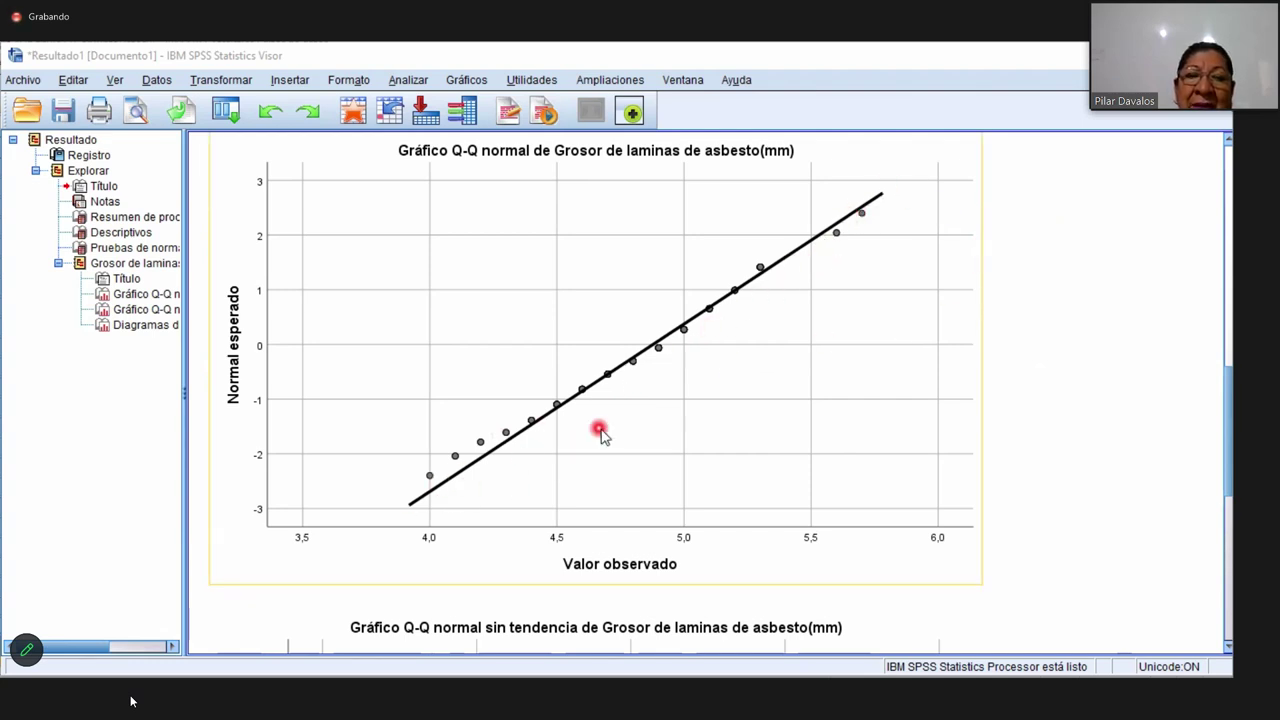
scroll(731, 446, down, 5)
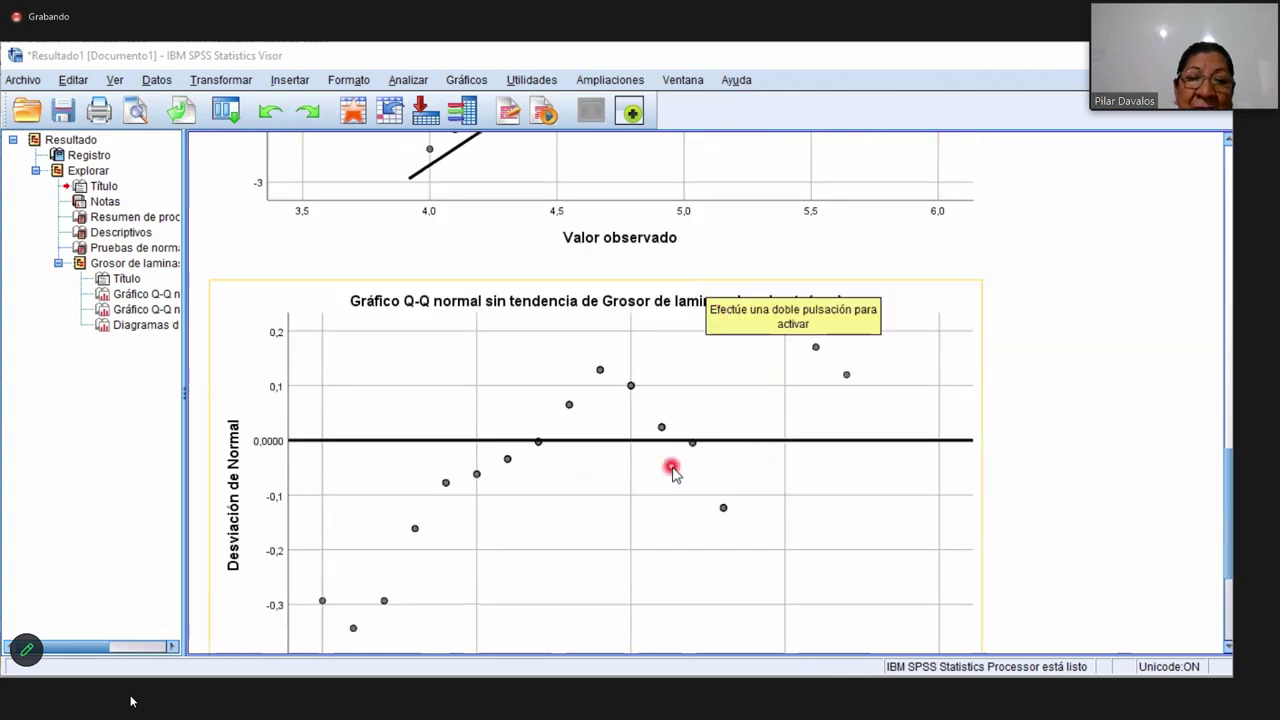
scroll(680, 470, down, 3)
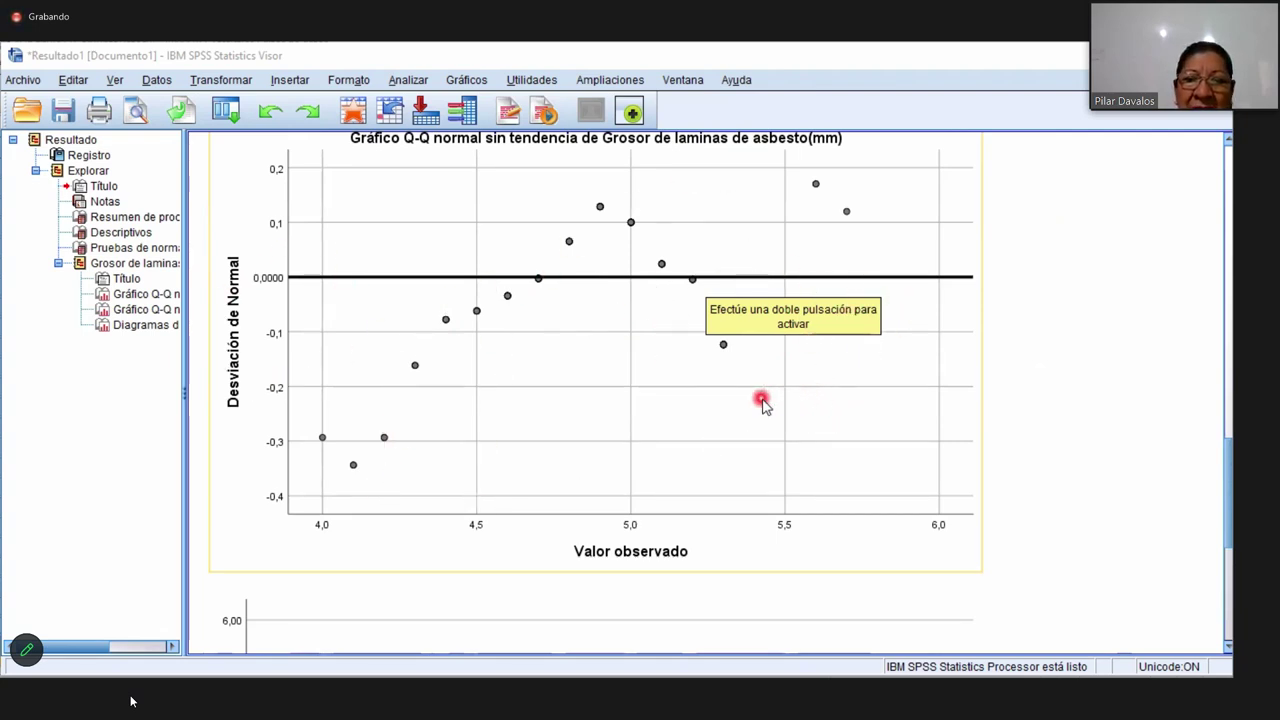
scroll(763, 402, down, 8)
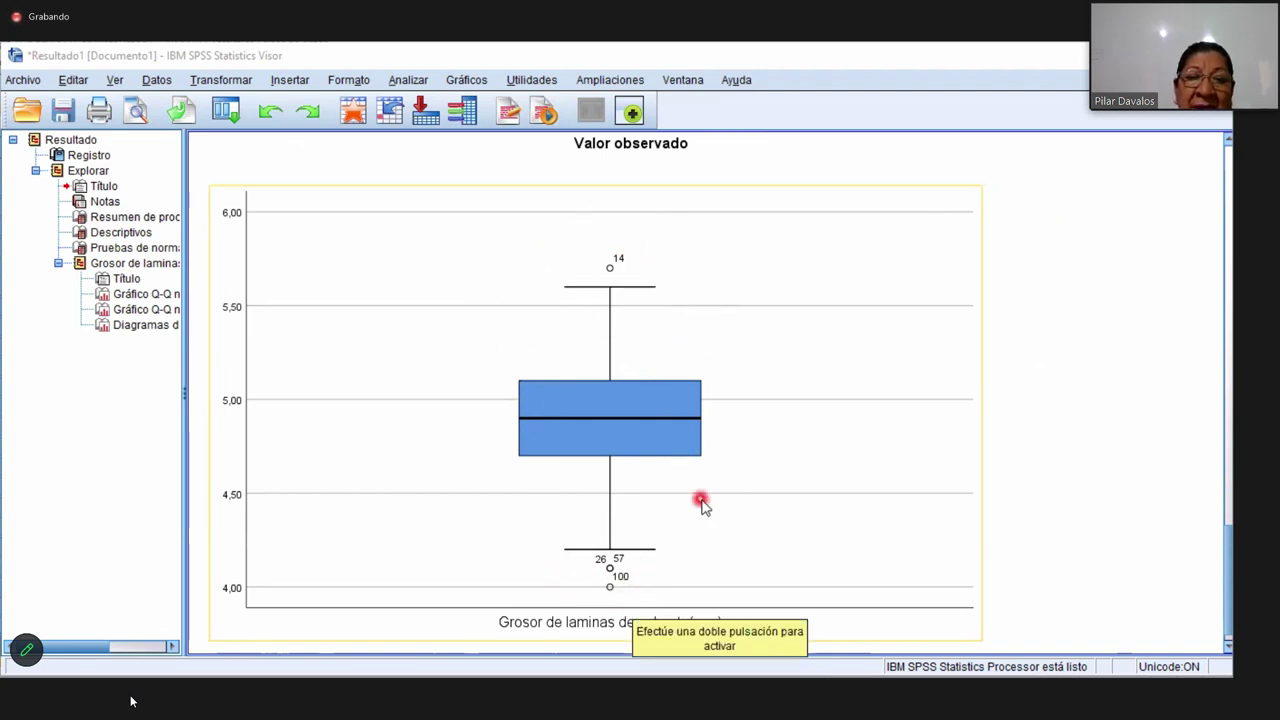
scroll(701, 503, down, 1)
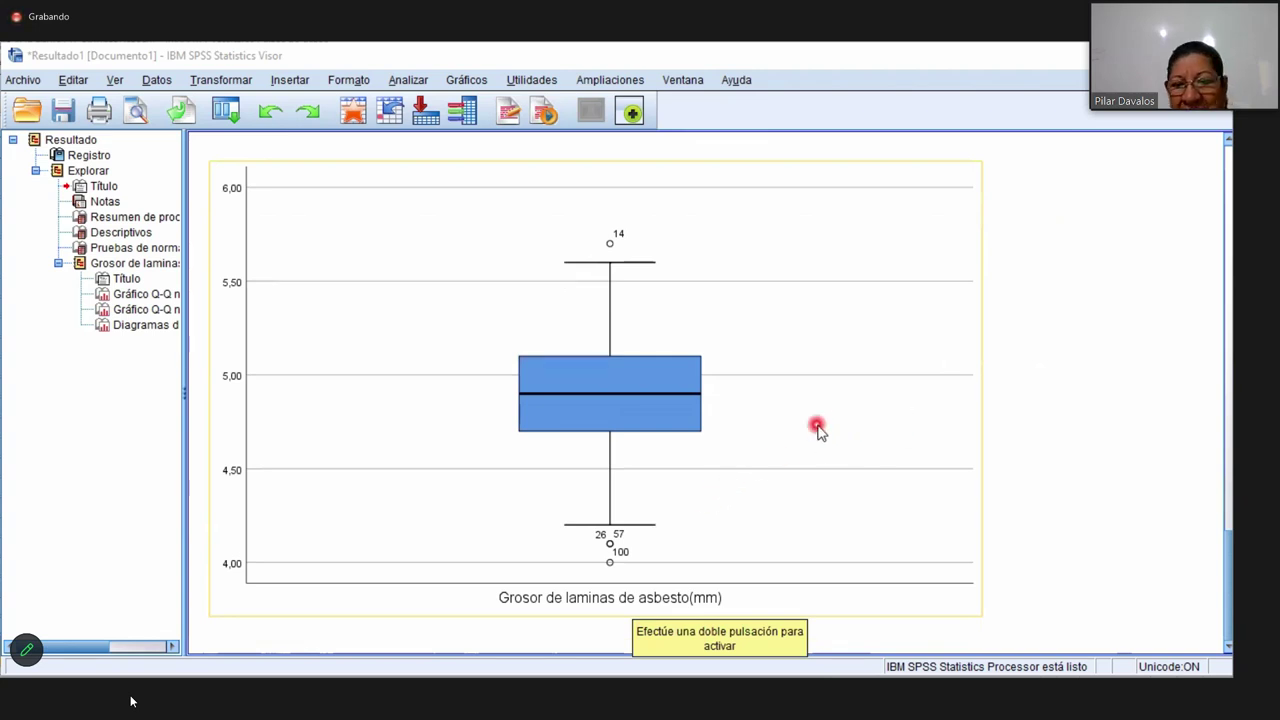
scroll(818, 430, up, 15)
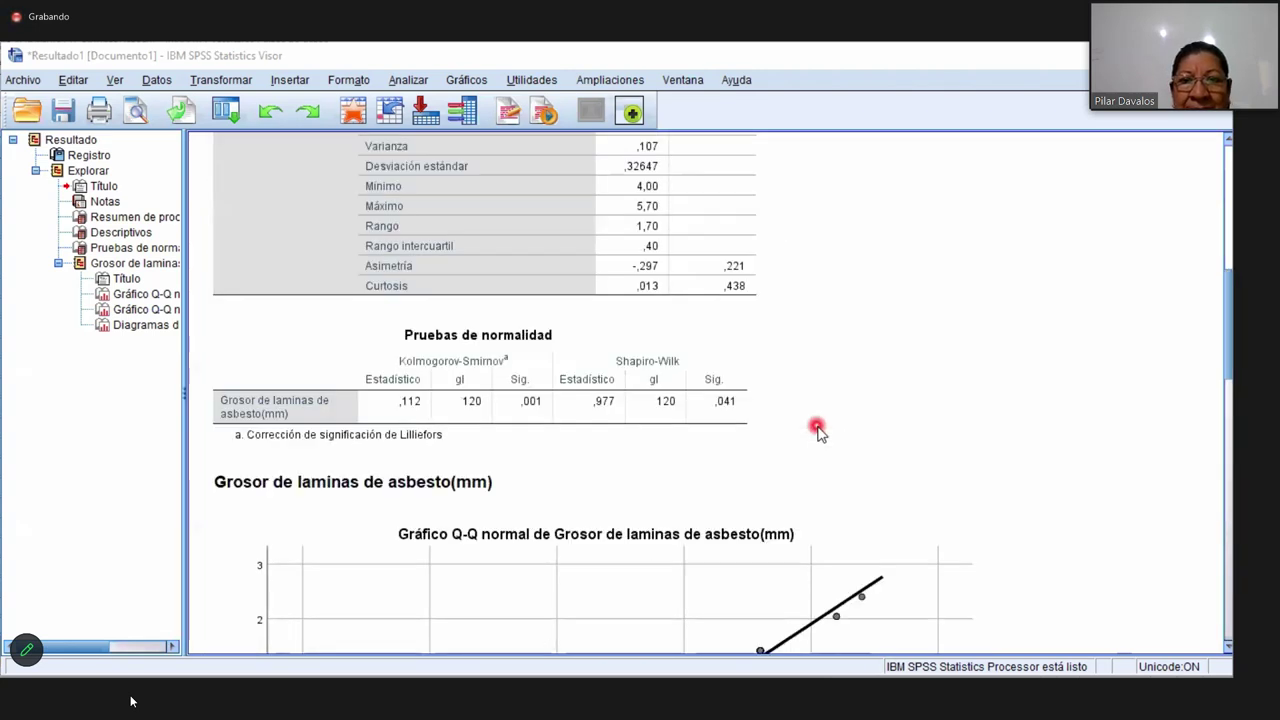
scroll(818, 430, up, 5)
scroll(818, 430, down, 8)
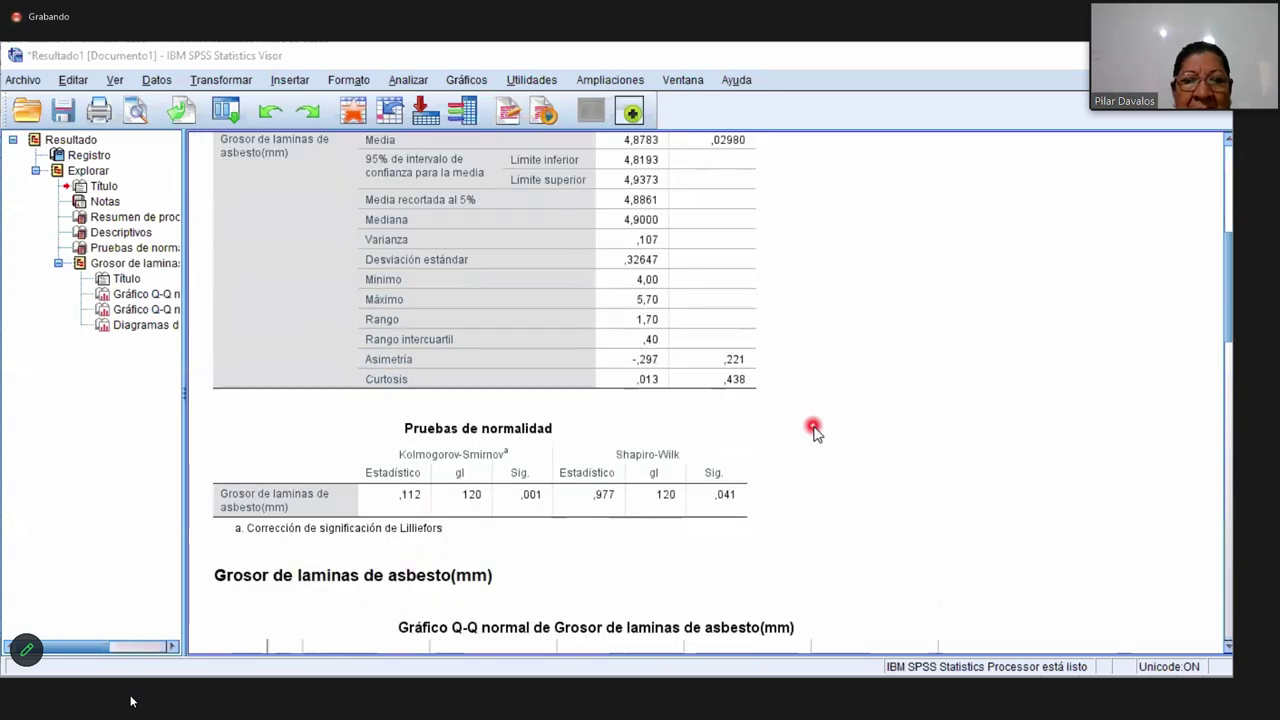
scroll(805, 432, down, 2)
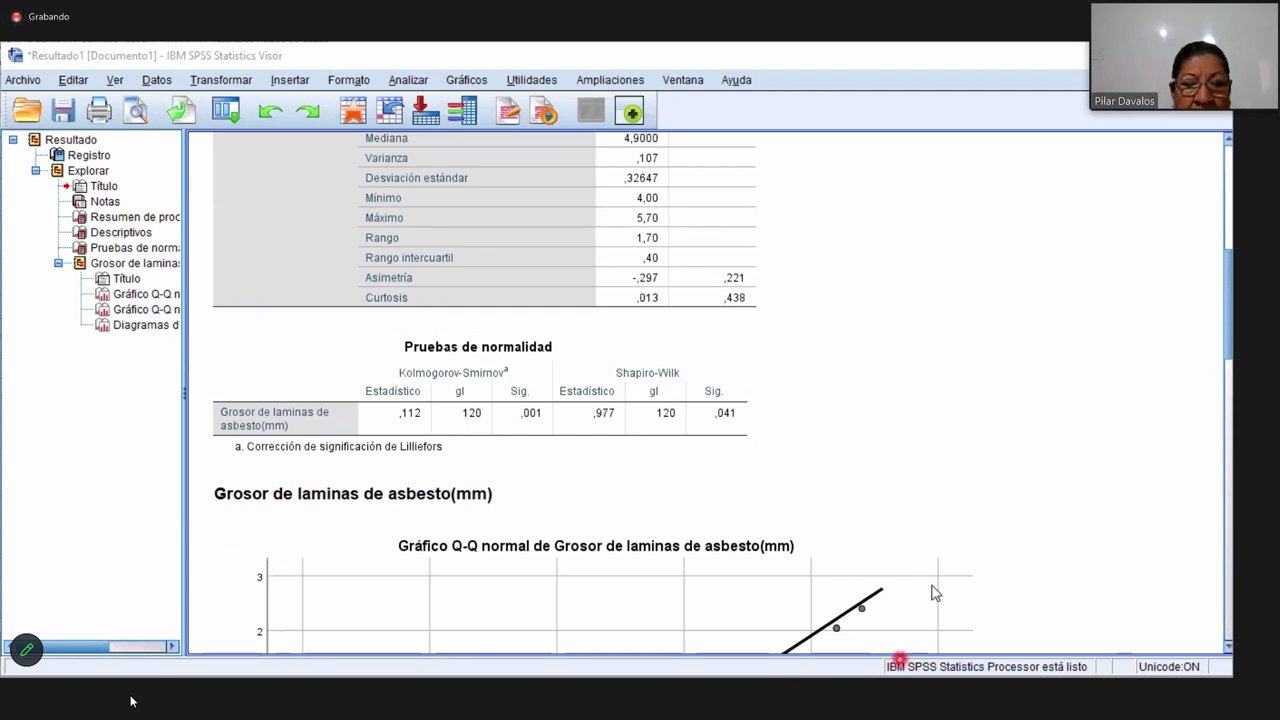
- Circle the Kolmogorov-Smirnov gl value in the Pruebas de normalidad table with an ellipse annotation
click(870, 521)
click(750, 414)
click(800, 411)
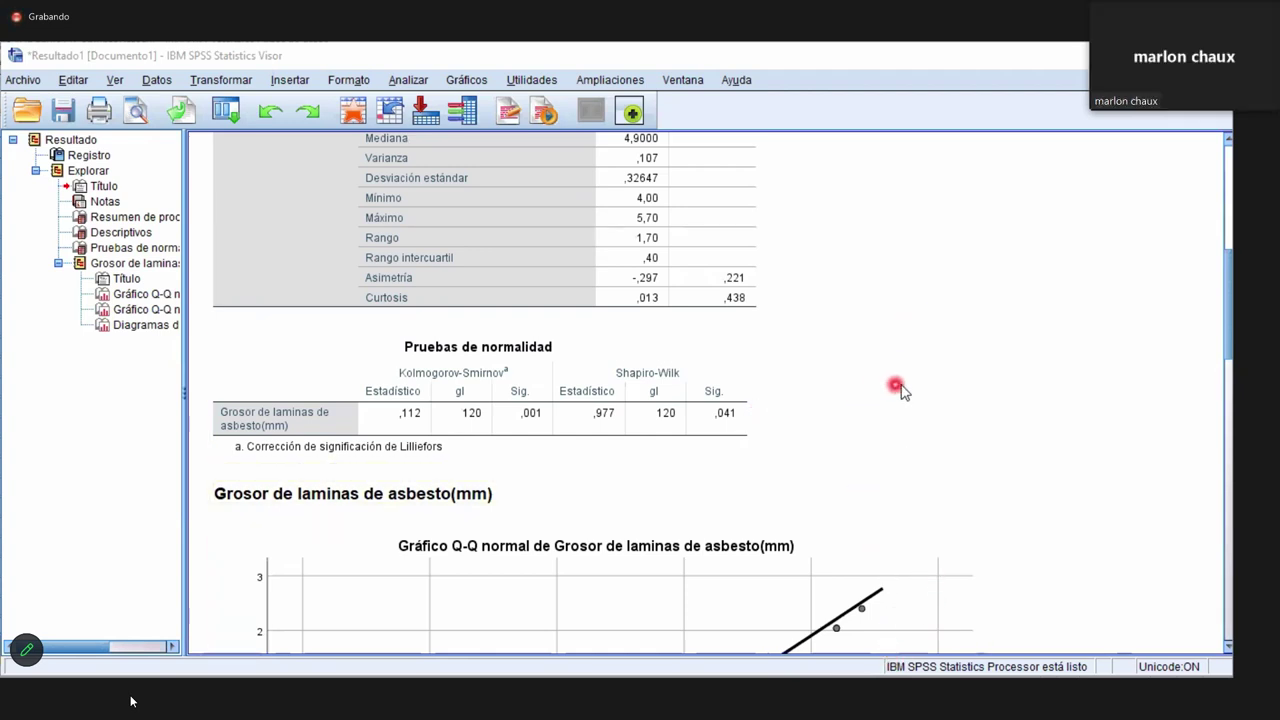
click(724, 366)
click(792, 358)
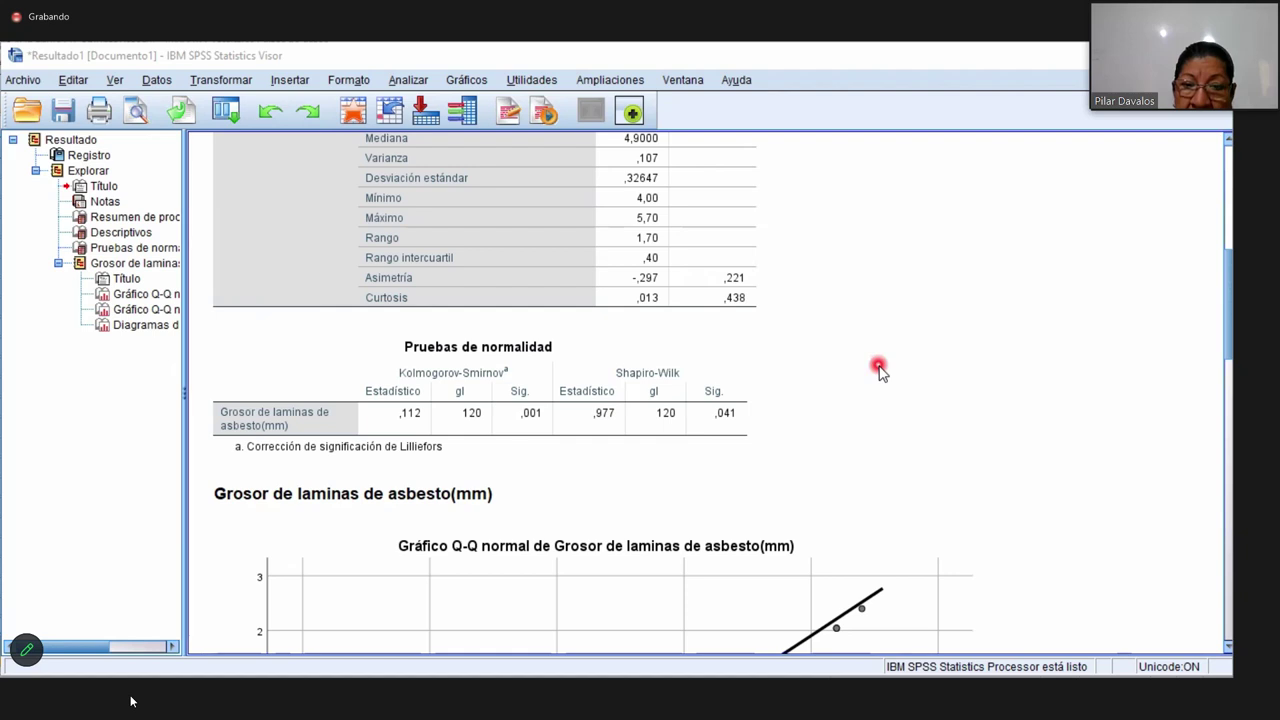
click(745, 455)
click(765, 450)
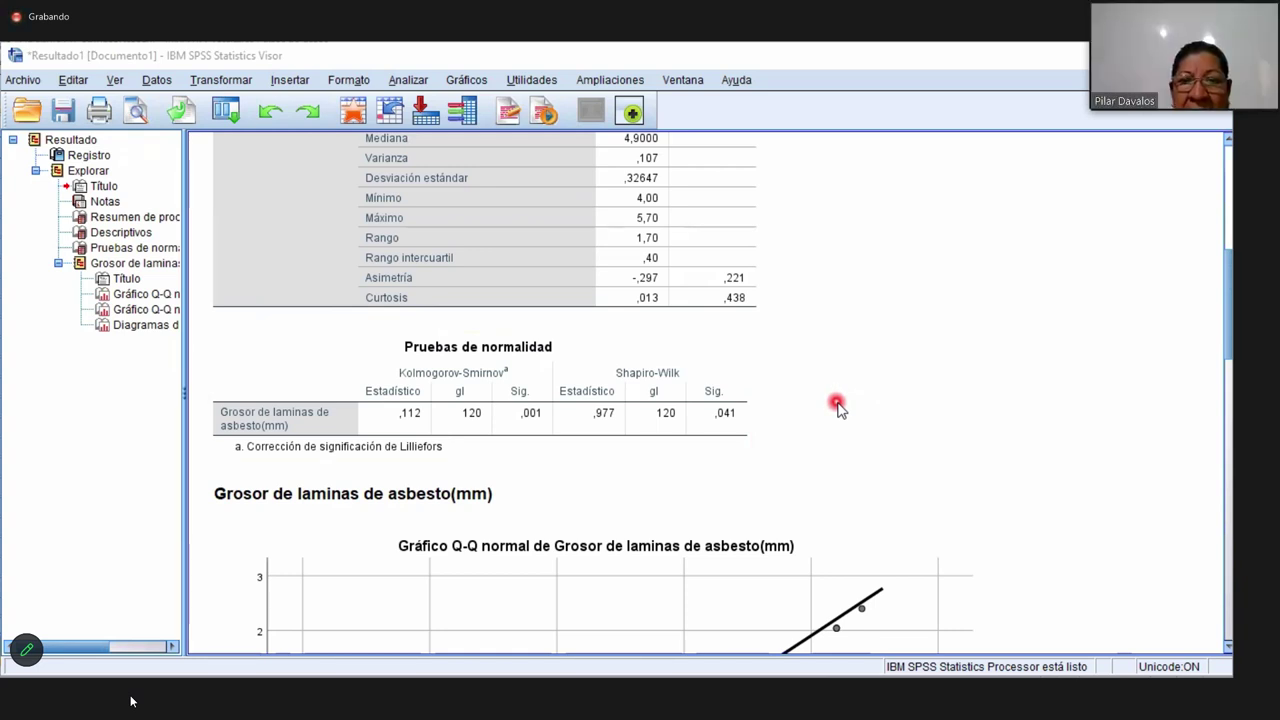
click(672, 391)
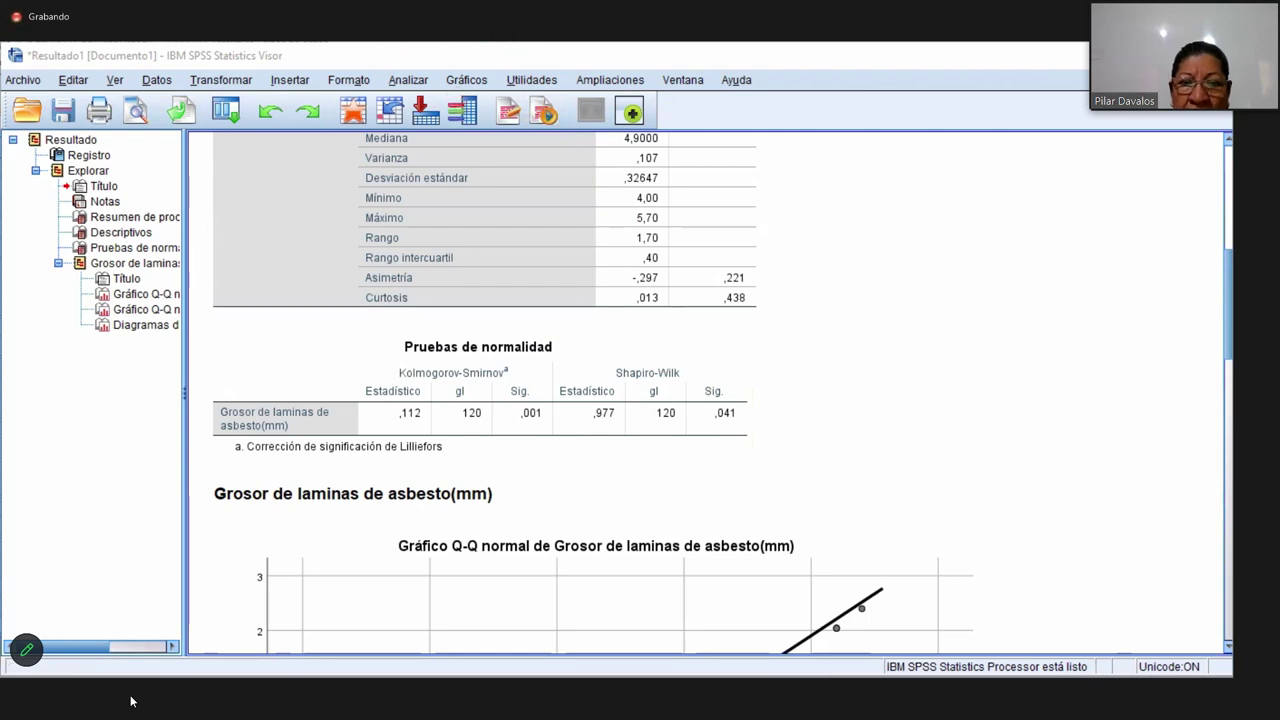
mouse_move(444, 380)
mouse_down()
mouse_move(468, 432)
mouse_move(450, 382)
mouse_up()
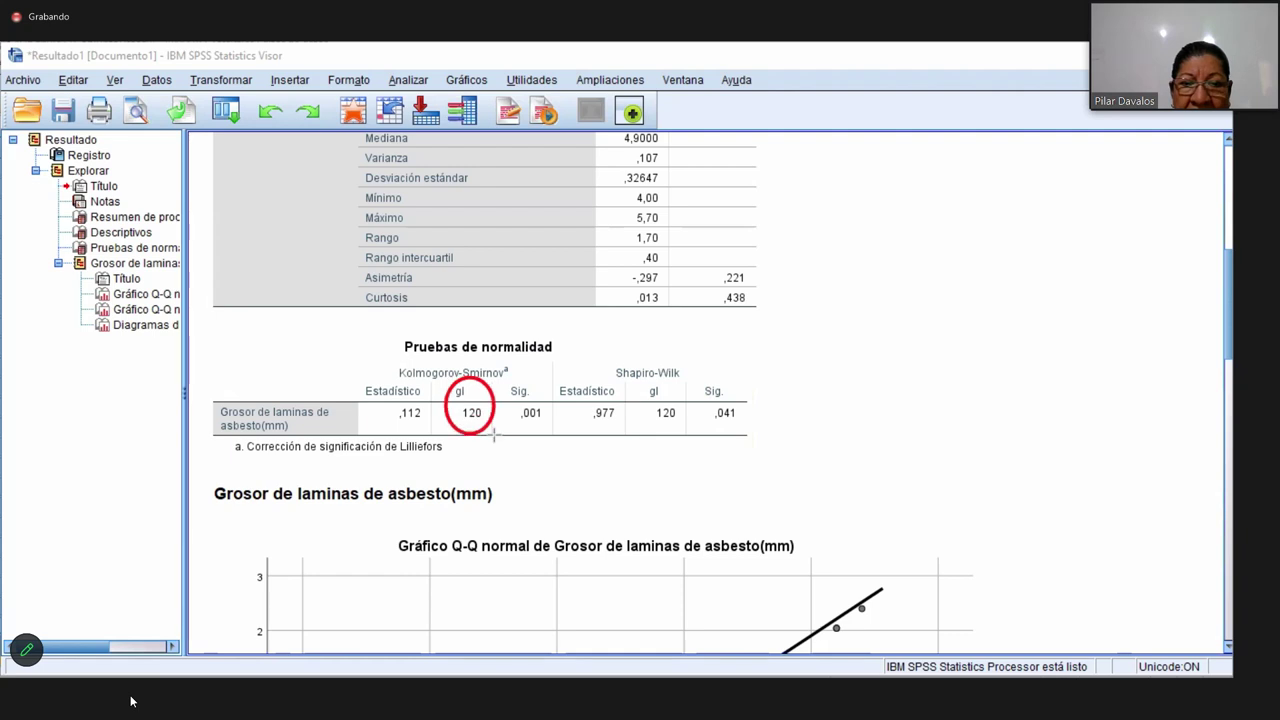
- Mark the Shapiro-Wilk gl value with an ellipse and the Kolmogorov-Smirnov results with a rectangle, and erase the annotations over the table
mouse_move(636, 383)
mouse_down()
mouse_move(672, 396)
mouse_move(640, 425)
mouse_move(645, 384)
mouse_up()
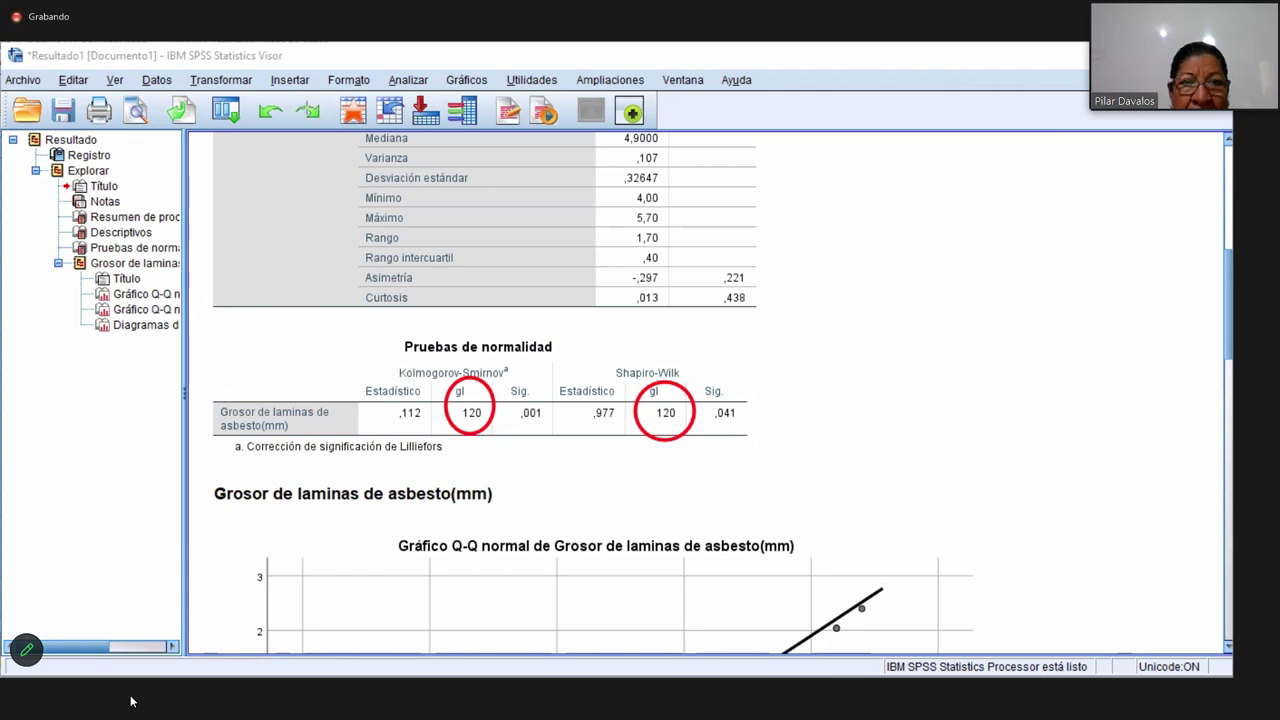
drag(358, 354, 553, 450)
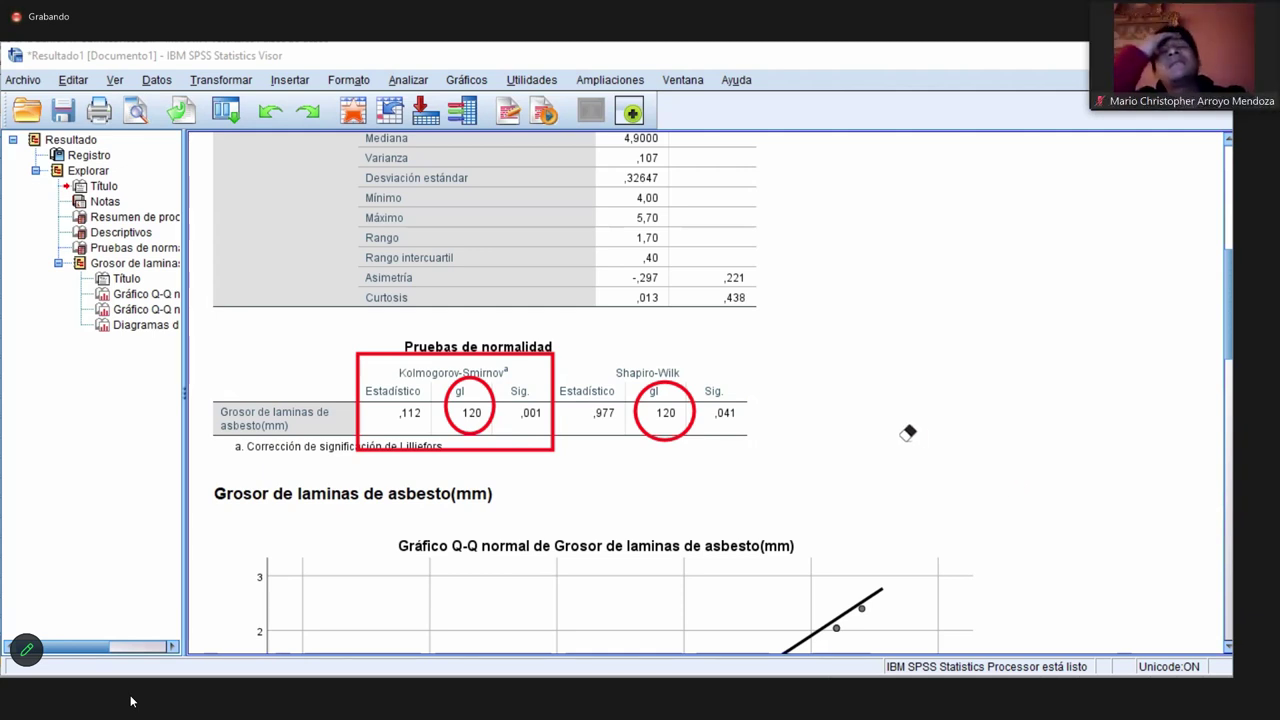
drag(774, 416, 428, 392)
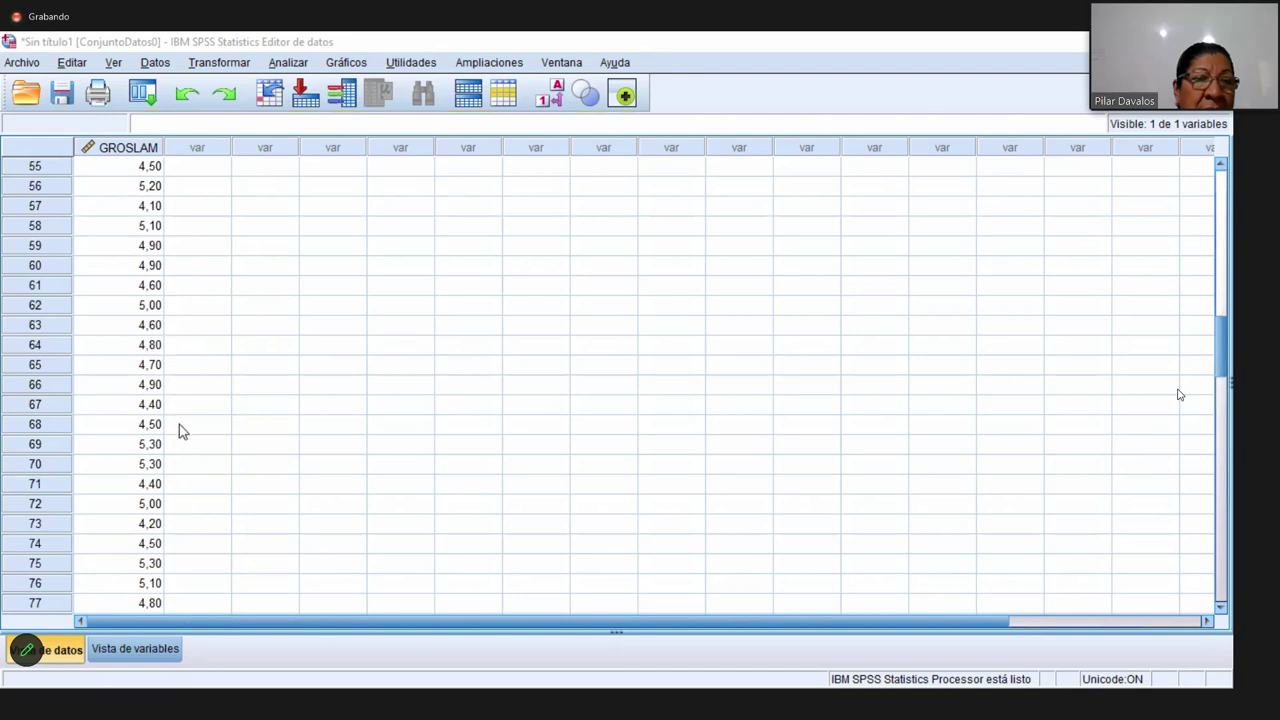
- Search the GROSLAM column of the data editor from case 1 for the minimum thickness, and select the value 4,00 in case 100
click(160, 524)
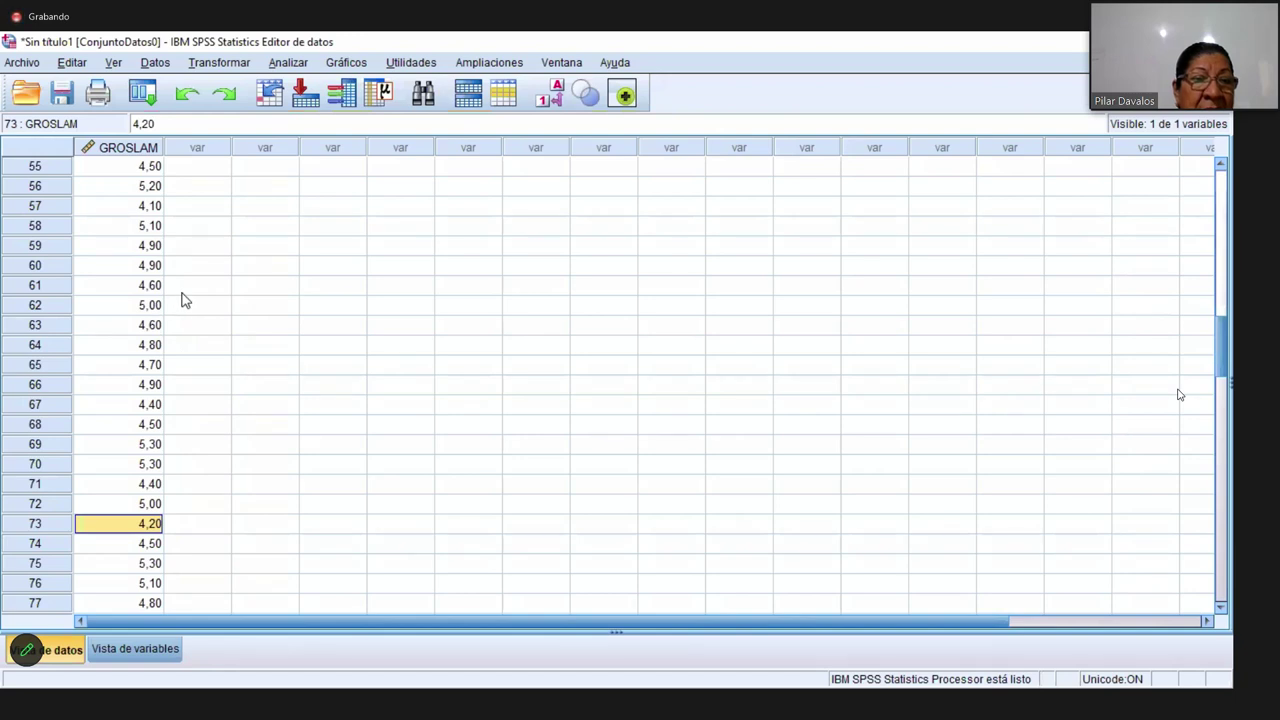
scroll(183, 300, up, 18)
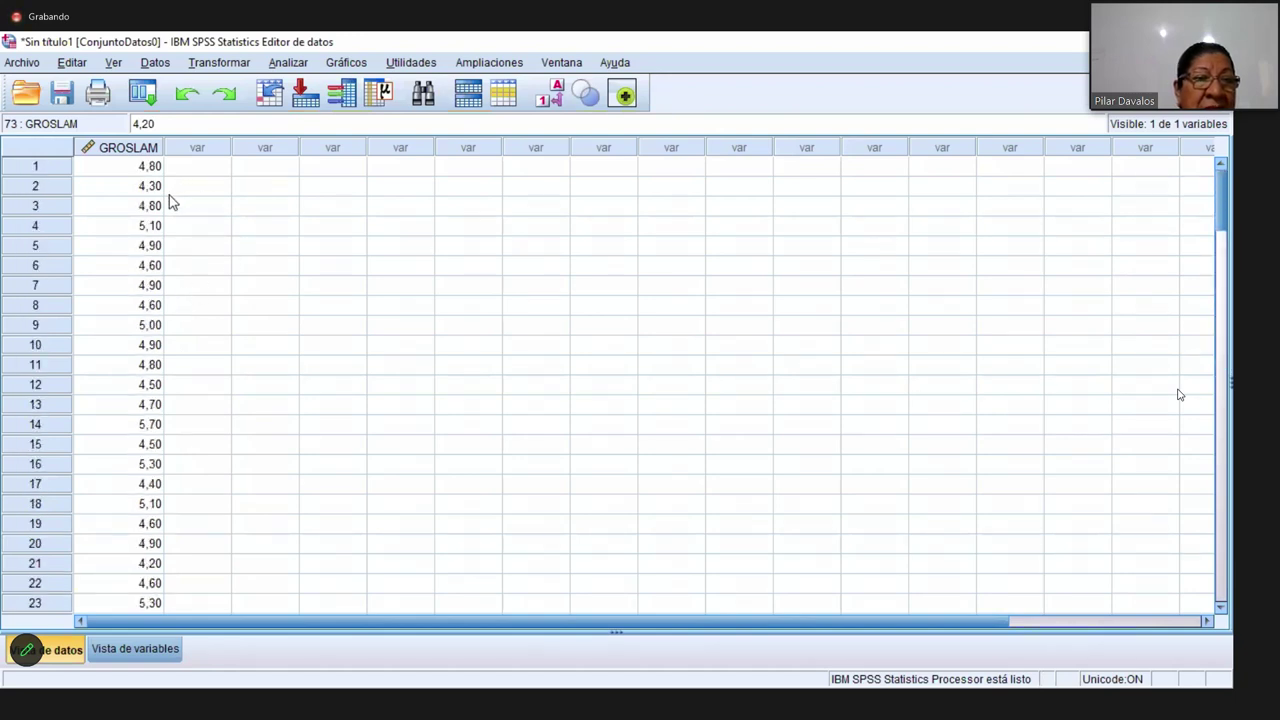
scroll(169, 224, down, 4)
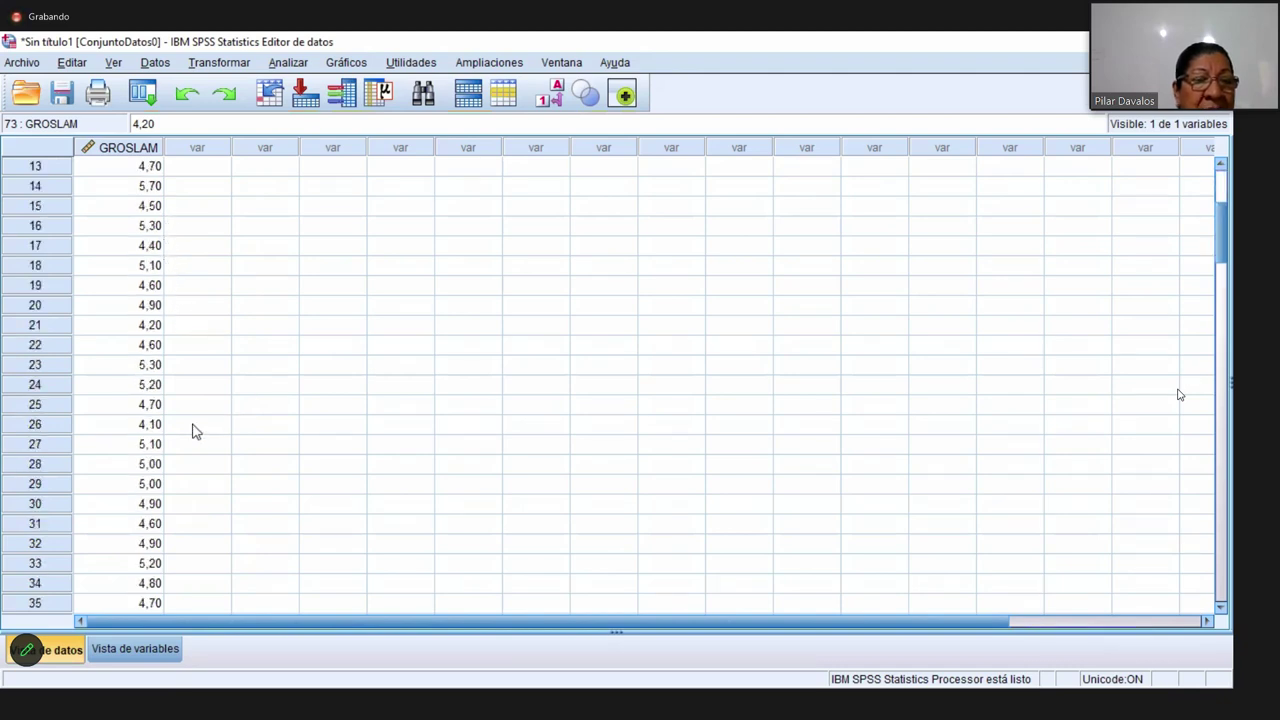
scroll(188, 436, down, 4)
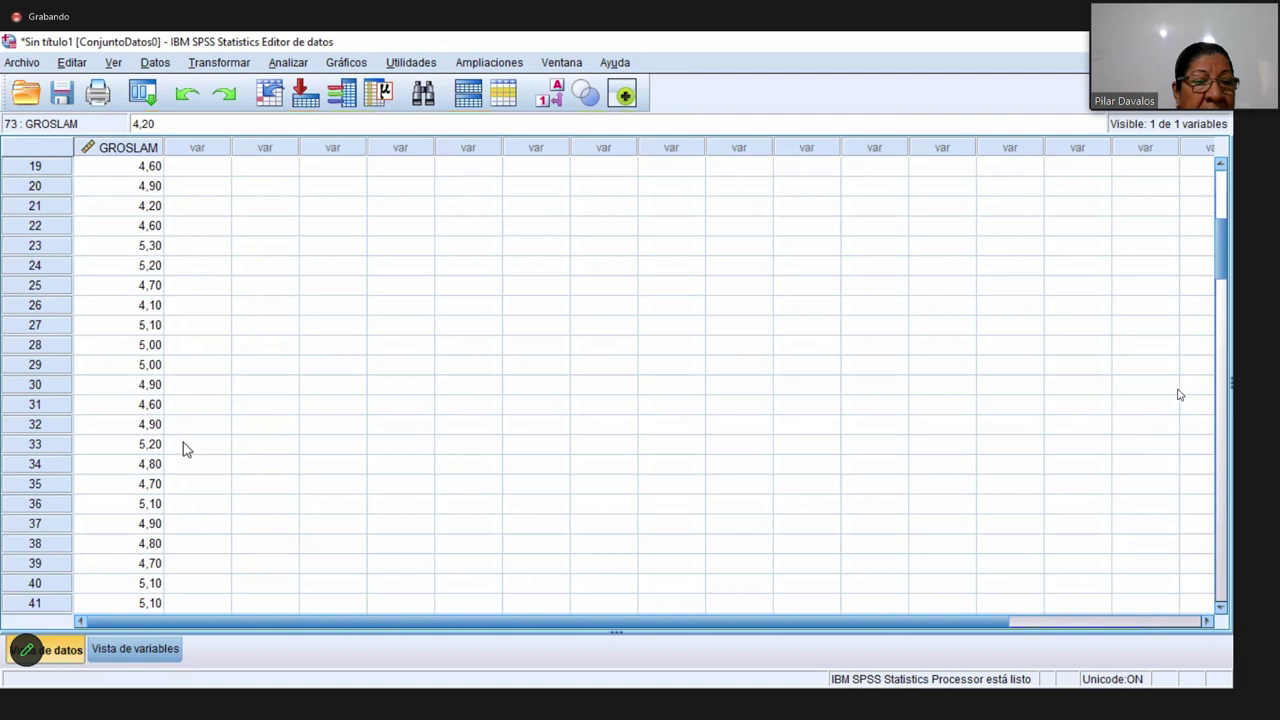
scroll(185, 452, down, 5)
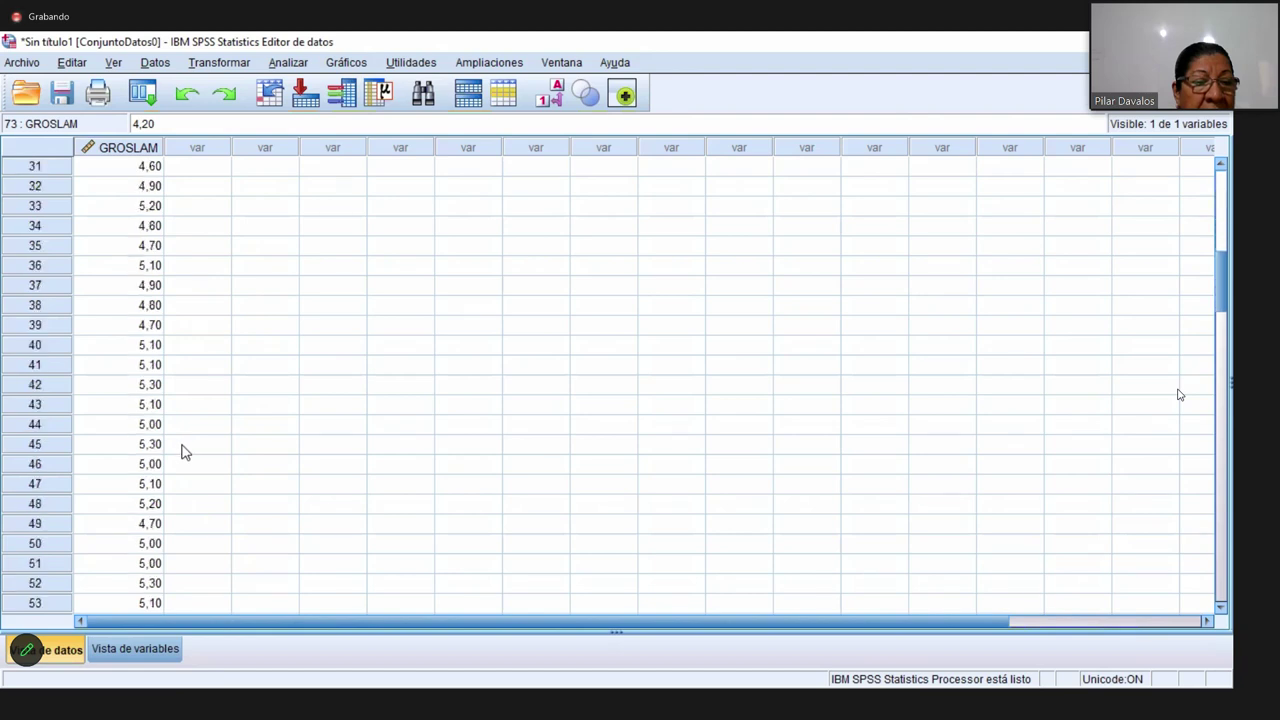
scroll(188, 456, down, 2)
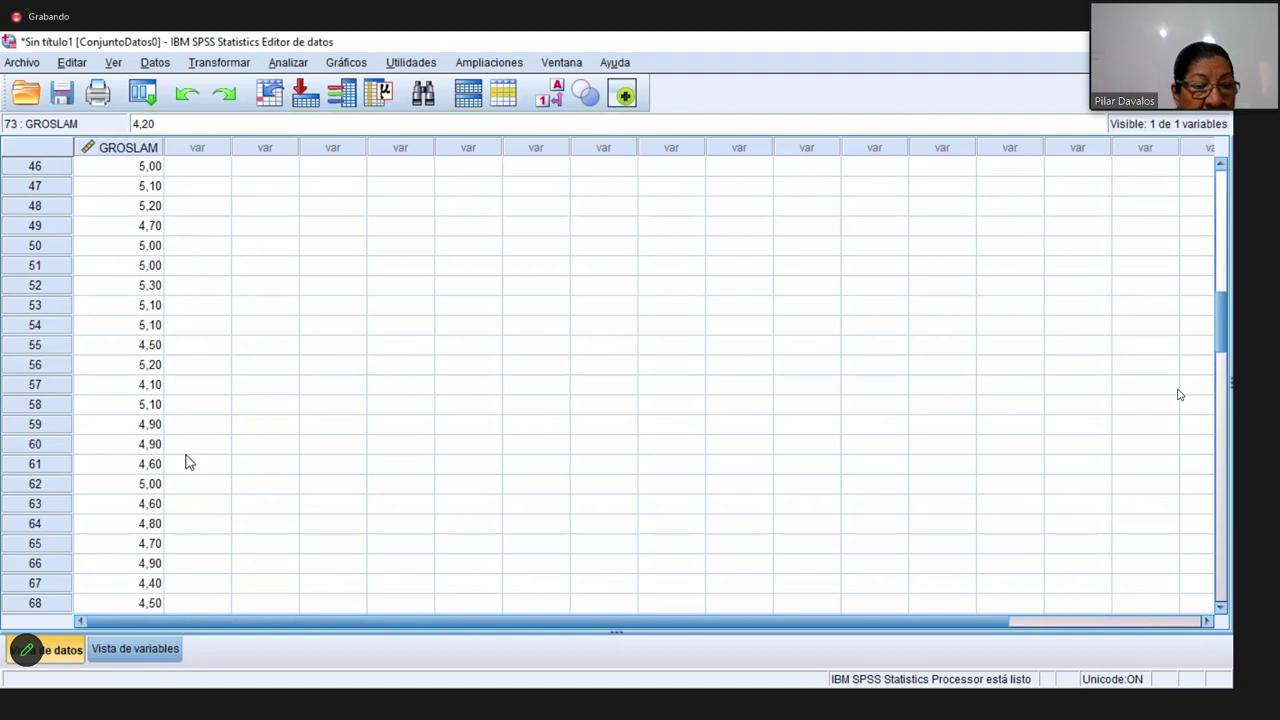
scroll(188, 460, down, 3)
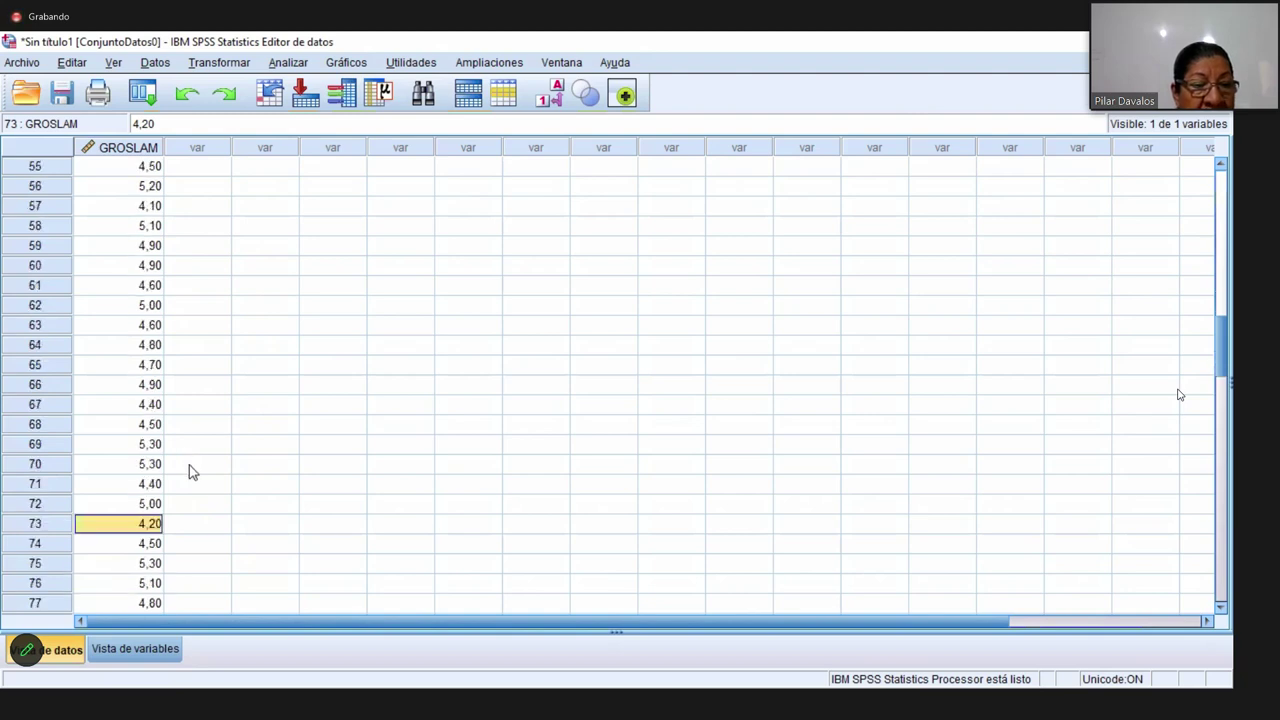
scroll(189, 465, down, 2)
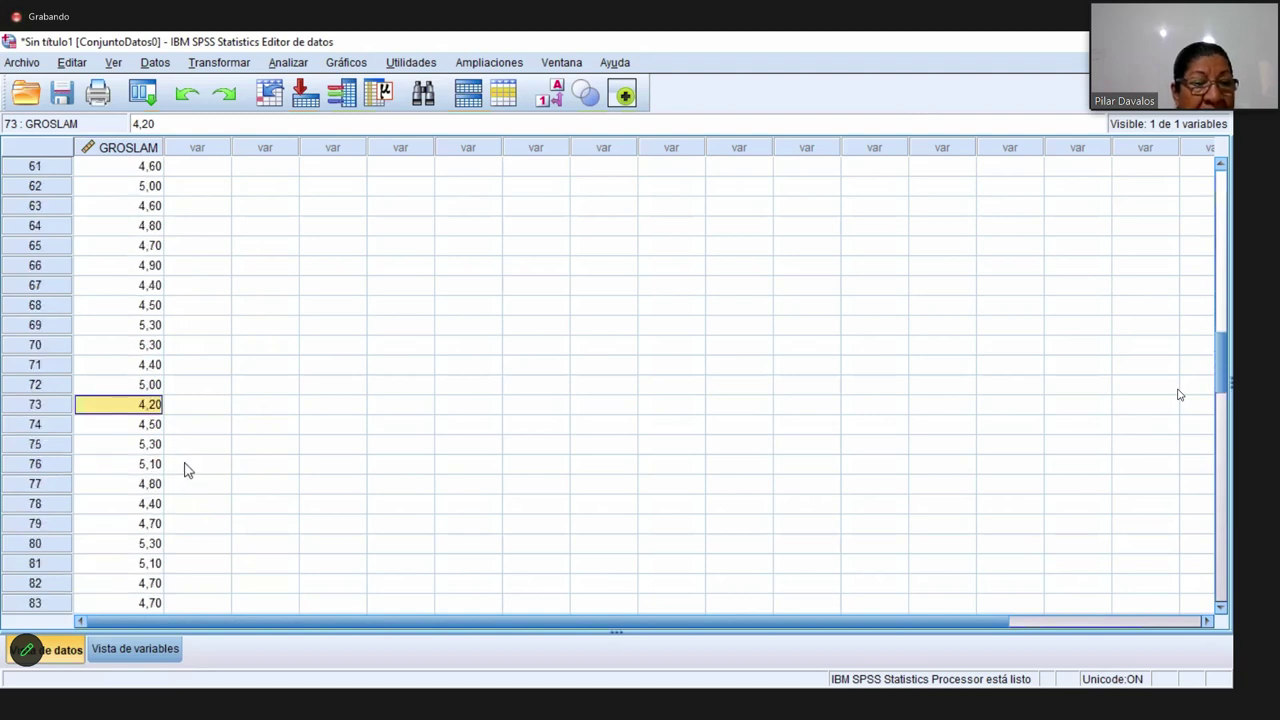
click(155, 450)
scroll(202, 458, down, 2)
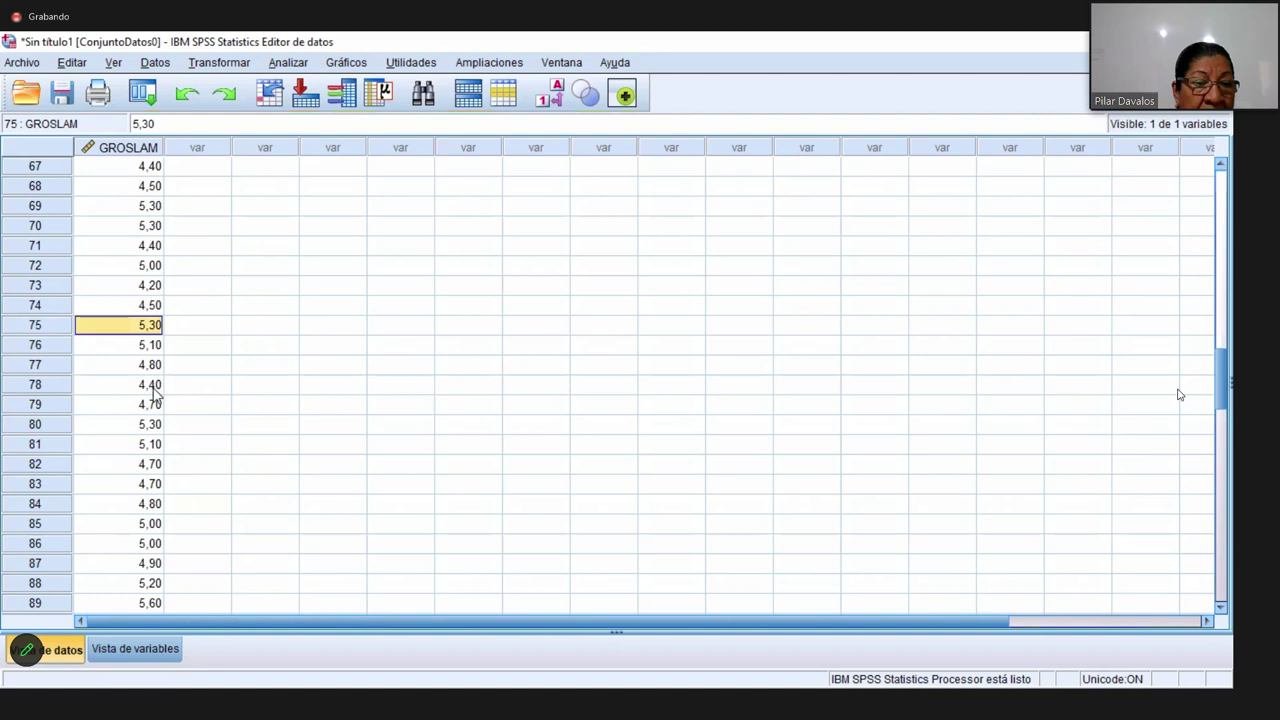
scroll(152, 410, down, 1)
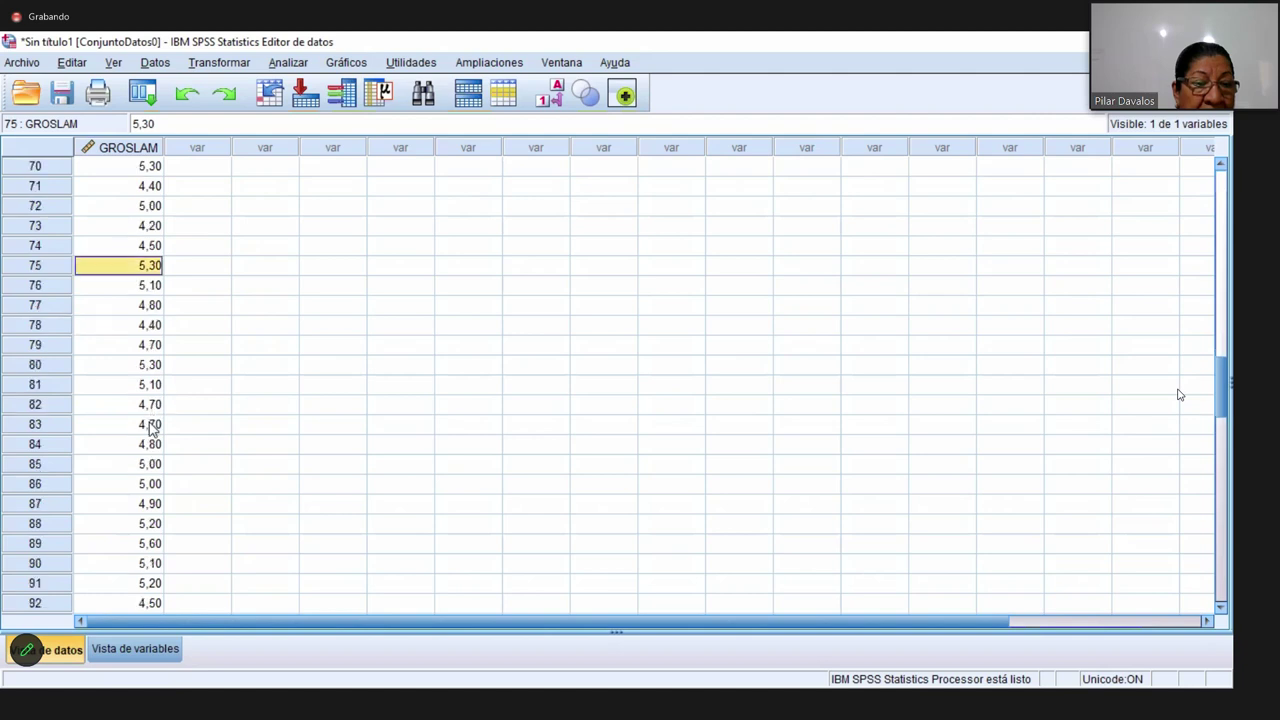
click(150, 549)
scroll(213, 505, down, 3)
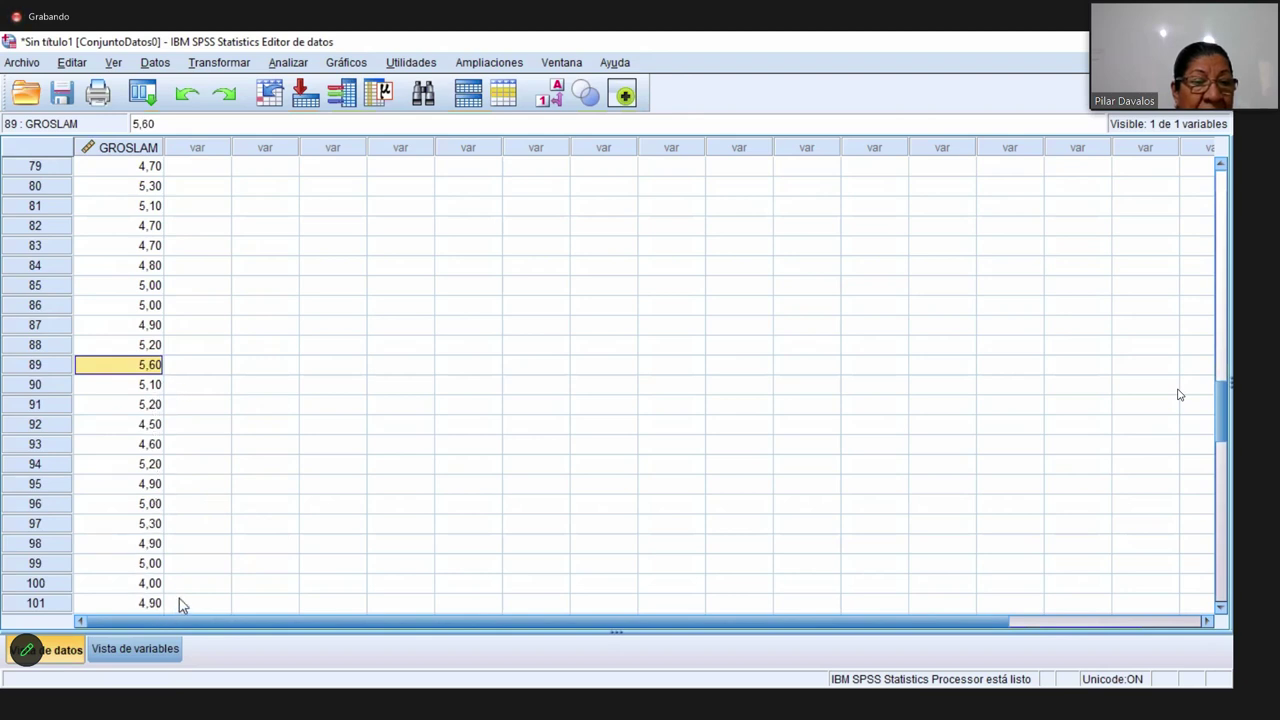
click(150, 585)
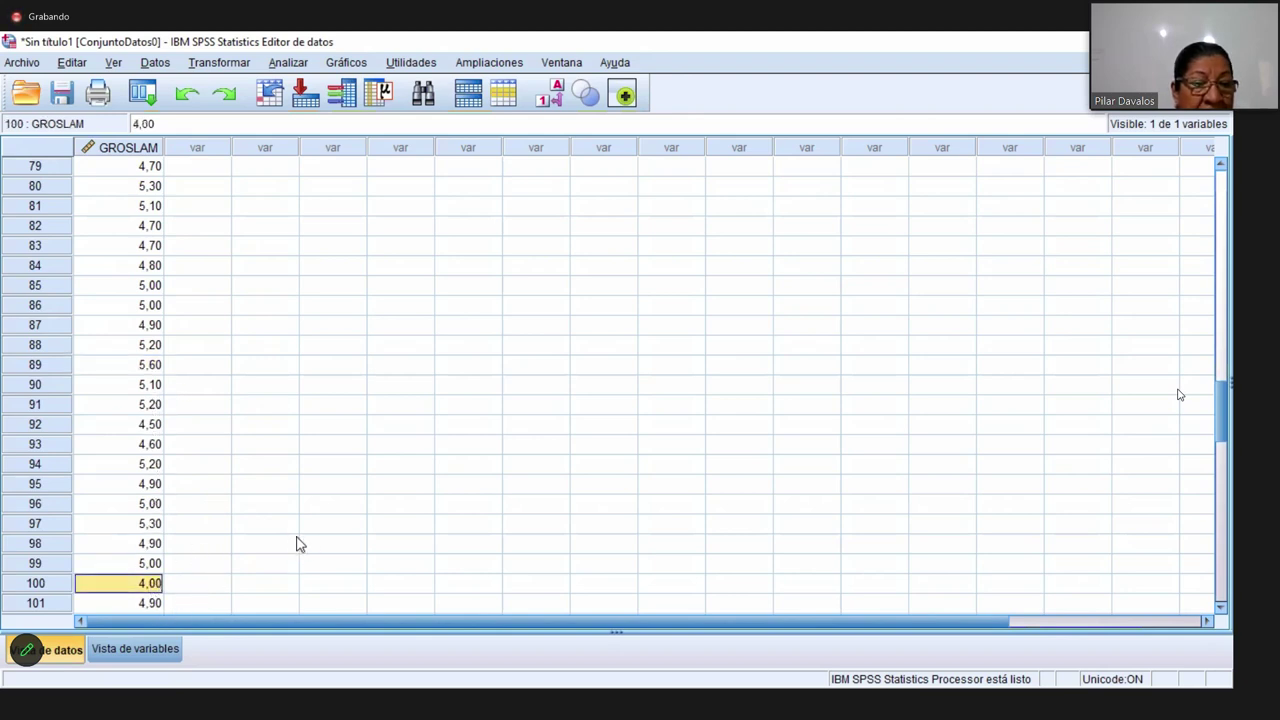
- Check the remaining GROSLAM values down to the last case, and select the maximum thickness of 5,70 in case 14
scroll(199, 507, down, 2)
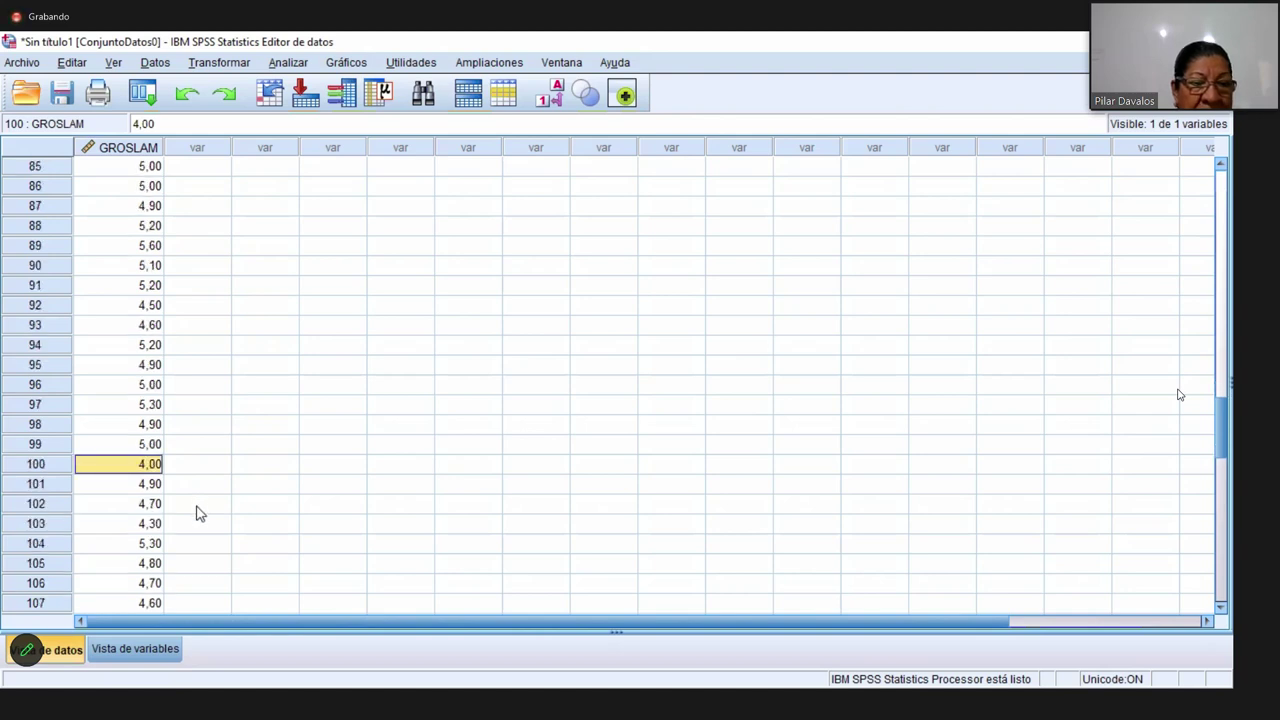
scroll(197, 510, down, 2)
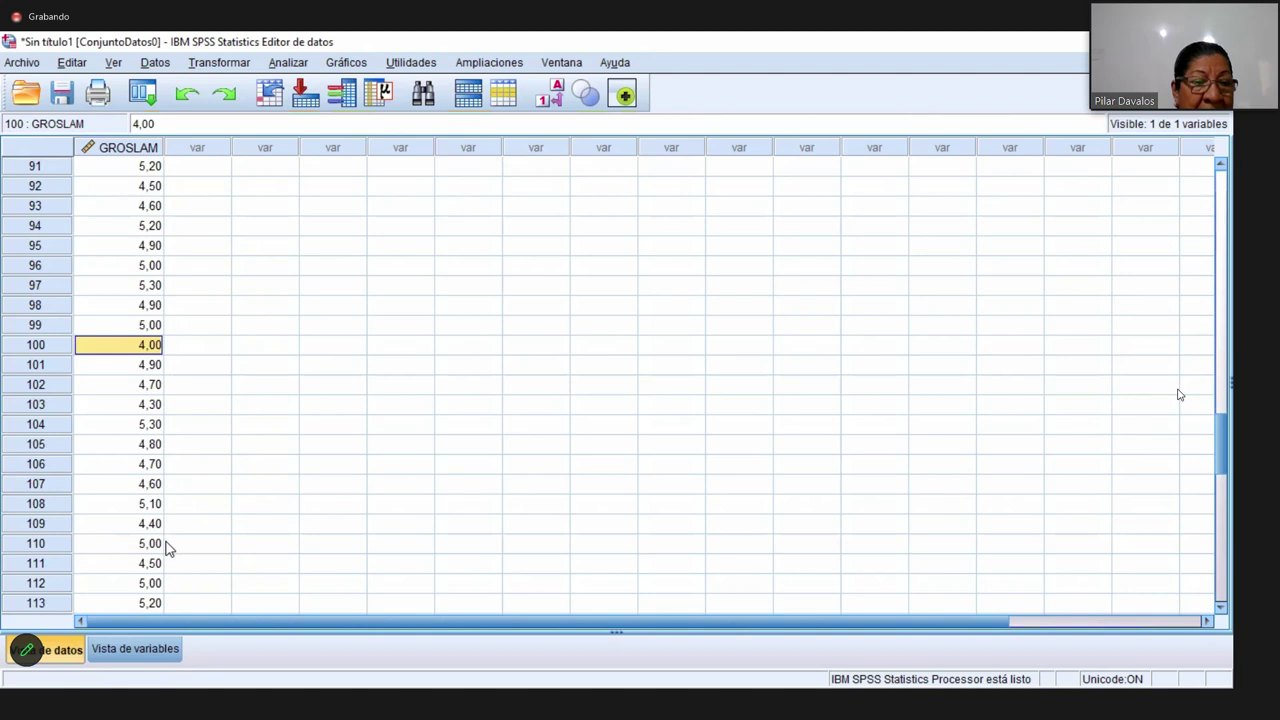
scroll(163, 563, down, 3)
scroll(160, 560, down, 1)
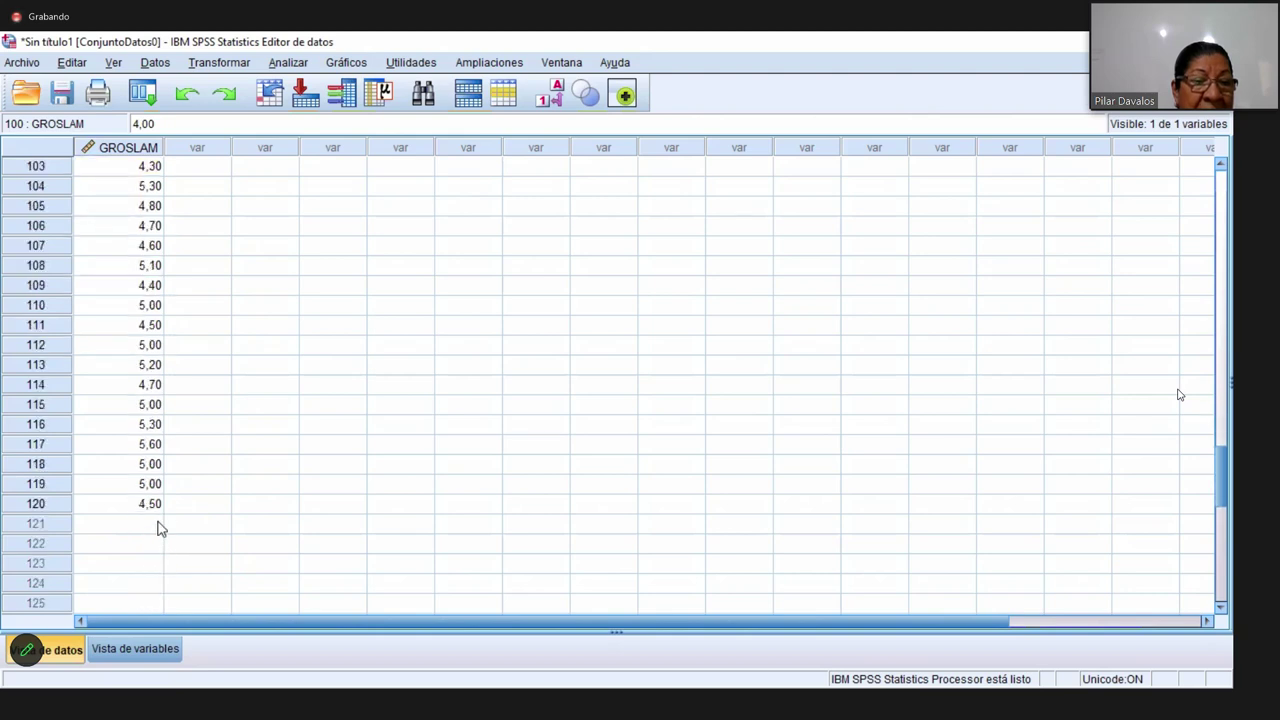
scroll(300, 307, up, 3)
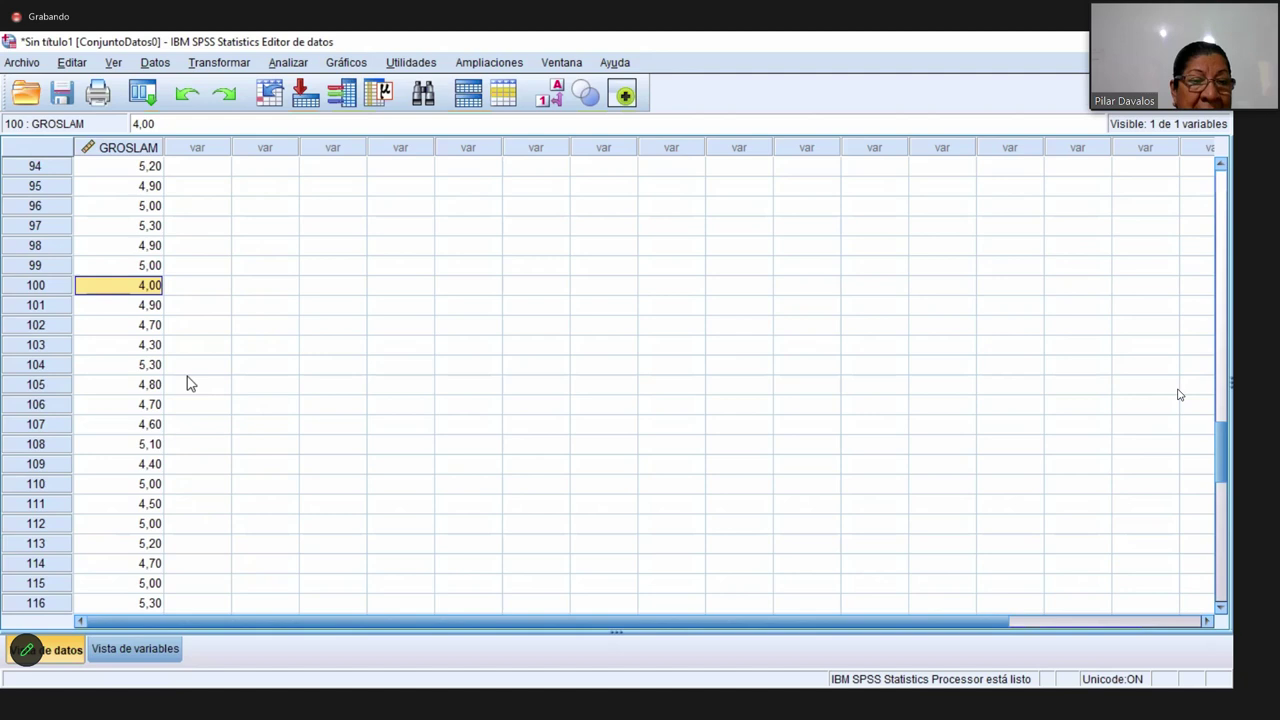
scroll(169, 300, up, 3)
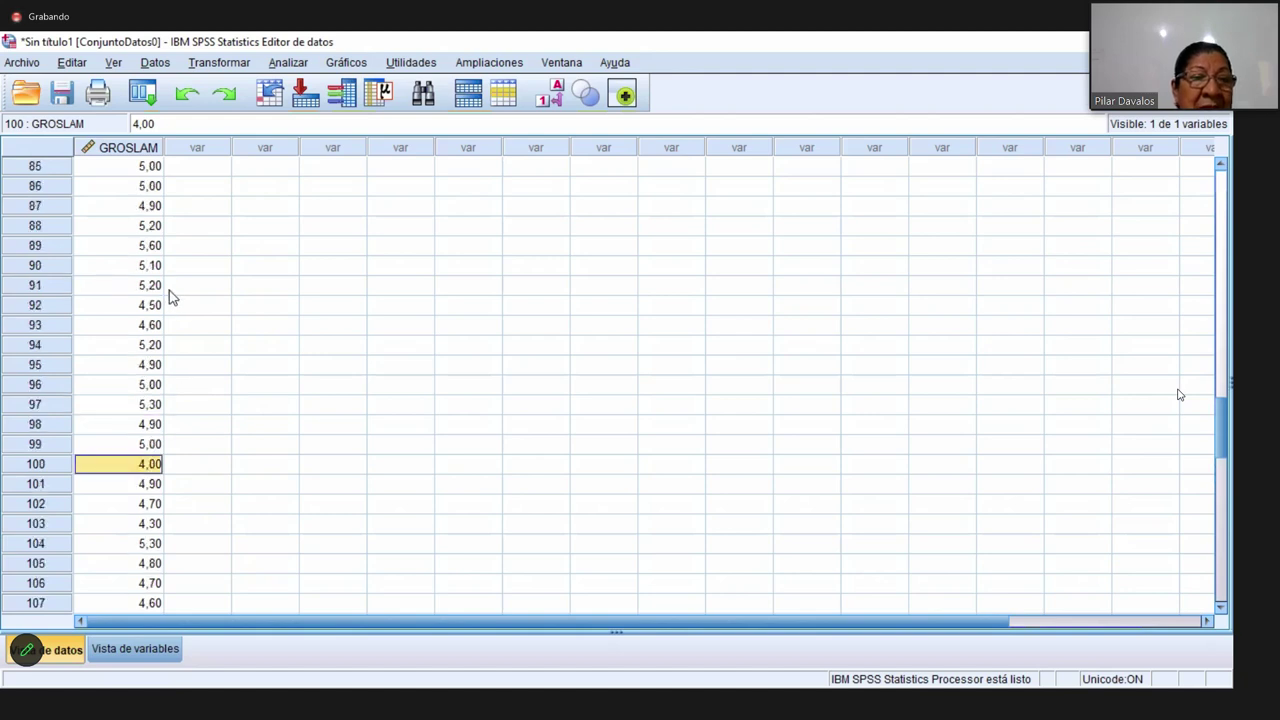
scroll(169, 297, up, 18)
scroll(169, 308, up, 10)
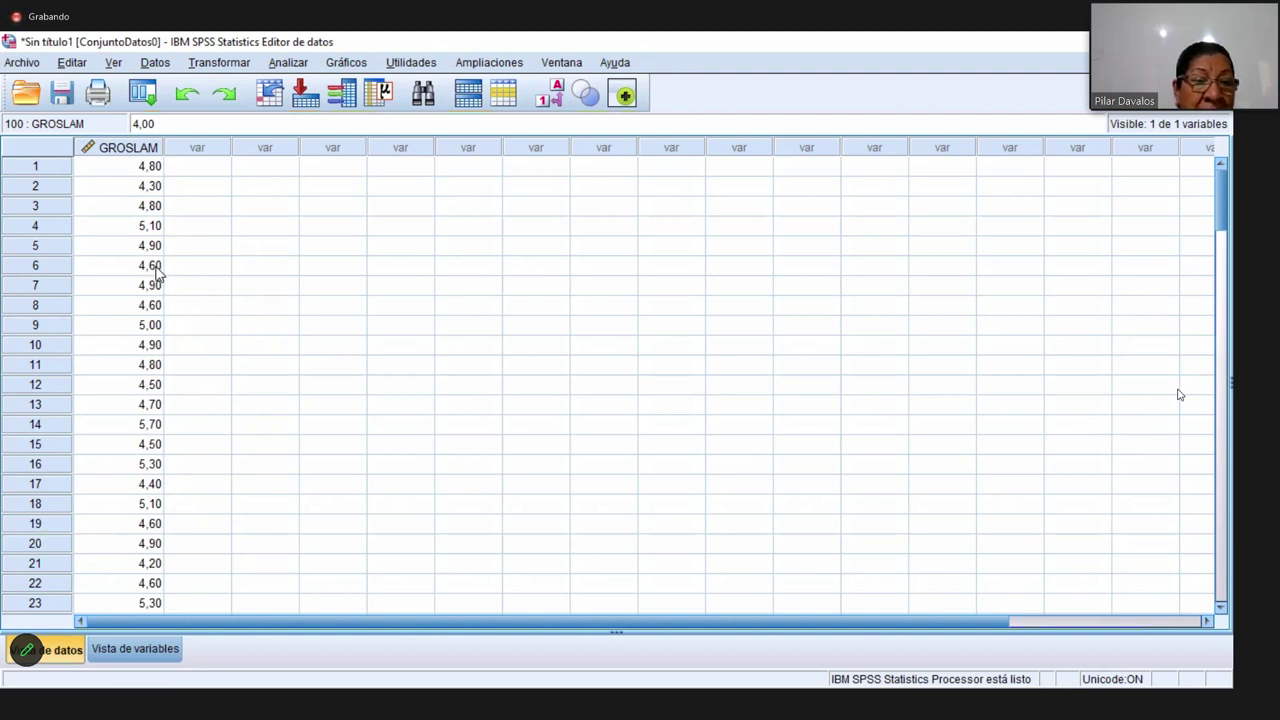
click(163, 426)
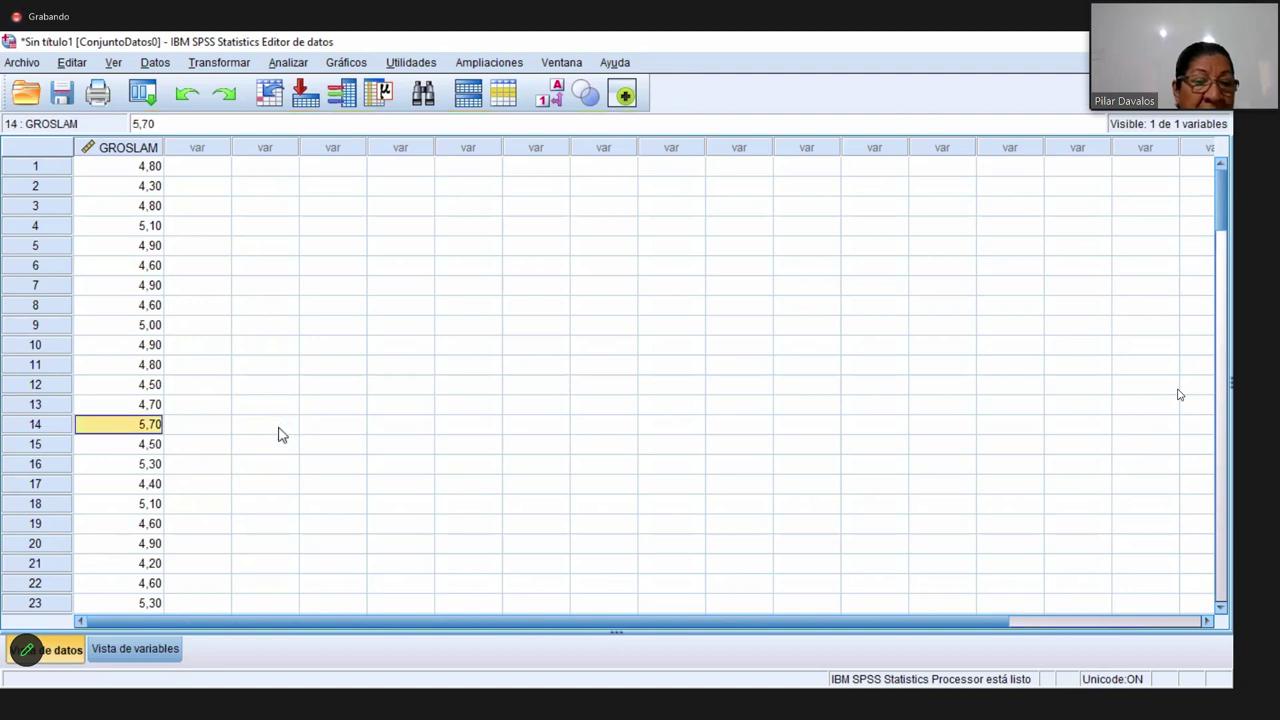
- Review the whole GROSLAM column from the first to the last case, and examine the thickness values in cases 88 to 110
scroll(280, 434, down, 5)
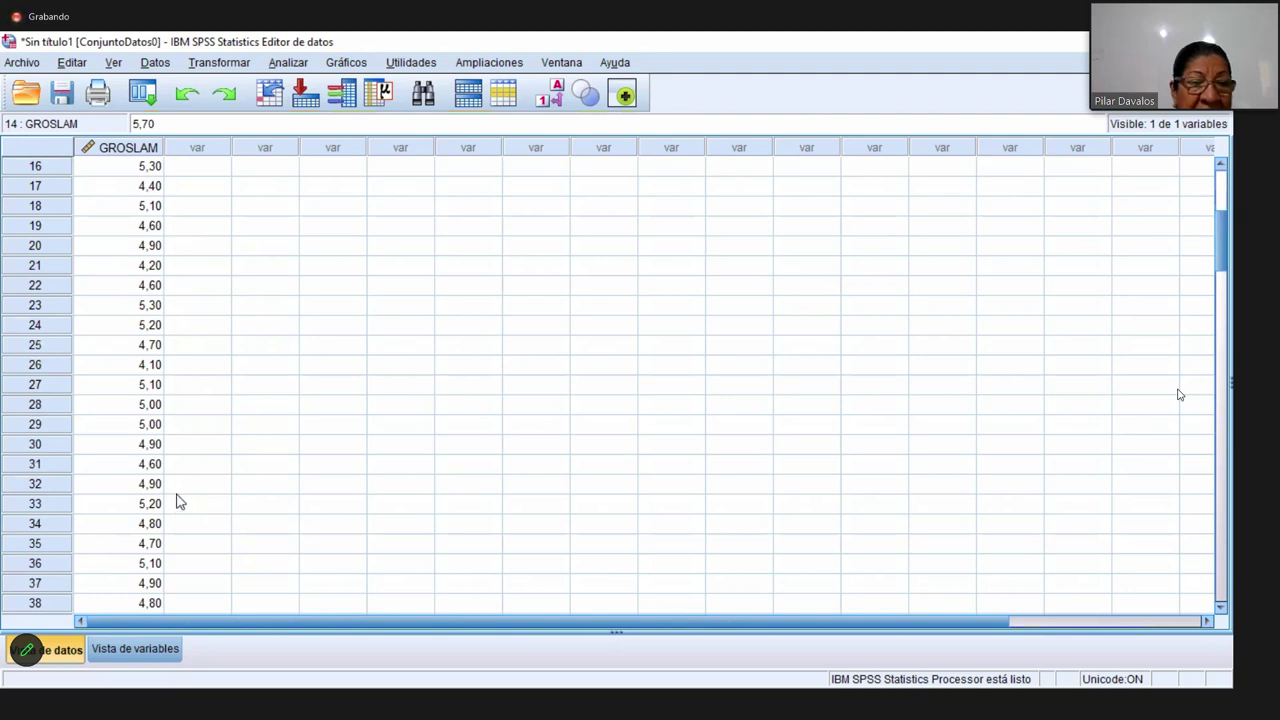
scroll(197, 505, down, 7)
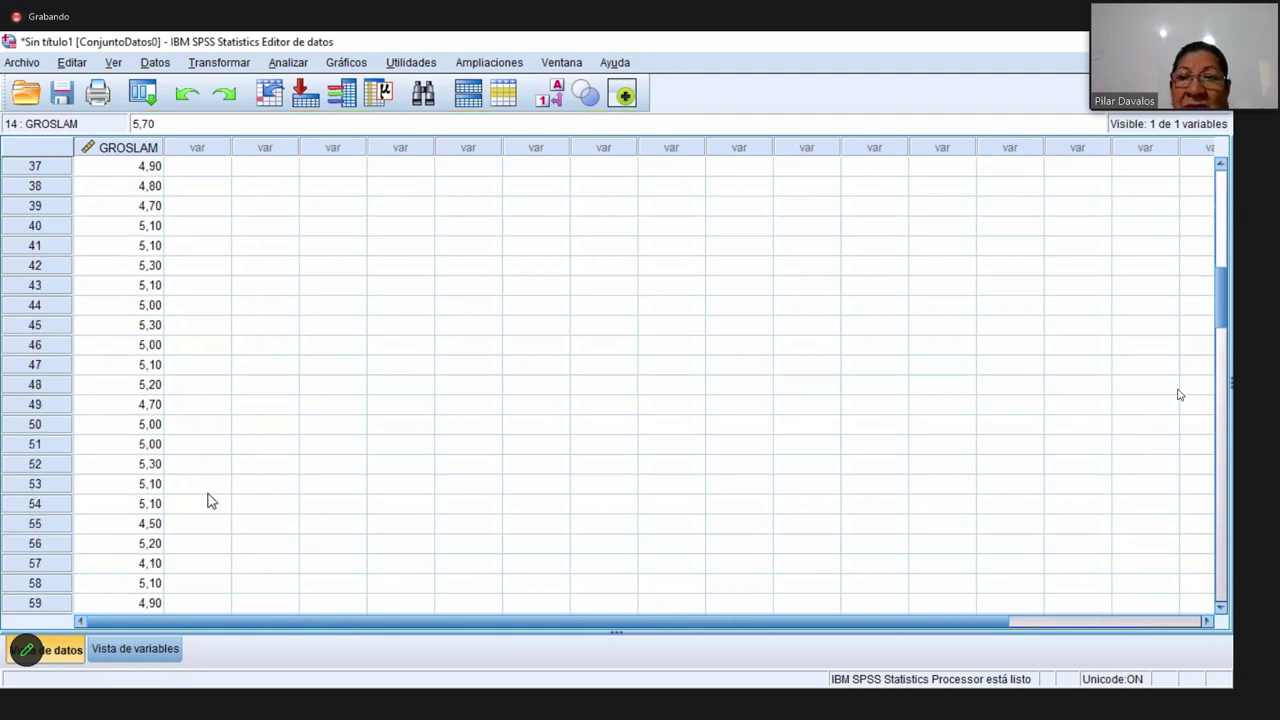
scroll(210, 500, down, 20)
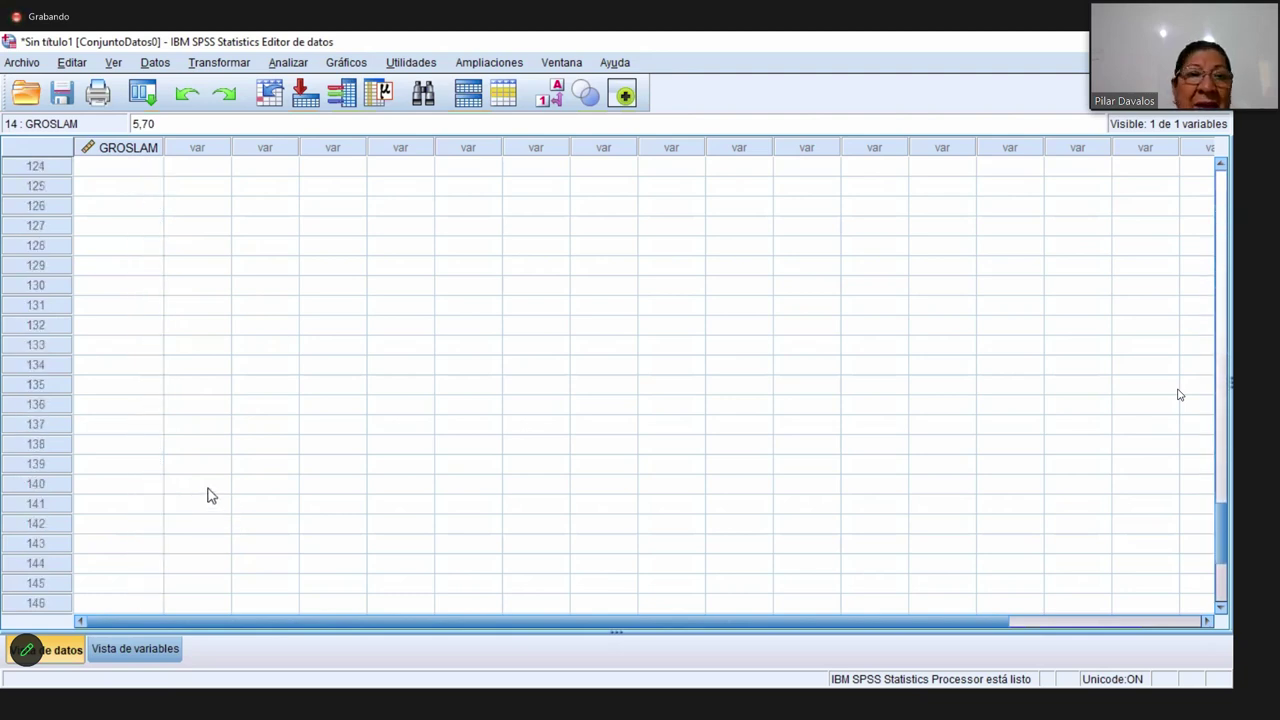
scroll(209, 488, up, 20)
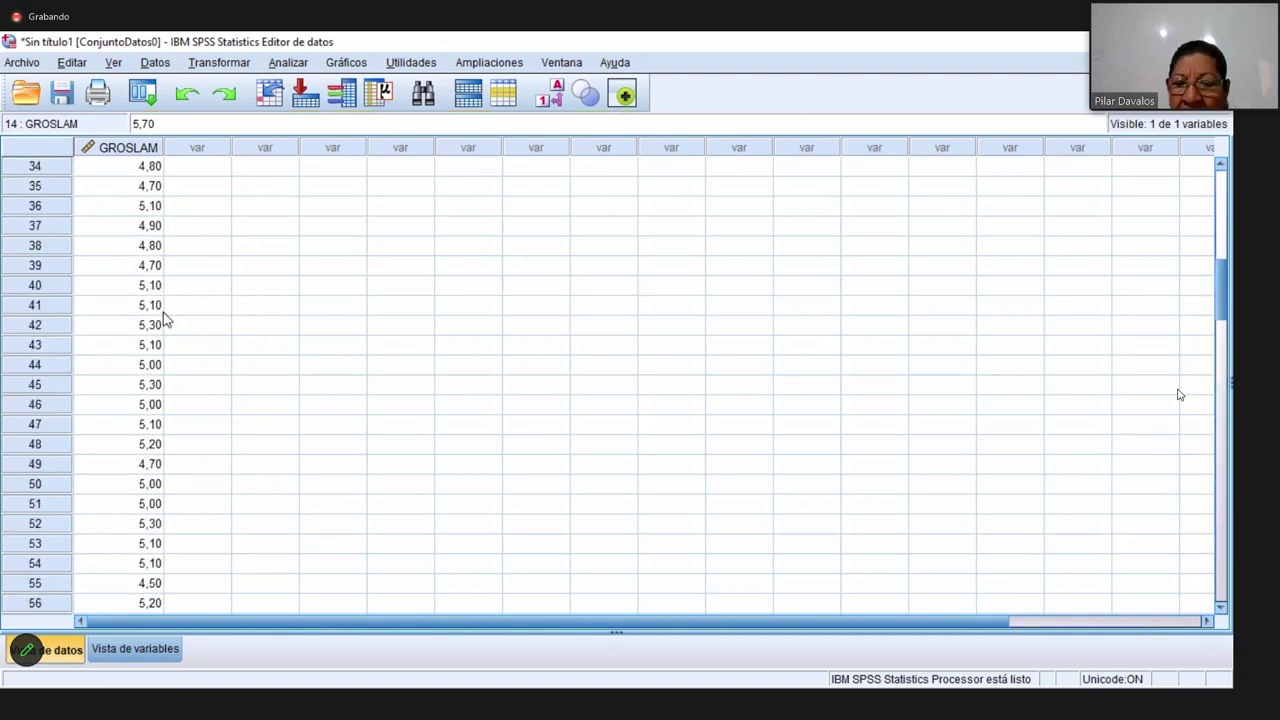
scroll(186, 411, up, 5)
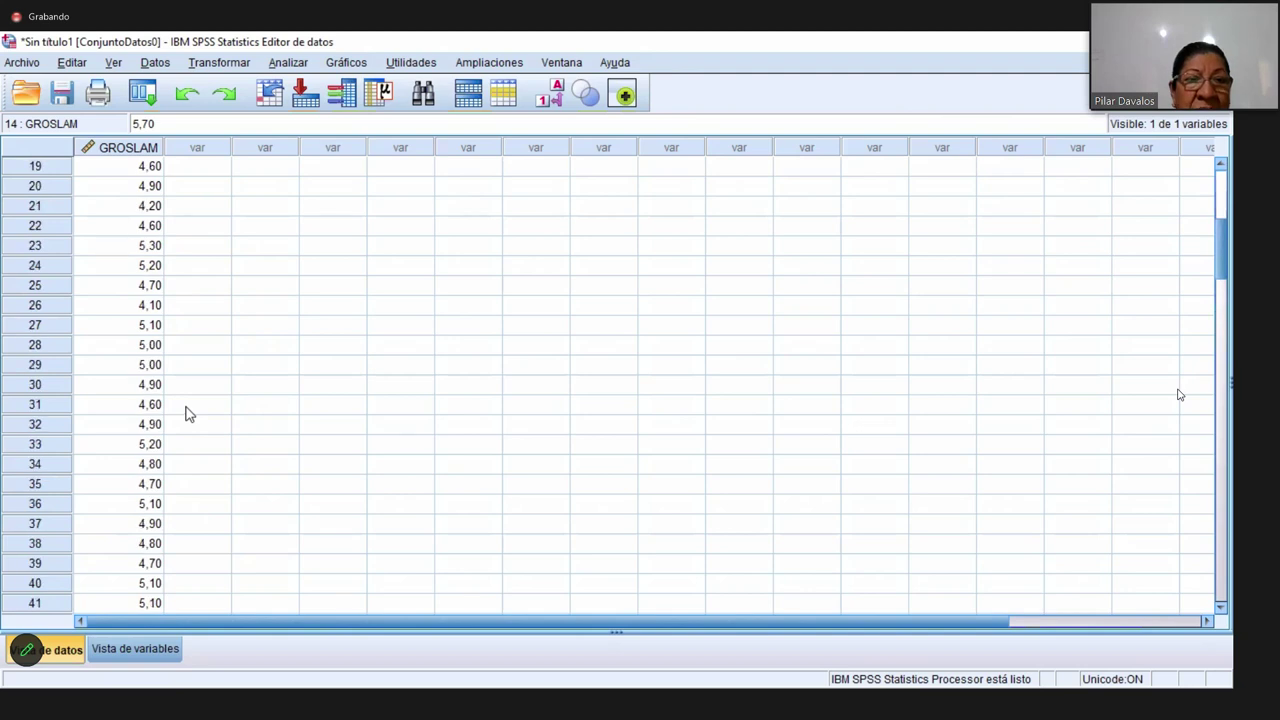
scroll(253, 426, up, 6)
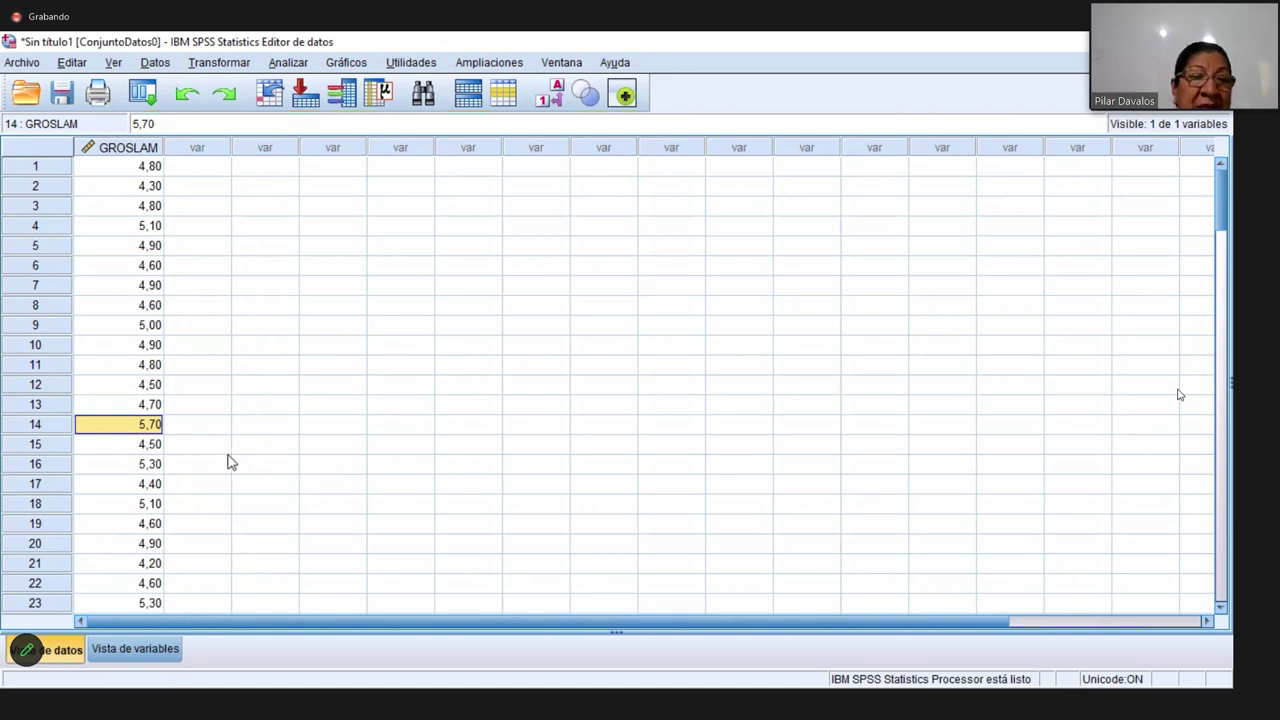
scroll(208, 468, down, 4)
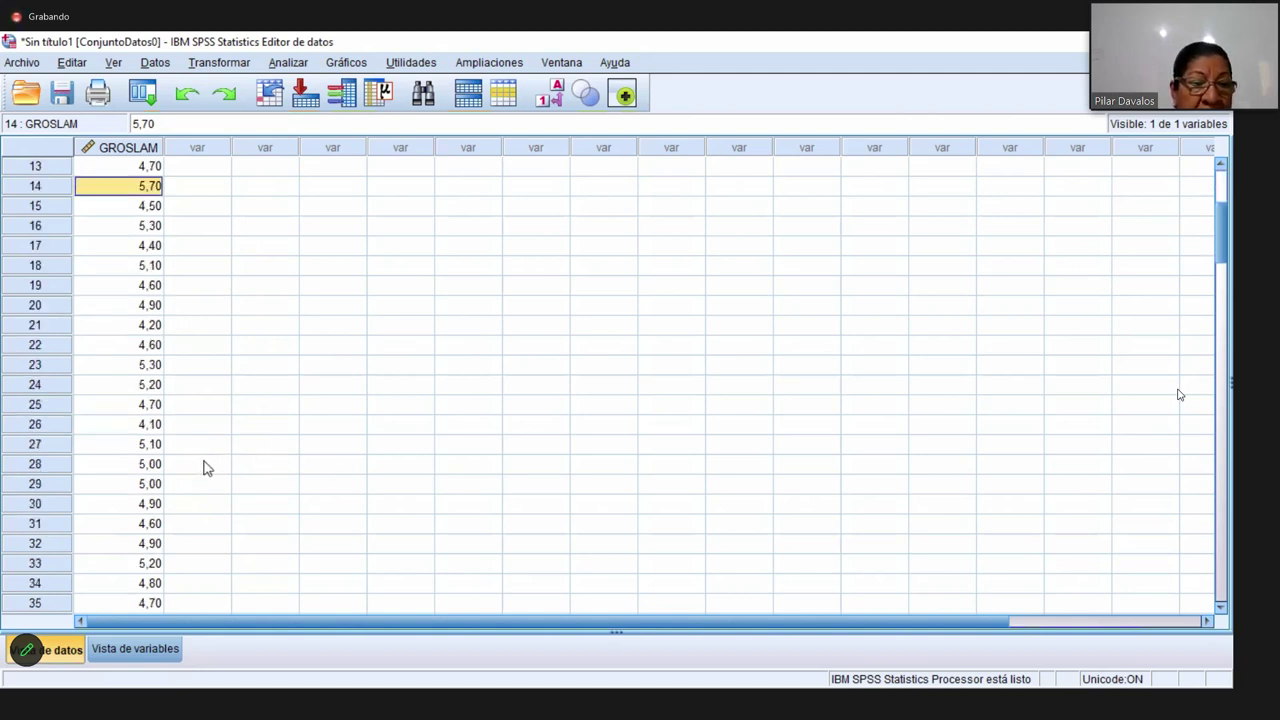
scroll(201, 465, down, 4)
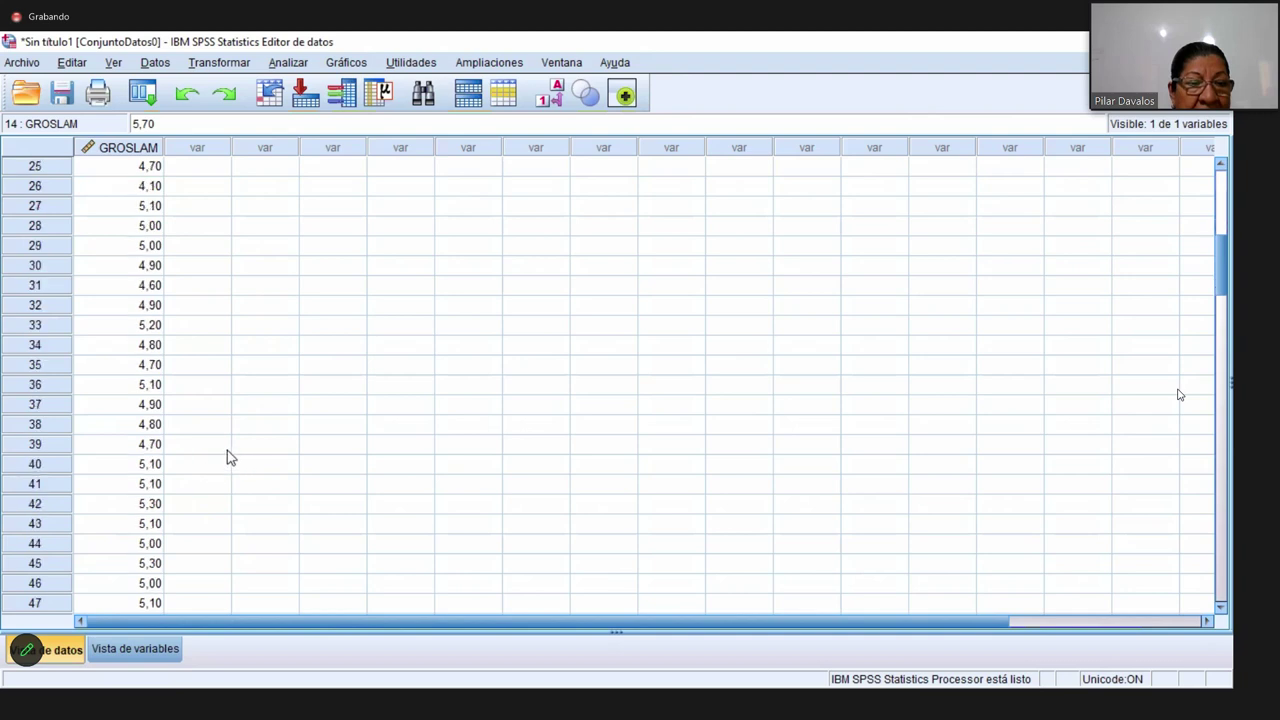
scroll(205, 455, down, 6)
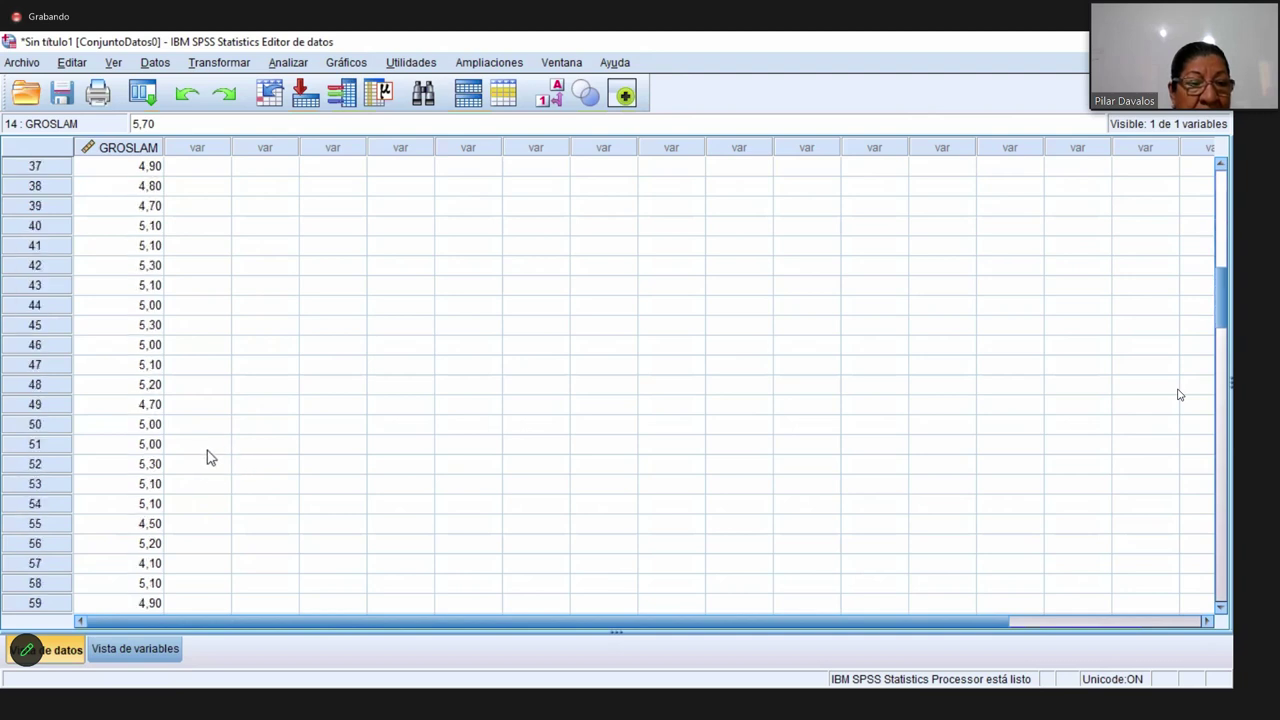
scroll(210, 456, down, 8)
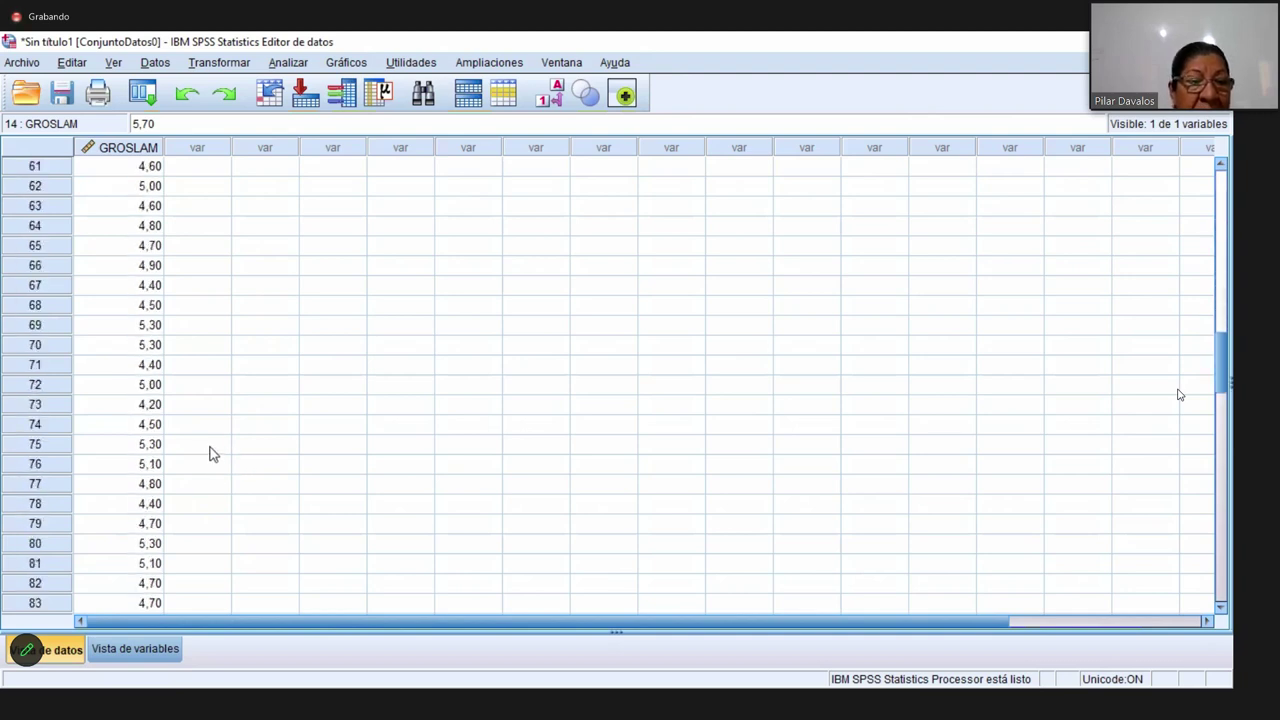
scroll(210, 455, down, 8)
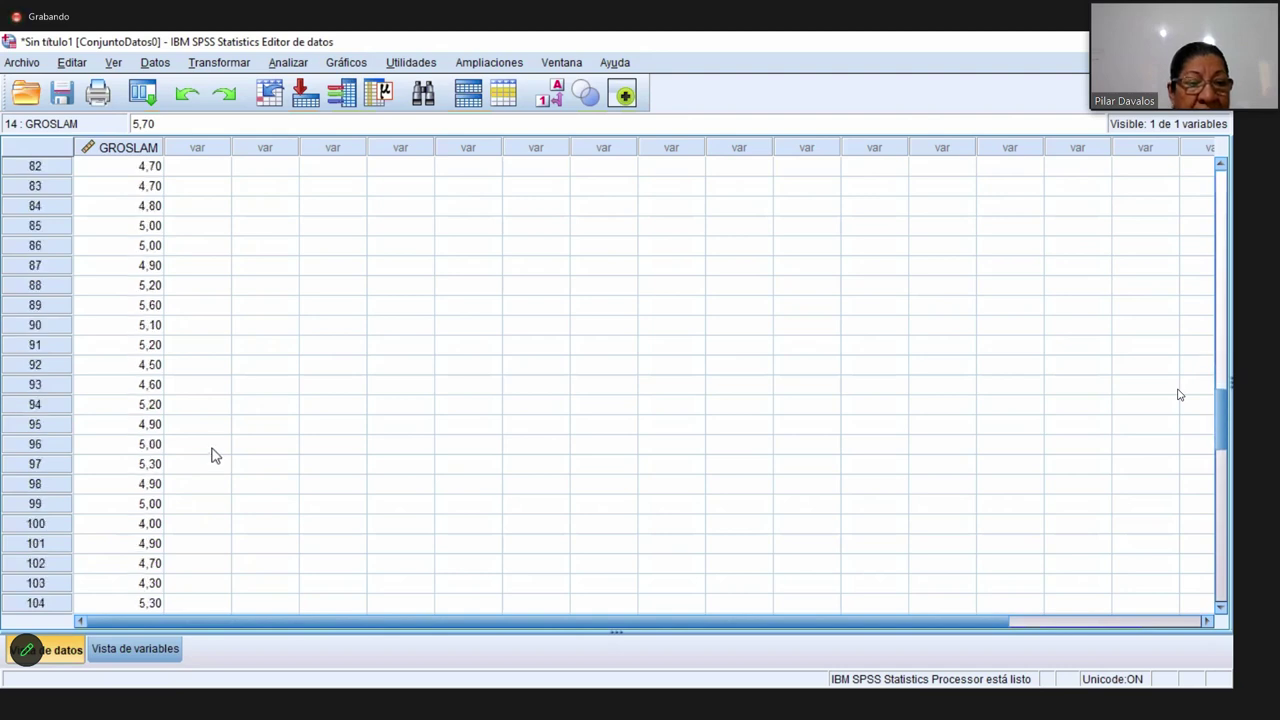
scroll(212, 456, up, 1)
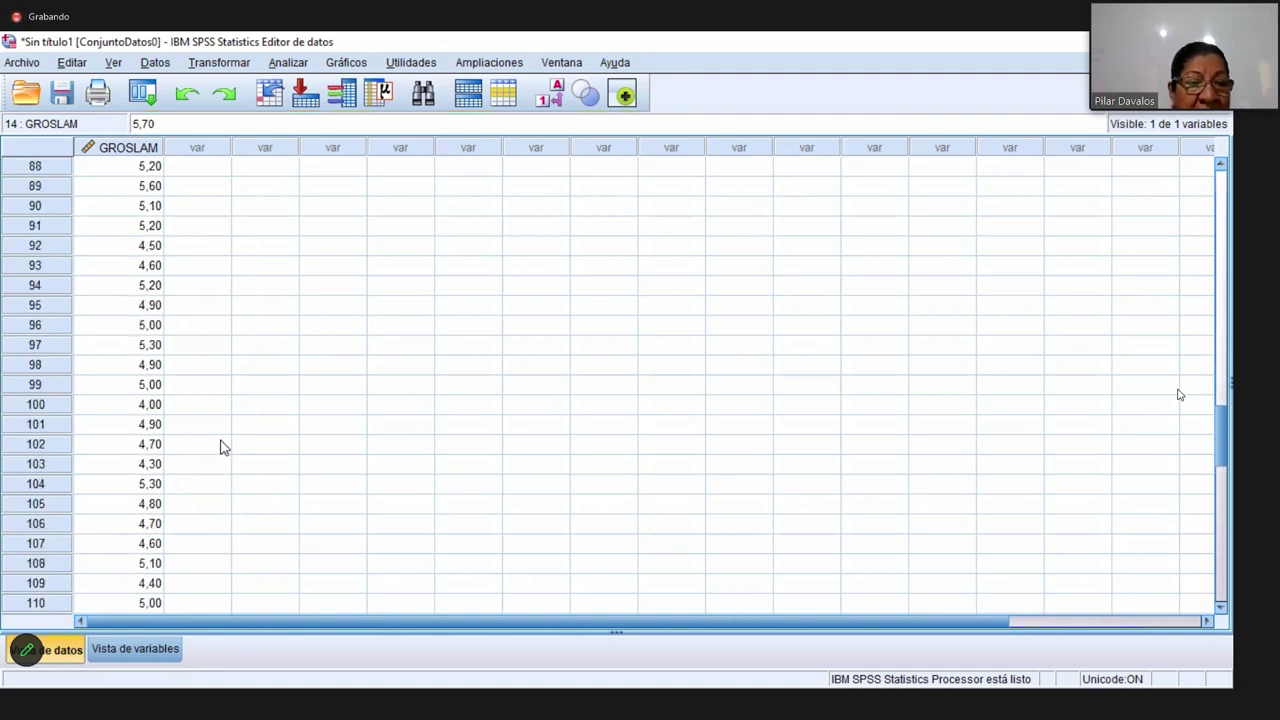
scroll(203, 449, down, 1)
scroll(203, 449, up, 1)
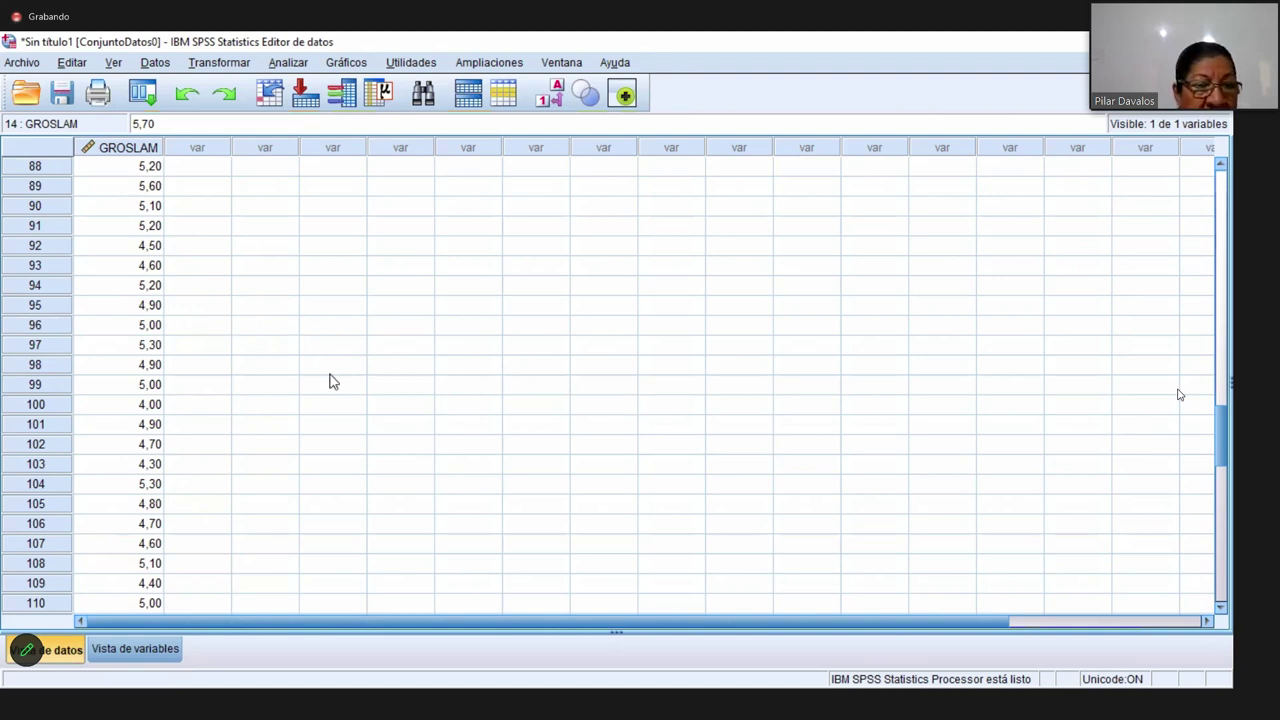
- Replace the maximum GROSLAM thickness in case 14 with the value 5
scroll(197, 364, down, 3)
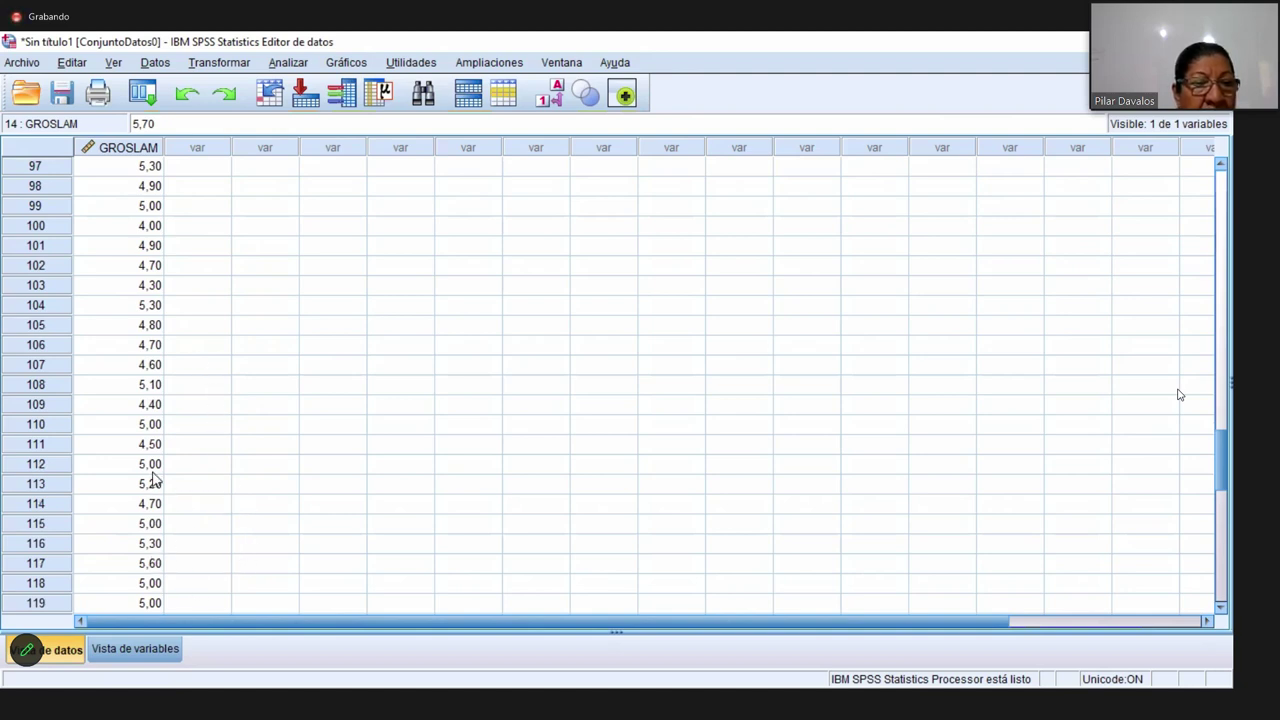
scroll(152, 482, down, 2)
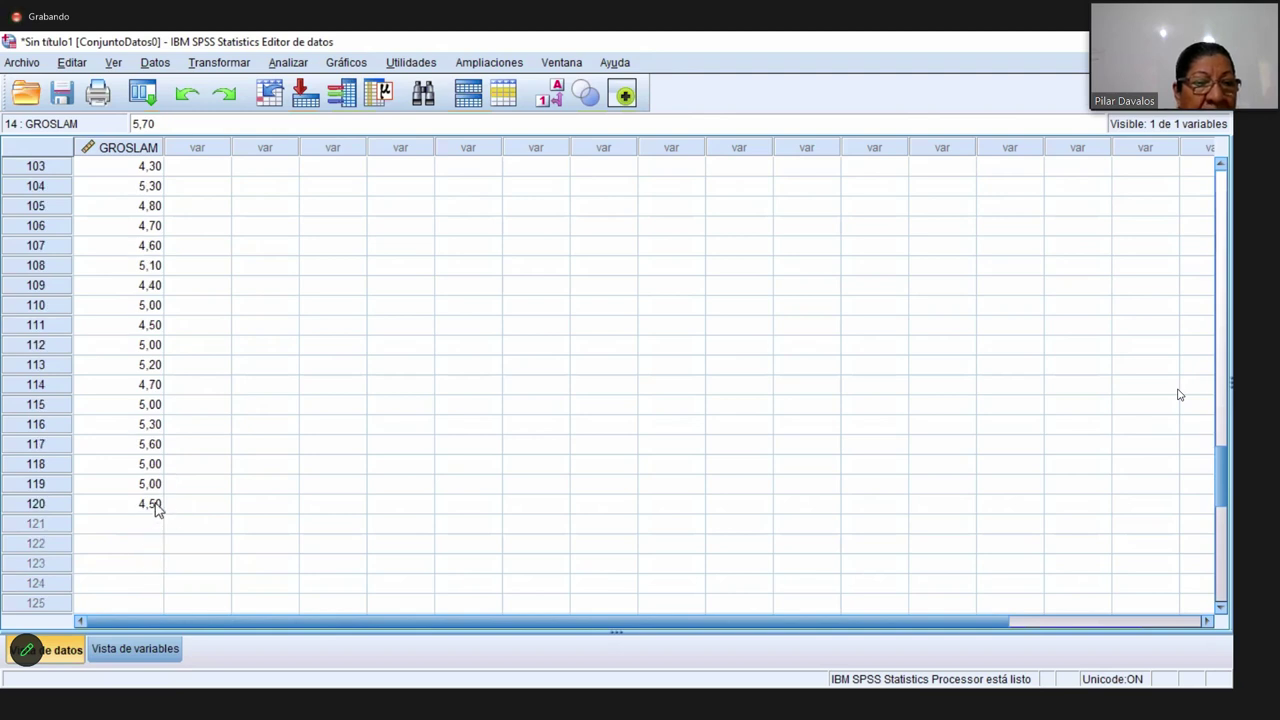
scroll(155, 508, up, 6)
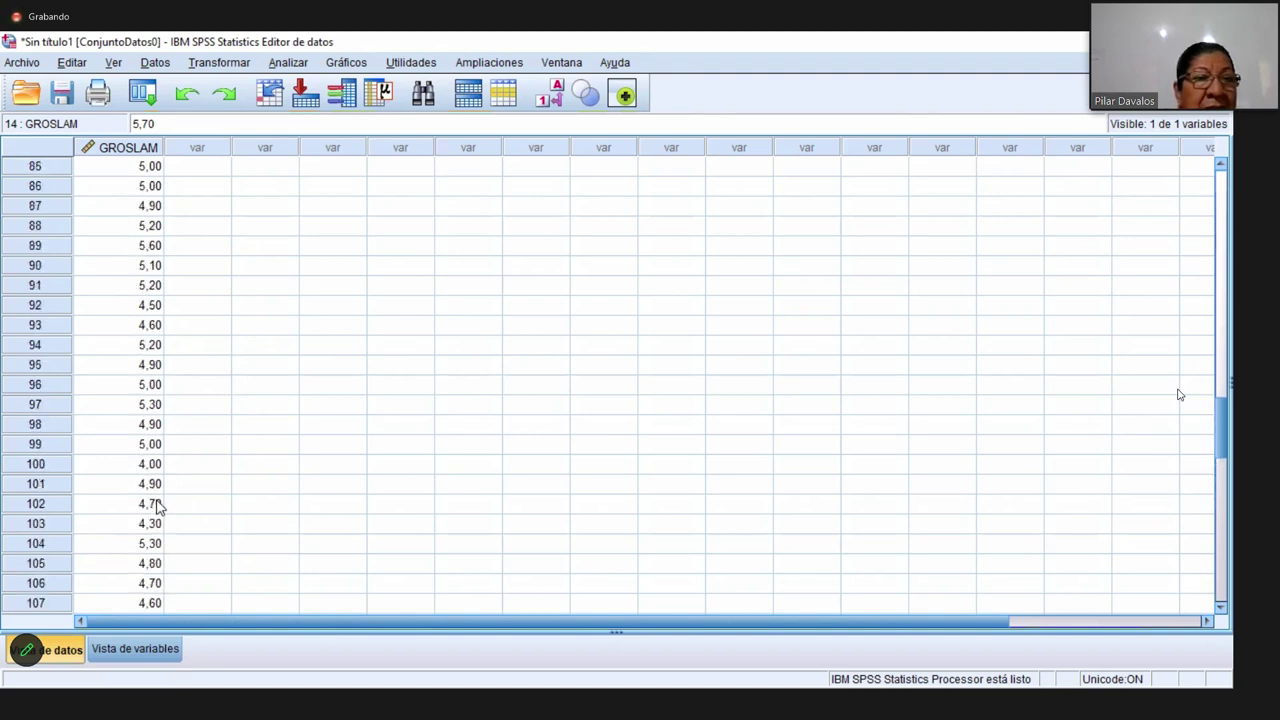
scroll(157, 508, up, 3)
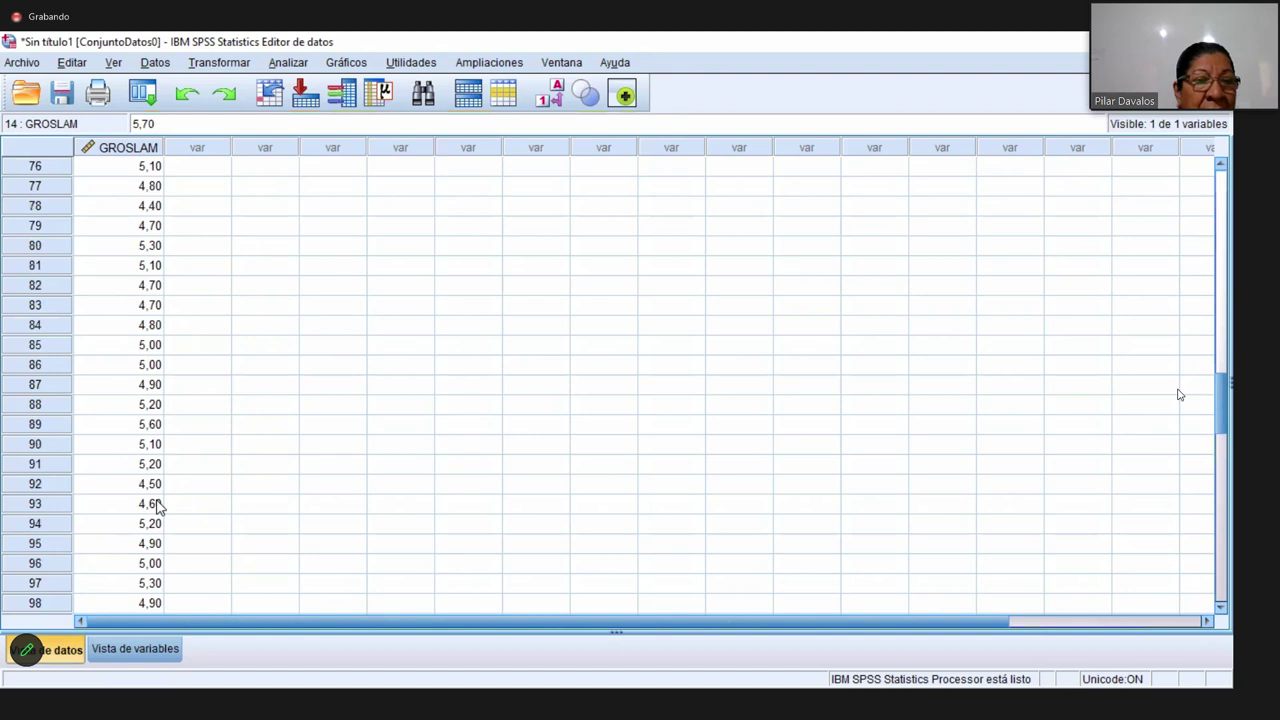
scroll(157, 507, up, 5)
scroll(157, 507, up, 5)
scroll(157, 505, up, 5)
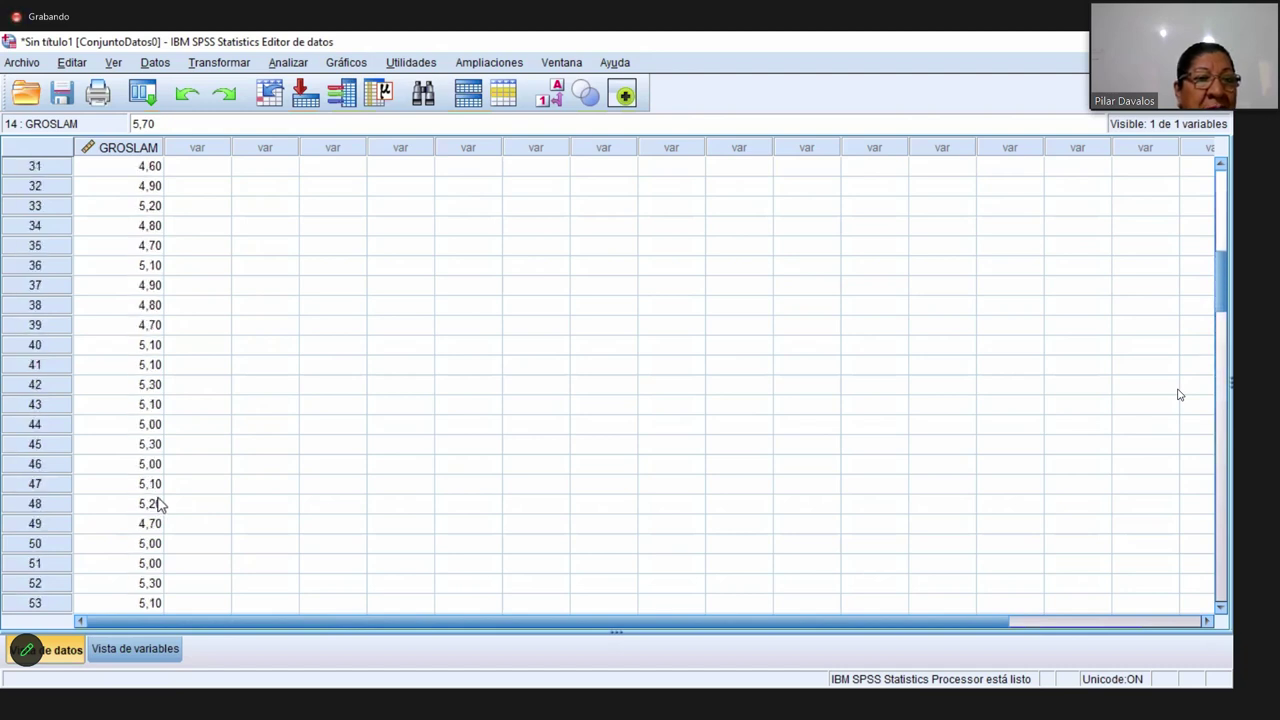
scroll(160, 505, up, 6)
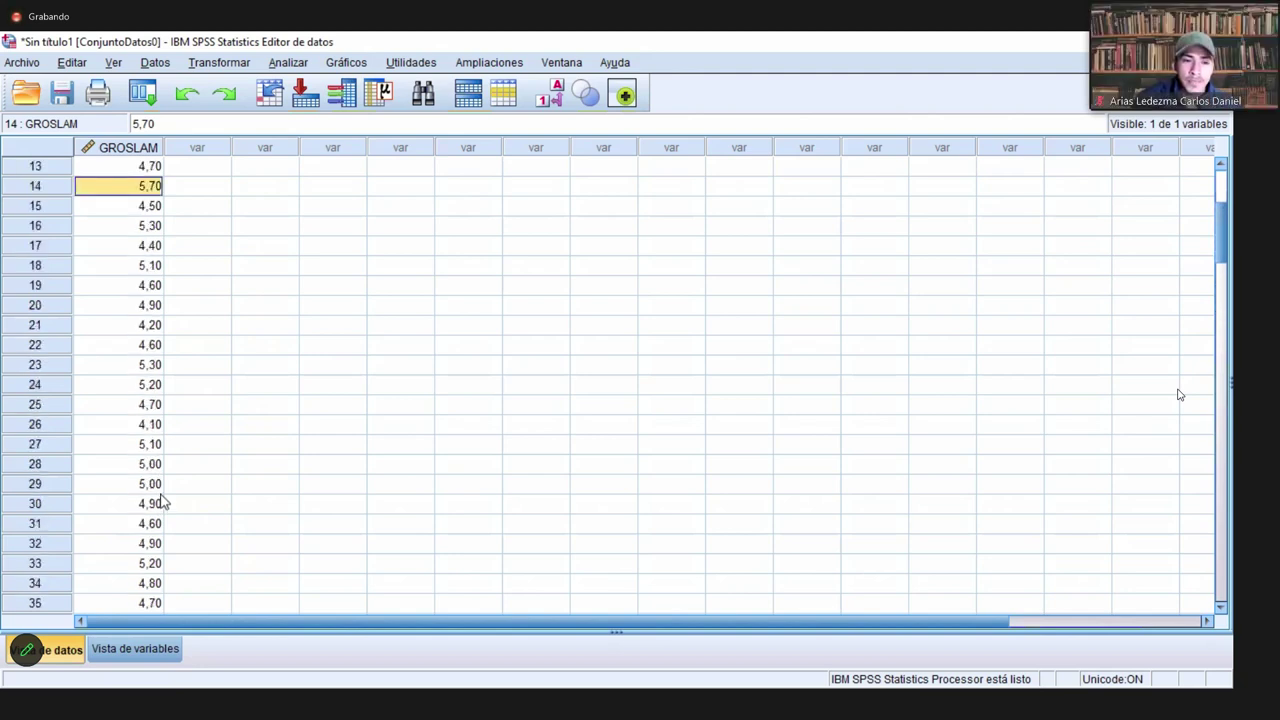
scroll(163, 503, up, 2)
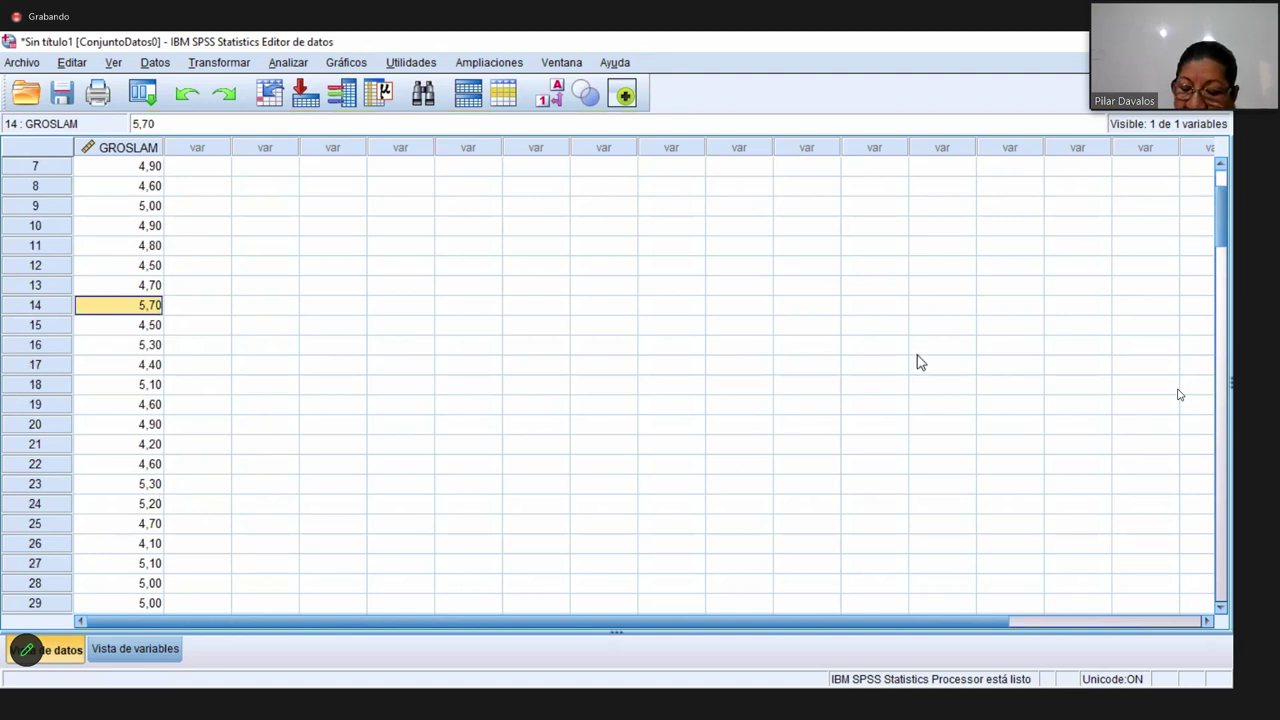
text(5)
key(Return)
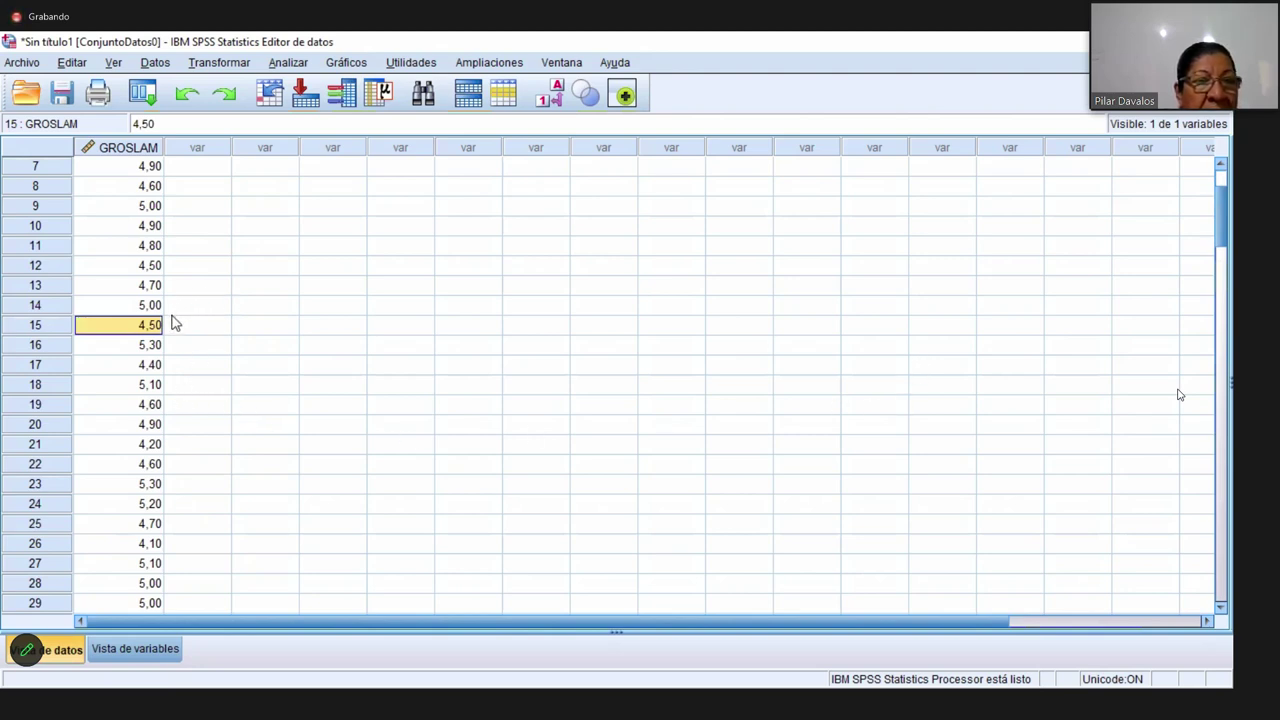
- Replace the minimum GROSLAM thickness in case 100 with the value 5
scroll(207, 509, down, 3)
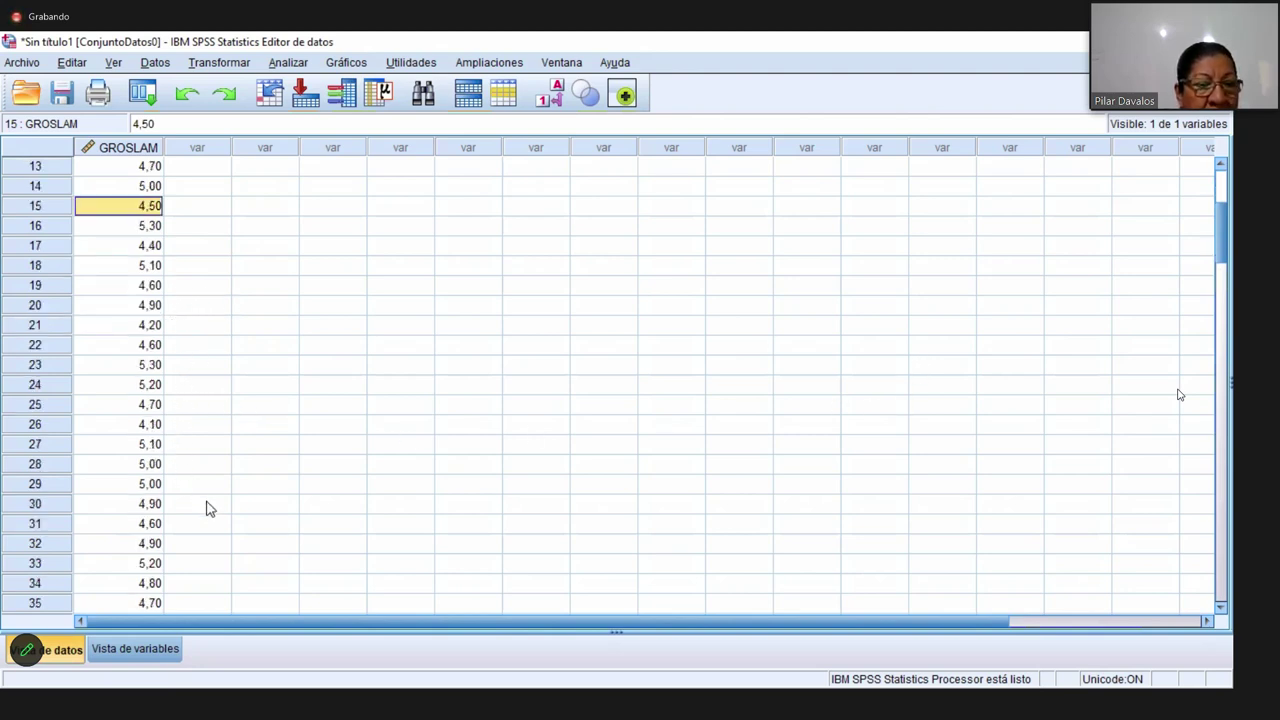
scroll(207, 509, down, 5)
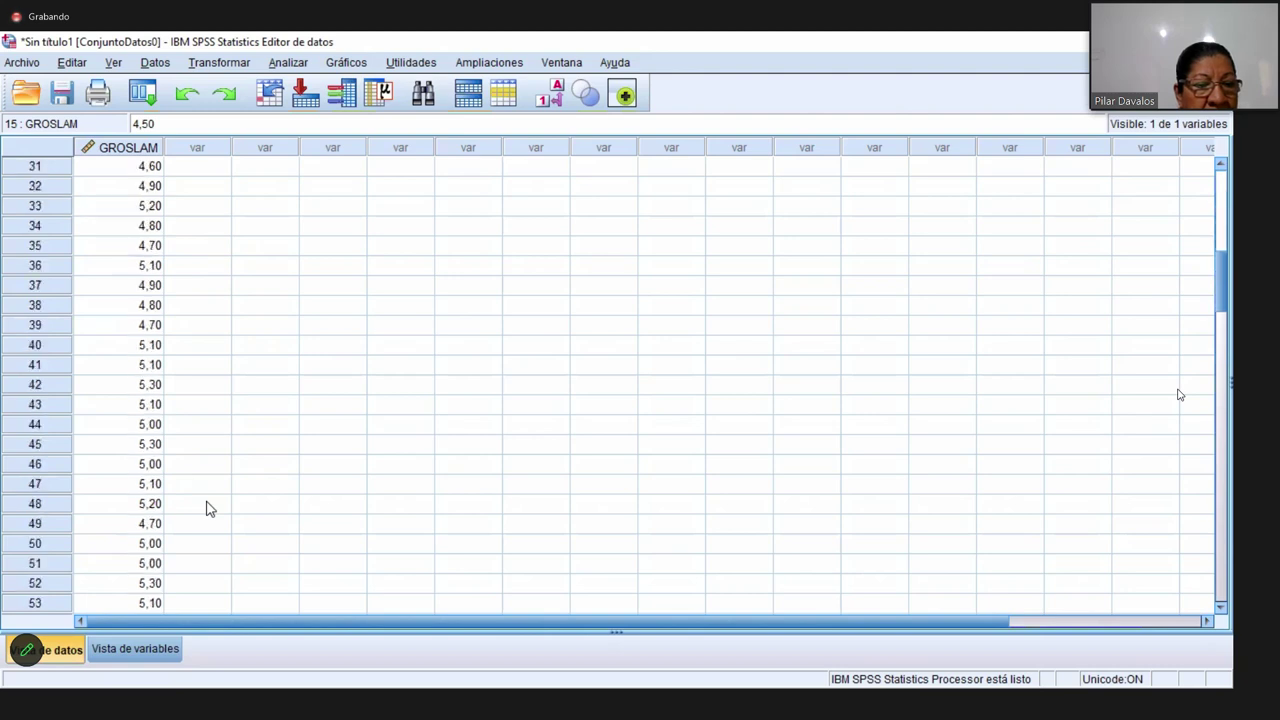
scroll(207, 509, down, 3)
scroll(207, 507, down, 5)
scroll(207, 501, down, 4)
scroll(209, 504, down, 6)
scroll(211, 513, down, 2)
scroll(212, 518, down, 3)
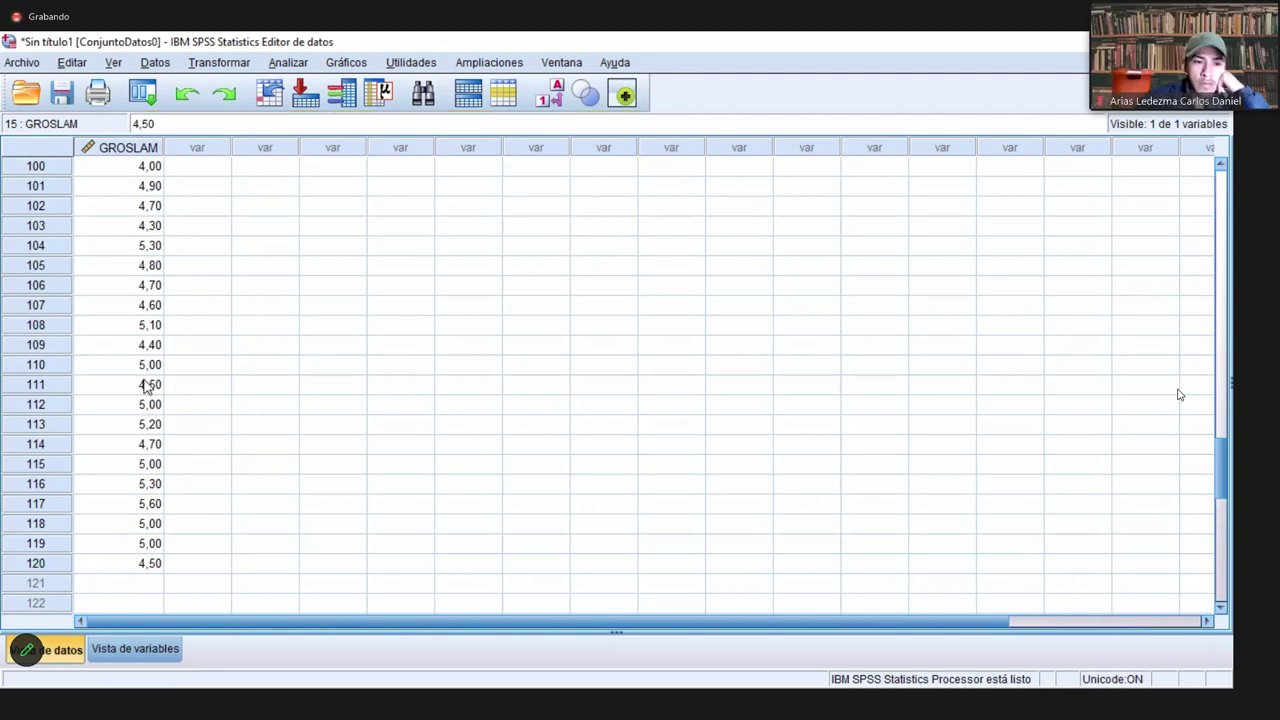
click(148, 170)
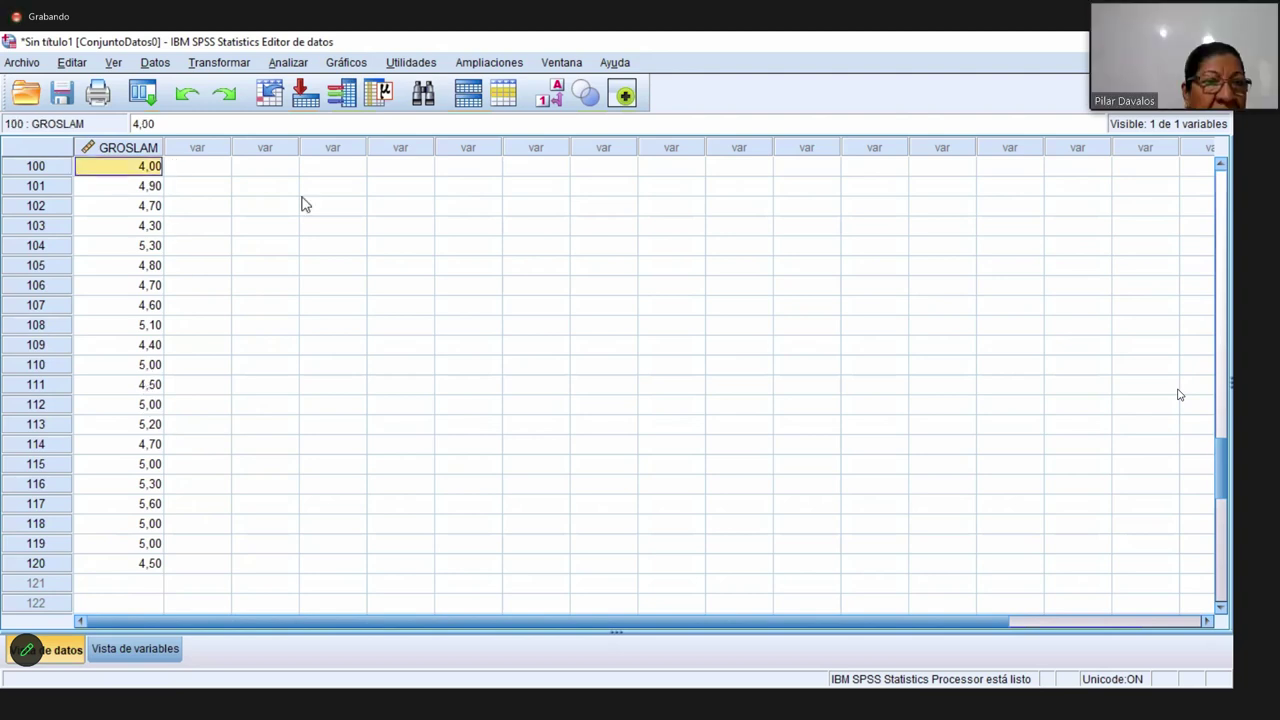
text(5)
key(Return)
text(4,90)
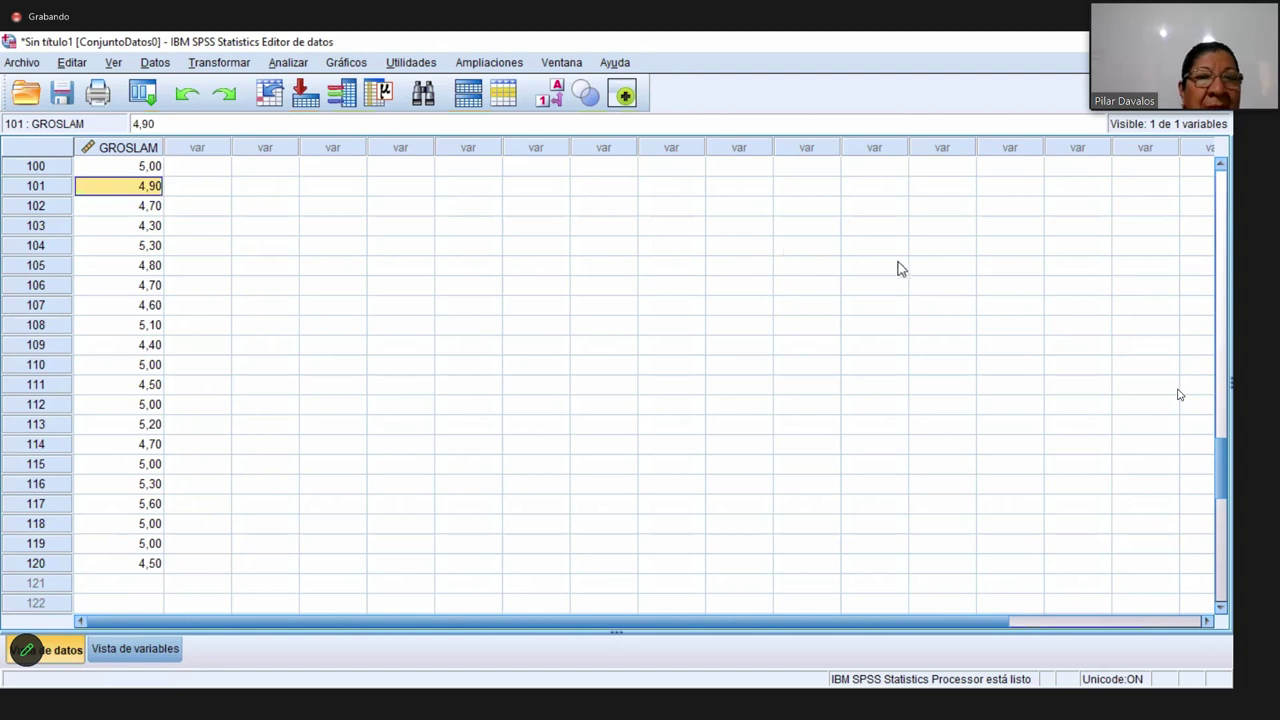
- Rerun the Explore analysis with the asbestos sheet thickness as dependent variable, showing both statistics and plots, including normality plots with tests
click(290, 63)
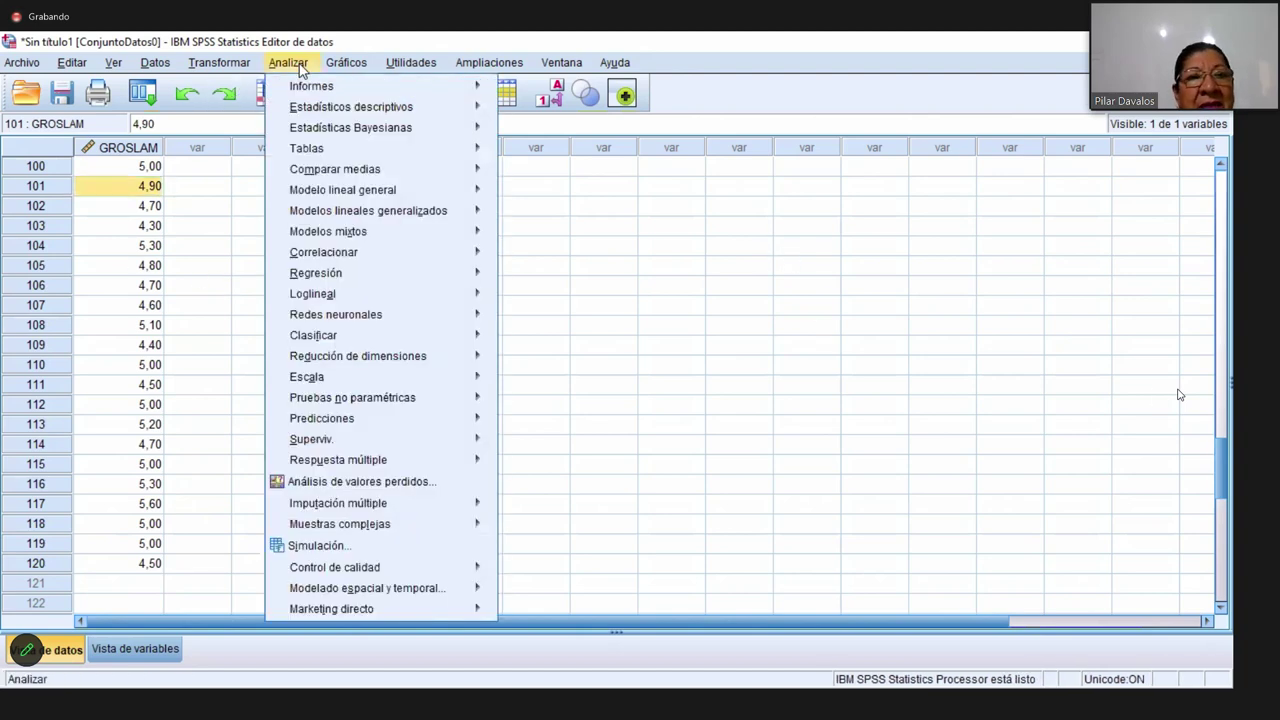
mouse_move(340, 112)
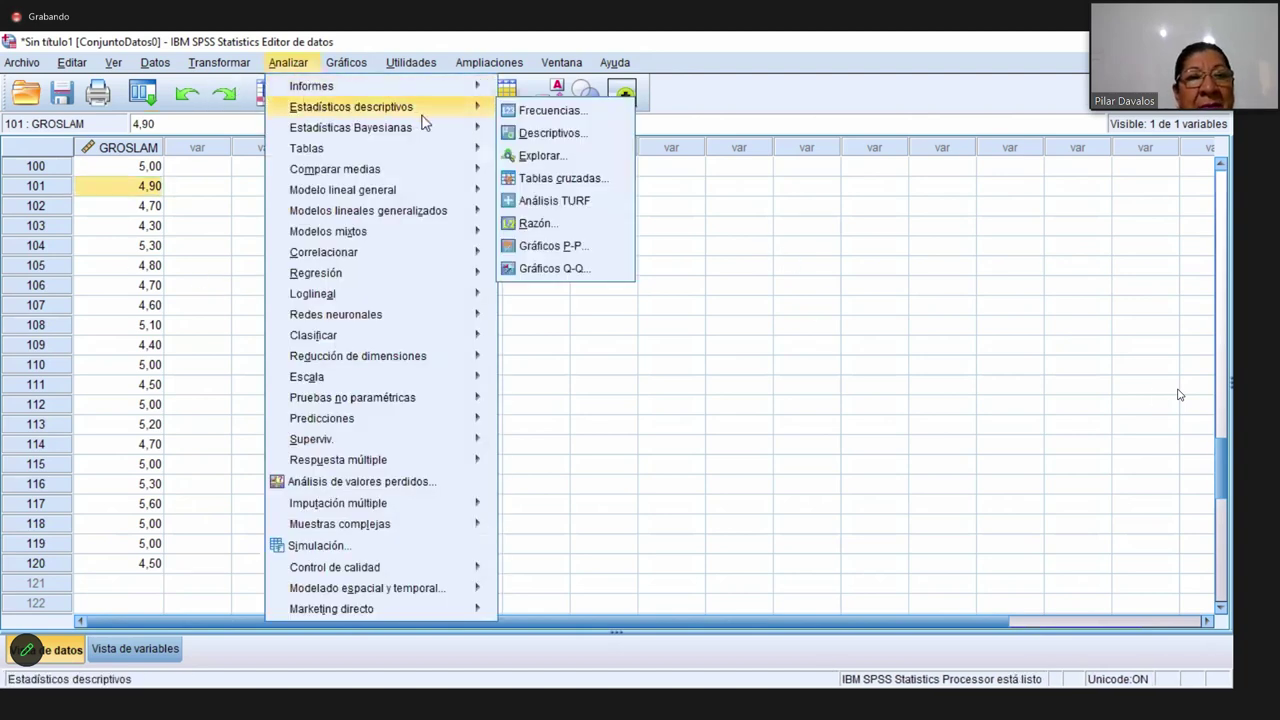
mouse_move(497, 124)
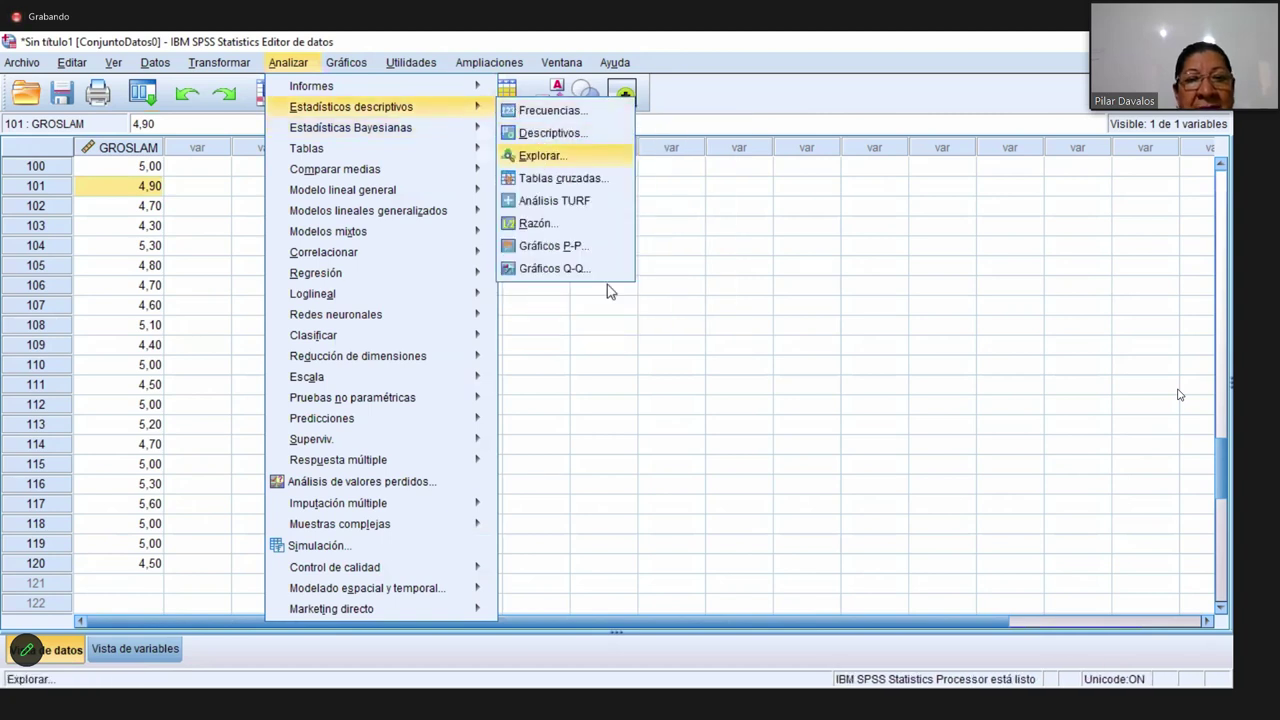
click(541, 155)
click(616, 282)
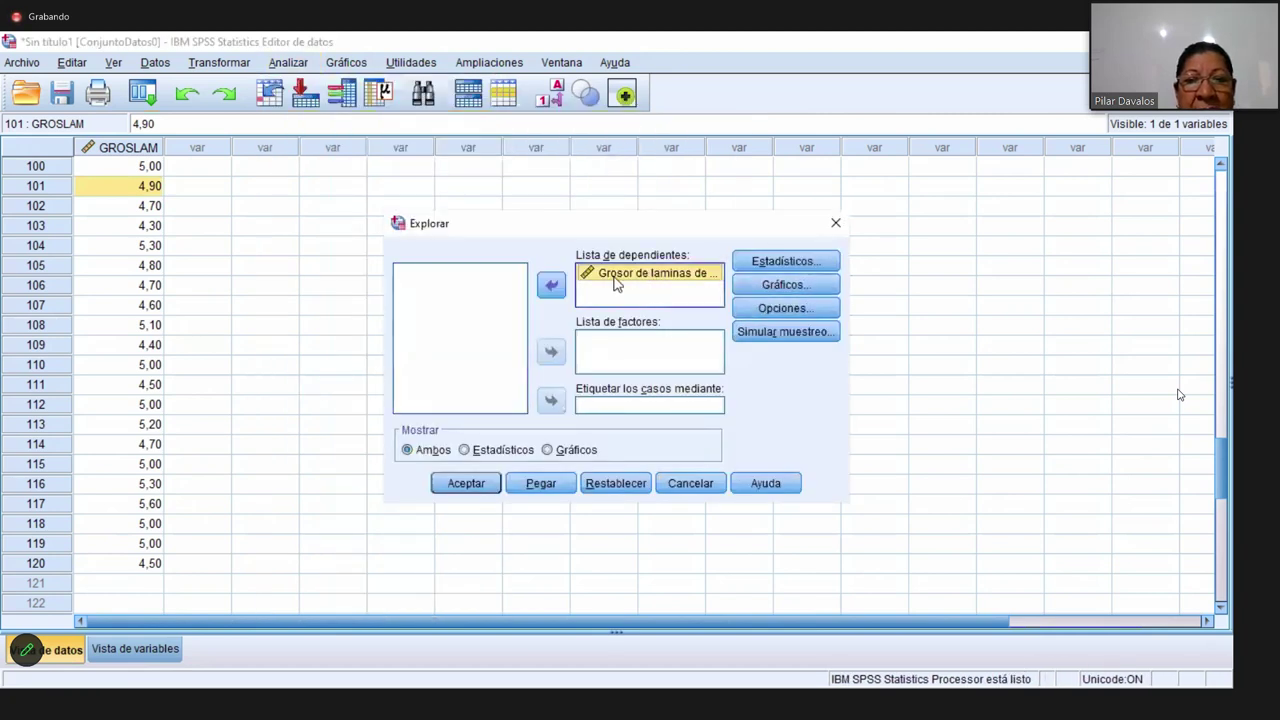
click(551, 286)
click(551, 287)
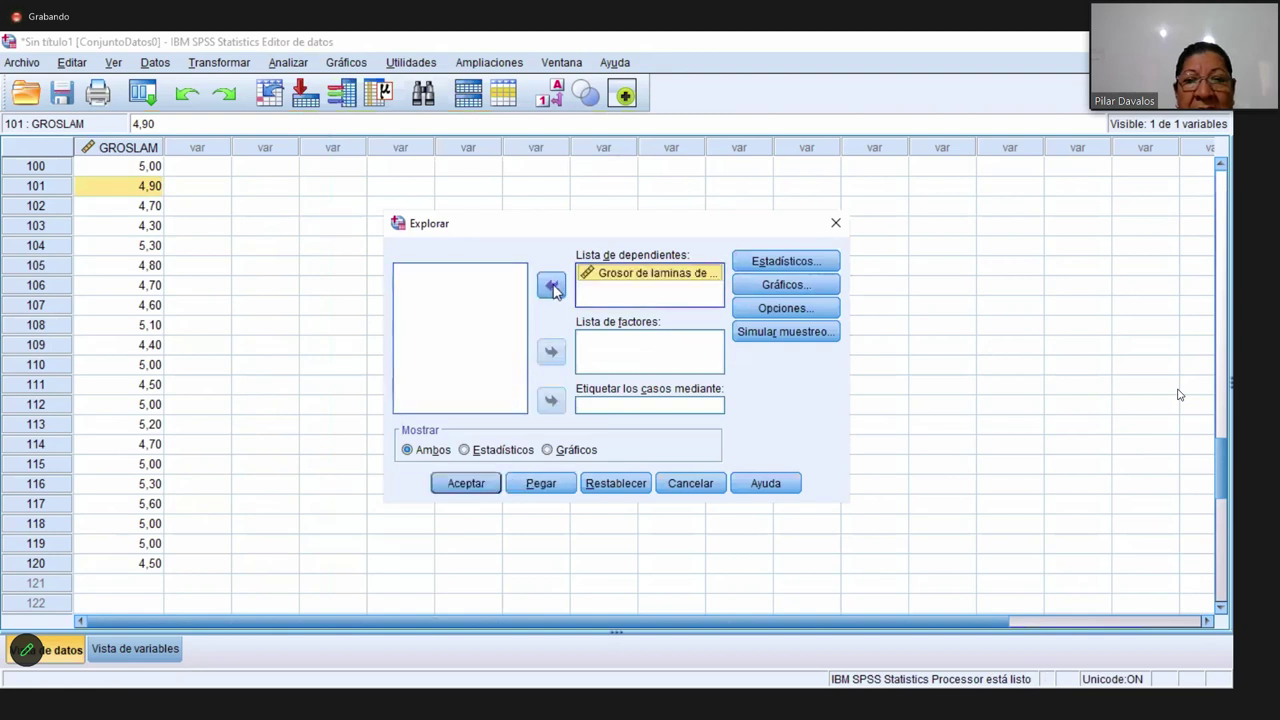
click(781, 286)
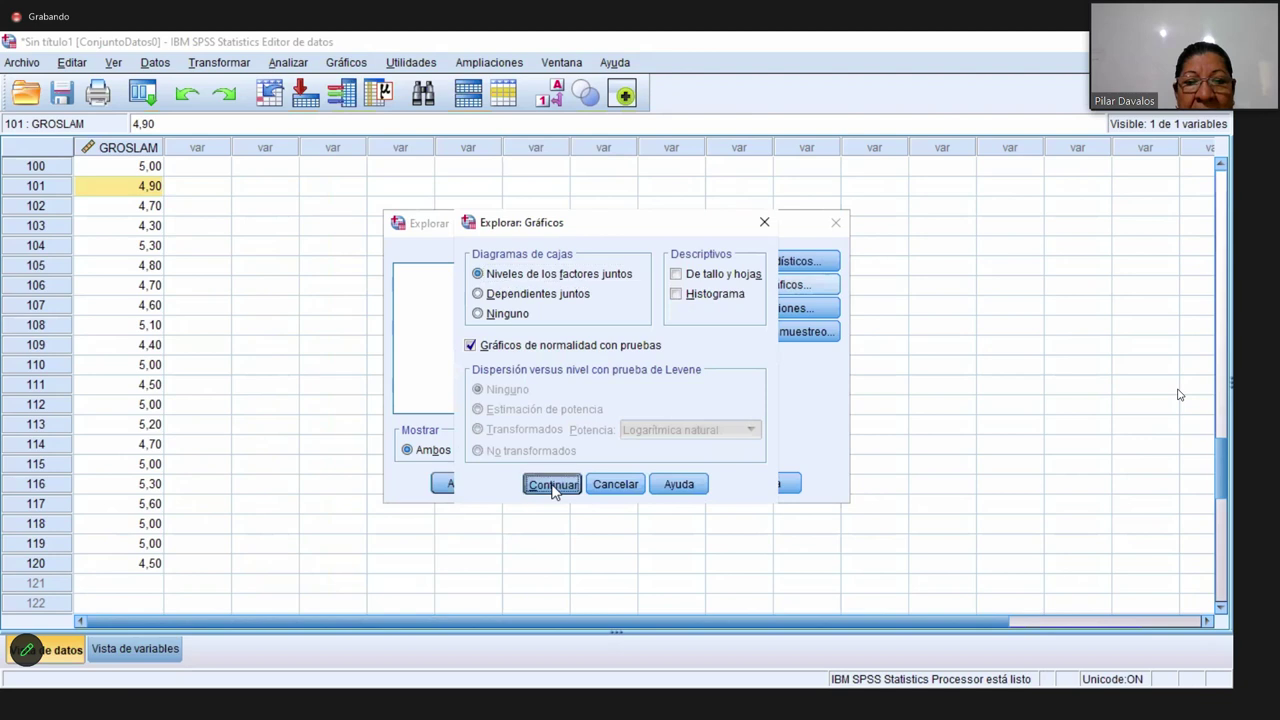
click(553, 486)
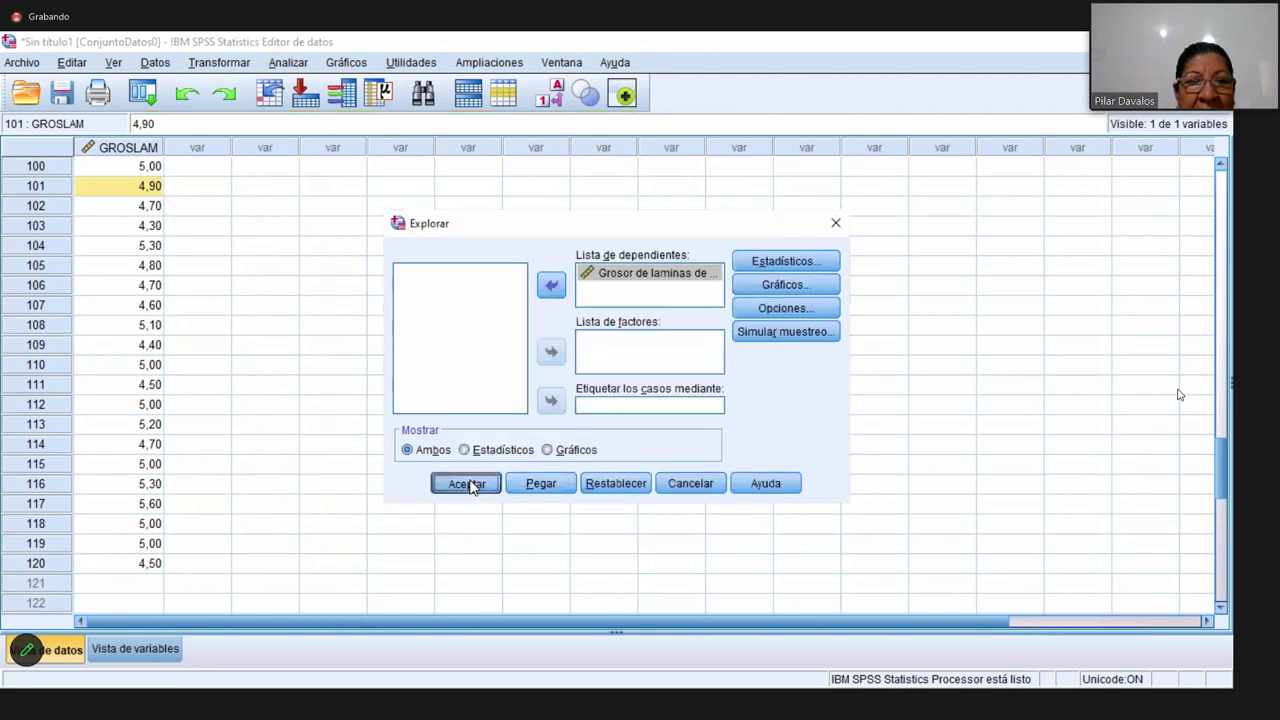
click(468, 485)
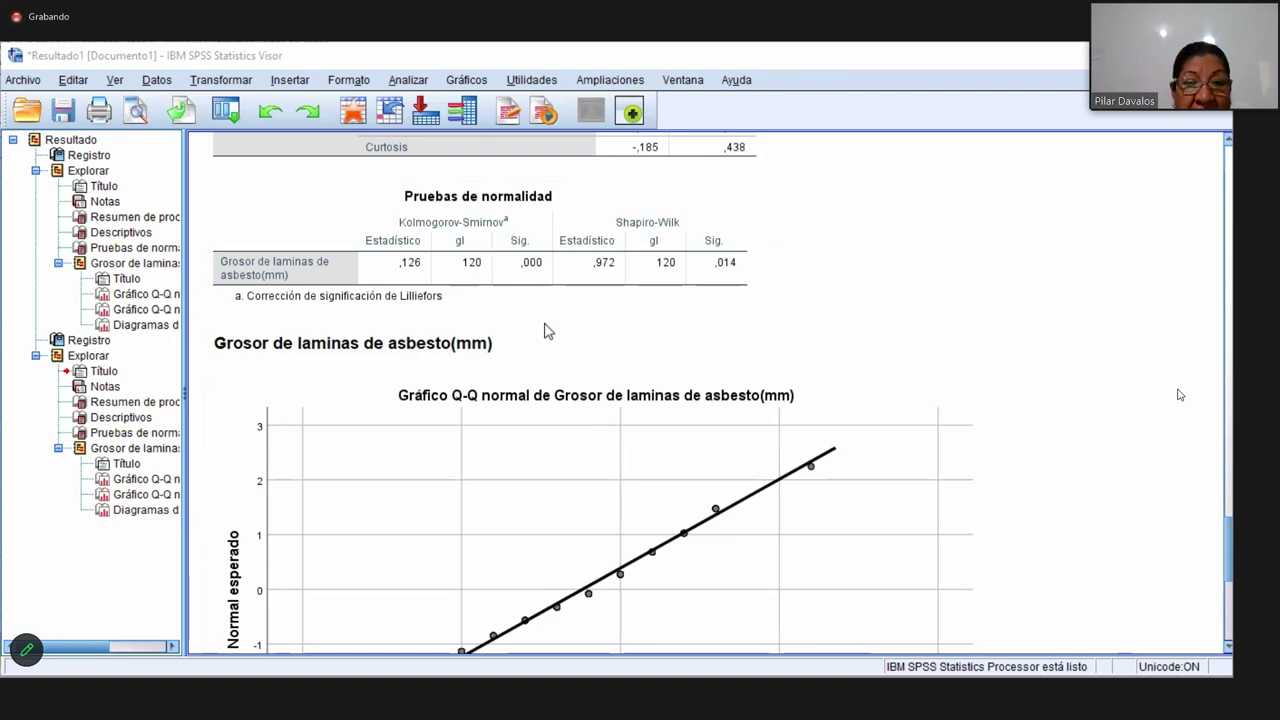
- Examine the normal Q-Q plot of sheet thickness and the charts below it in the new Explore results
scroll(645, 434, down, 5)
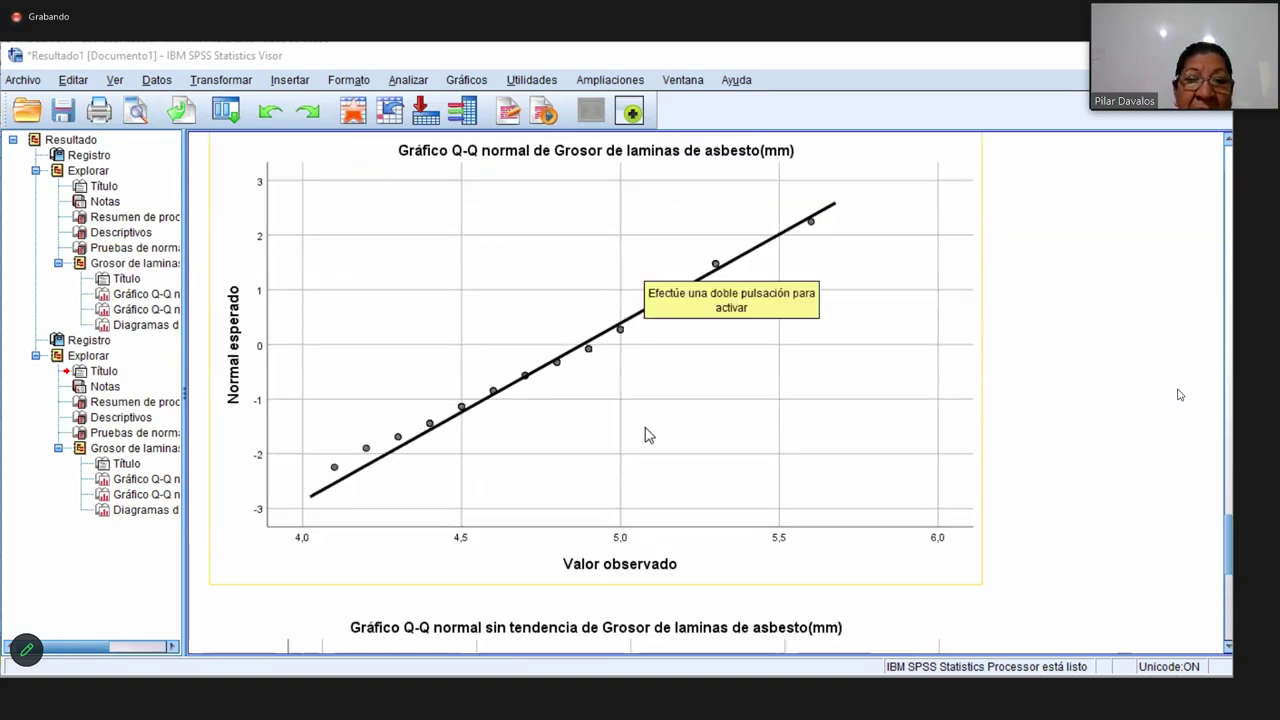
scroll(645, 434, down, 5)
scroll(645, 434, down, 5)
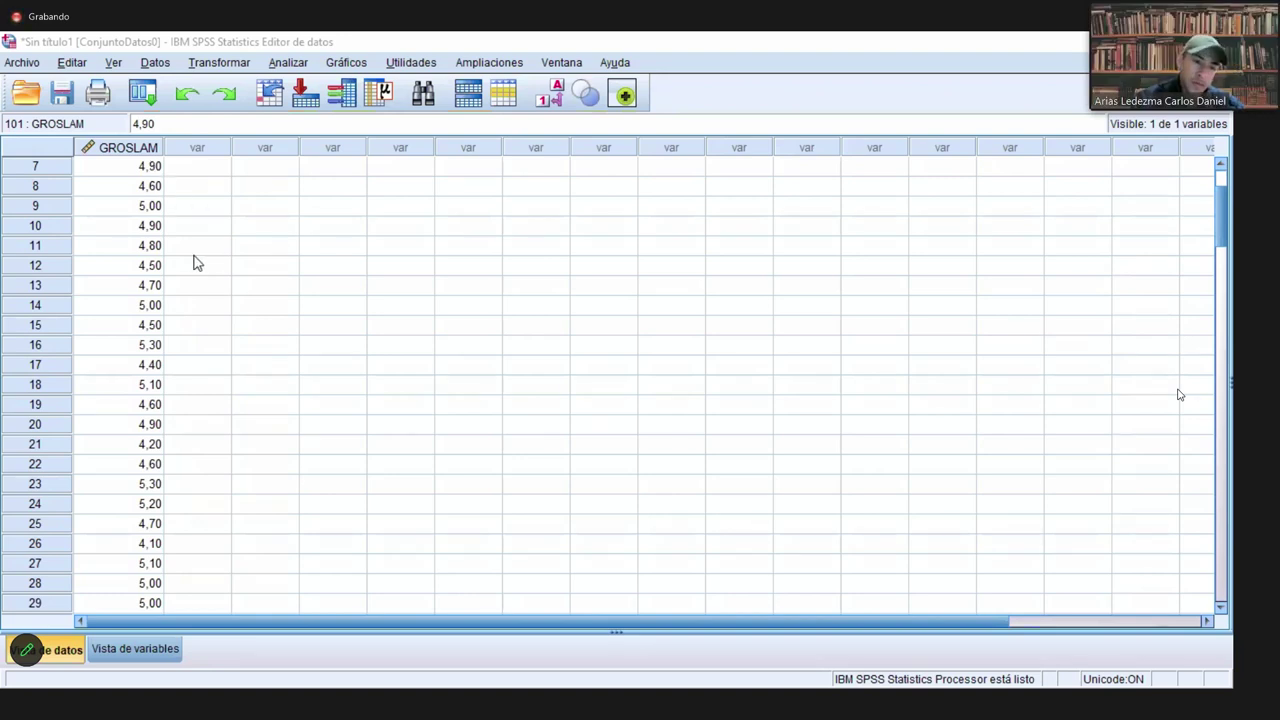
- Inspect the GROSLAM values of cases 11 and 18 in the data editor, and browse the column down to case 59
click(147, 249)
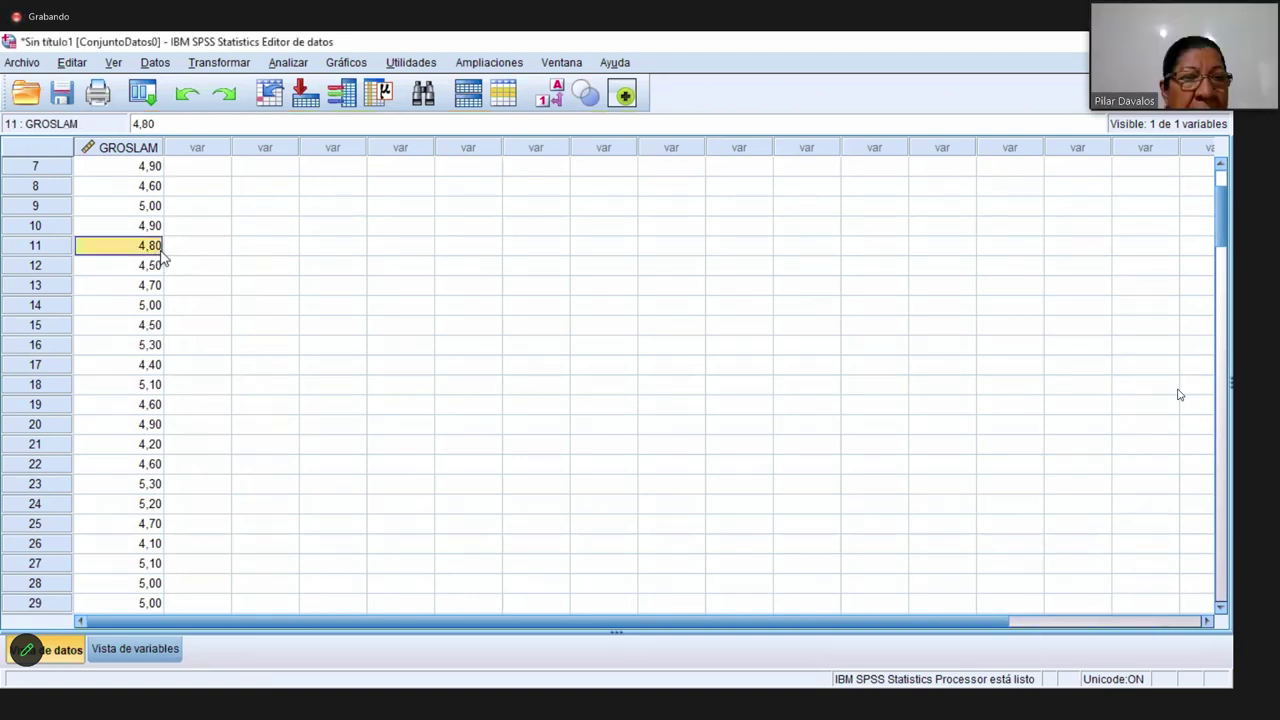
click(152, 388)
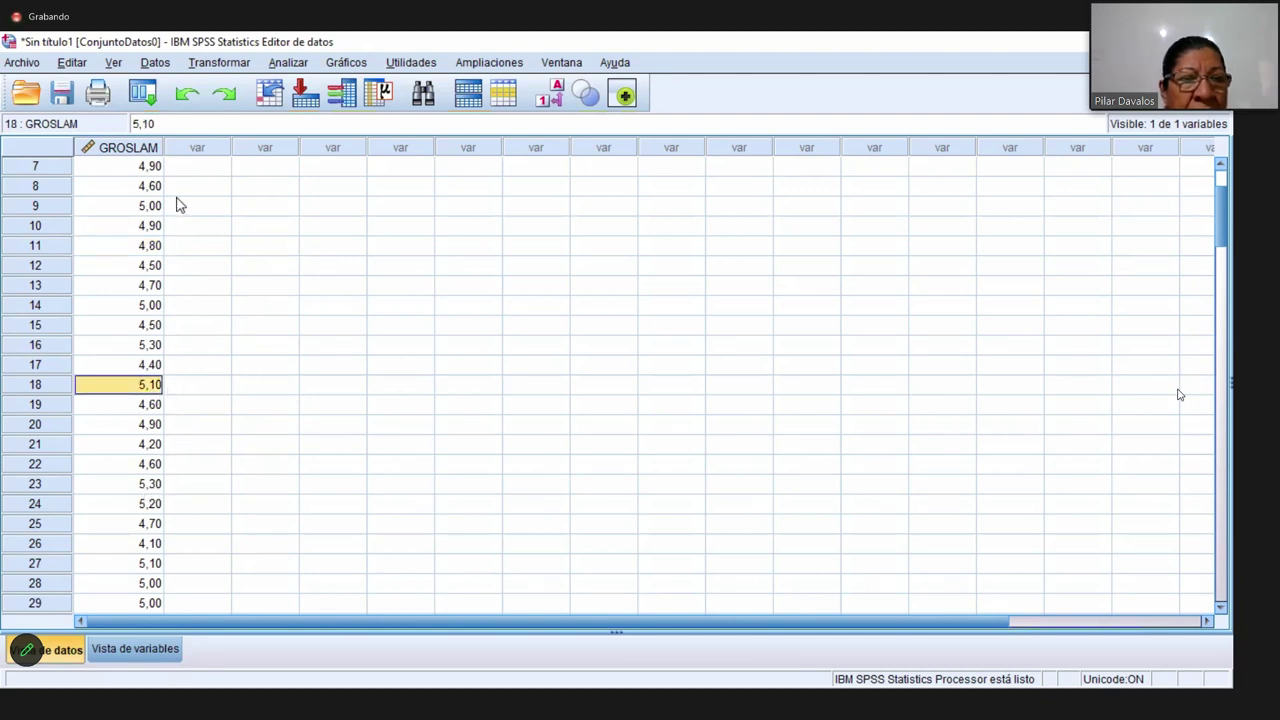
scroll(617, 329, down, 10)
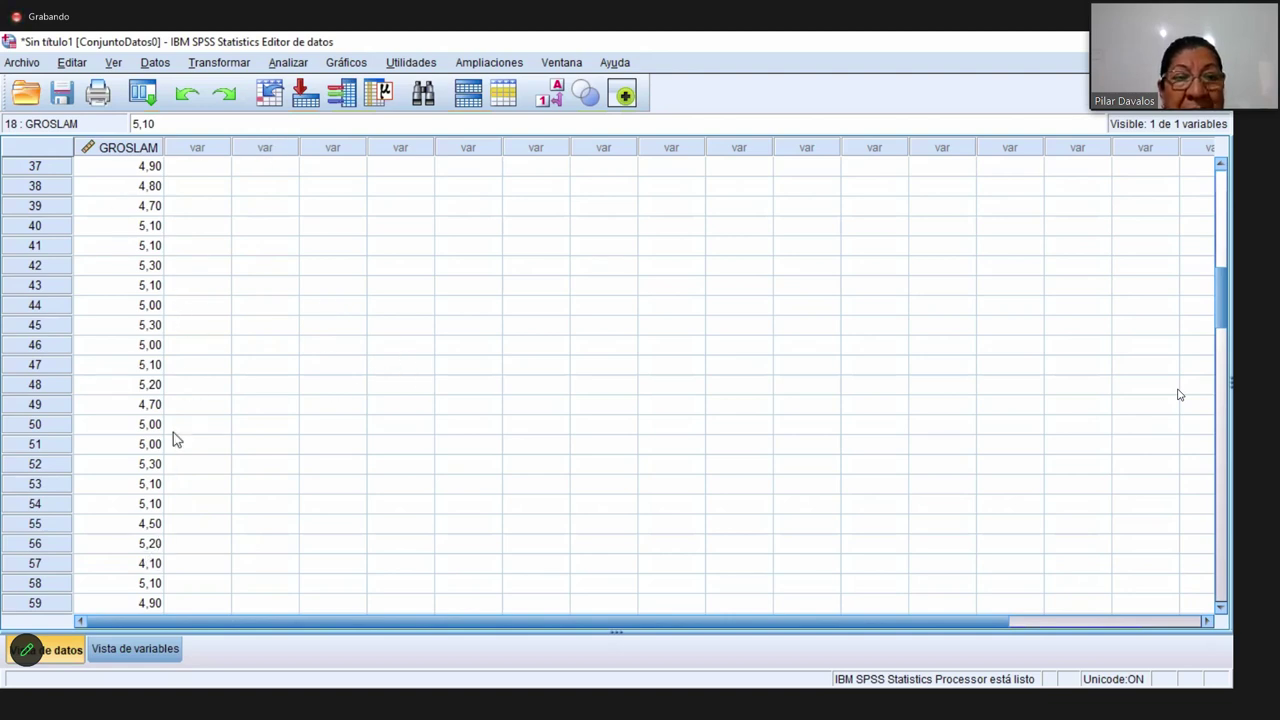
click(575, 268)
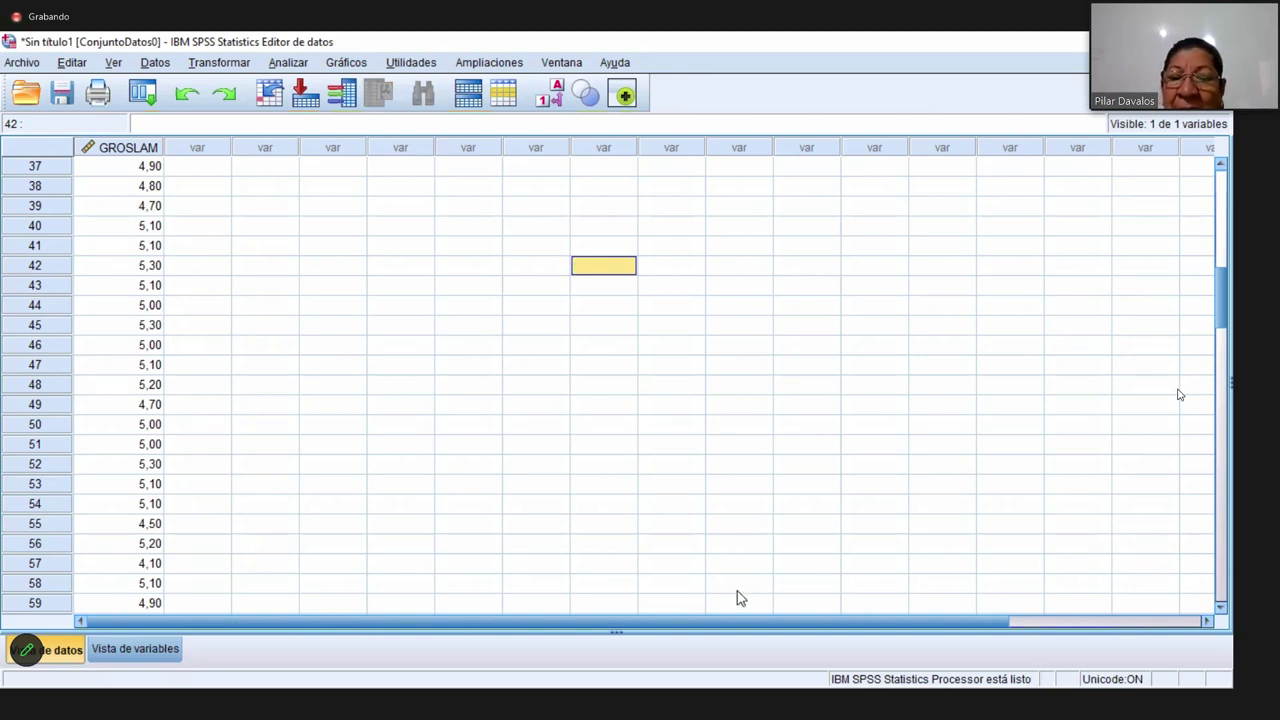
key(XF86MonBrightnessDown)
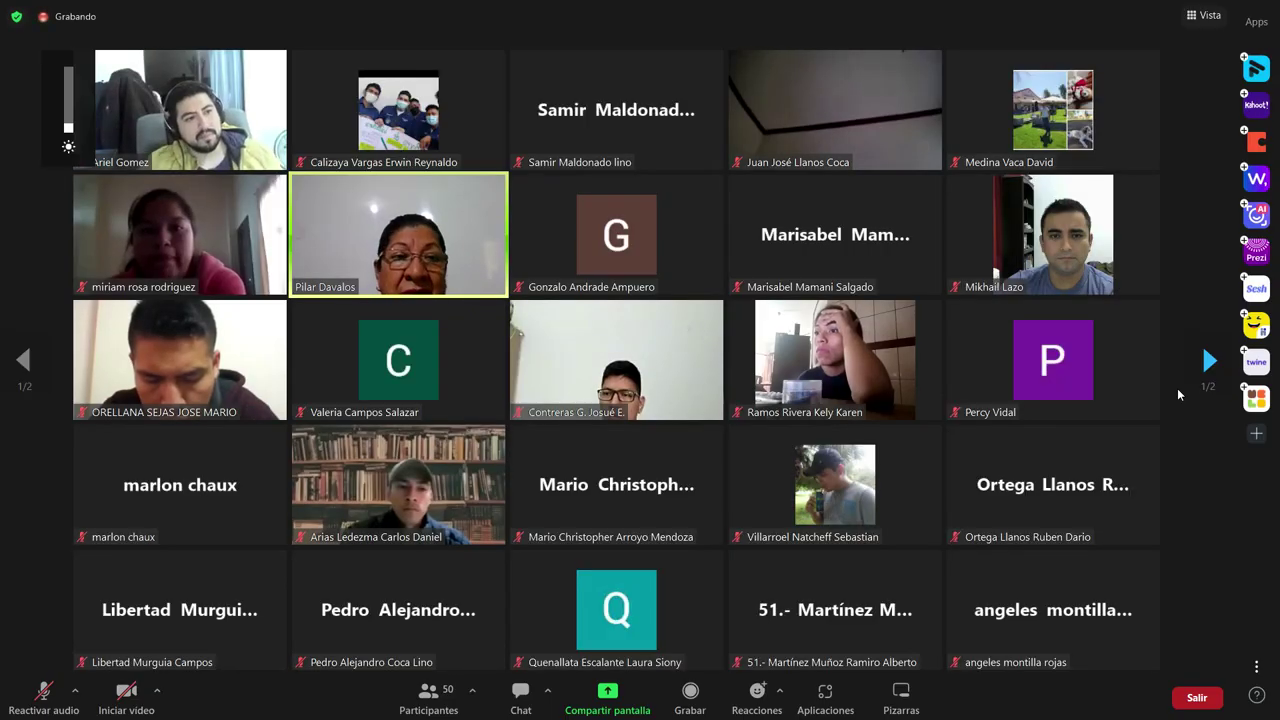
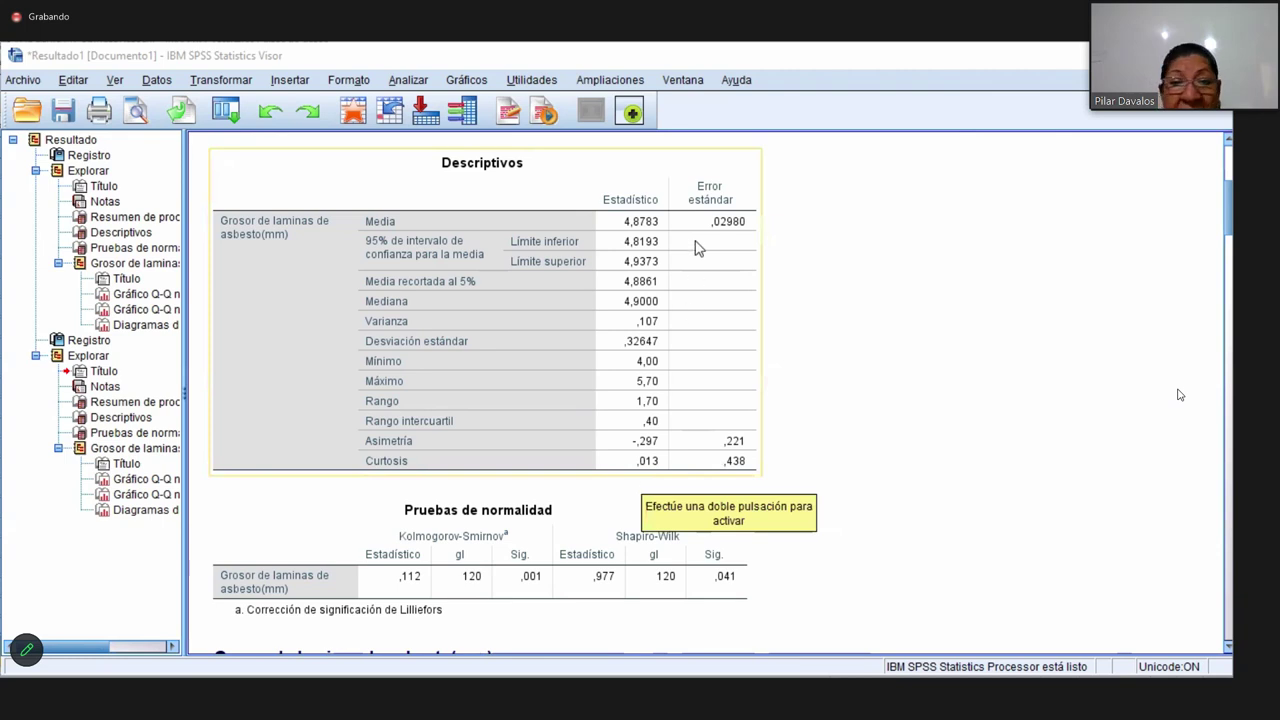
- Review the descriptives, normality tests and normal Q-Q plot of sheet thickness in the first Explore results
scroll(674, 369, down, 5)
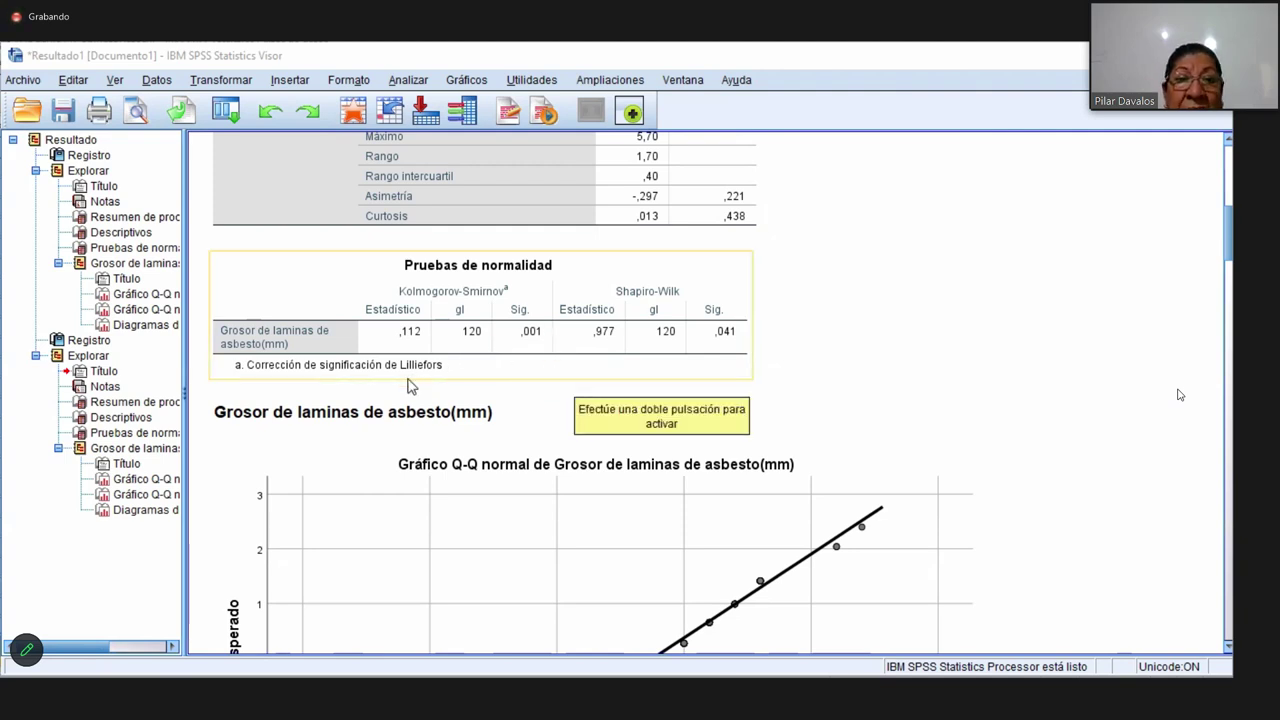
scroll(662, 185, up, 3)
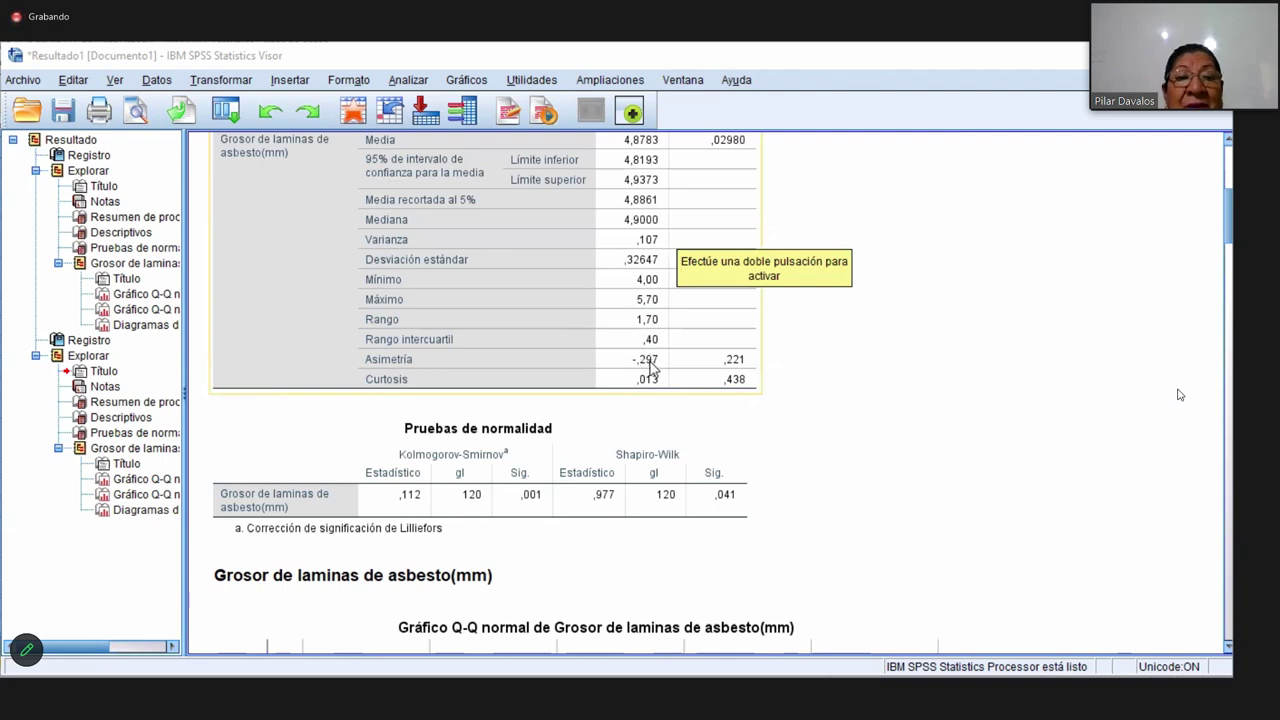
scroll(660, 350, down, 3)
scroll(673, 358, down, 6)
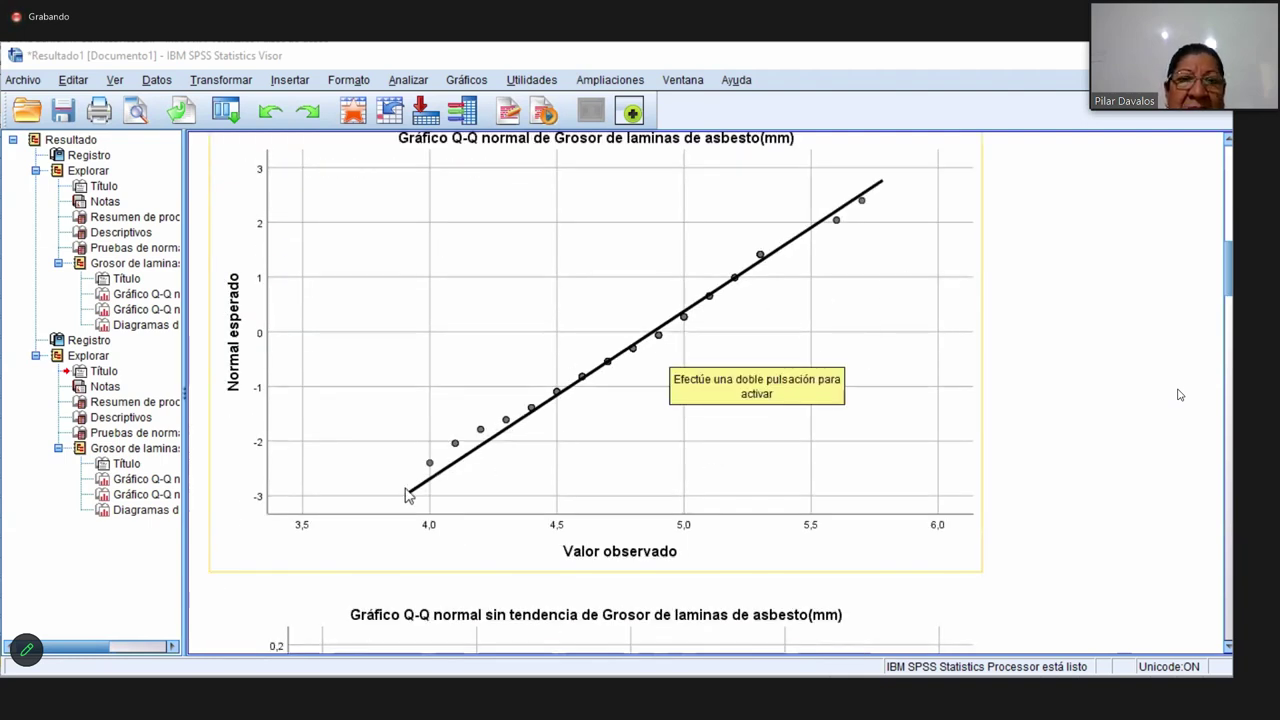
scroll(640, 366, up, 6)
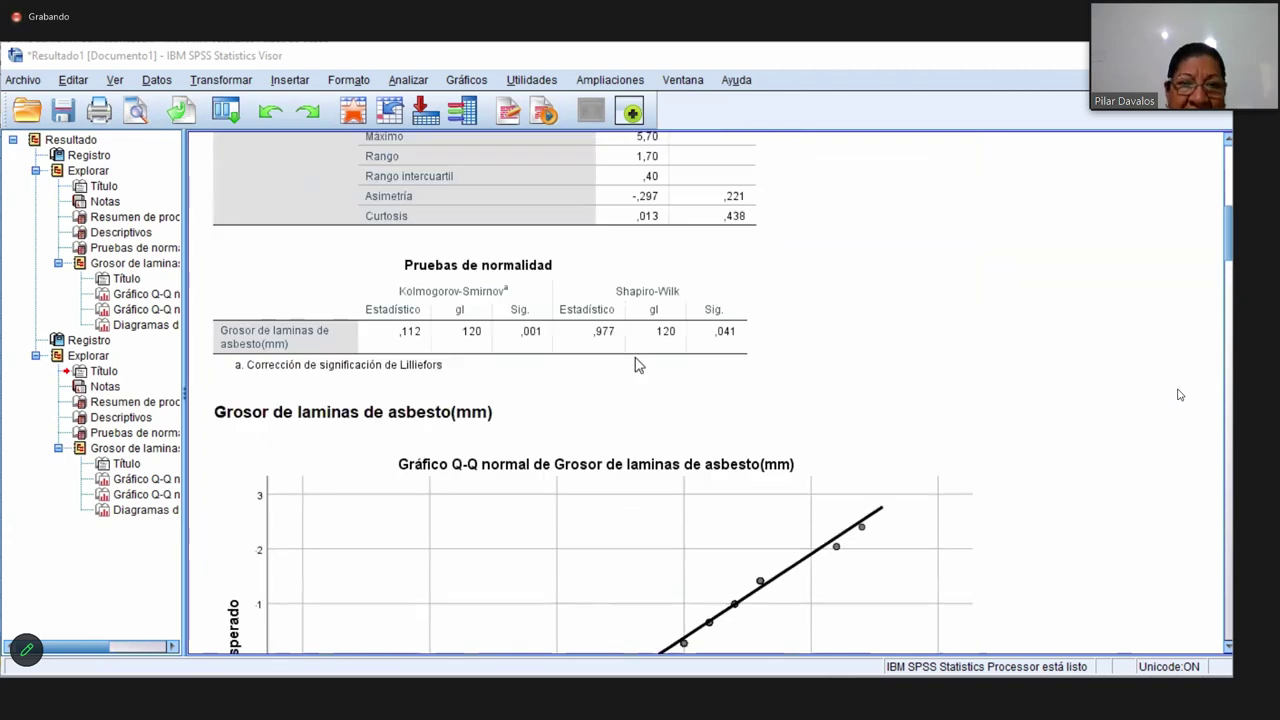
scroll(636, 365, up, 6)
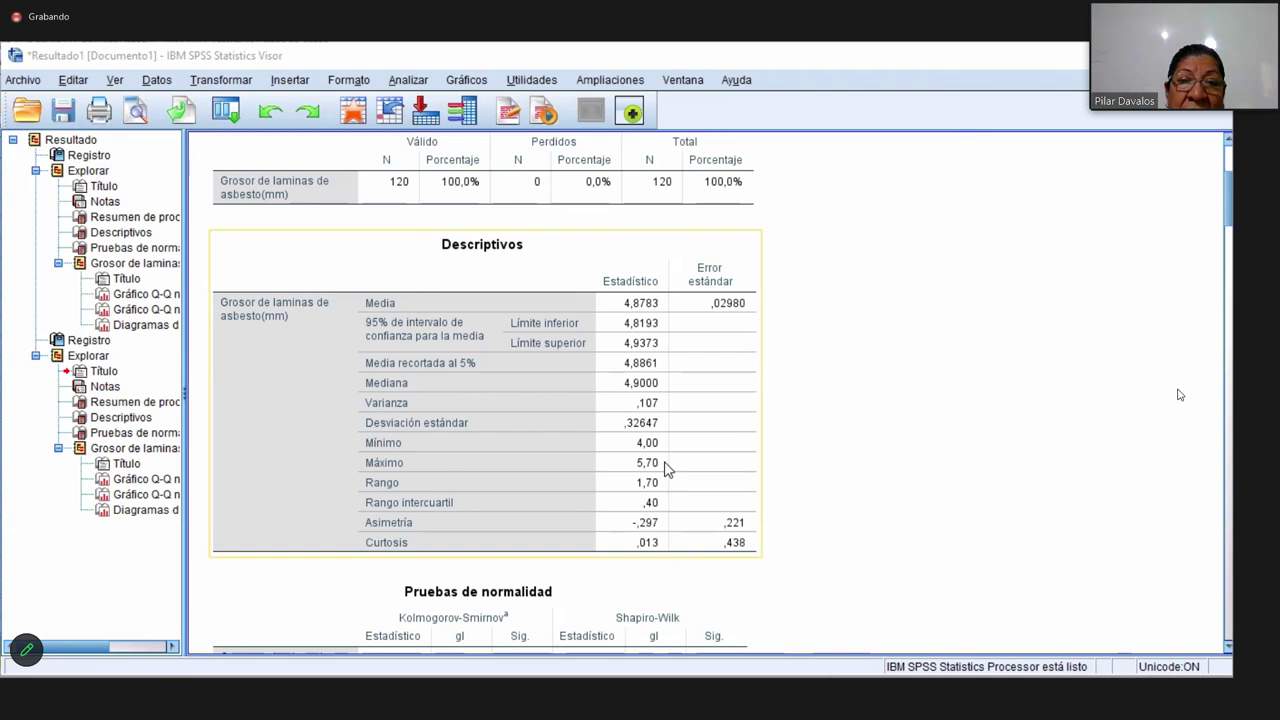
scroll(668, 468, down, 3)
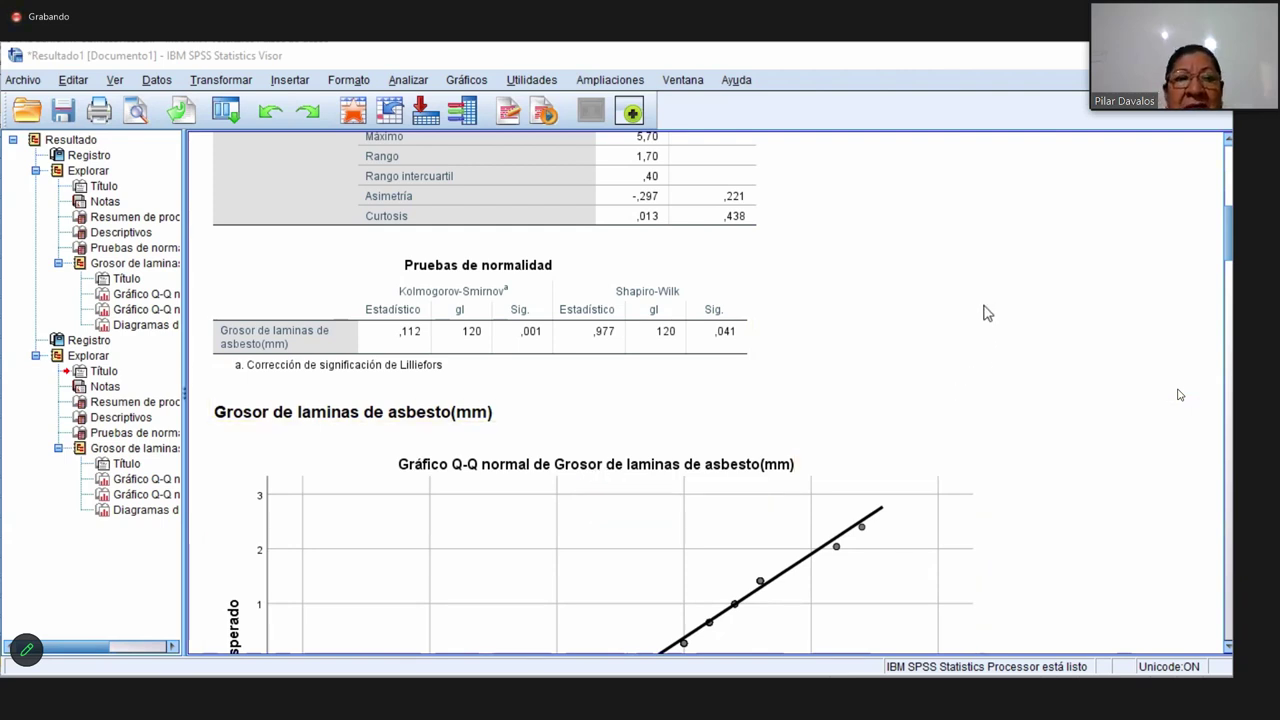
- Delete the second Explore results of sheet thickness and the log entry above them from the output, keeping the first Explore results
scroll(845, 358, down, 3)
scroll(841, 365, down, 10)
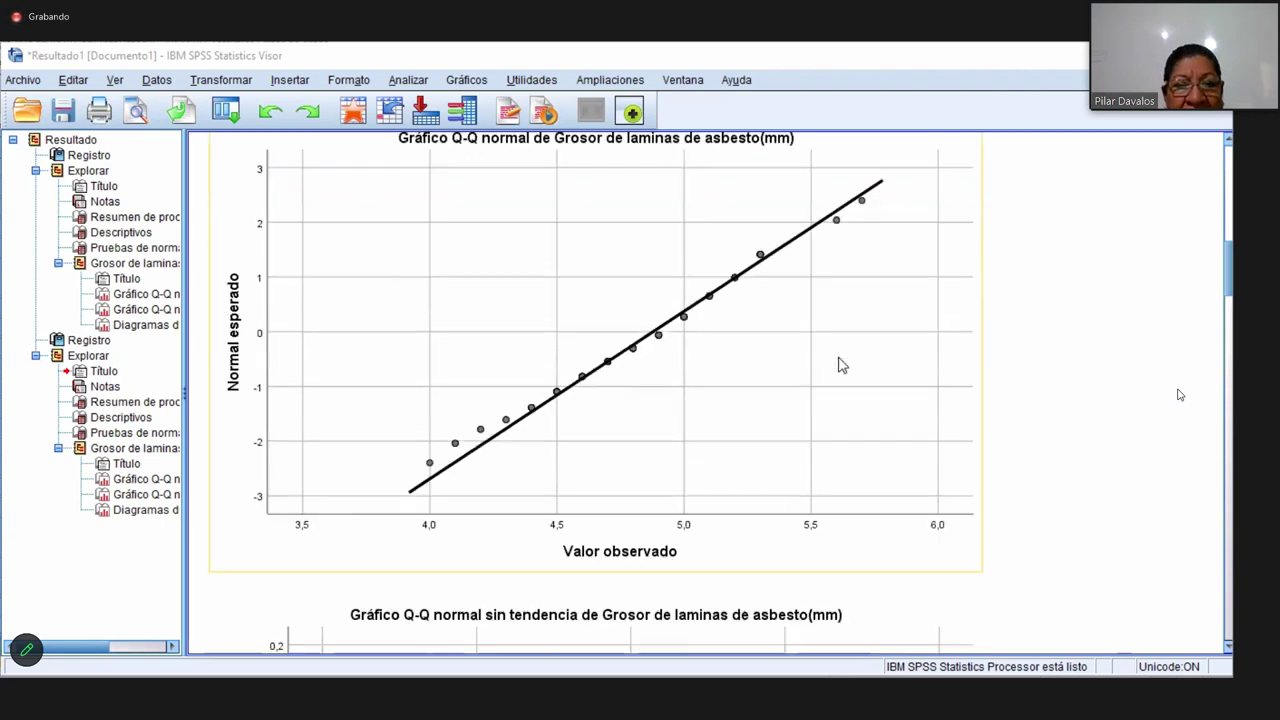
scroll(841, 365, down, 6)
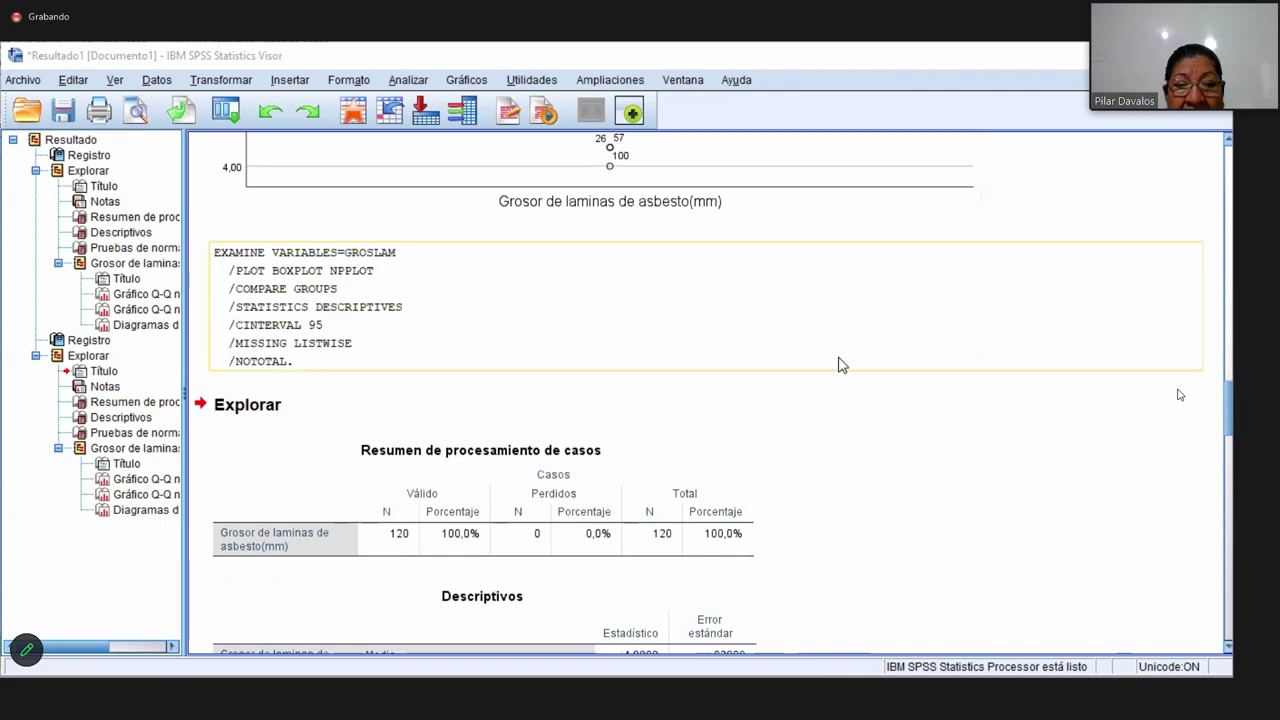
scroll(840, 365, down, 2)
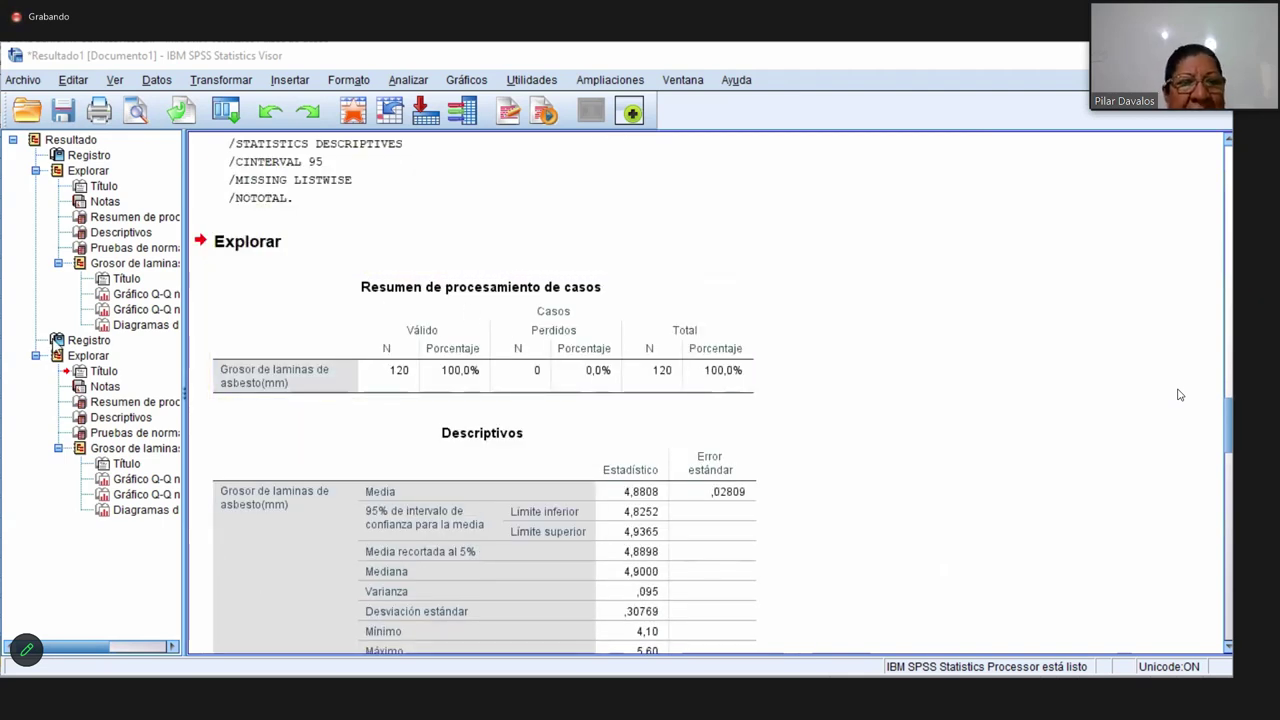
click(86, 340)
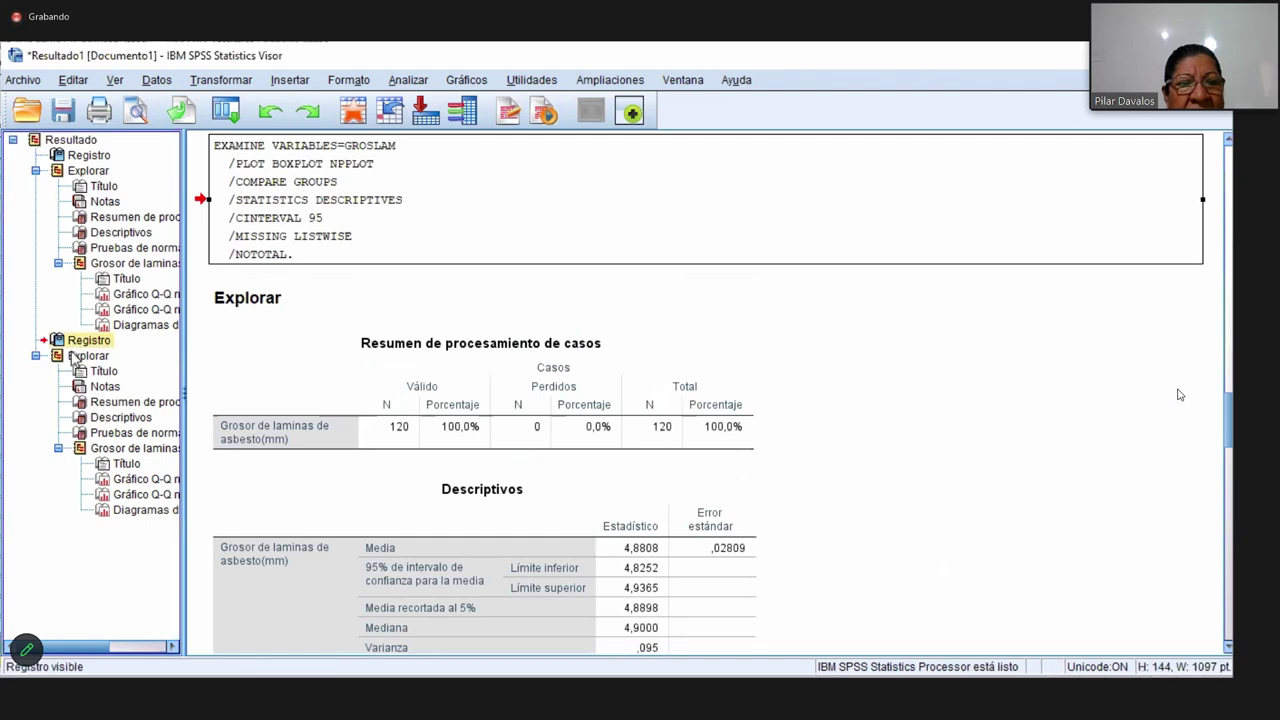
click(74, 356)
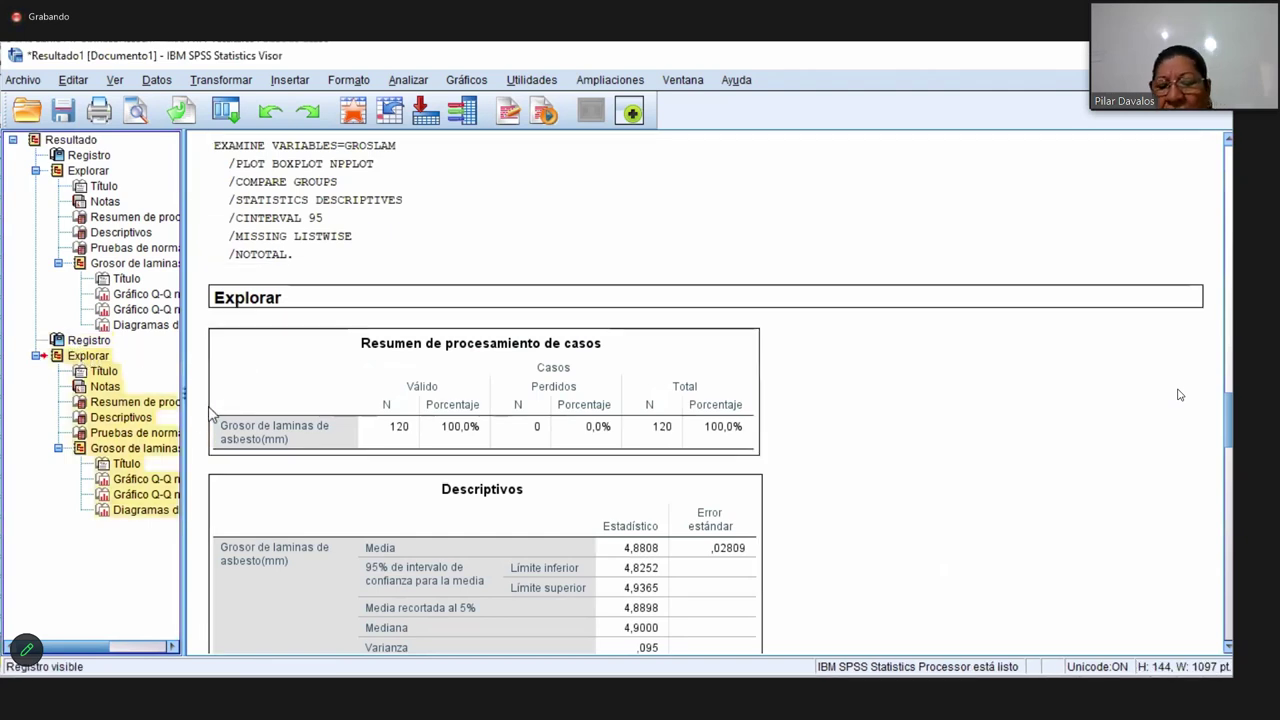
key(Delete)
click(68, 340)
key(Delete)
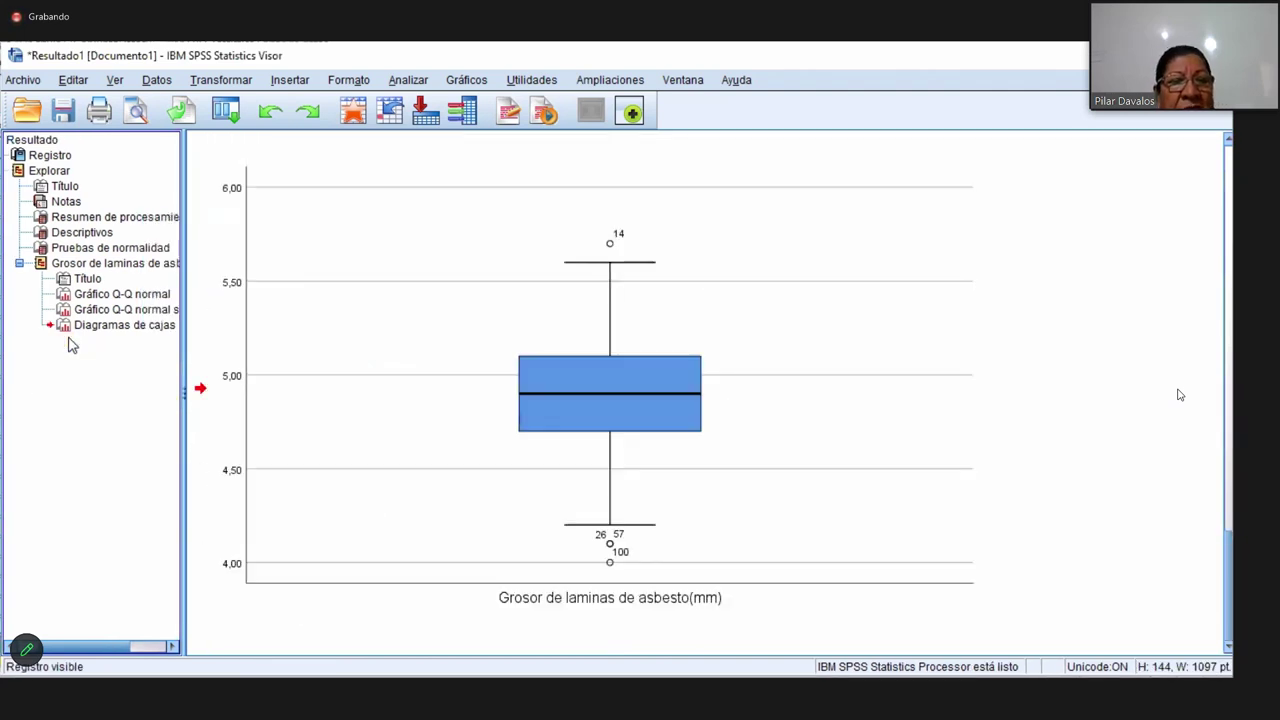
click(922, 337)
scroll(734, 312, up, 5)
scroll(706, 390, up, 5)
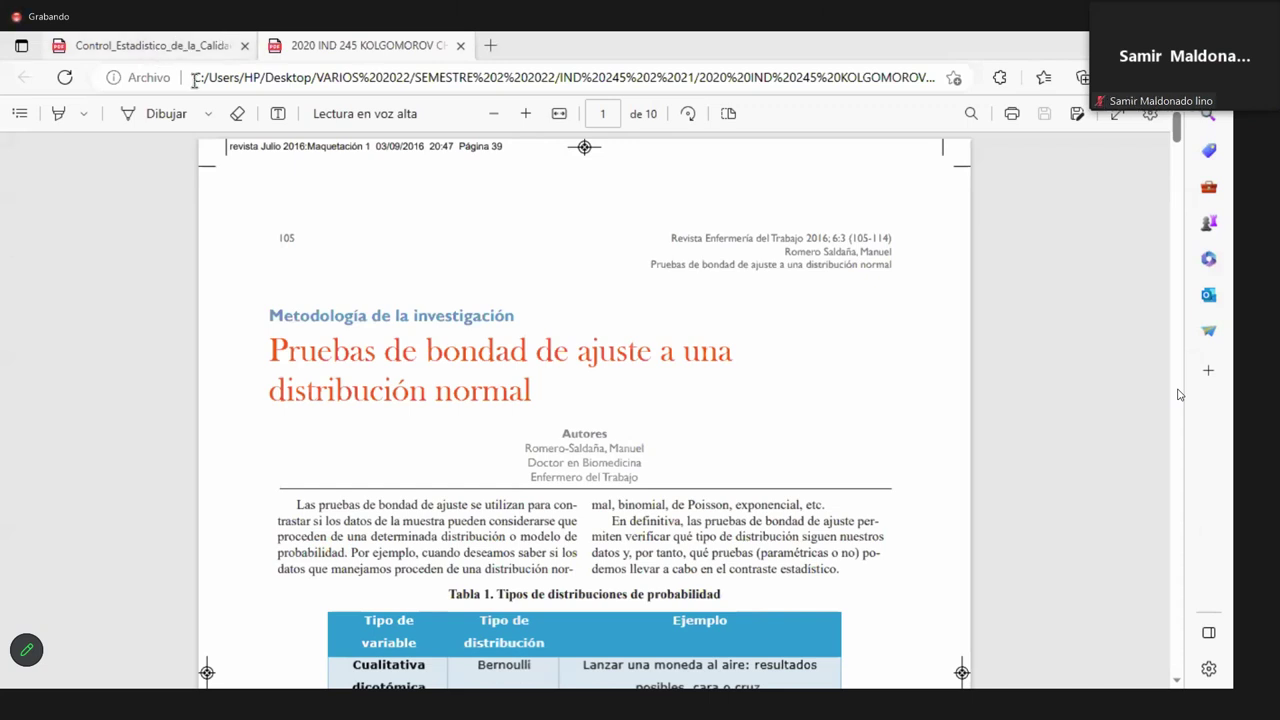
- Switch to the Control_Estadistico_de_la_Calidad PDF and examine example 3.3, table 3.1 and the non-normal probability plots in figure 3.3
click(161, 60)
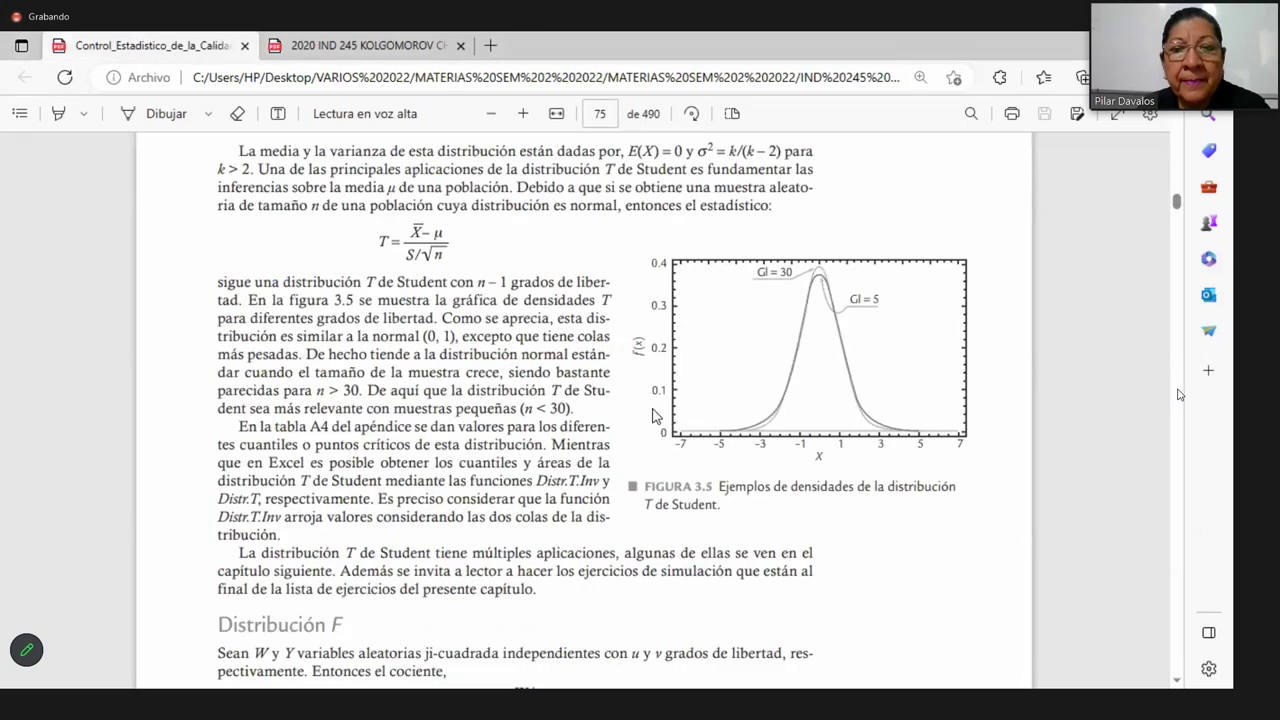
scroll(655, 415, down, 5)
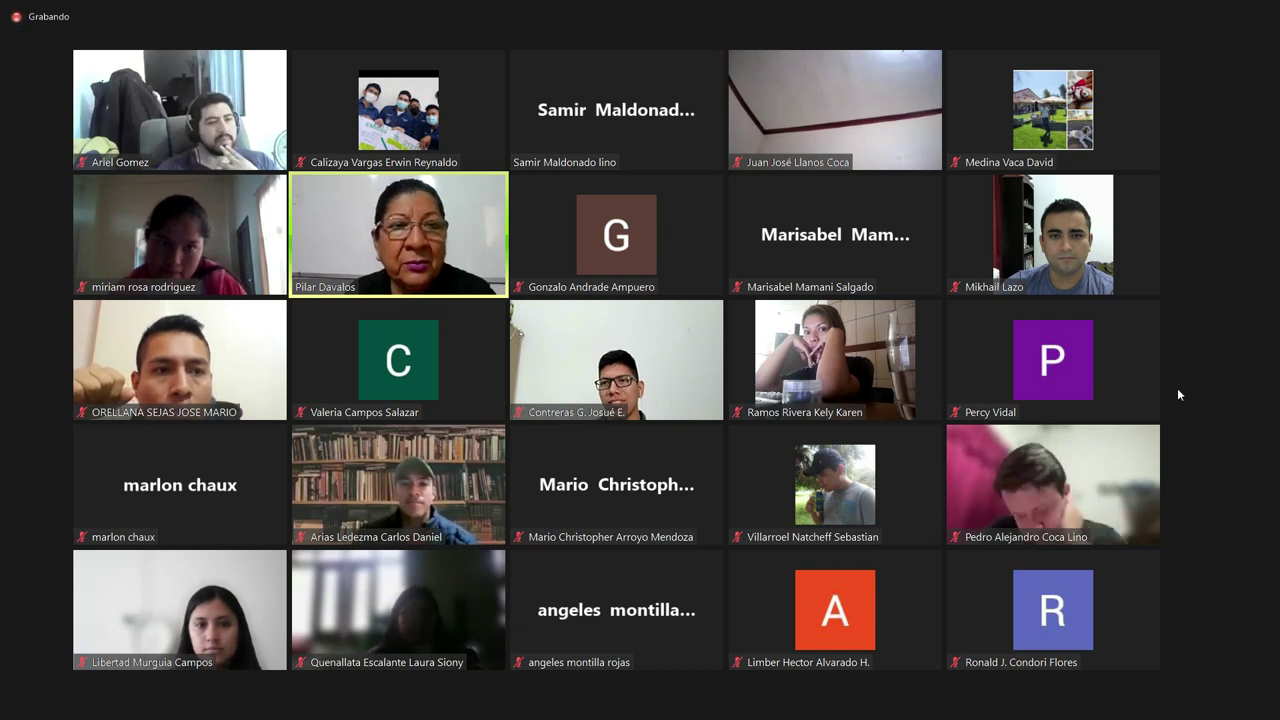
mouse_move(1179, 394)
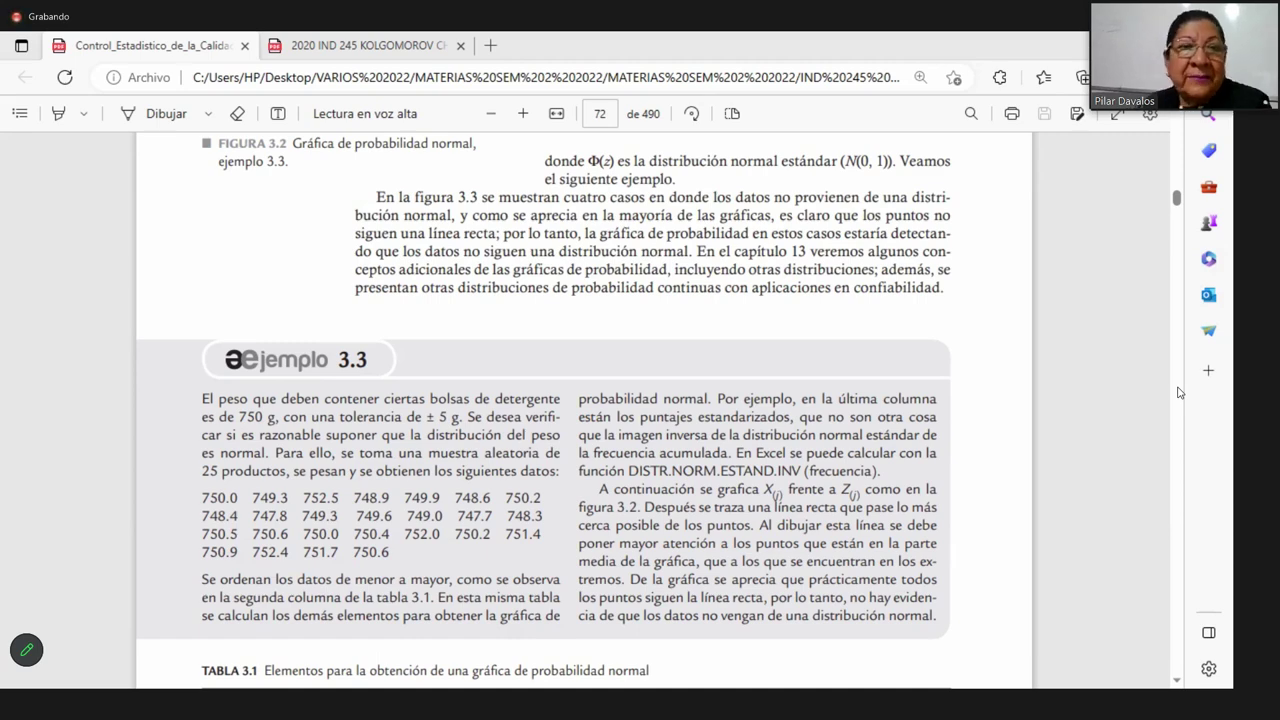
scroll(612, 510, down, 10)
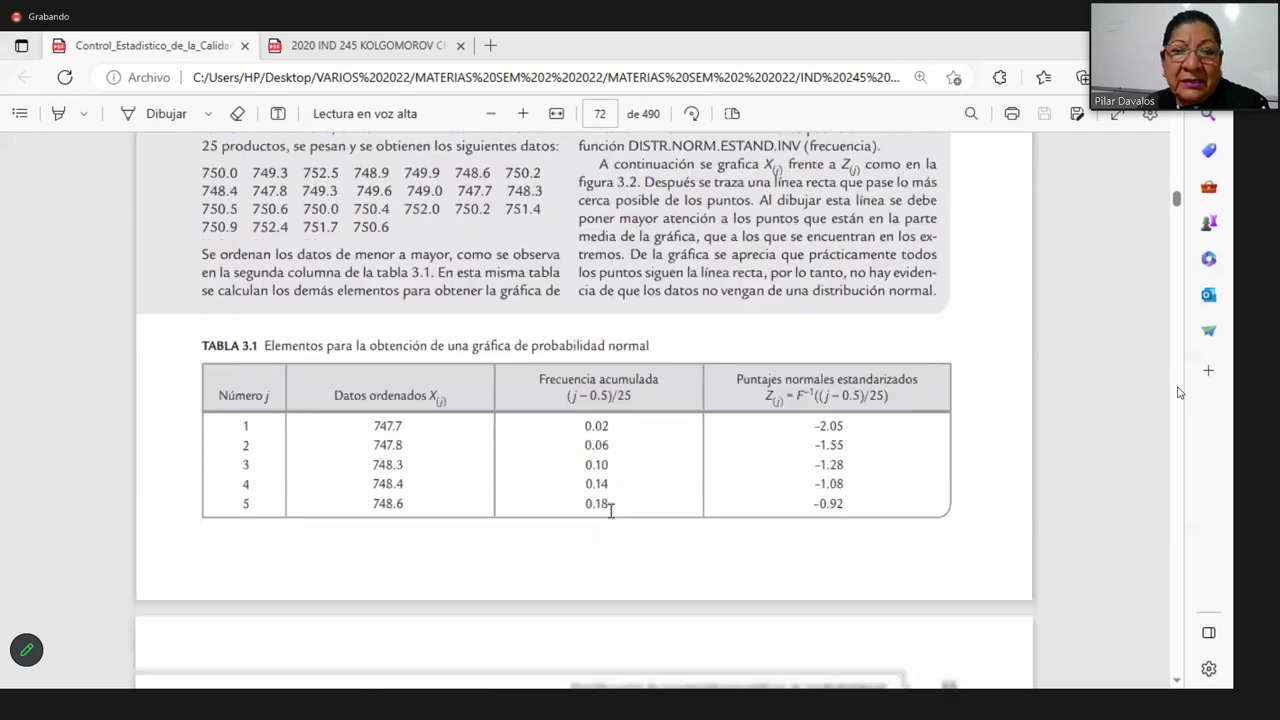
scroll(612, 510, down, 10)
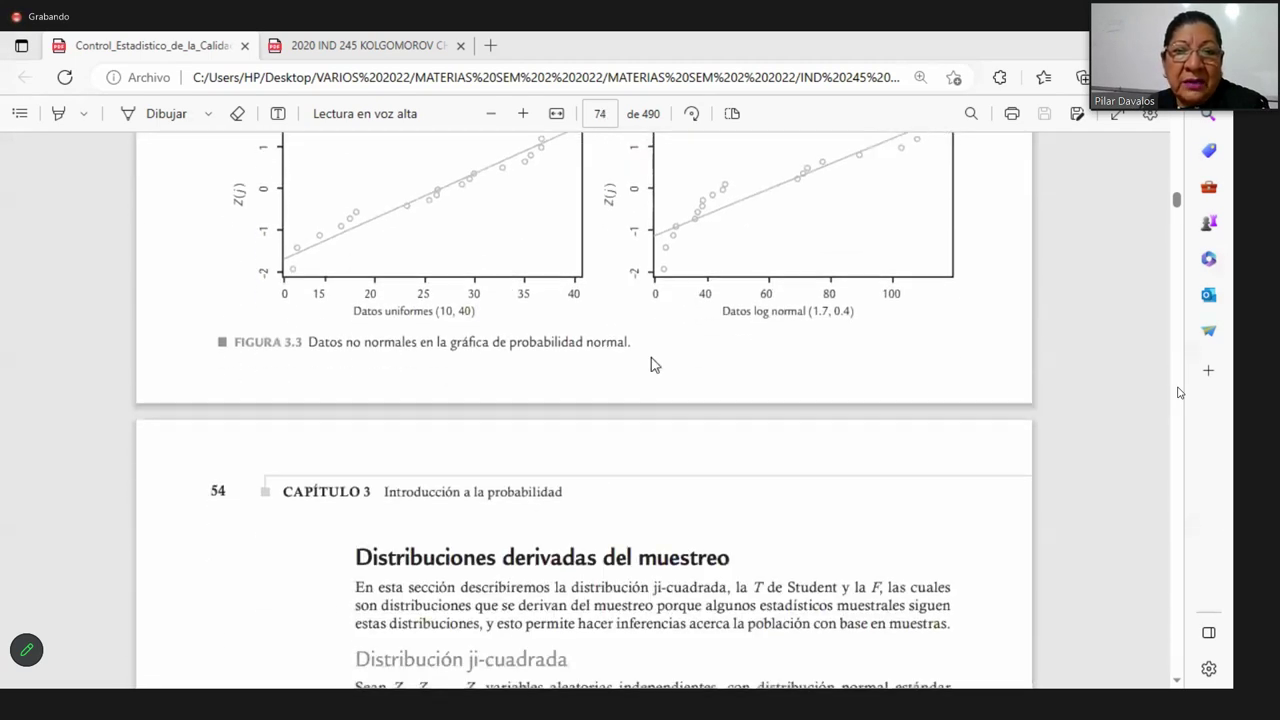
scroll(571, 392, up, 4)
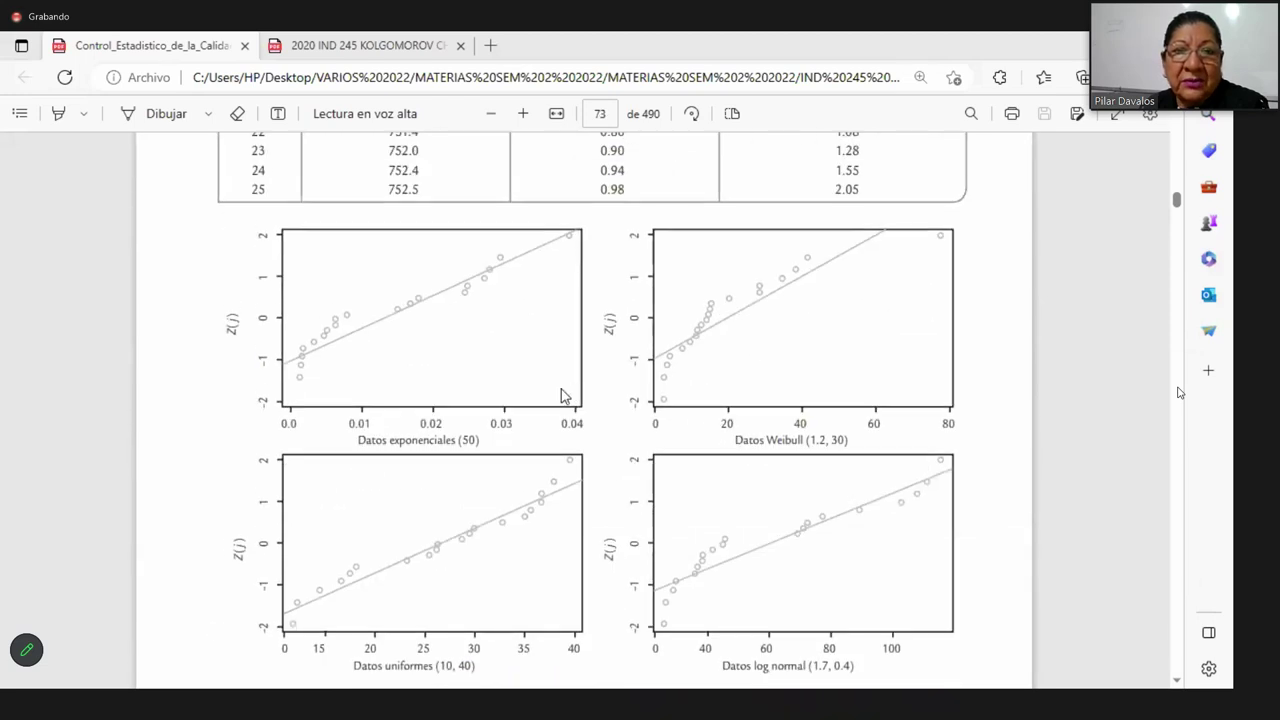
scroll(740, 448, down, 3)
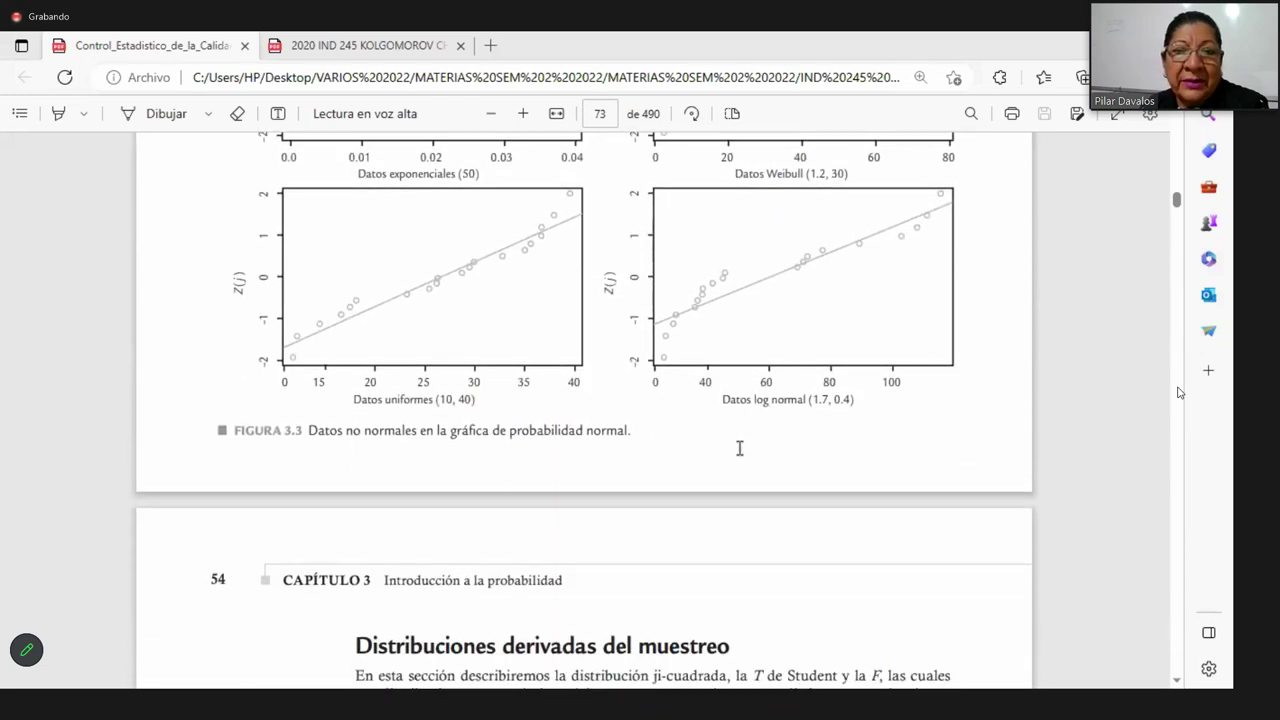
- Read through the PDF's sections on the chi-square, Student's T and F distributions, up to the statistical software section
scroll(729, 459, down, 6)
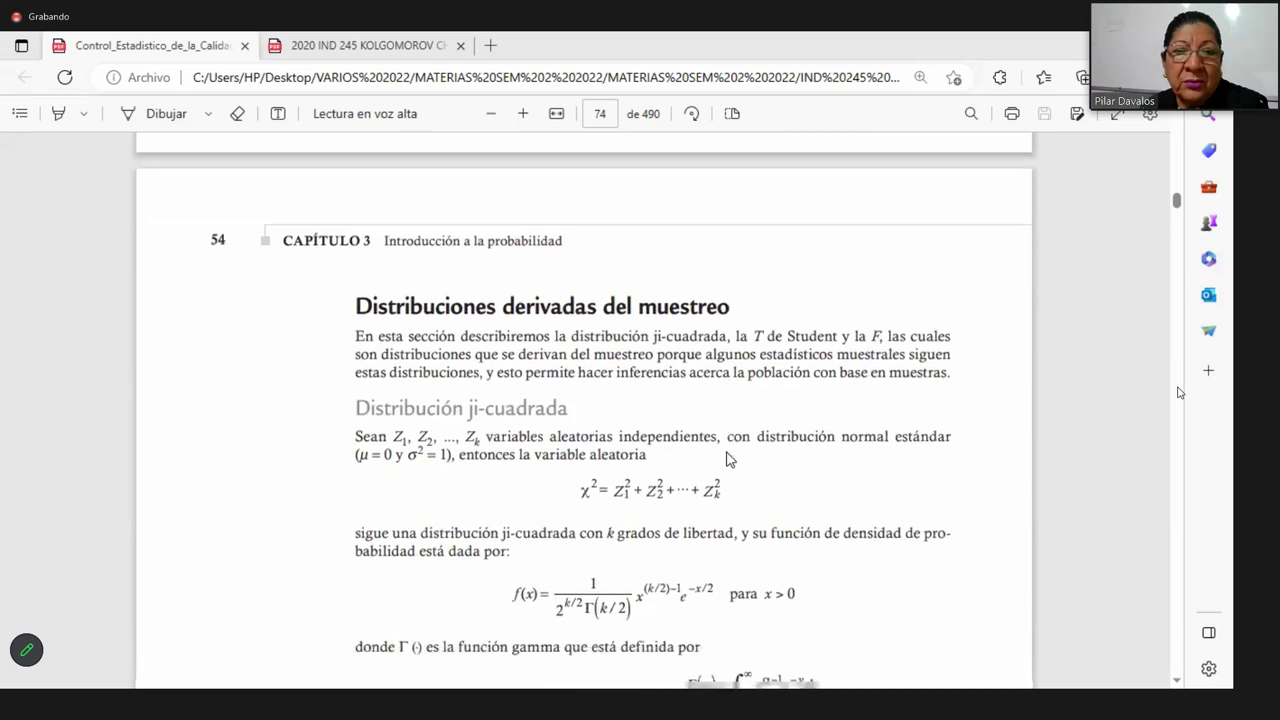
scroll(729, 459, down, 3)
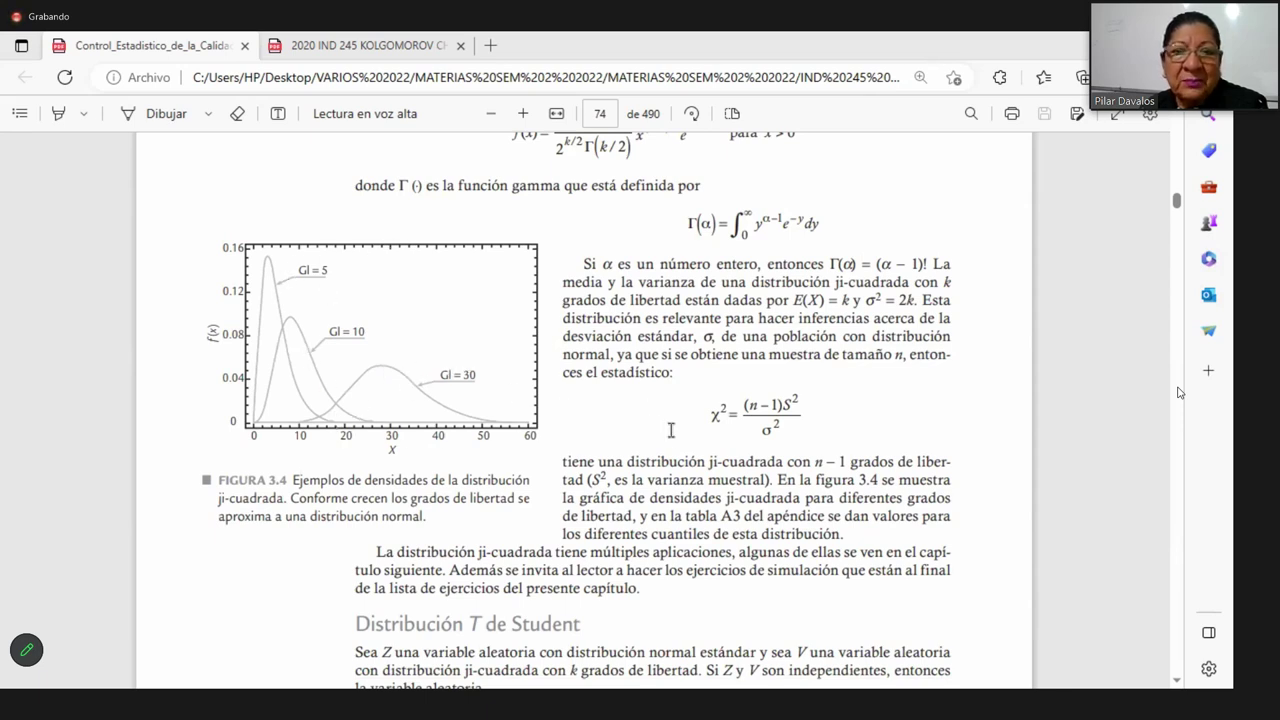
scroll(671, 430, down, 7)
scroll(838, 538, down, 5)
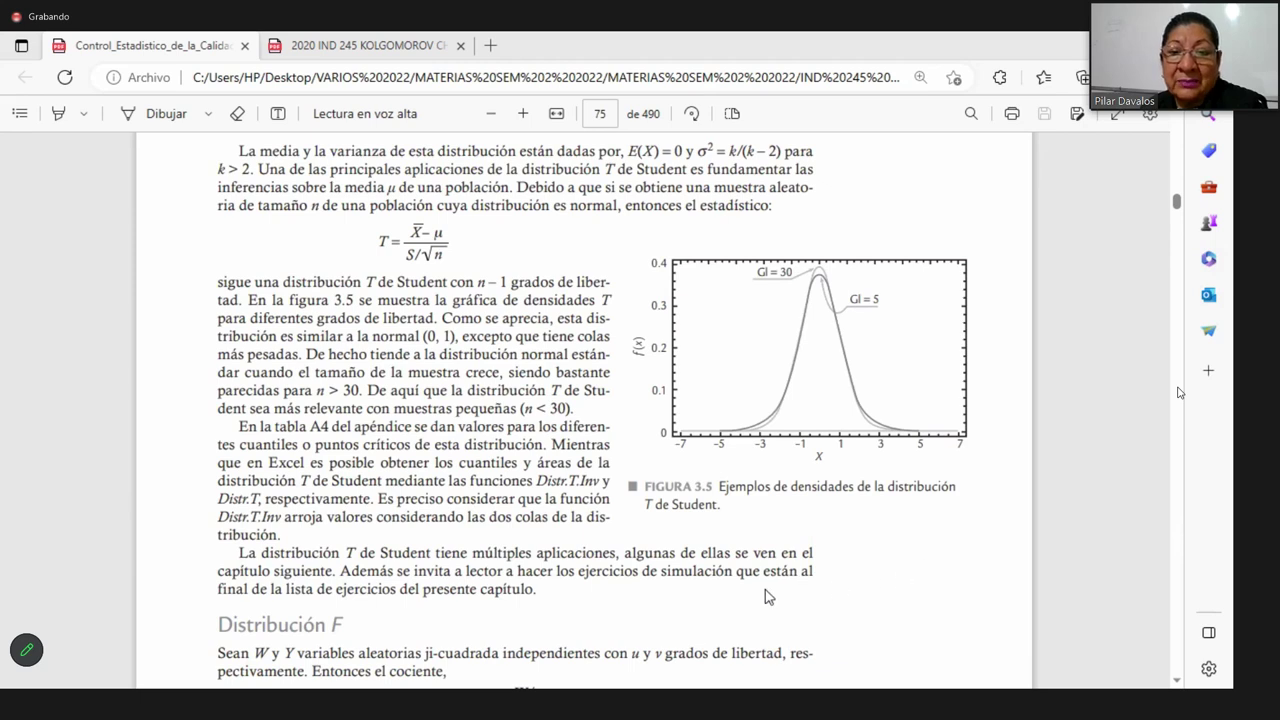
scroll(604, 416, down, 5)
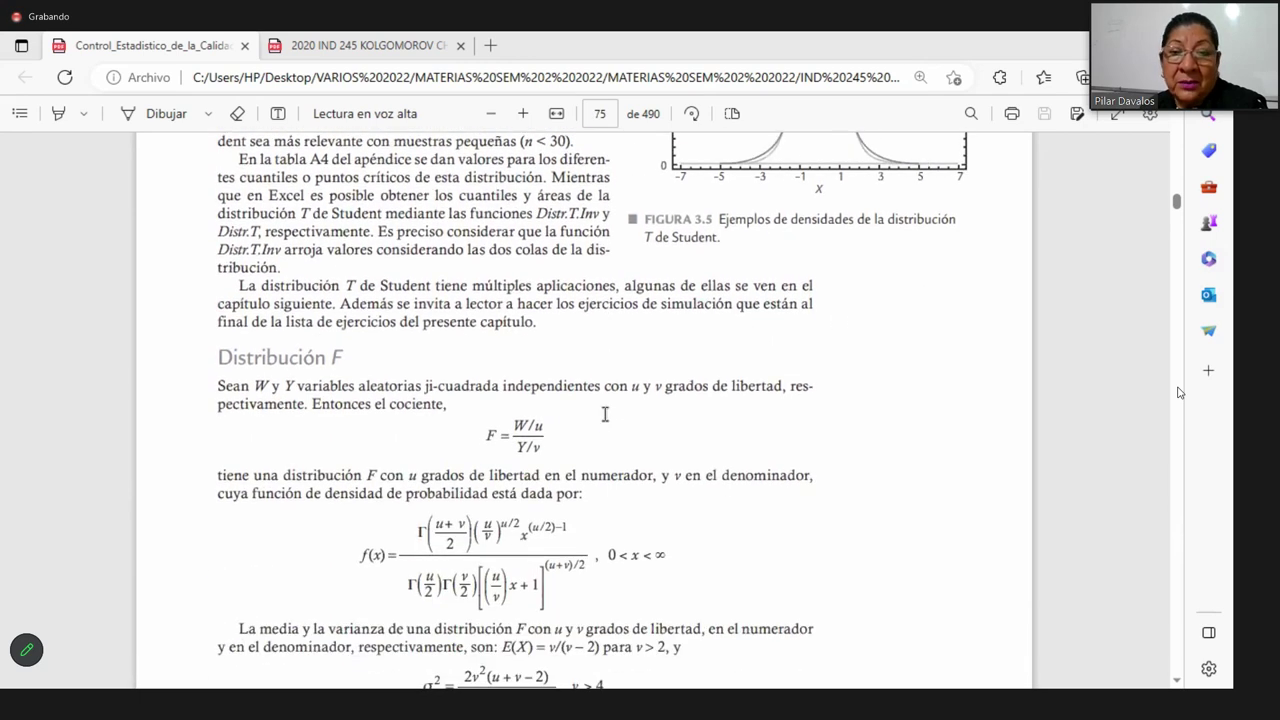
scroll(608, 422, down, 3)
scroll(608, 422, down, 3)
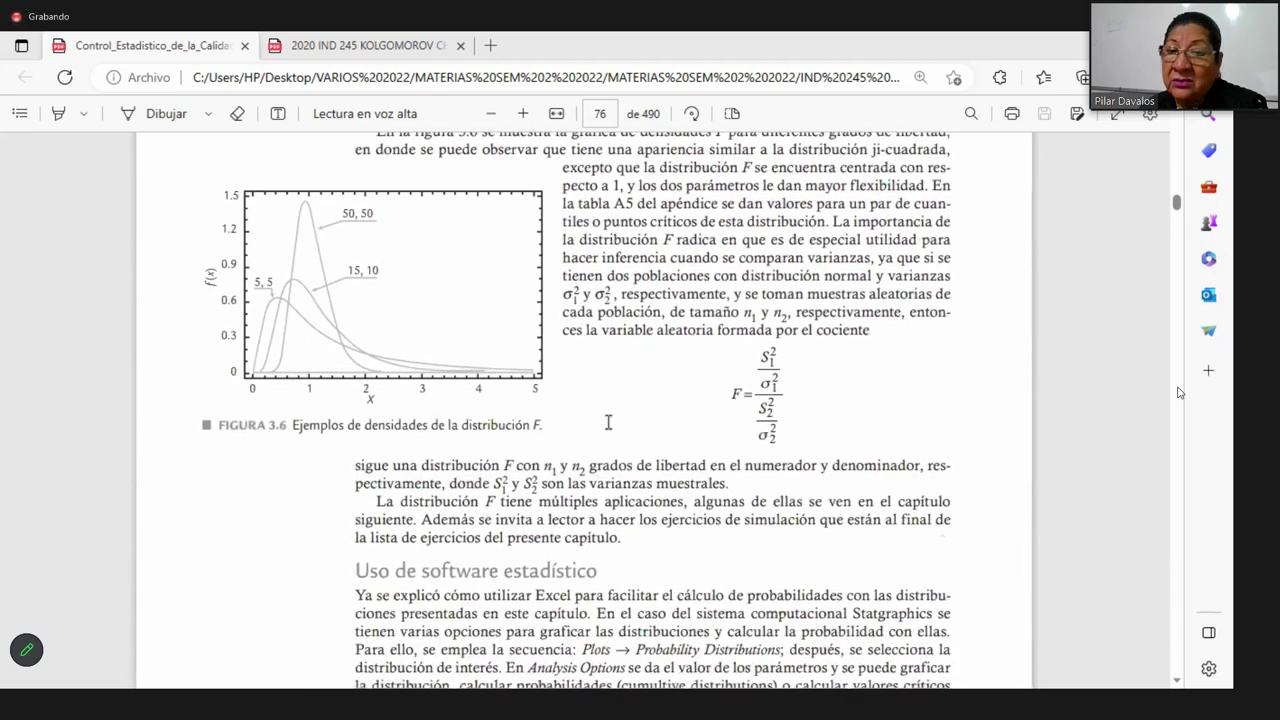
scroll(718, 393, down, 3)
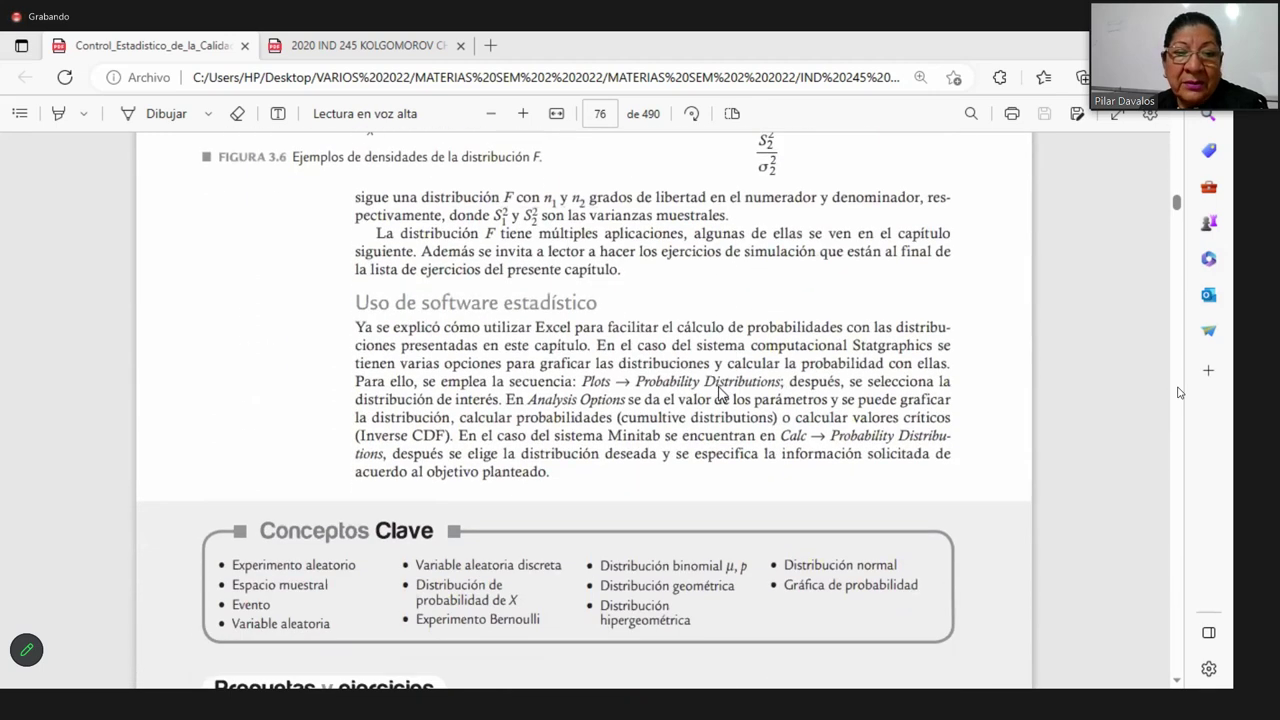
- Look over the chapter 3 exercises, including the normality data in exercise 18, and the learning objectives of chapter 4
scroll(720, 393, down, 9)
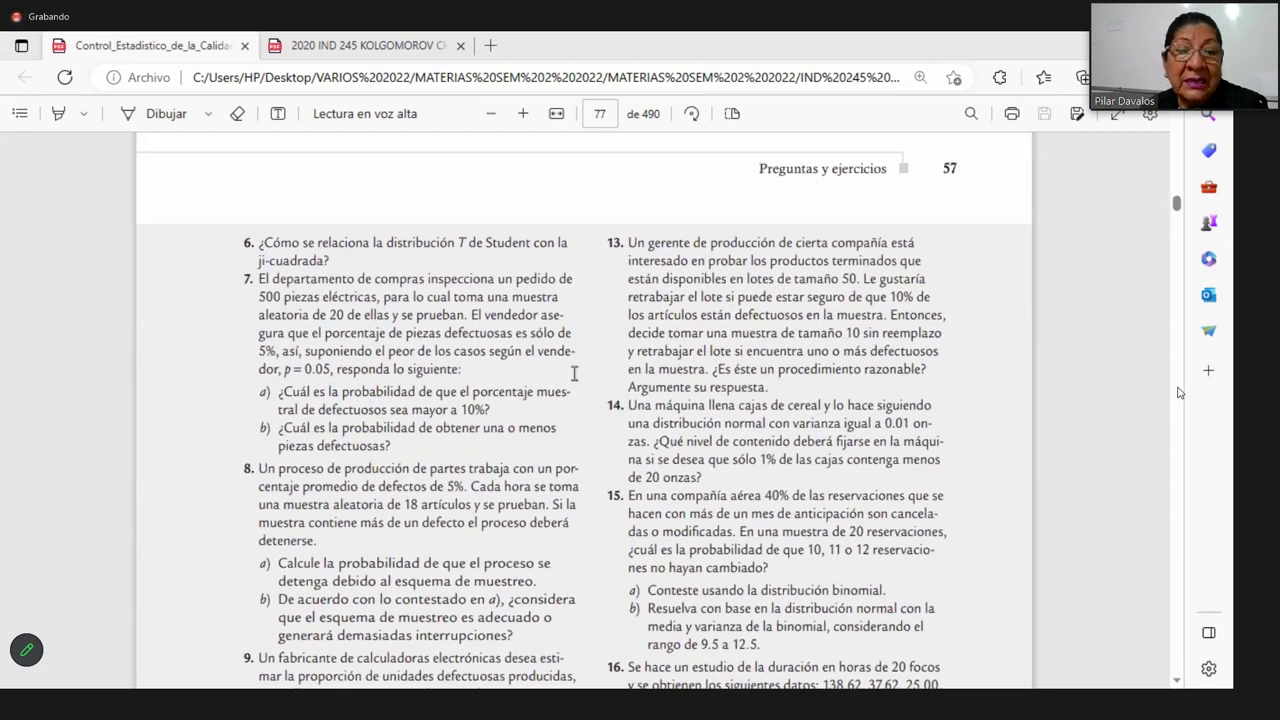
scroll(597, 362, down, 3)
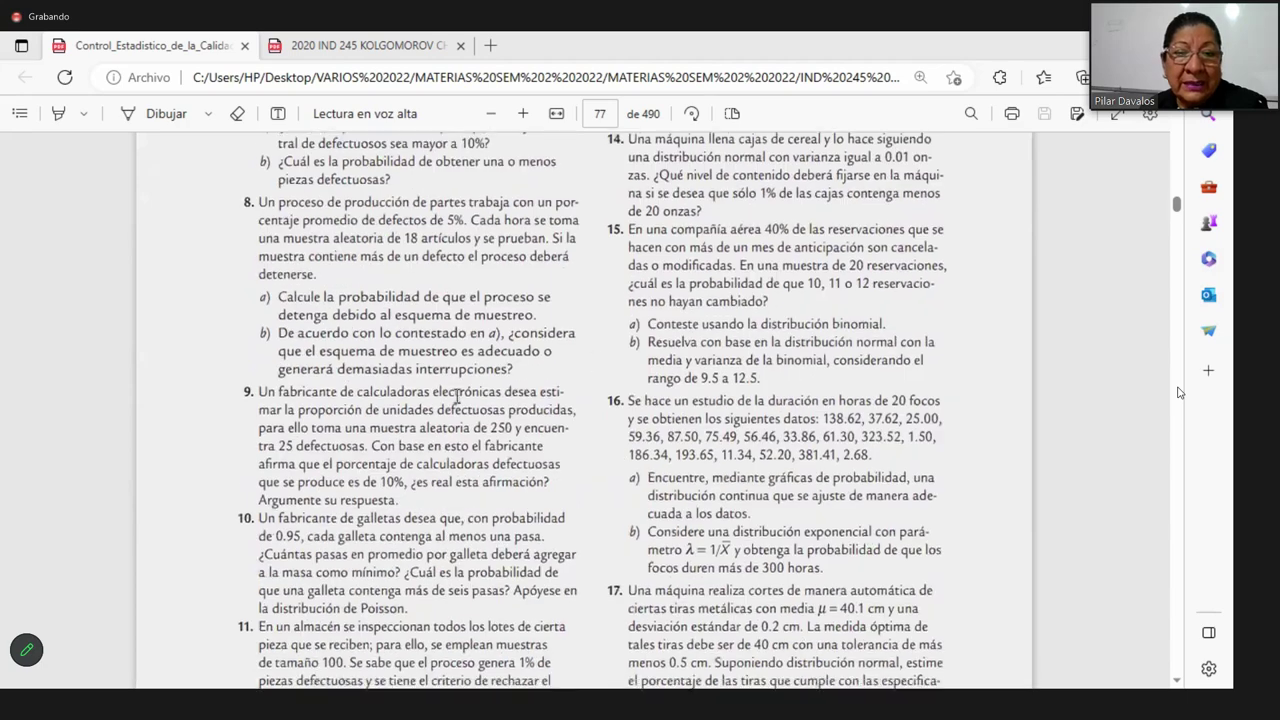
scroll(544, 386, down, 6)
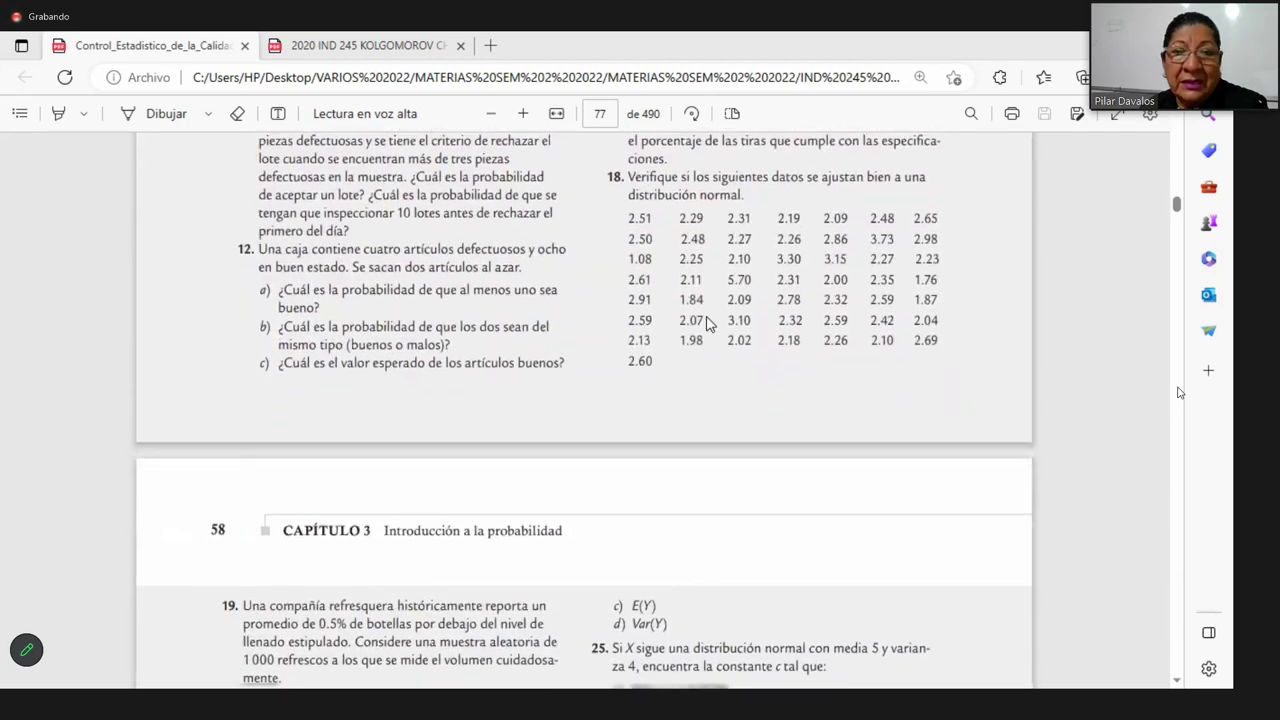
scroll(707, 323, down, 6)
scroll(707, 317, down, 10)
scroll(707, 317, down, 12)
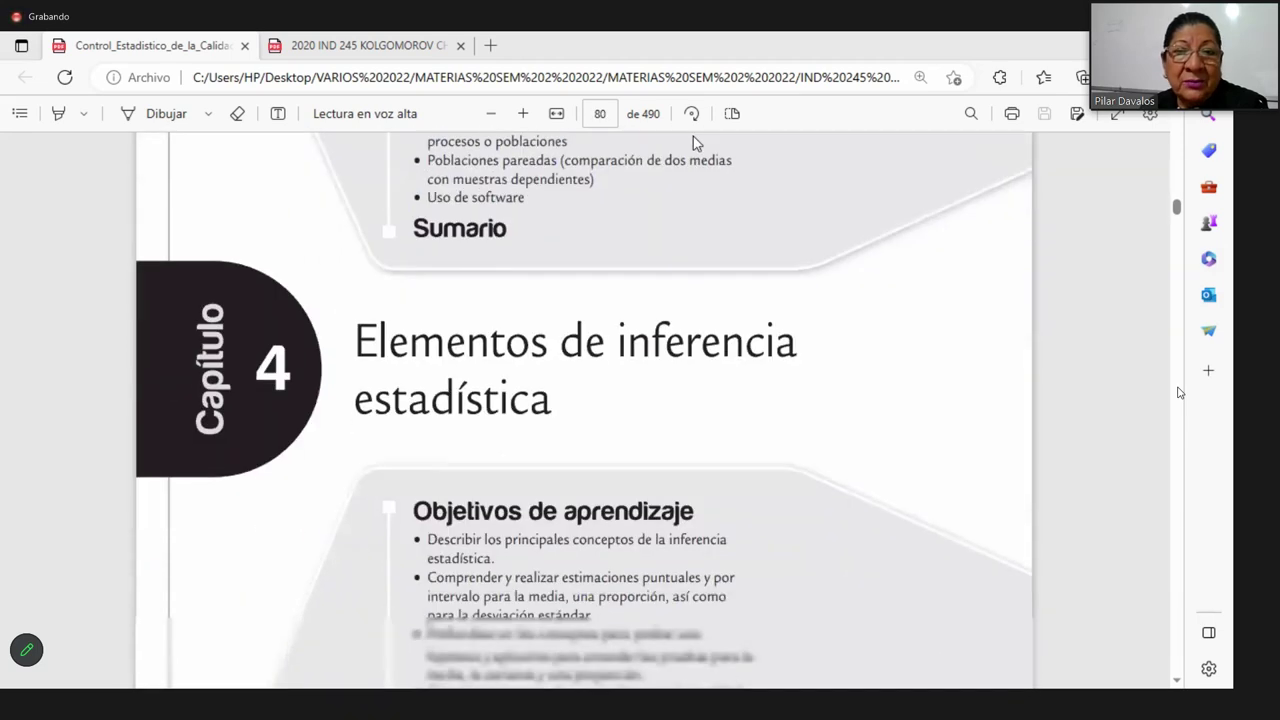
scroll(793, 560, down, 1)
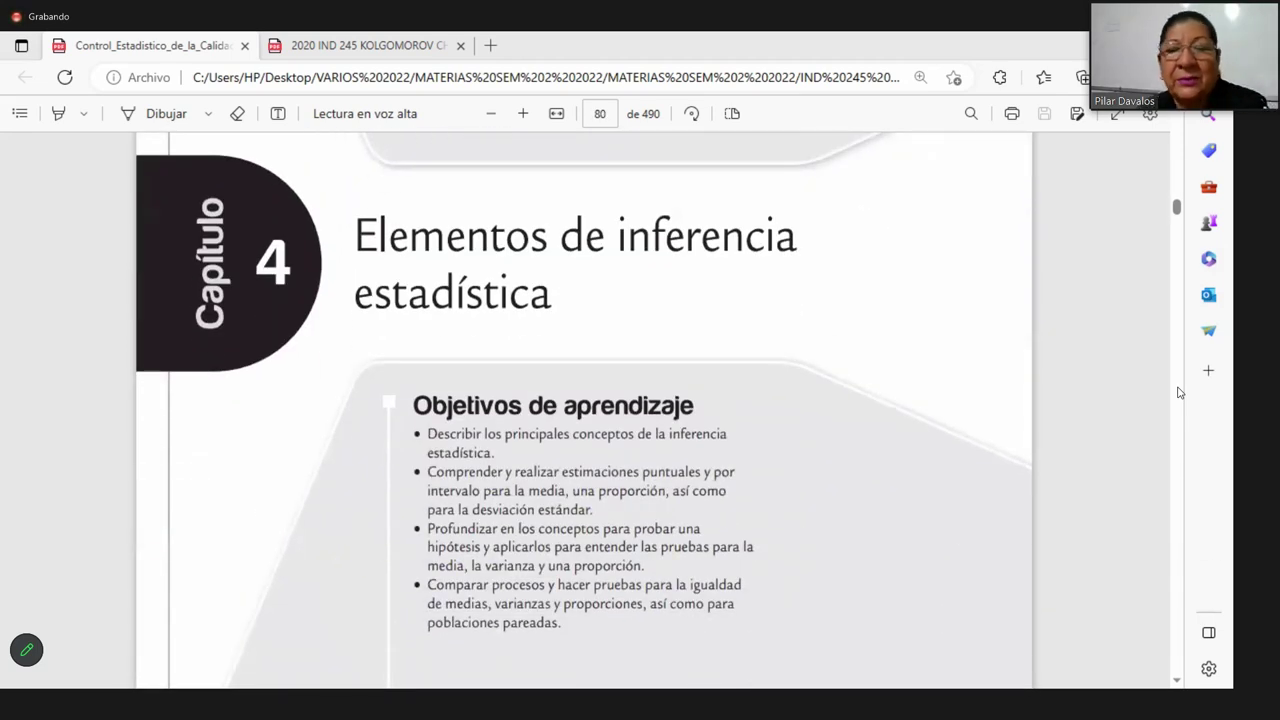
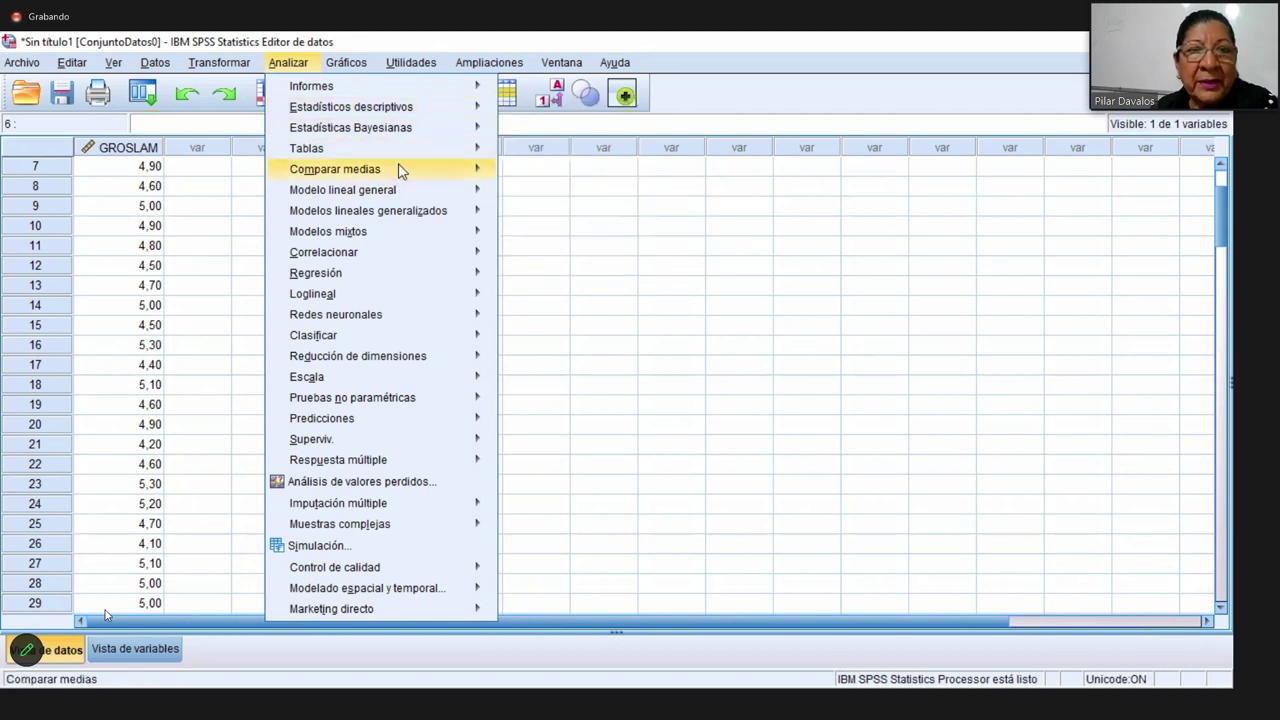
- In the SPSS data editor, set up a one-sample T test with the asbestos sheet thickness as the test variable
mouse_move(399, 171)
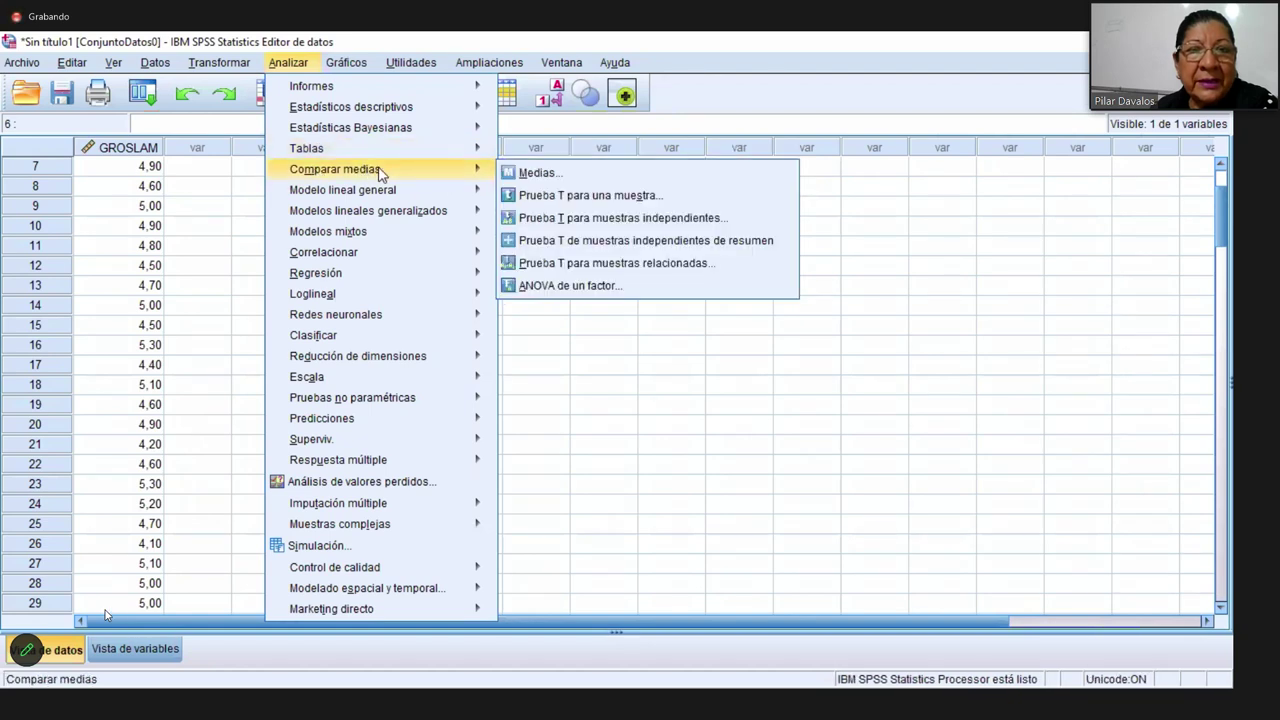
click(581, 200)
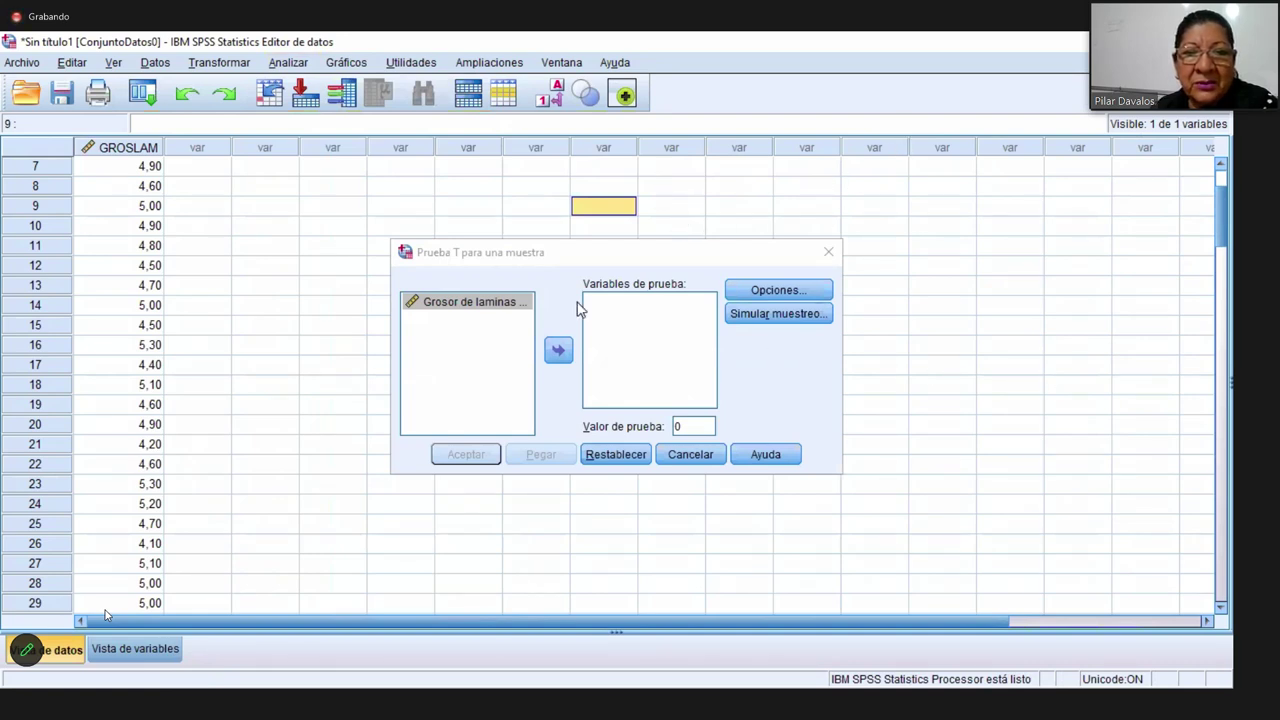
click(463, 309)
click(558, 350)
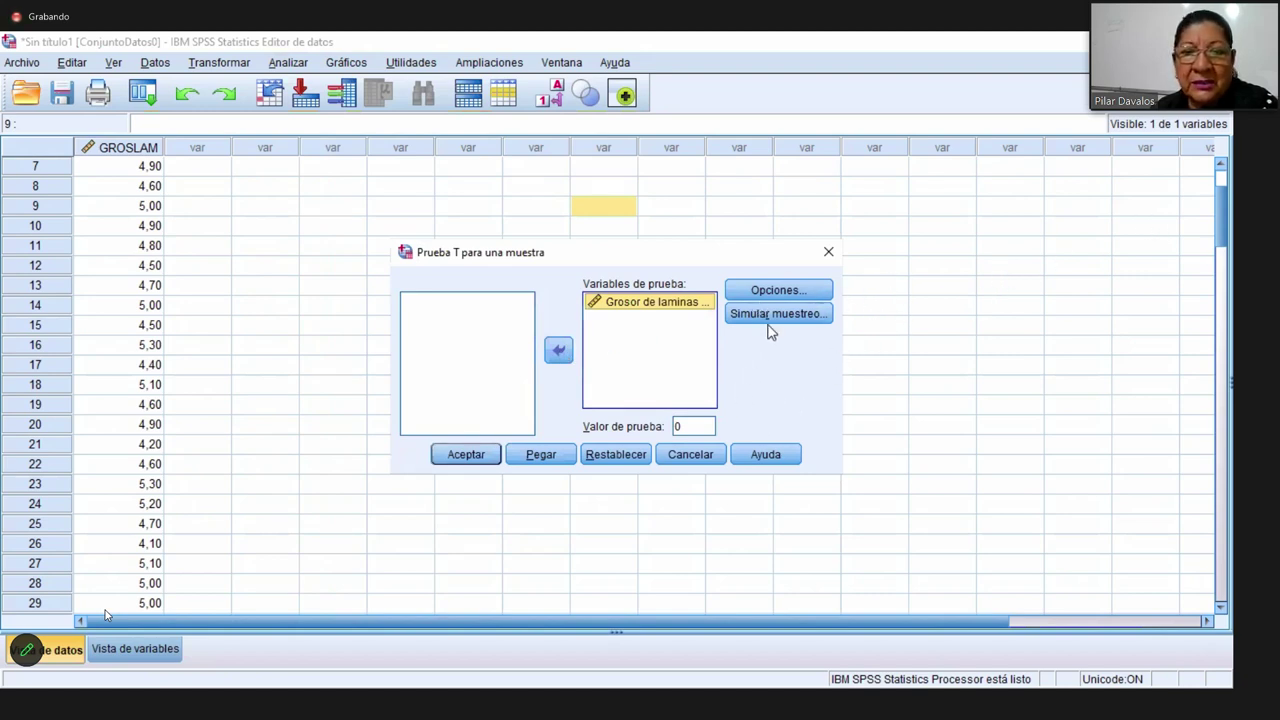
- Set the T test's confidence interval to 95%, excluding missing cases analysis by analysis, and run it with test value 0
click(784, 294)
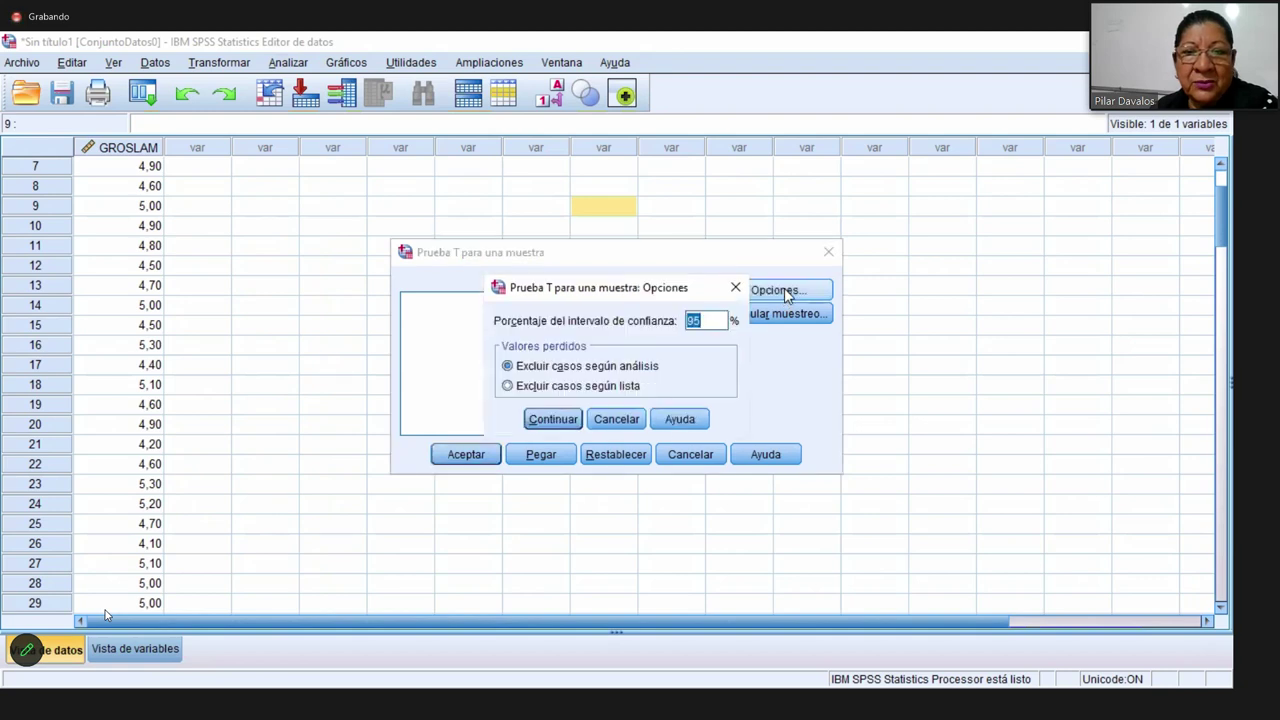
click(709, 324)
drag(709, 324, 687, 324)
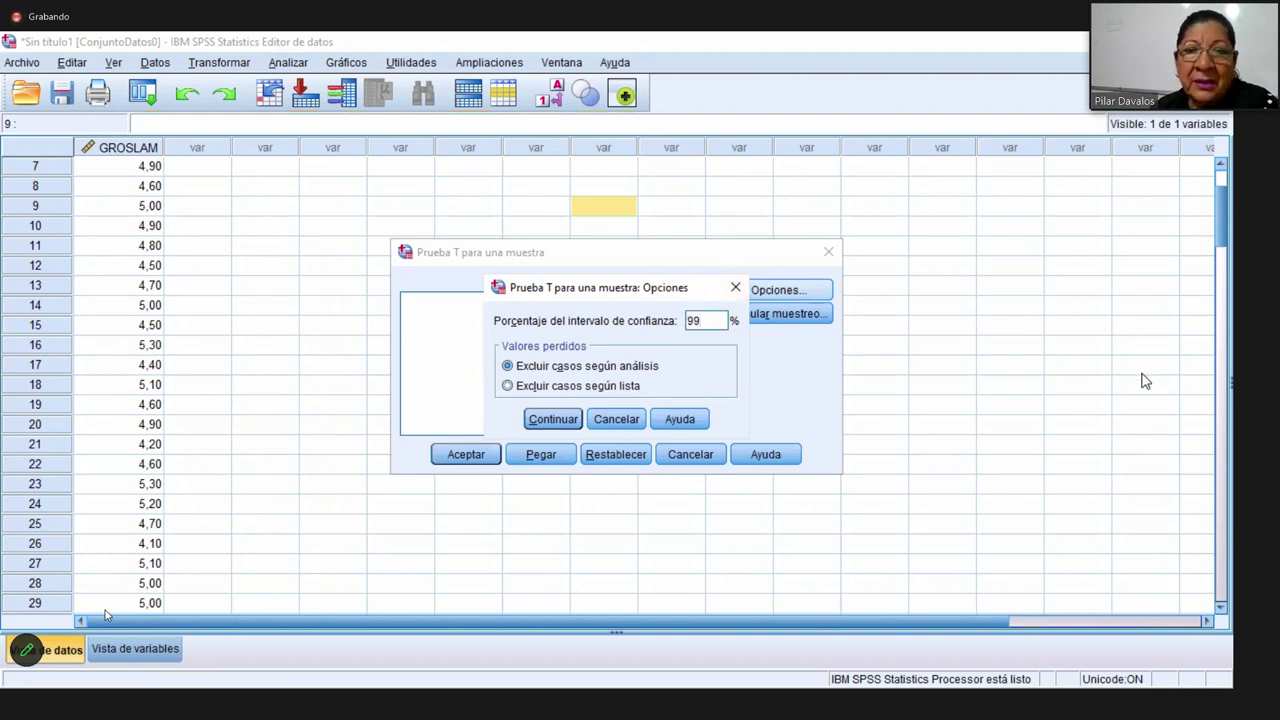
key(BackSpace)
key(BackSpace)
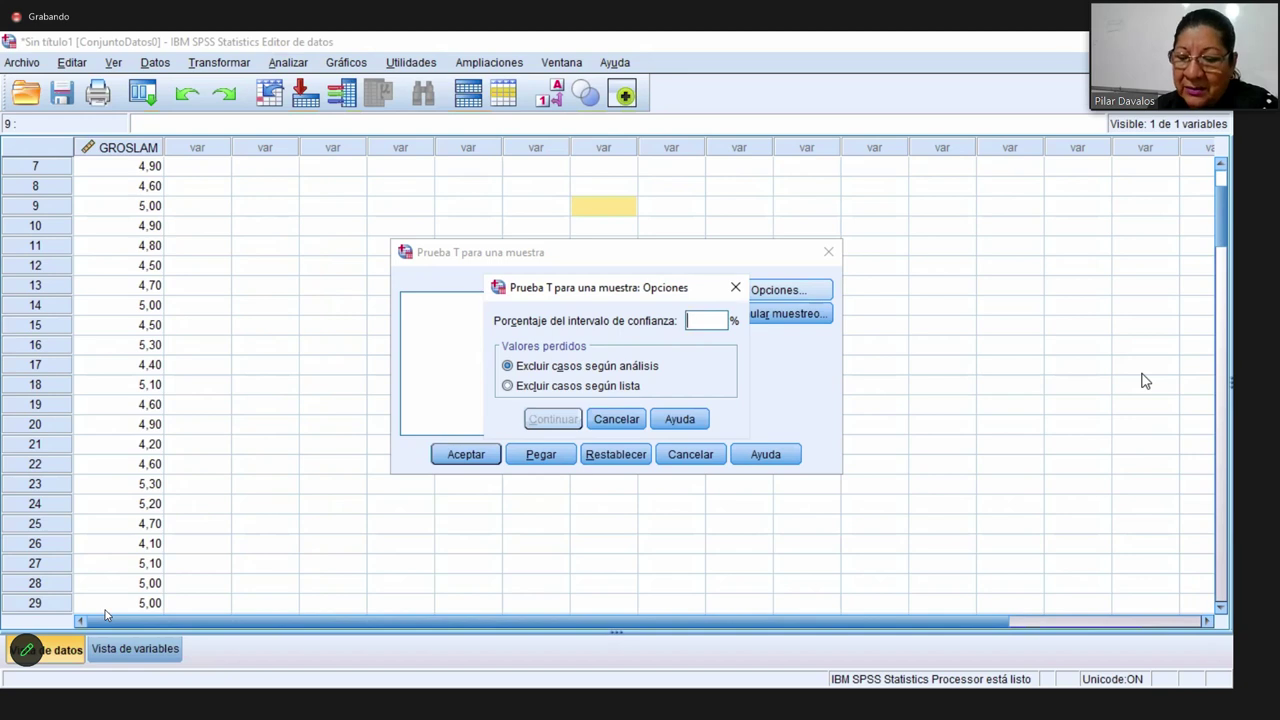
text(95)
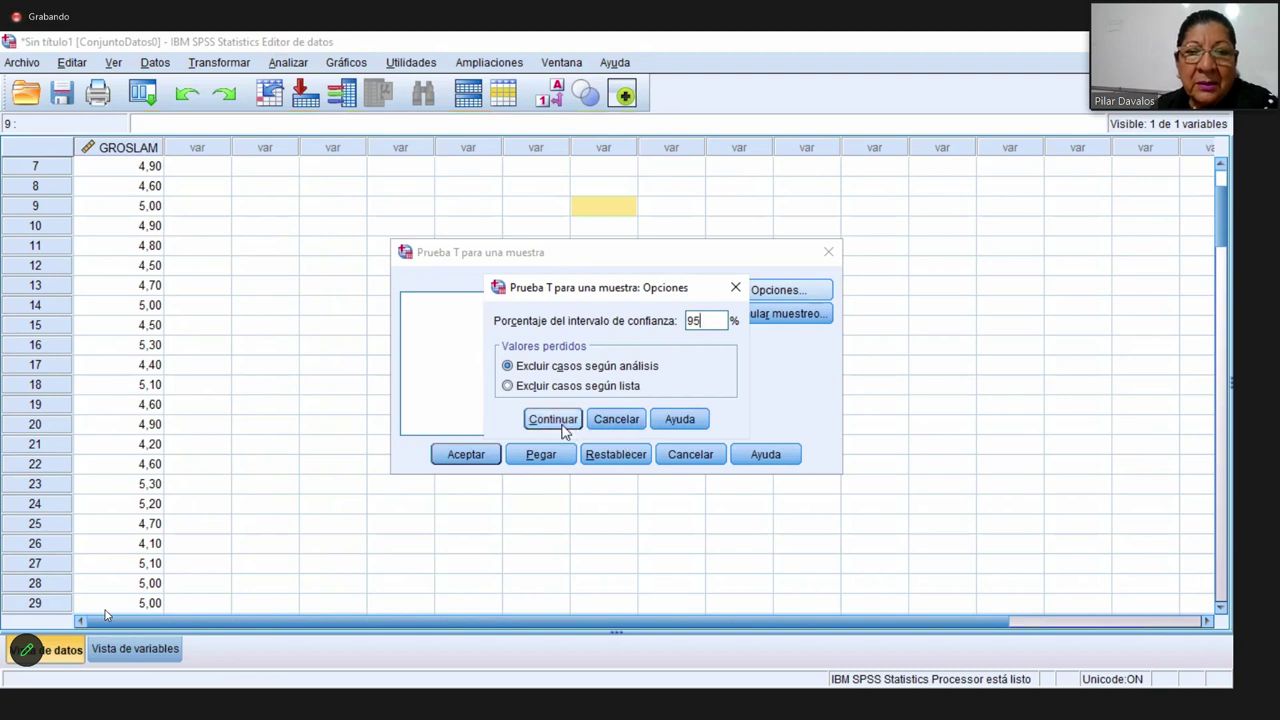
key(Return)
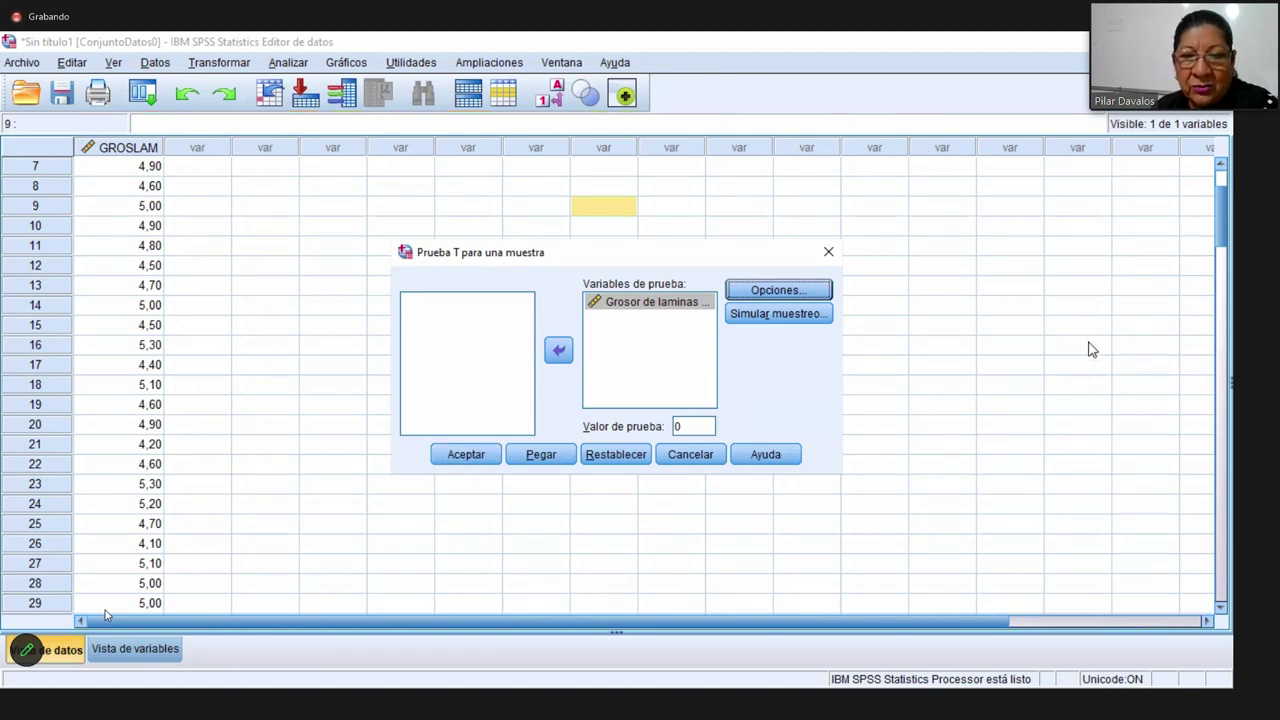
click(478, 461)
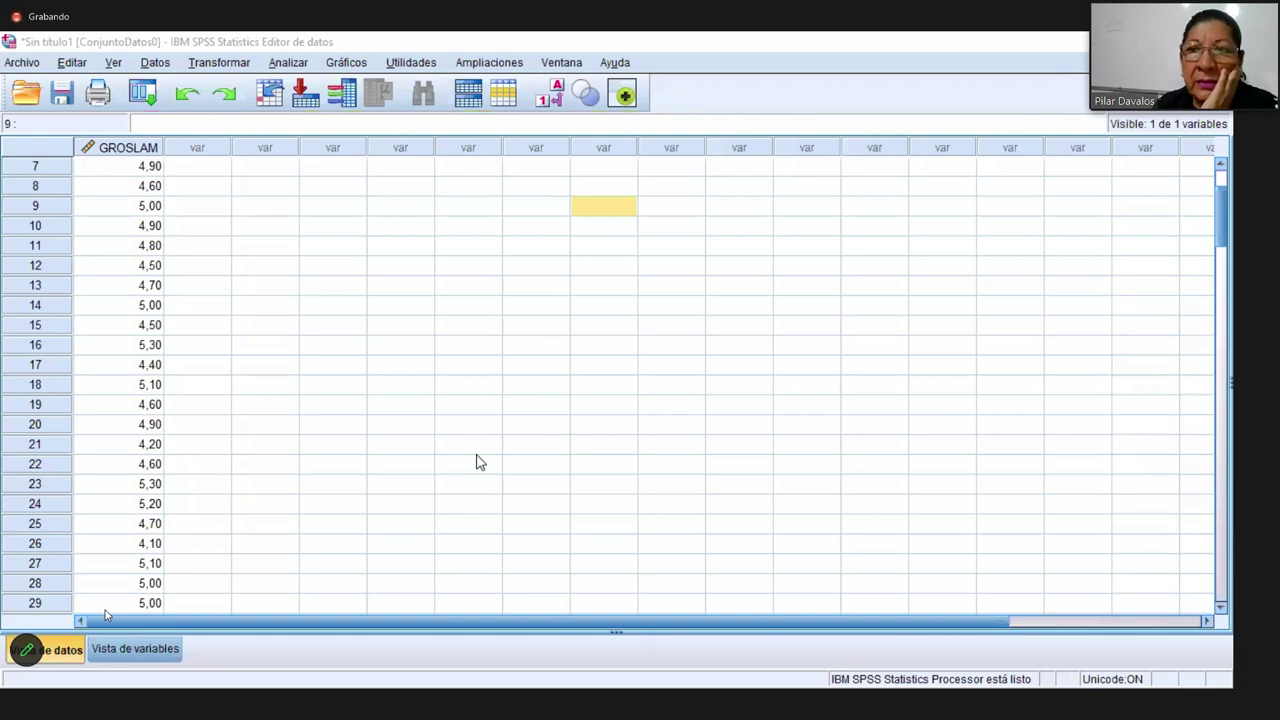
- Rerun the one-sample T test on the asbestos sheet thickness with test value 0 and a 95% confidence interval, excluding cases by analysis
click(426, 482)
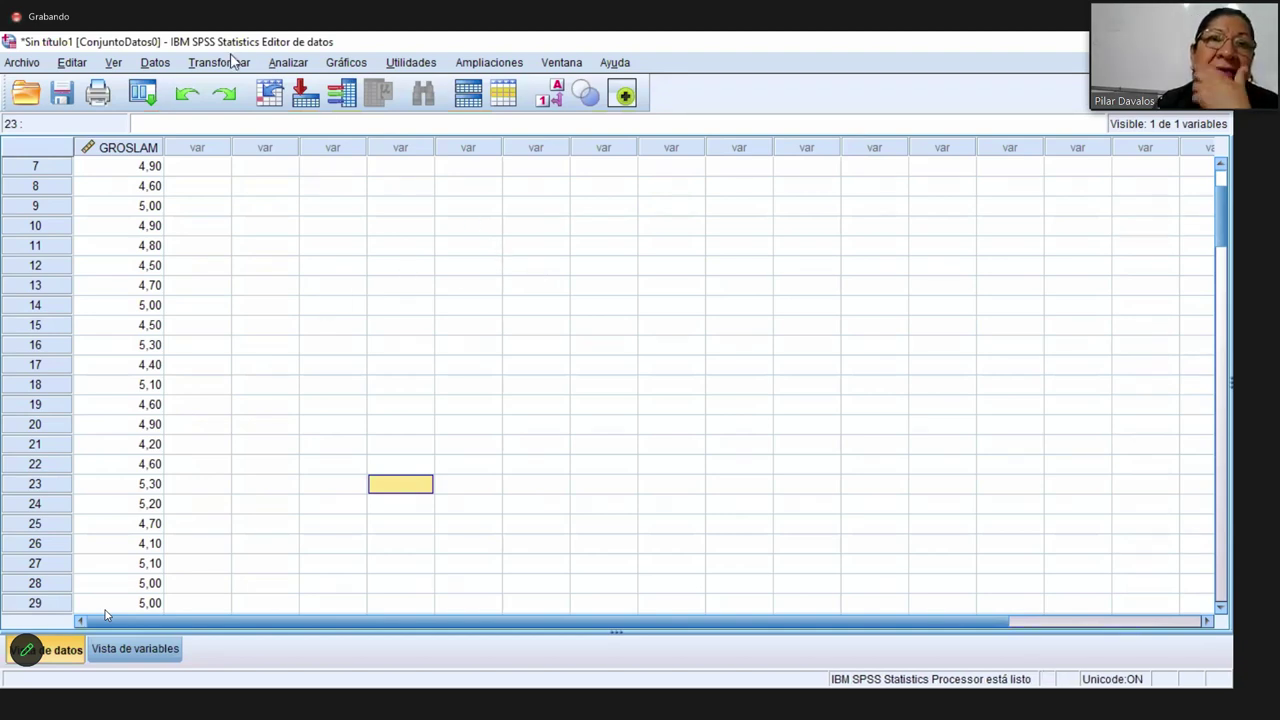
click(288, 64)
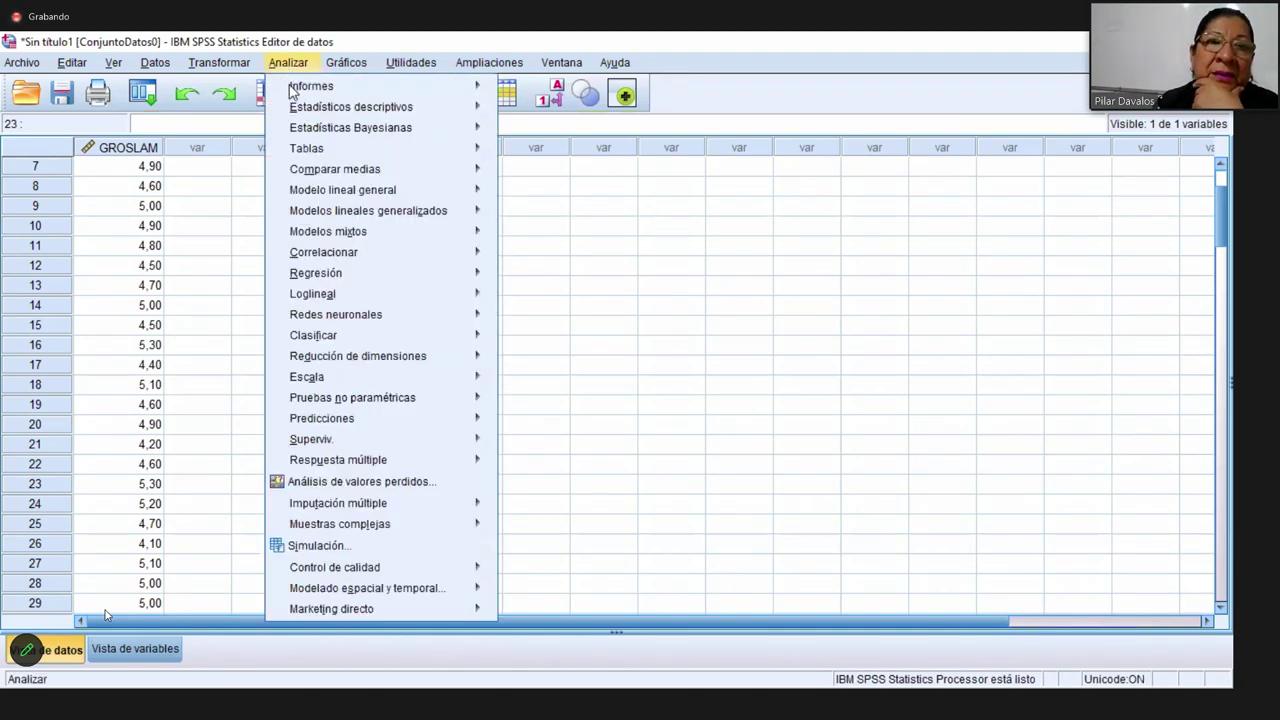
mouse_move(351, 176)
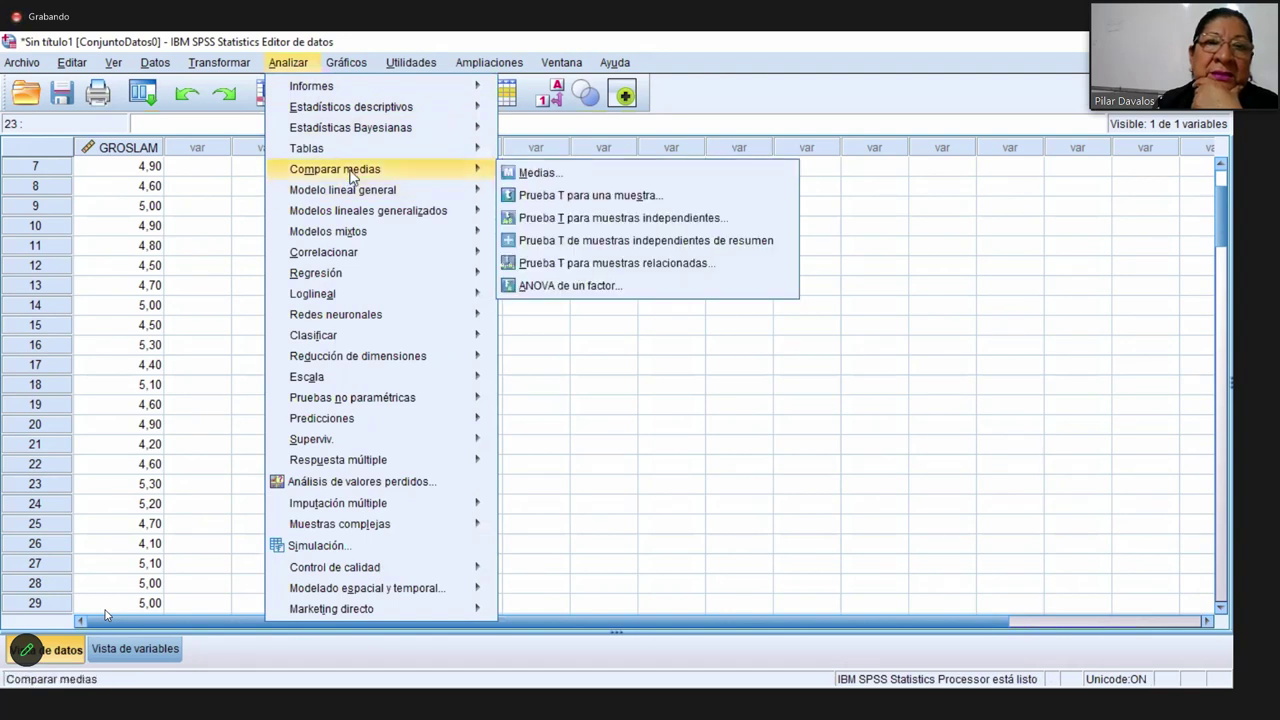
click(557, 197)
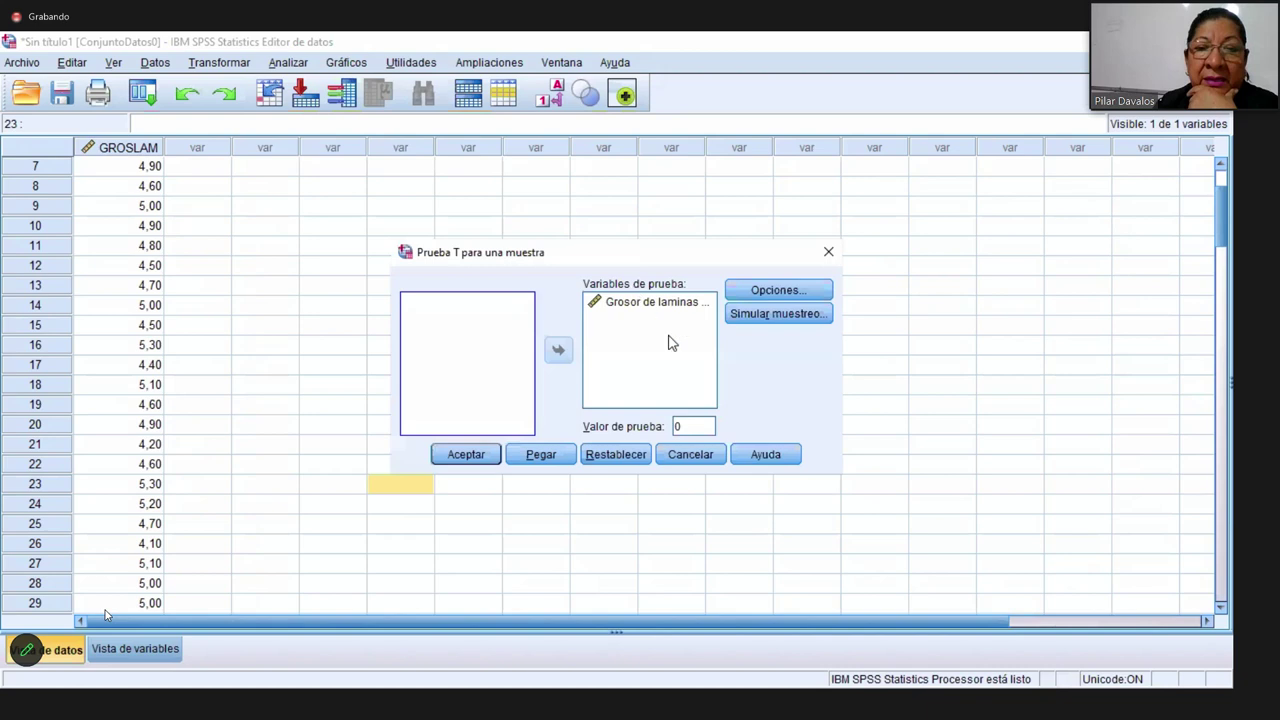
click(786, 292)
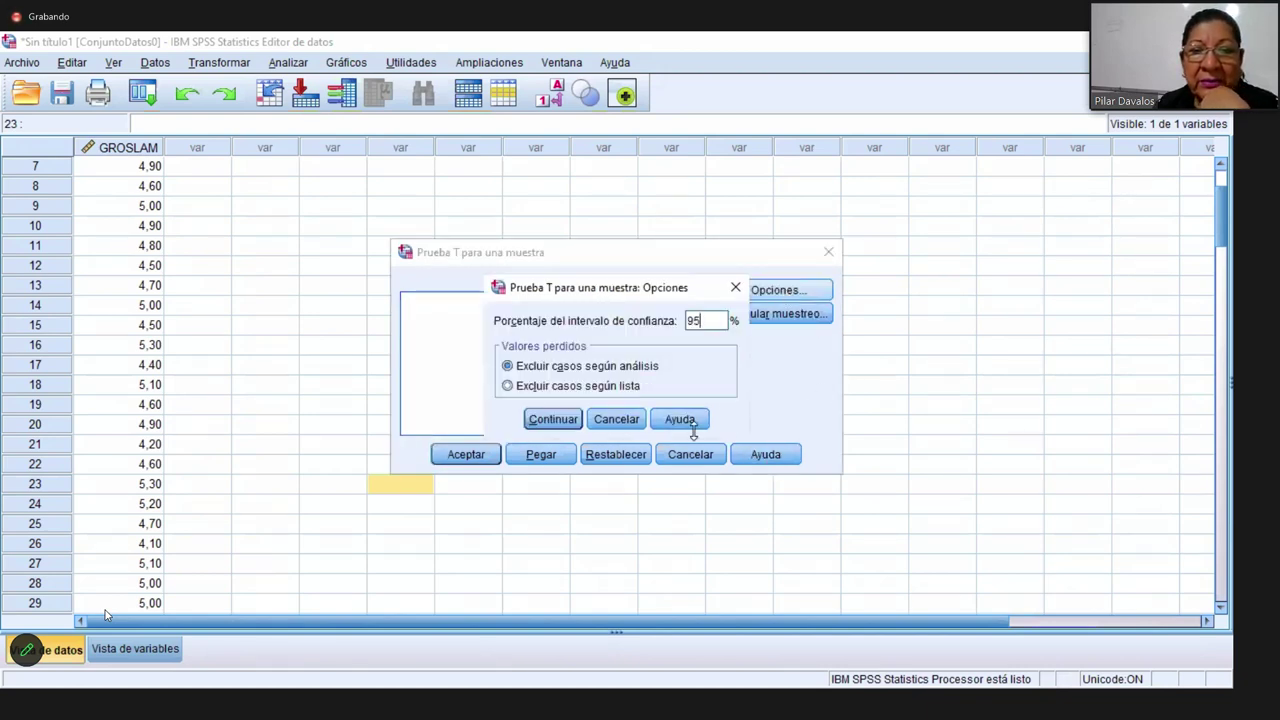
click(545, 420)
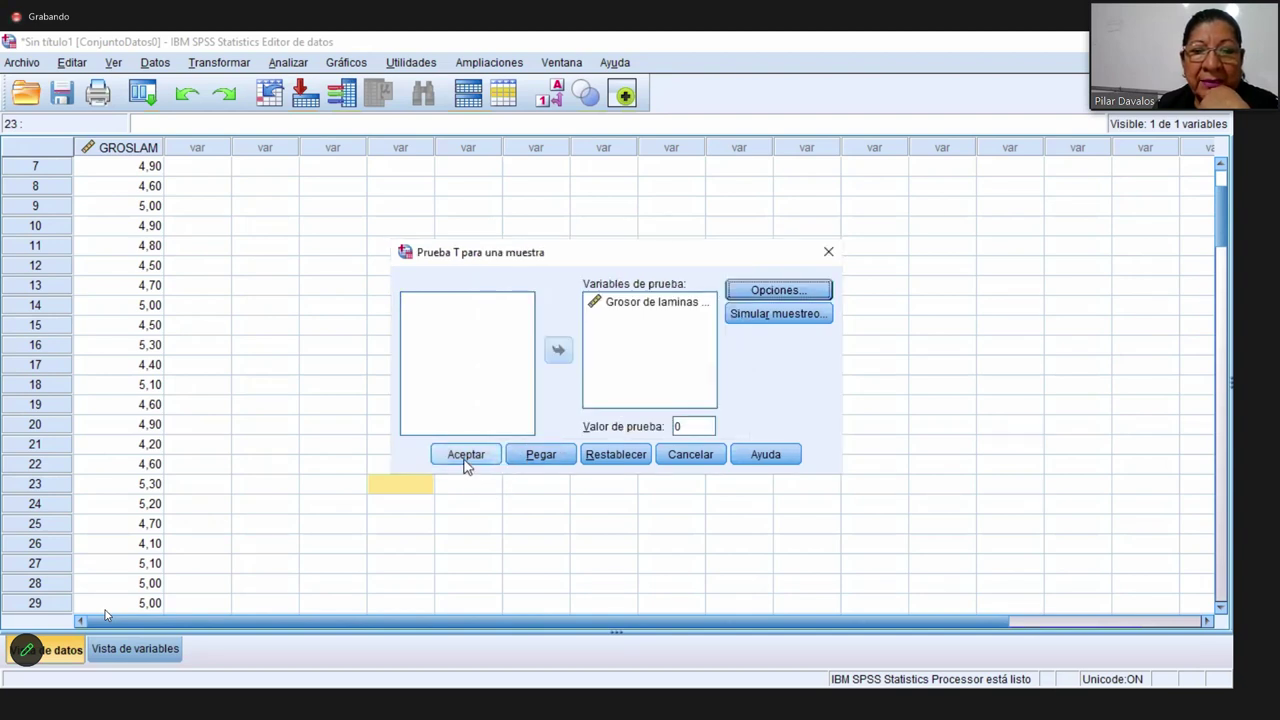
click(465, 456)
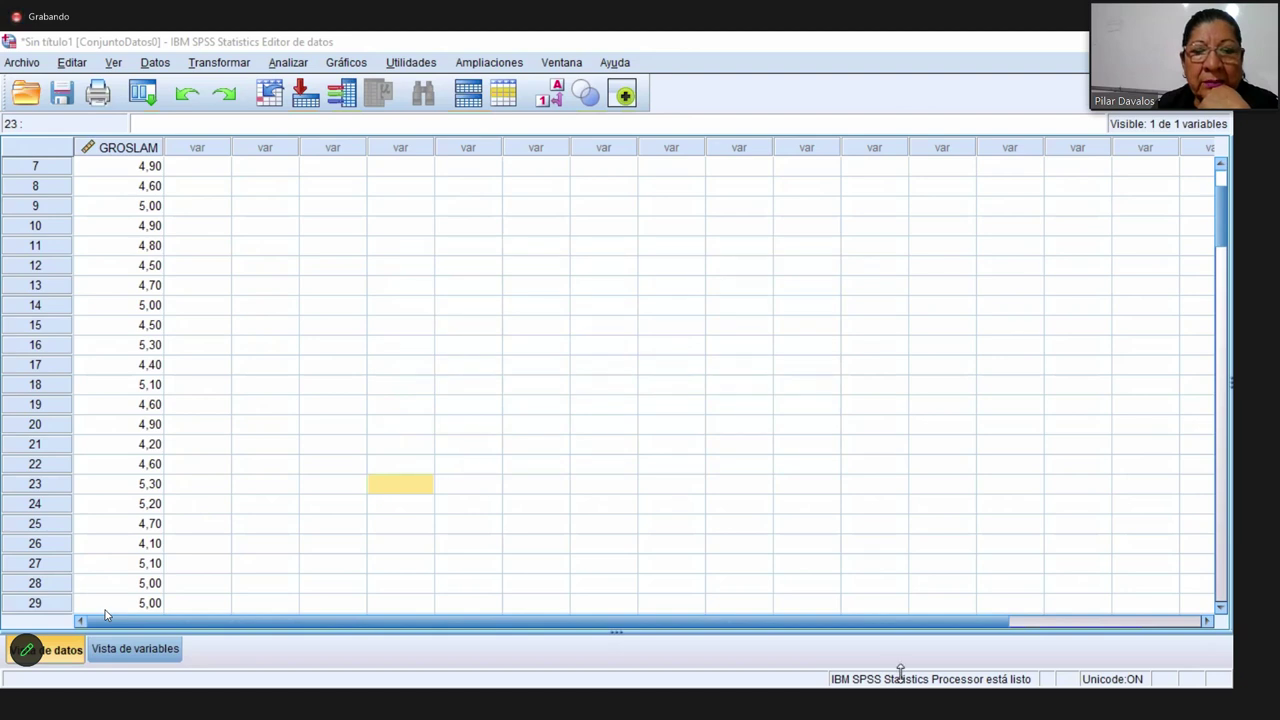
- Share the T test output and draw red axes with a bell-shaped curve in the blank area beside the result tables
key(alt+s)
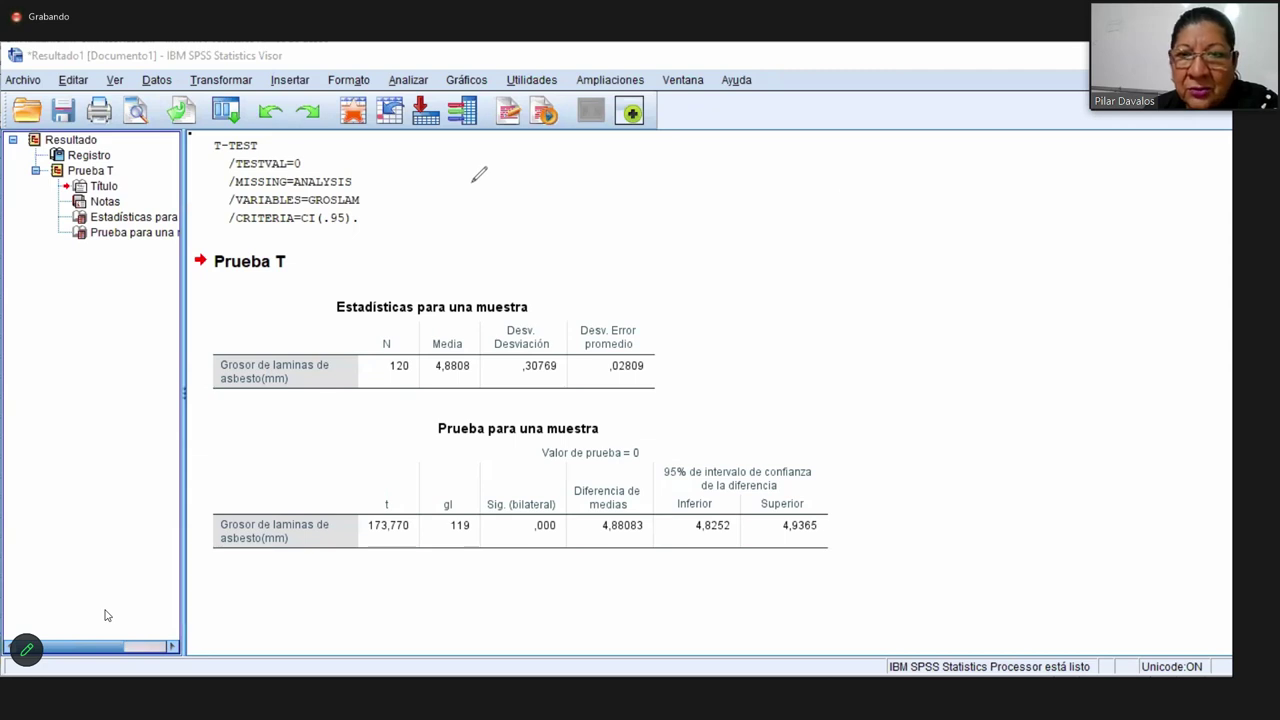
mouse_move(834, 184)
mouse_down()
mouse_move(860, 255)
mouse_move(839, 429)
mouse_move(1028, 414)
mouse_move(1178, 424)
mouse_up()
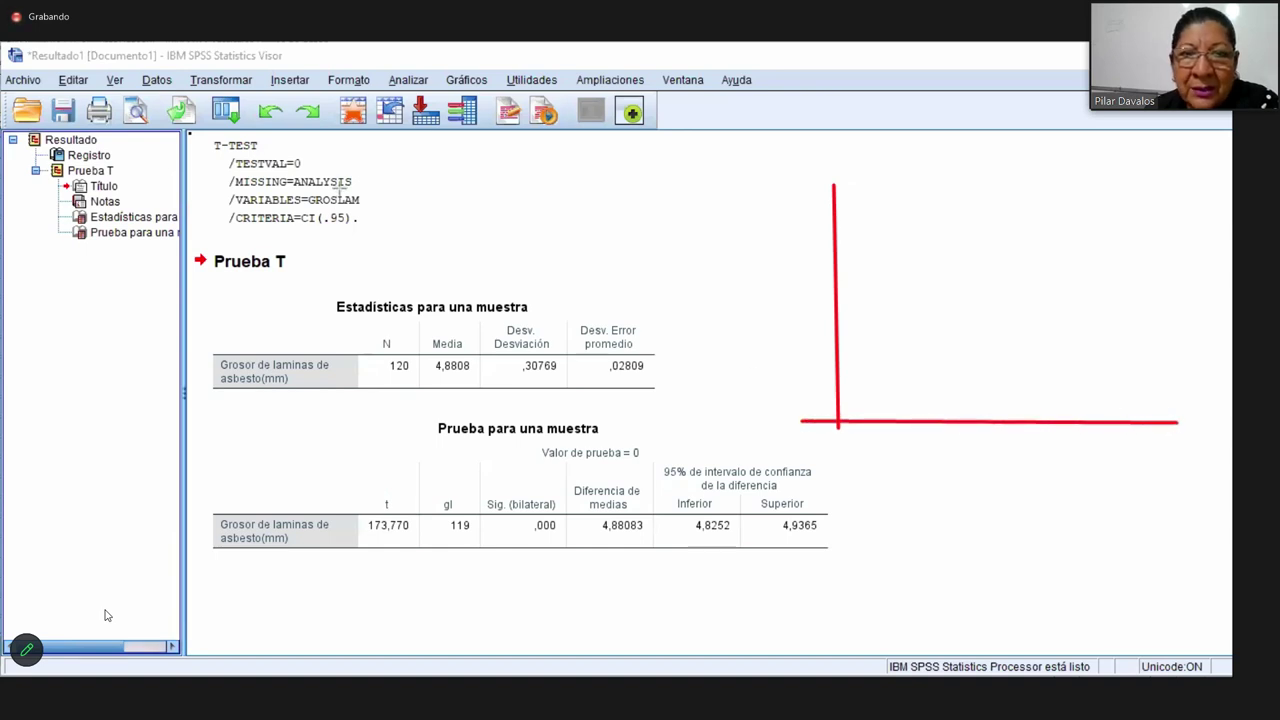
mouse_move(843, 411)
mouse_down()
mouse_move(974, 262)
mouse_move(1026, 274)
mouse_move(1069, 344)
mouse_move(1116, 384)
mouse_move(1173, 405)
mouse_up()
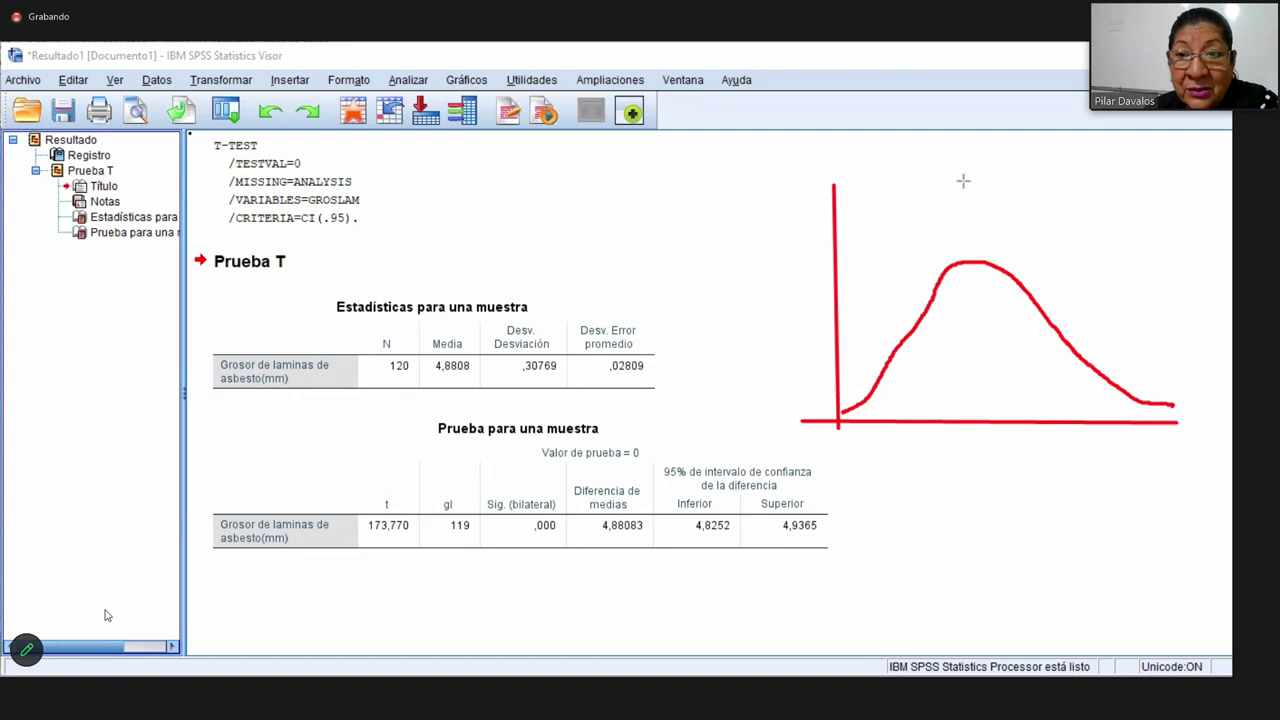
- Mark the curve's centre with a blue vertical line labelled 5, and add one blue vertical limit line on each side of it
mouse_move(968, 179)
mouse_down()
mouse_move(985, 285)
mouse_move(965, 356)
mouse_move(978, 450)
mouse_up()
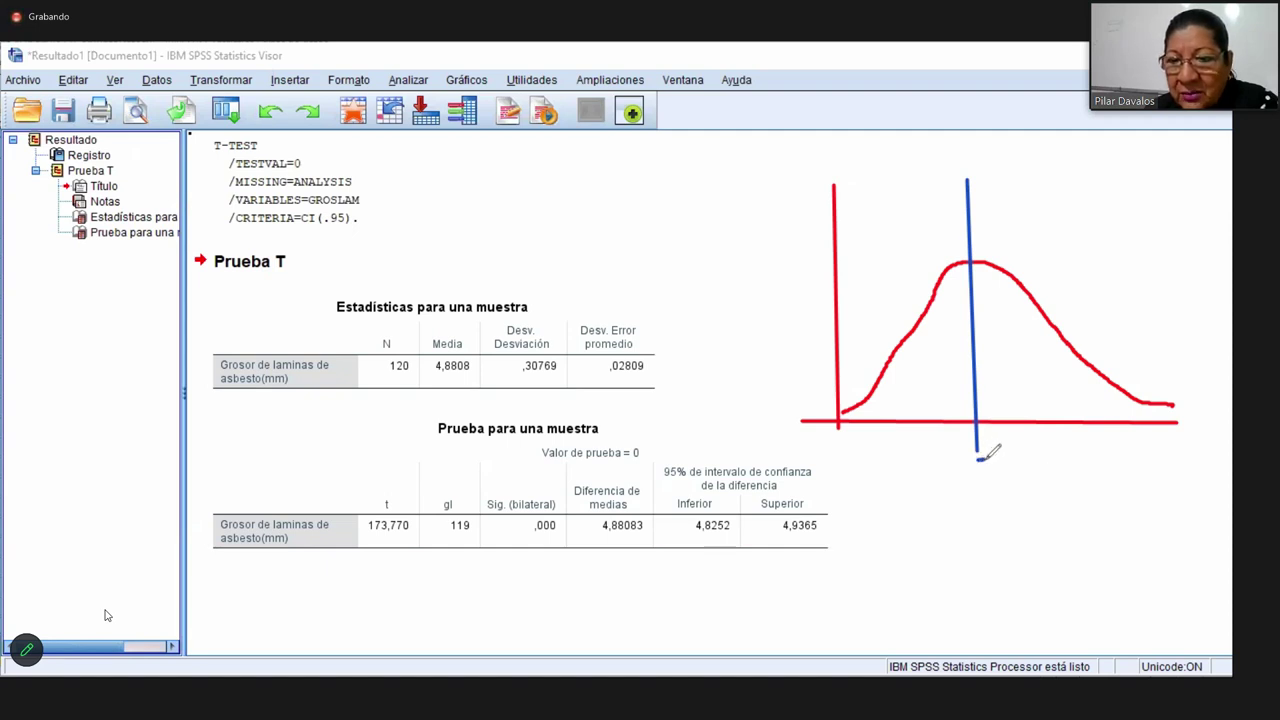
mouse_move(981, 464)
mouse_down()
mouse_move(994, 464)
mouse_move(970, 477)
mouse_up()
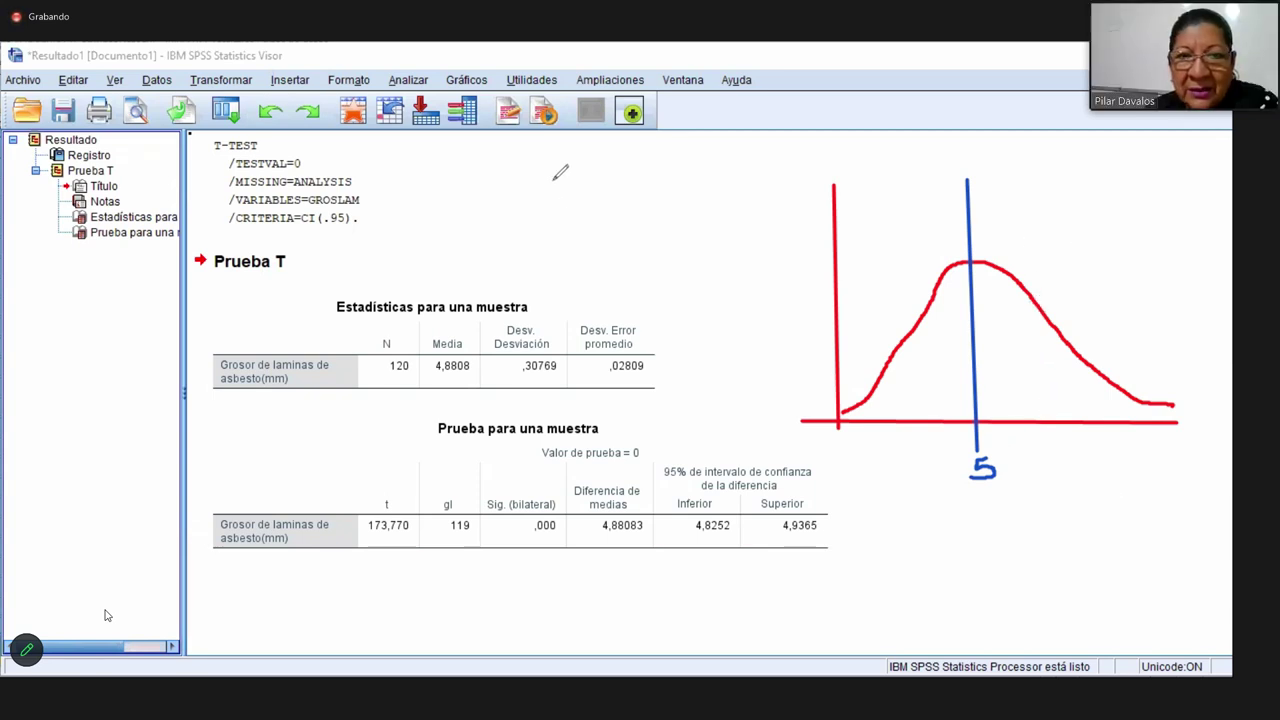
mouse_move(1077, 191)
mouse_down()
mouse_move(1096, 265)
mouse_move(1069, 424)
mouse_move(1085, 479)
mouse_up()
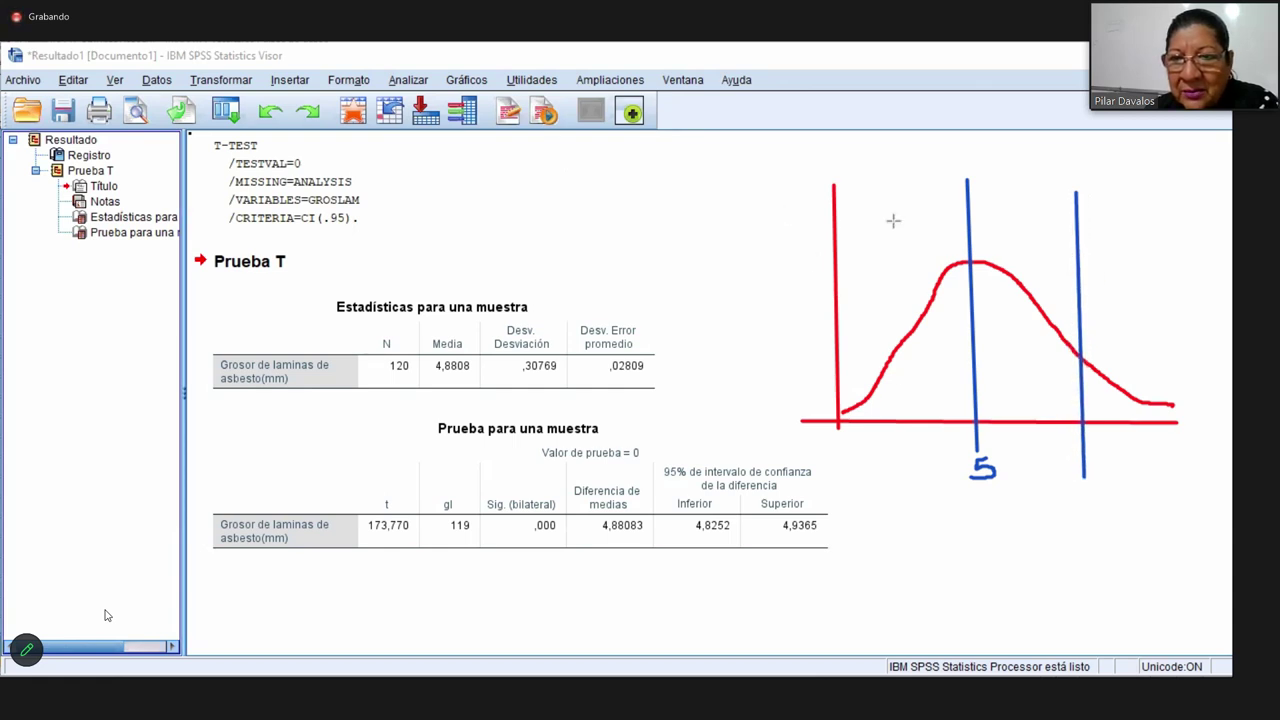
mouse_move(857, 188)
mouse_down()
mouse_move(906, 310)
mouse_move(907, 385)
mouse_move(862, 476)
mouse_up()
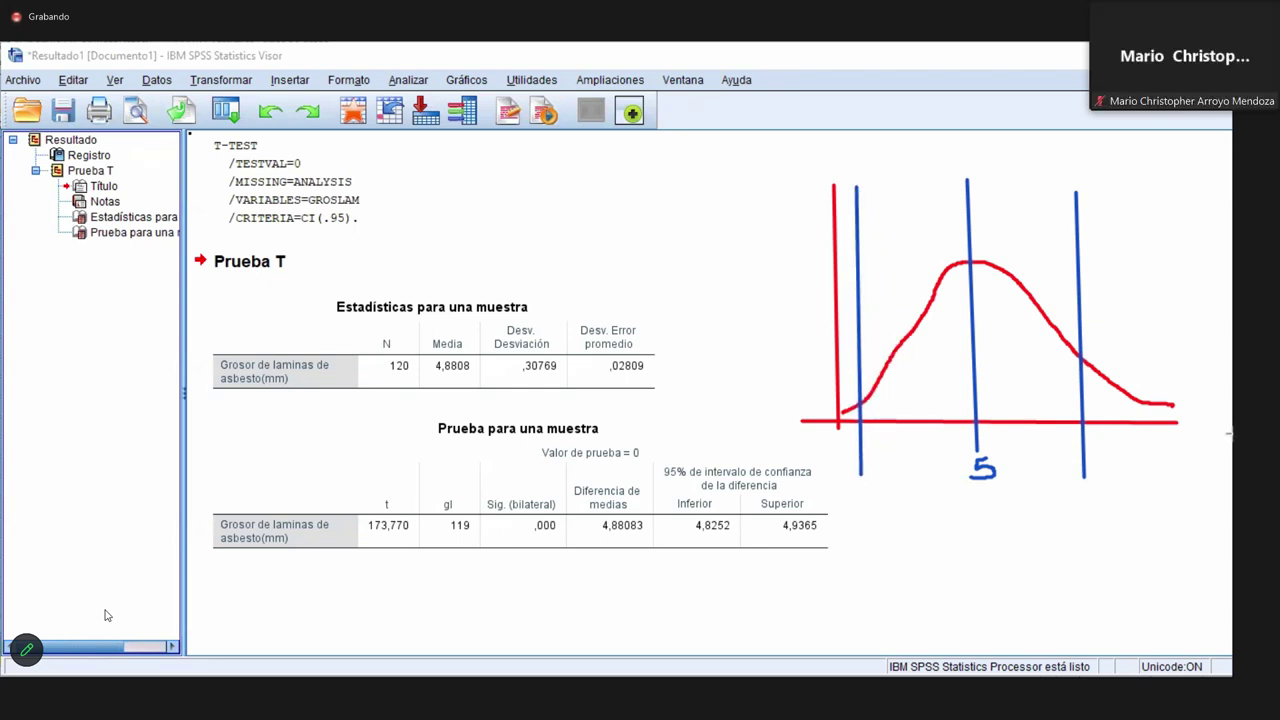